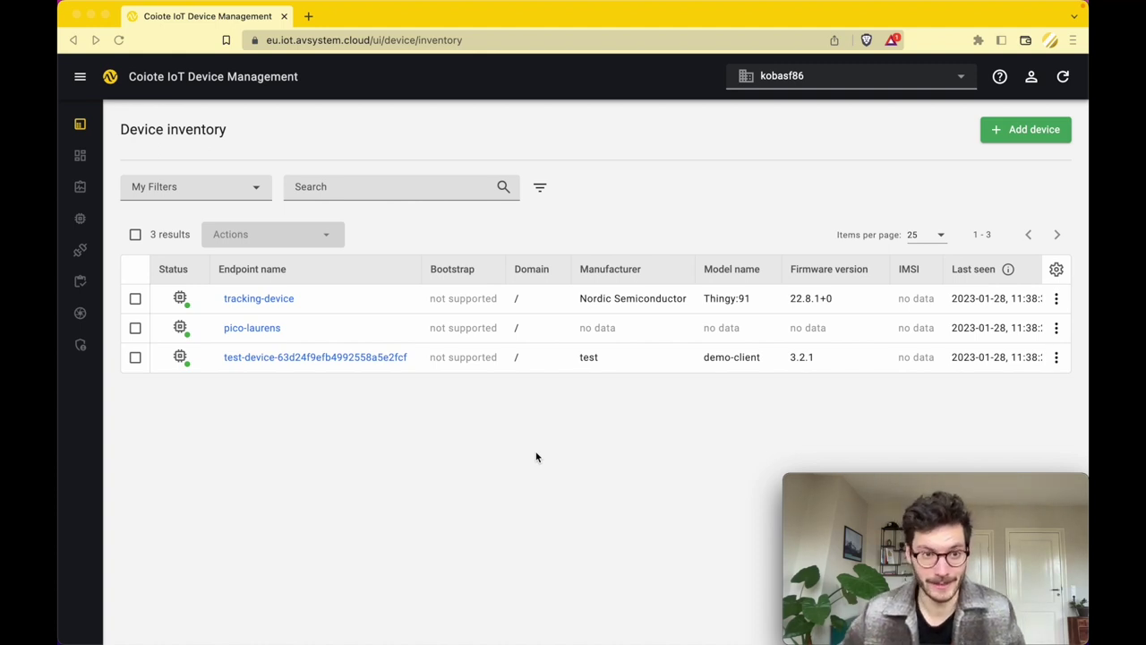
# Open the tracking-device entry from the device inventory and examine its status, connectivity and location overview.
pyautogui.click(294, 303)
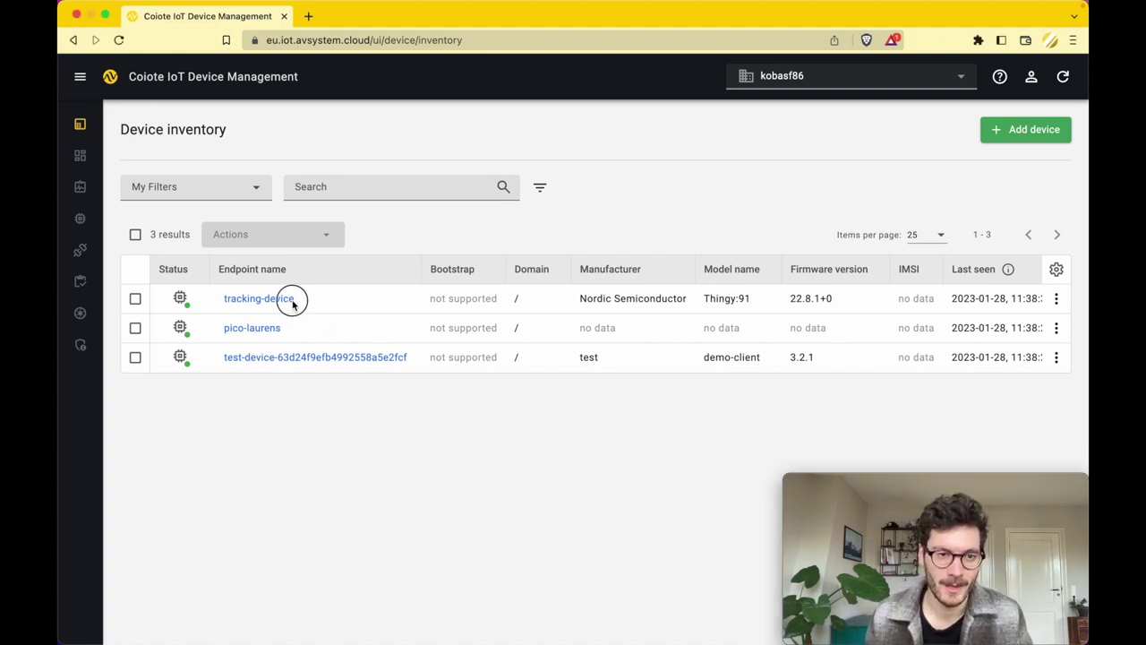
pyautogui.click(279, 343)
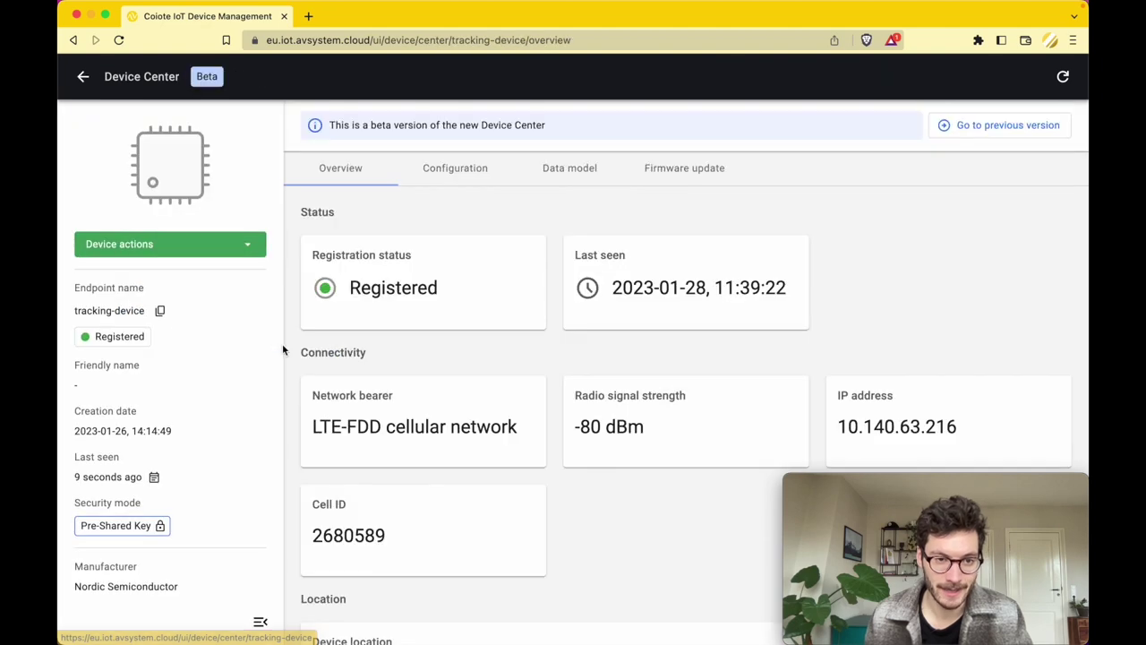
pyautogui.rightClick(285, 385)
pyautogui.click(291, 343)
pyautogui.scroll(-5, 291, 349)
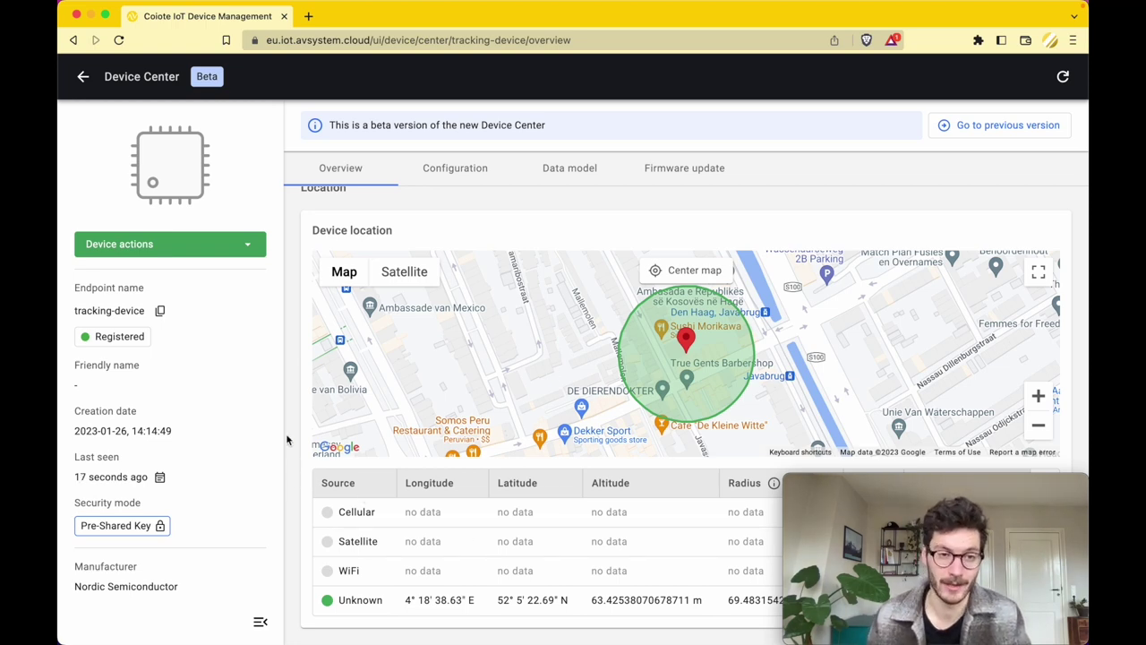
pyautogui.scroll(5, 287, 438)
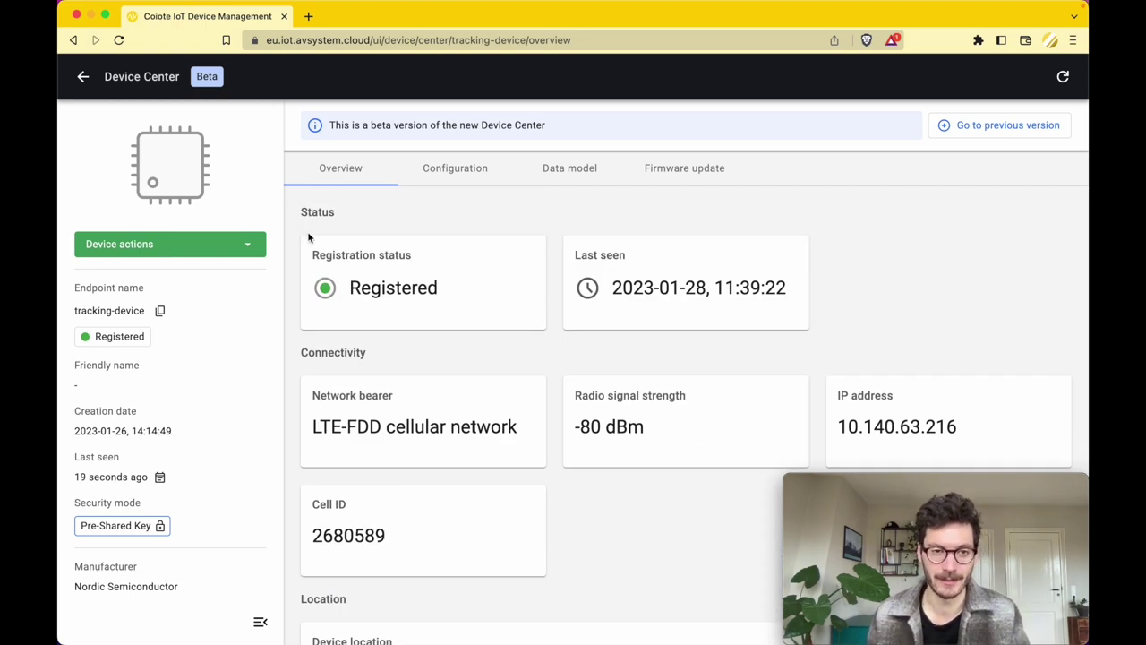
# Switch to the slide presentation, show the Architecture slide, and switch to the Azure portal.
pyautogui.hotkey('ctrl', 'Left')
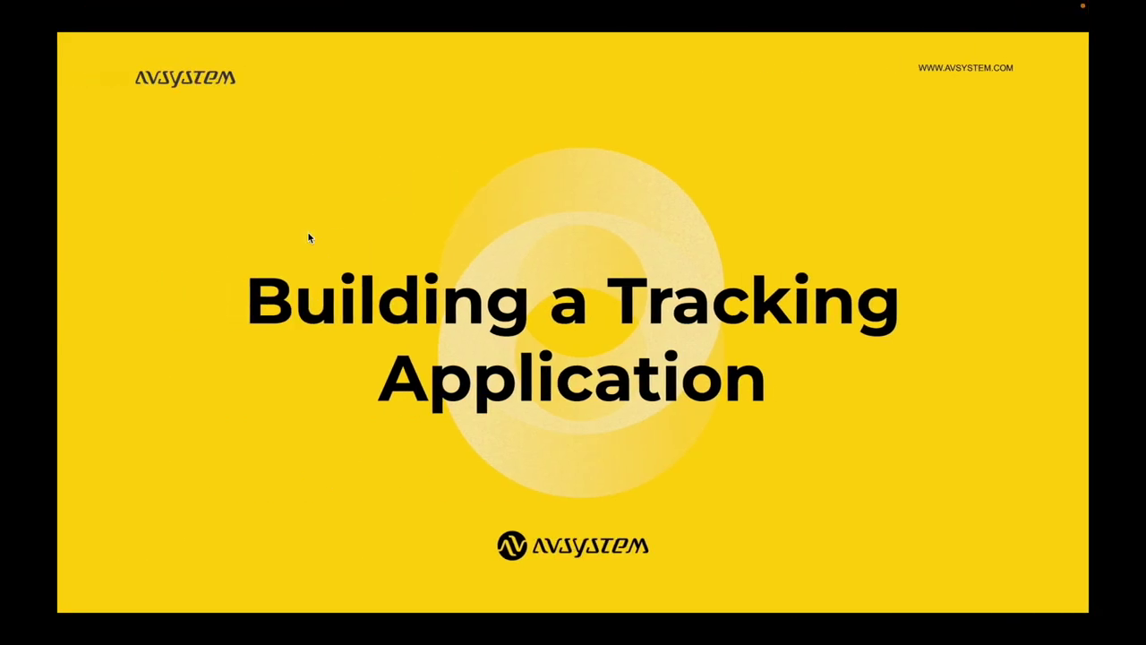
pyautogui.press('Right')
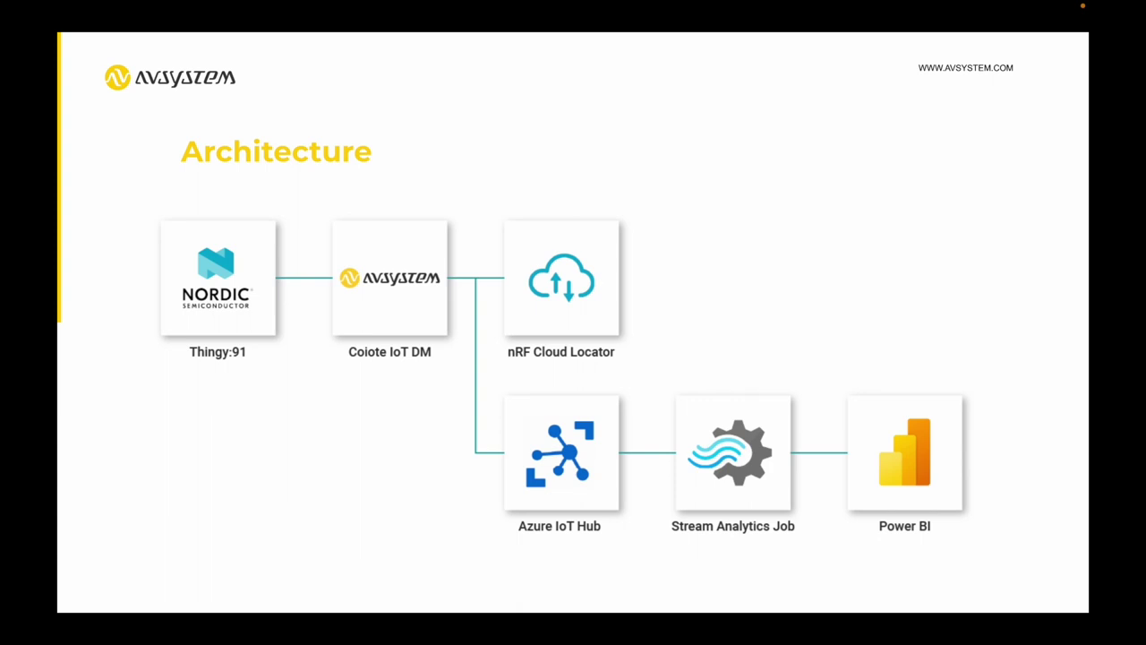
pyautogui.press('Right')
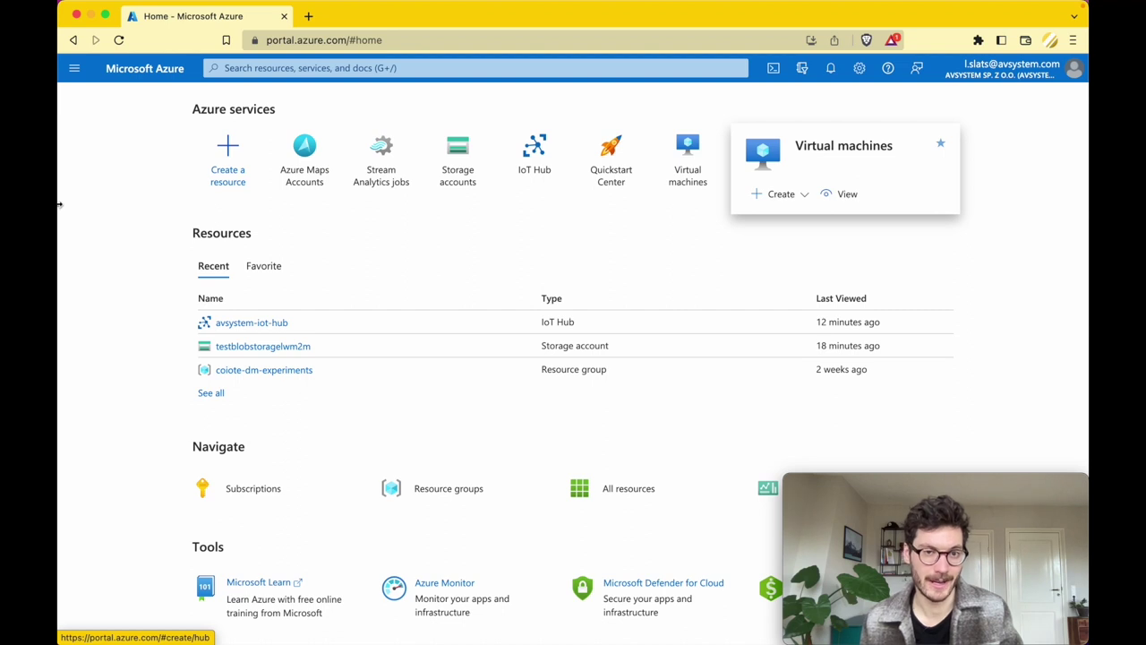
# Search the Azure marketplace for "iot hub" and start creating a Microsoft IoT Hub resource.
pyautogui.click(228, 143)
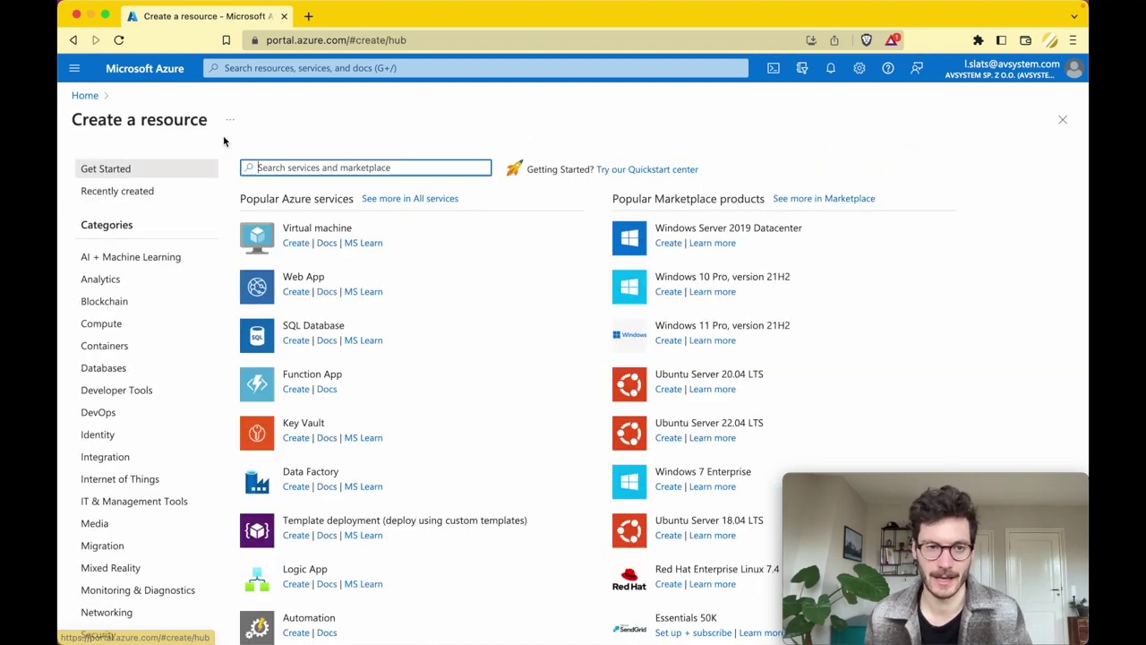
pyautogui.write('iot ')
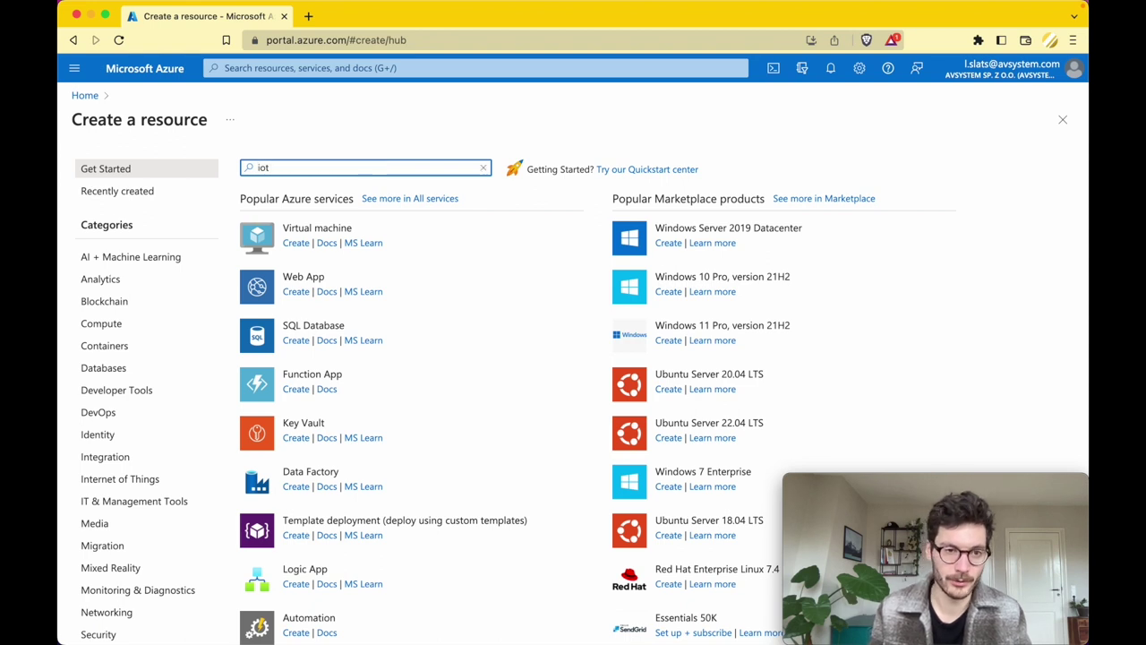
pyautogui.write('hub')
pyautogui.press('Return')
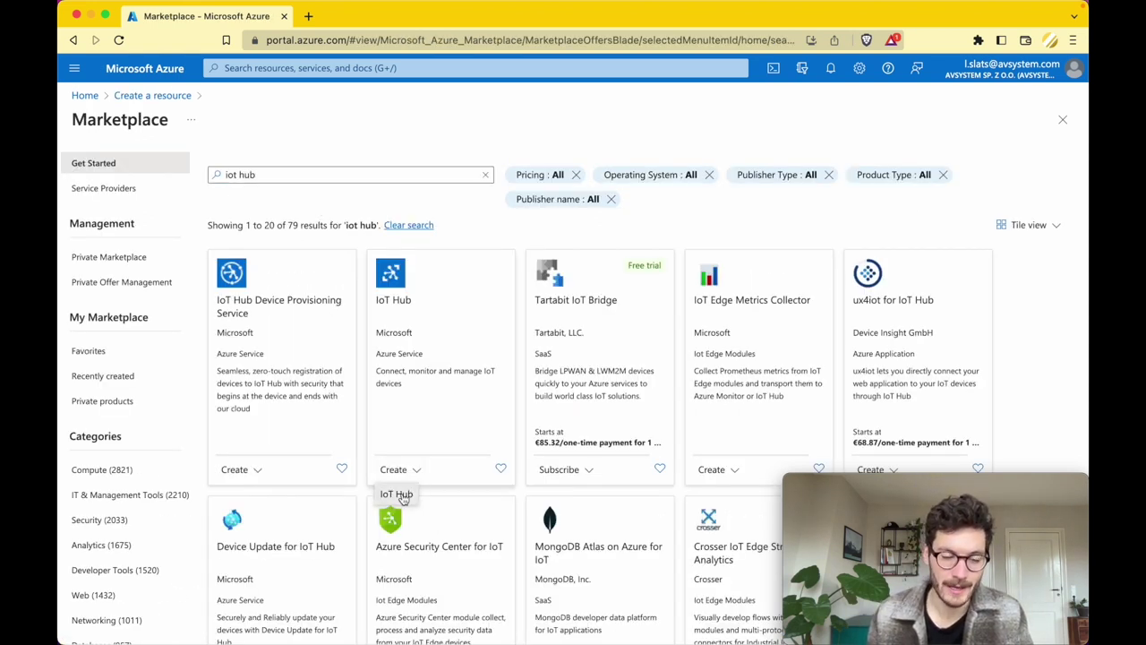
pyautogui.click(403, 499)
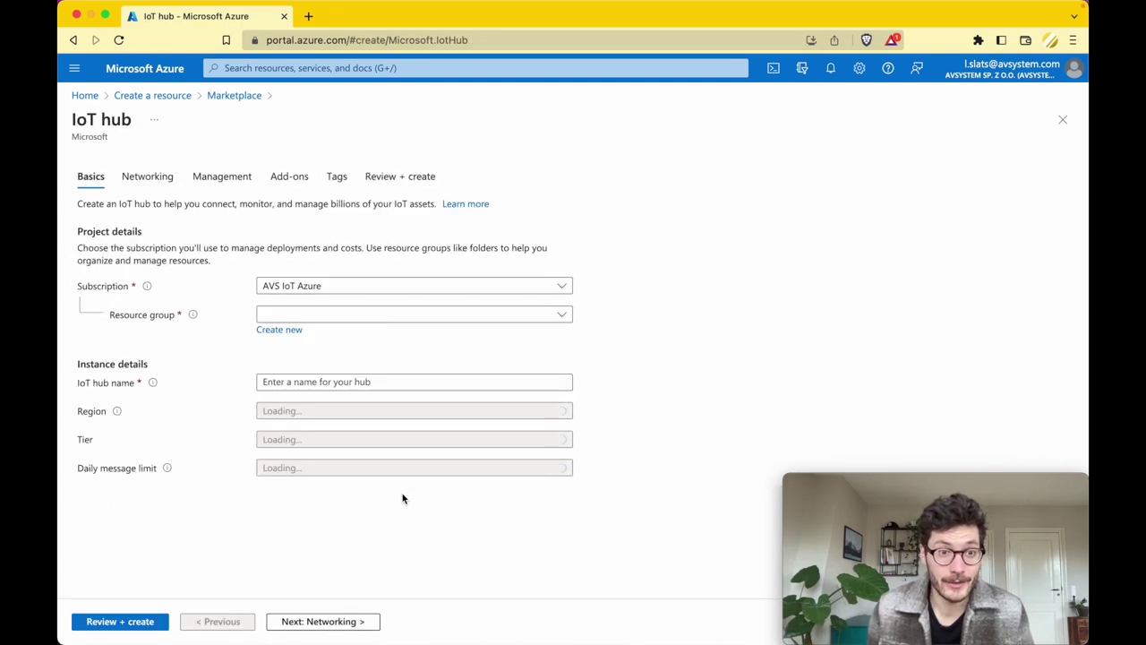
# Create a new resource group named tracking-device for the IoT hub.
pyautogui.click(287, 316)
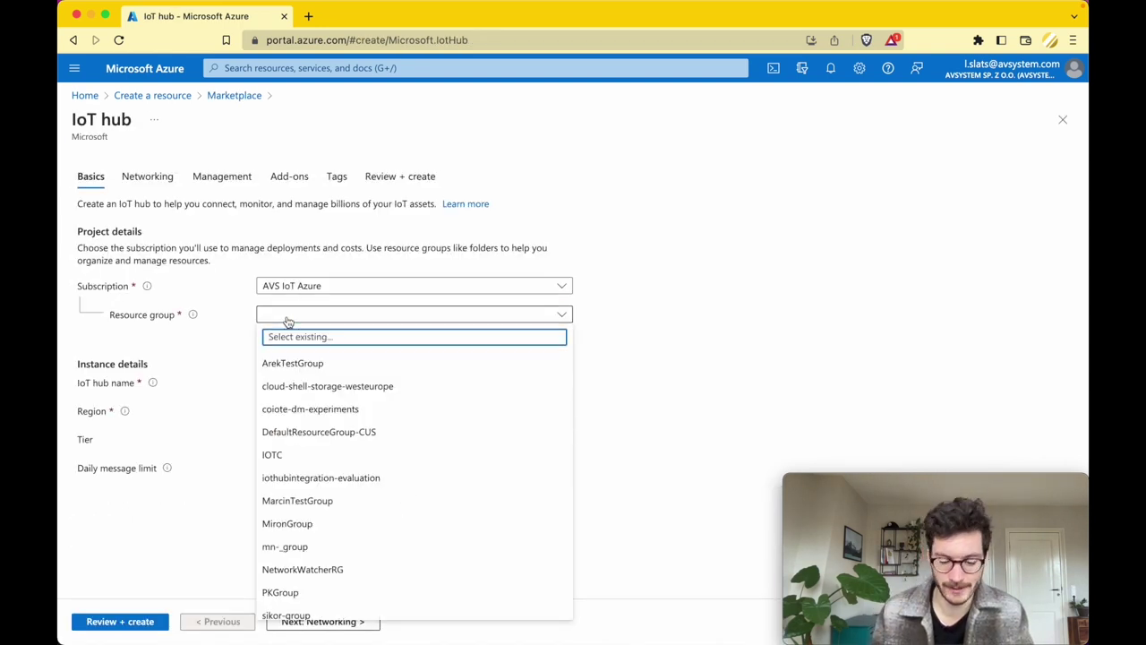
pyautogui.click(725, 301)
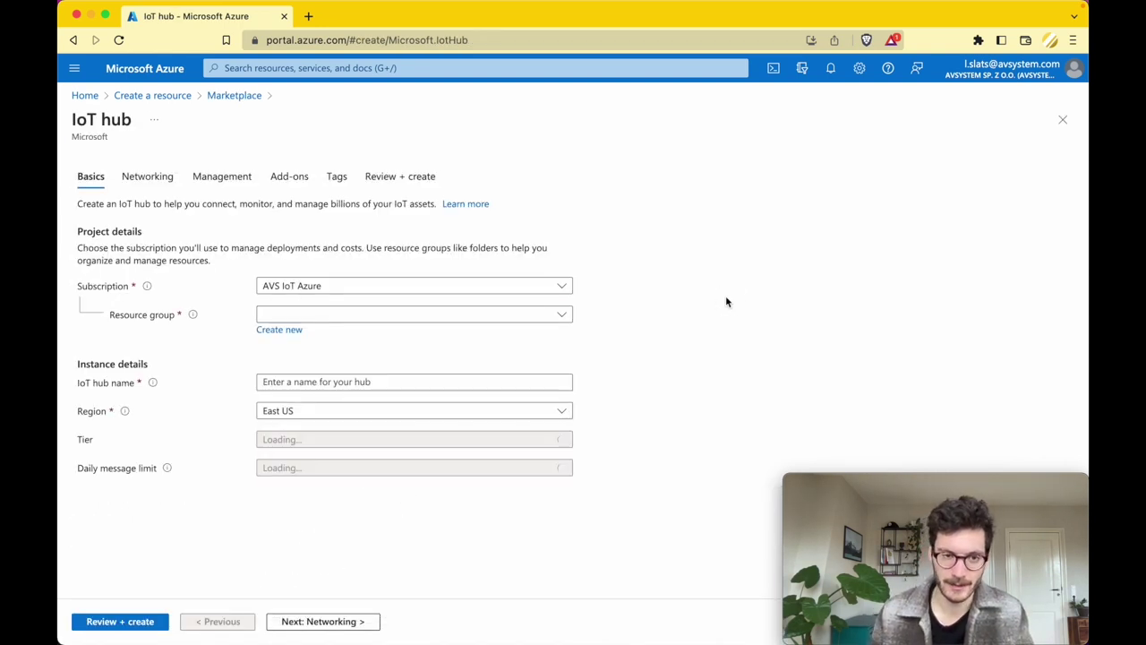
pyautogui.click(268, 330)
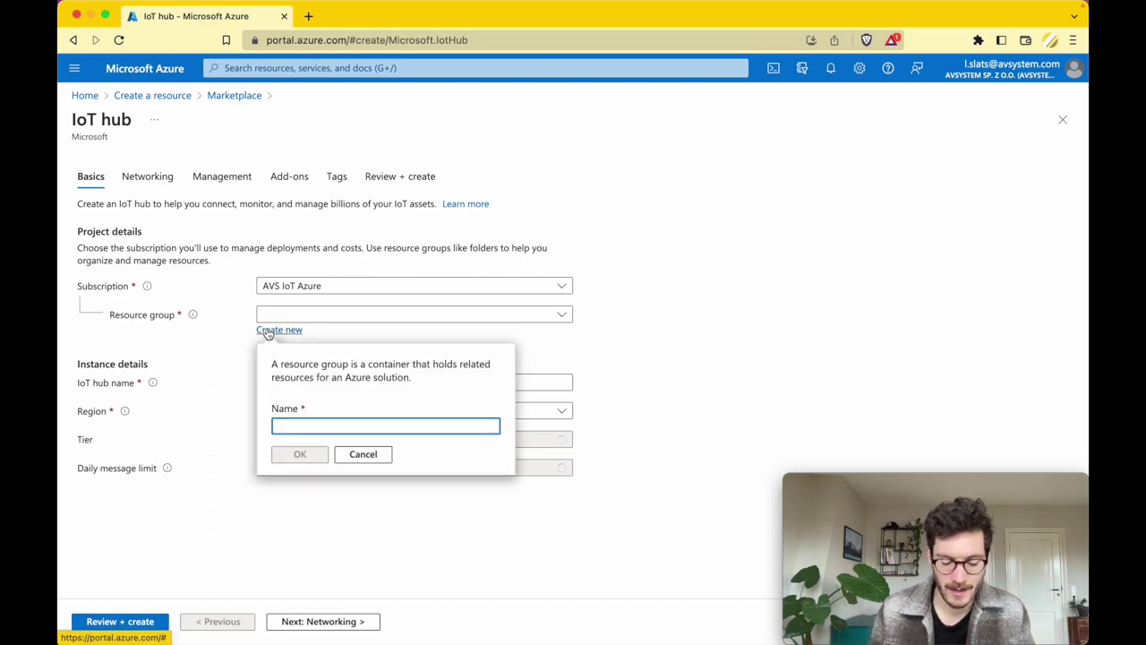
pyautogui.write('tracking-device')
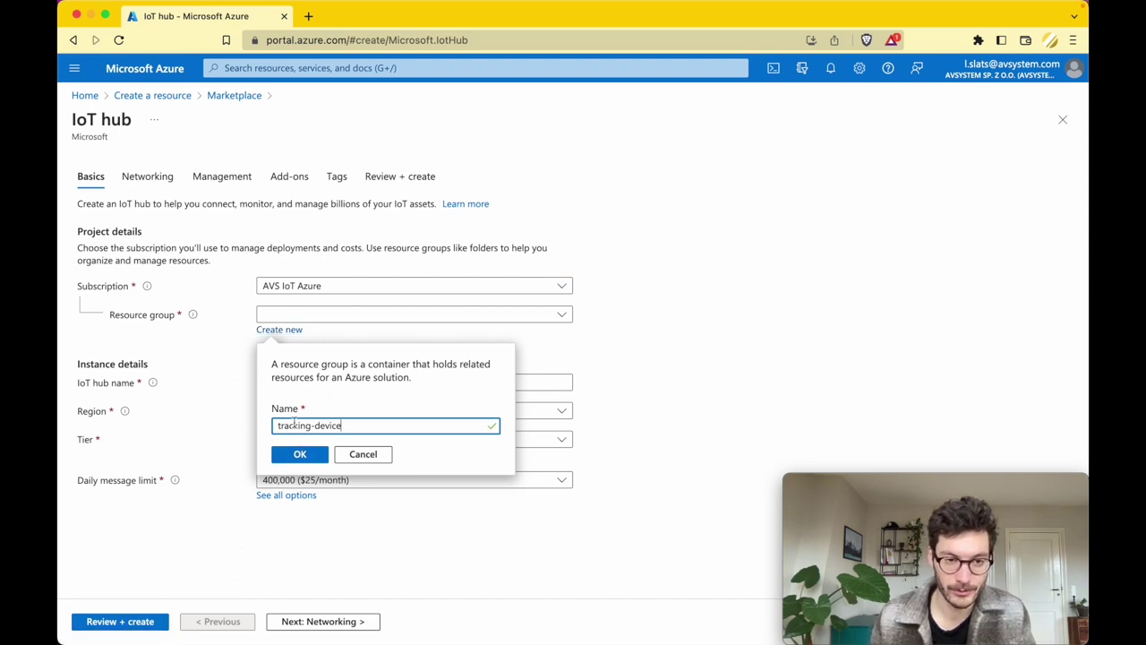
pyautogui.click(298, 456)
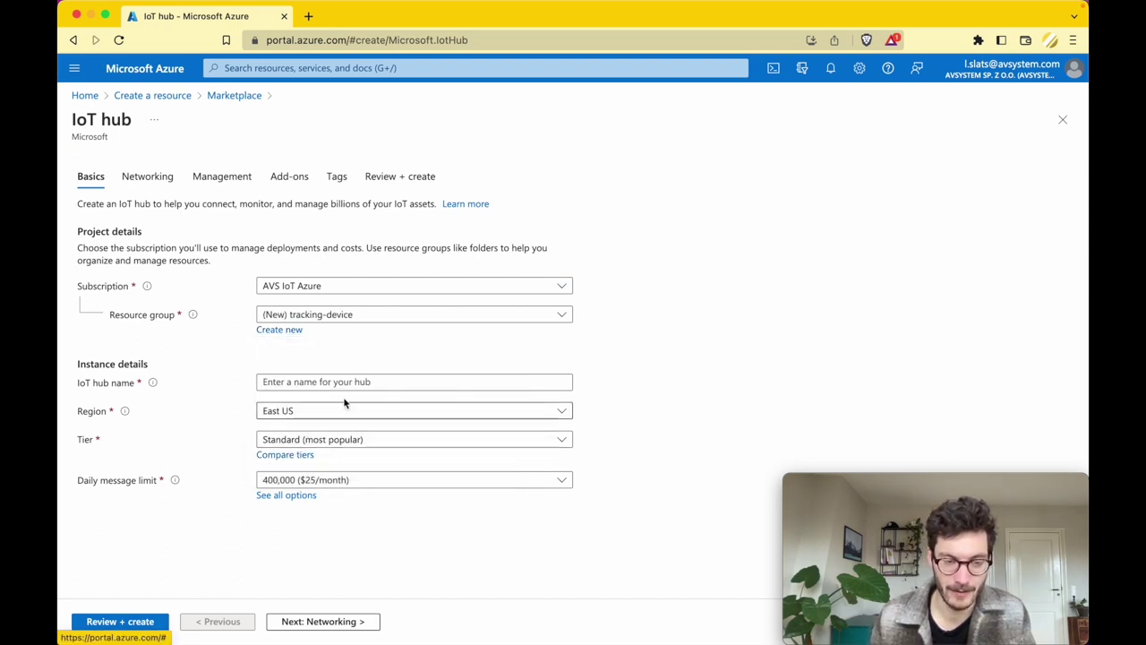
# Name the IoT hub tracking-hub, keep the 400,000 ($25/month) daily message limit, and deploy it.
pyautogui.click(268, 381)
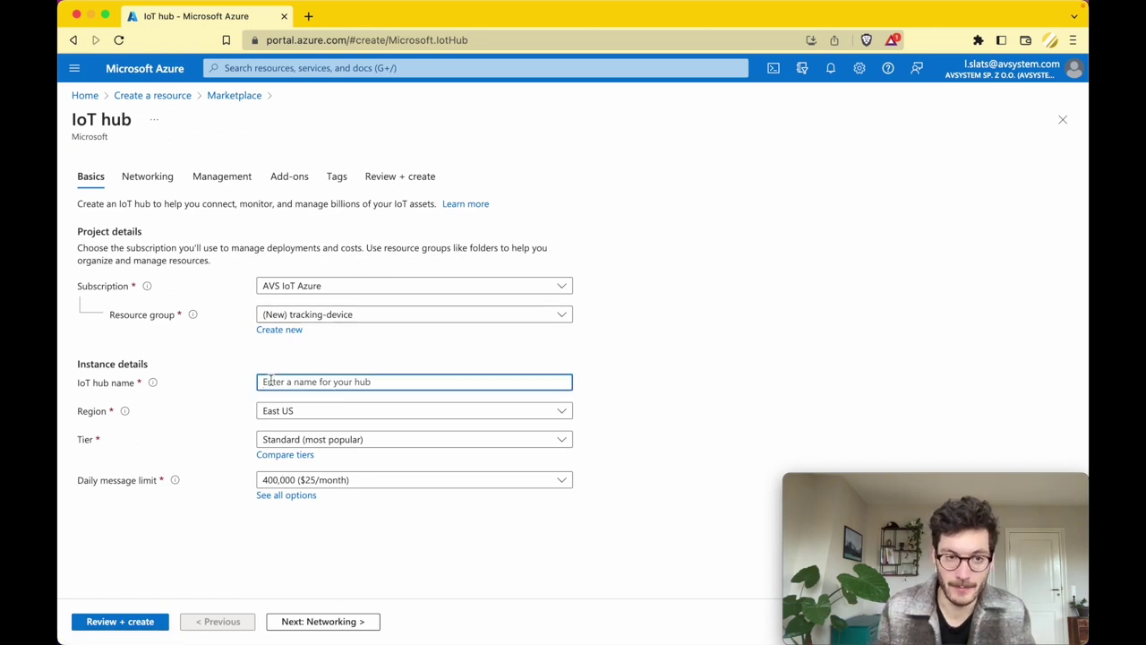
pyautogui.write('tracking')
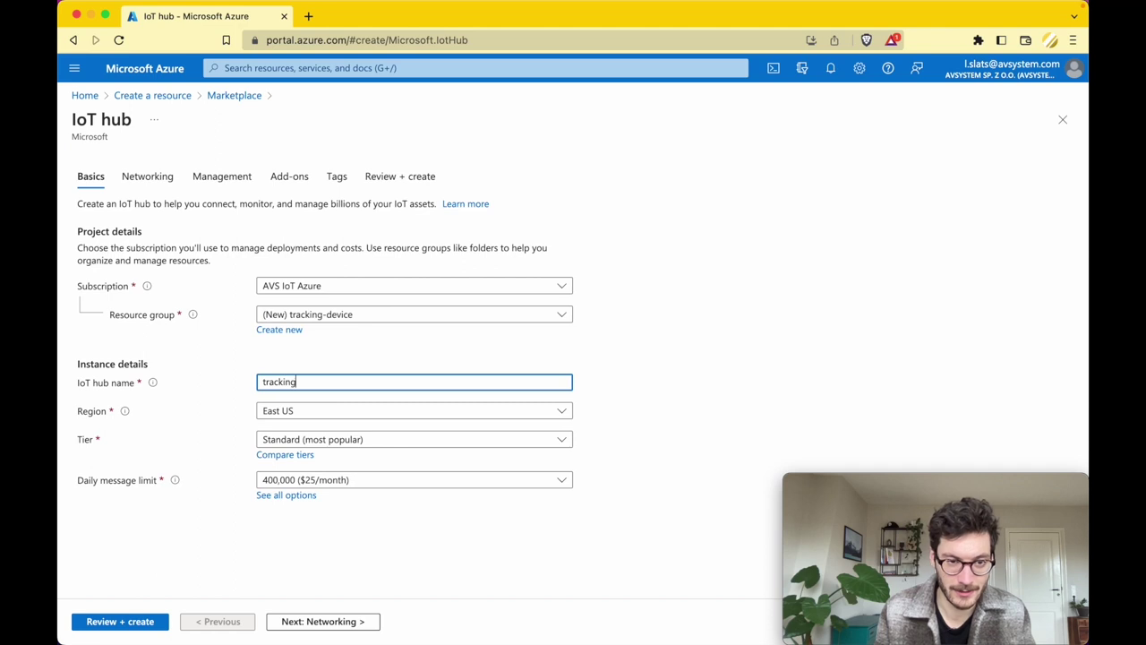
pyautogui.write('-hub')
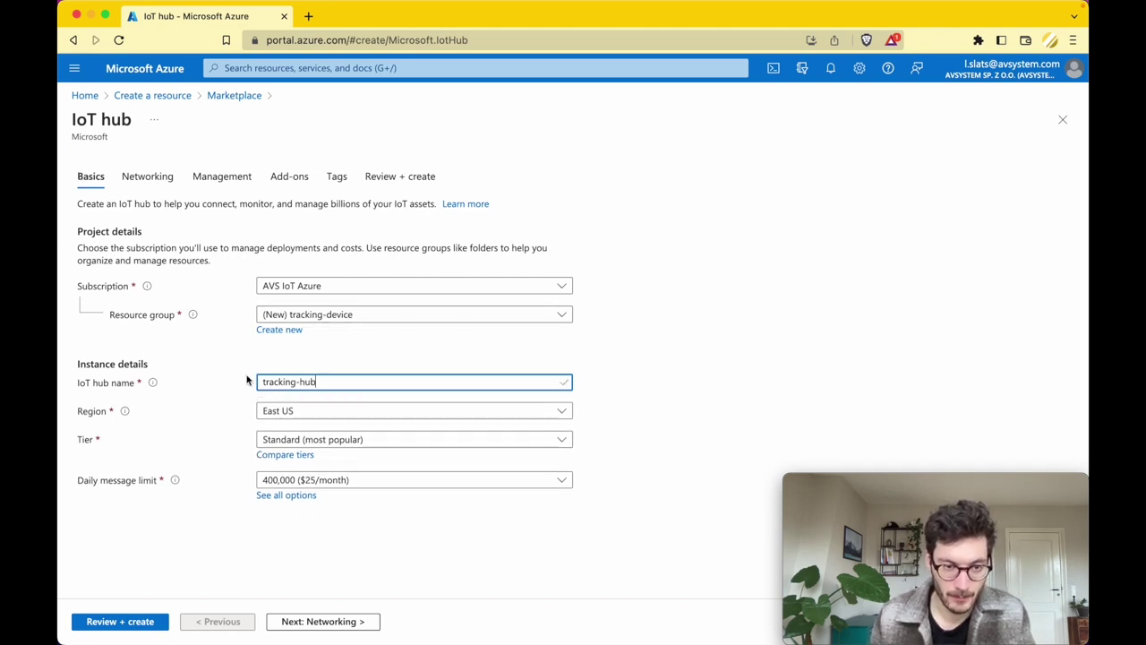
pyautogui.click(266, 483)
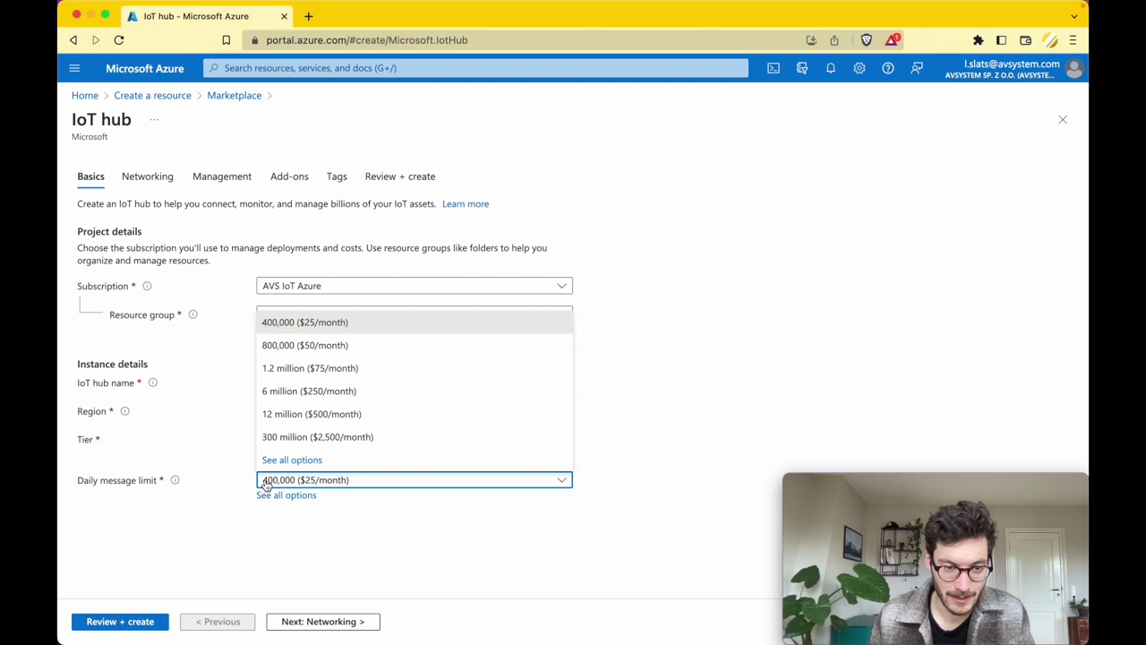
pyautogui.click(209, 520)
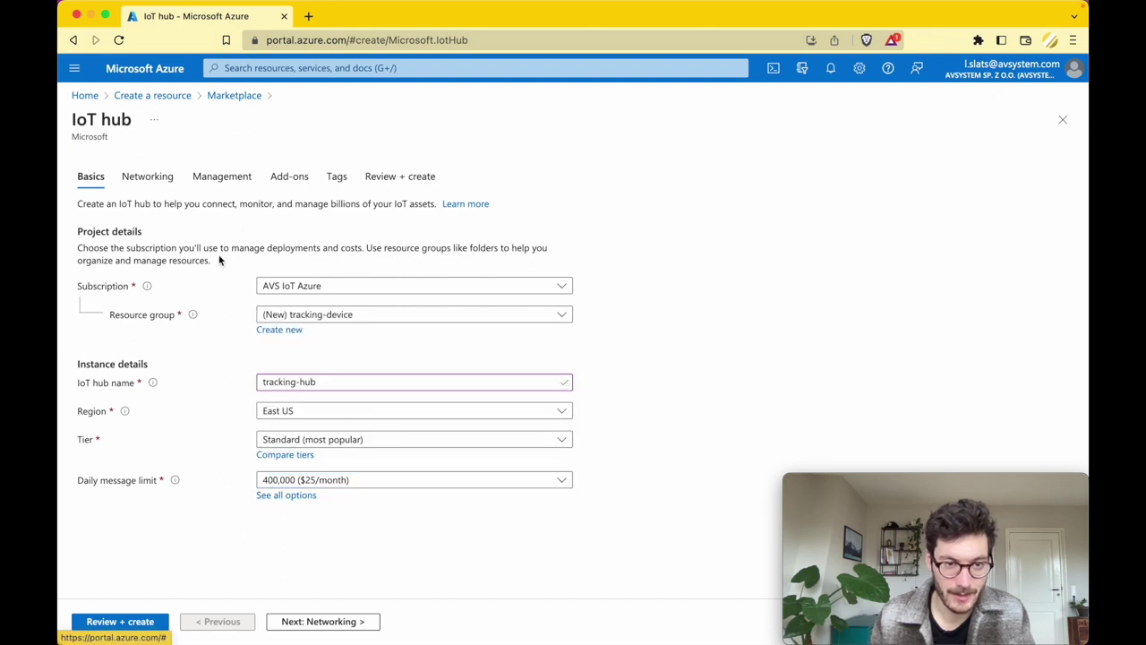
pyautogui.click(117, 621)
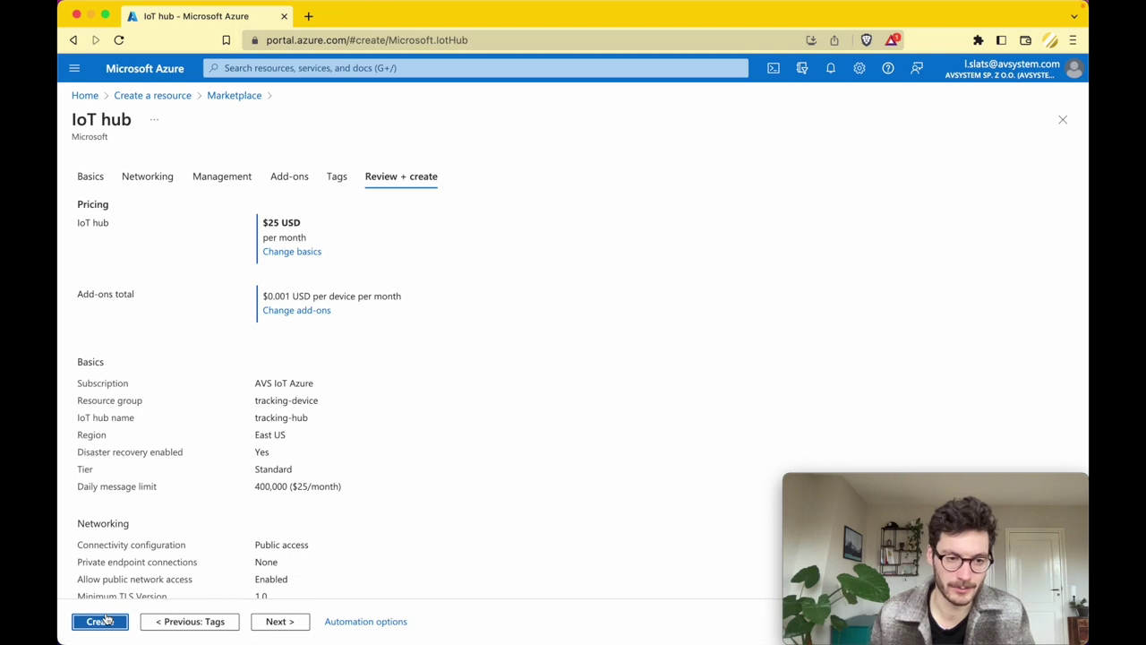
pyautogui.click(105, 619)
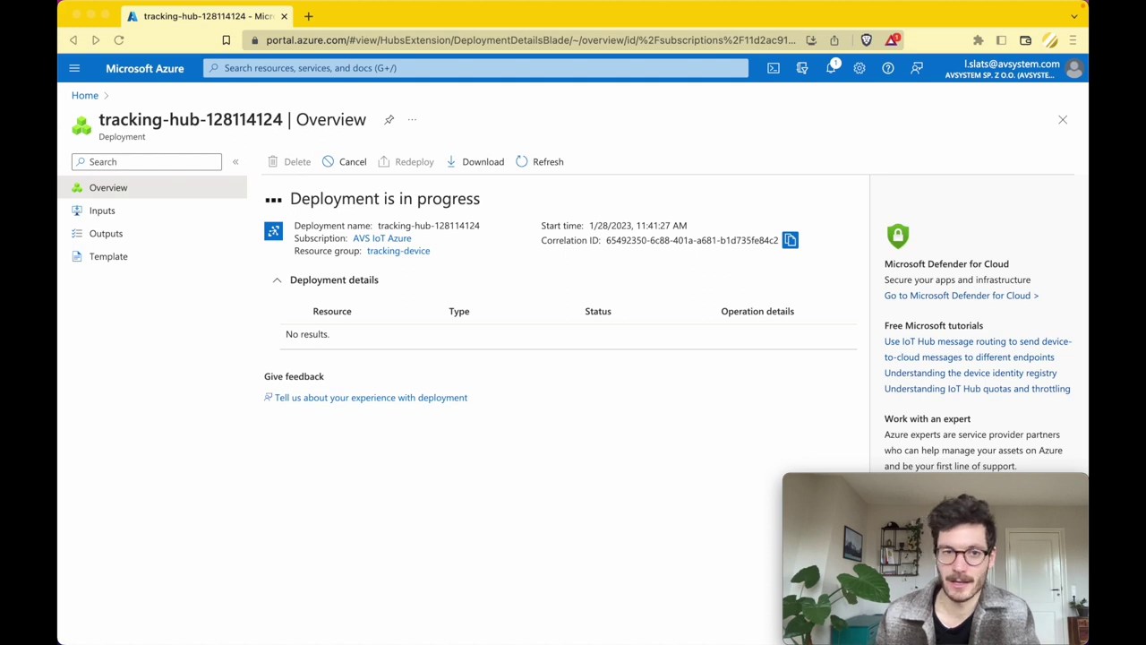
# Find the Storage accounts service and start creating a new storage account.
pyautogui.click(492, 69)
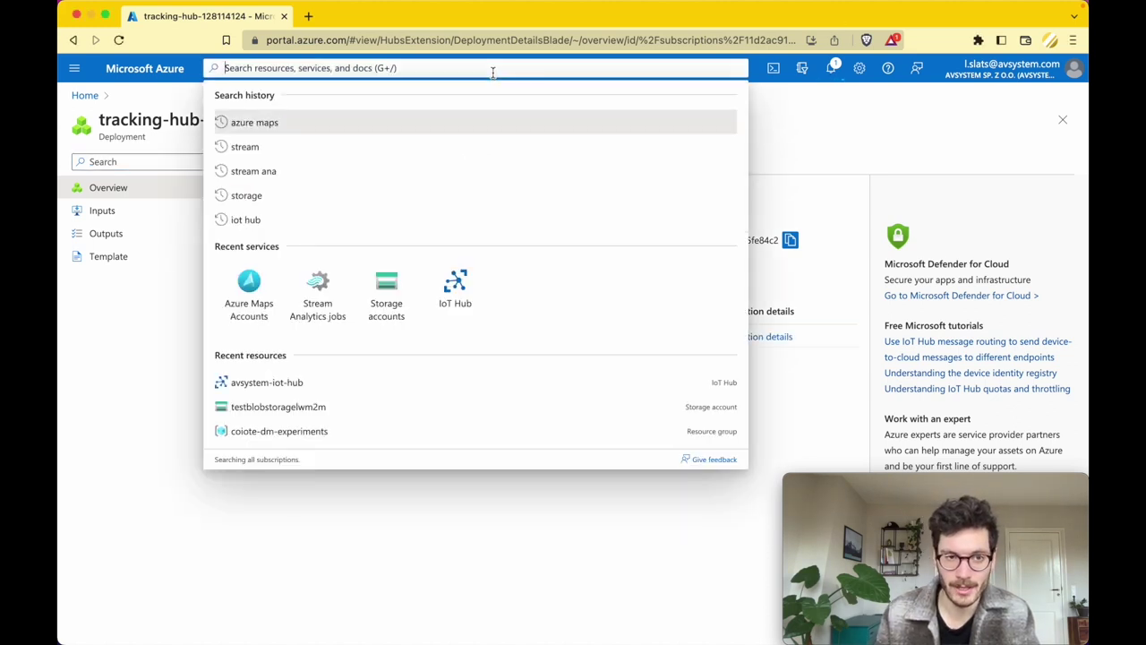
pyautogui.write('stror')
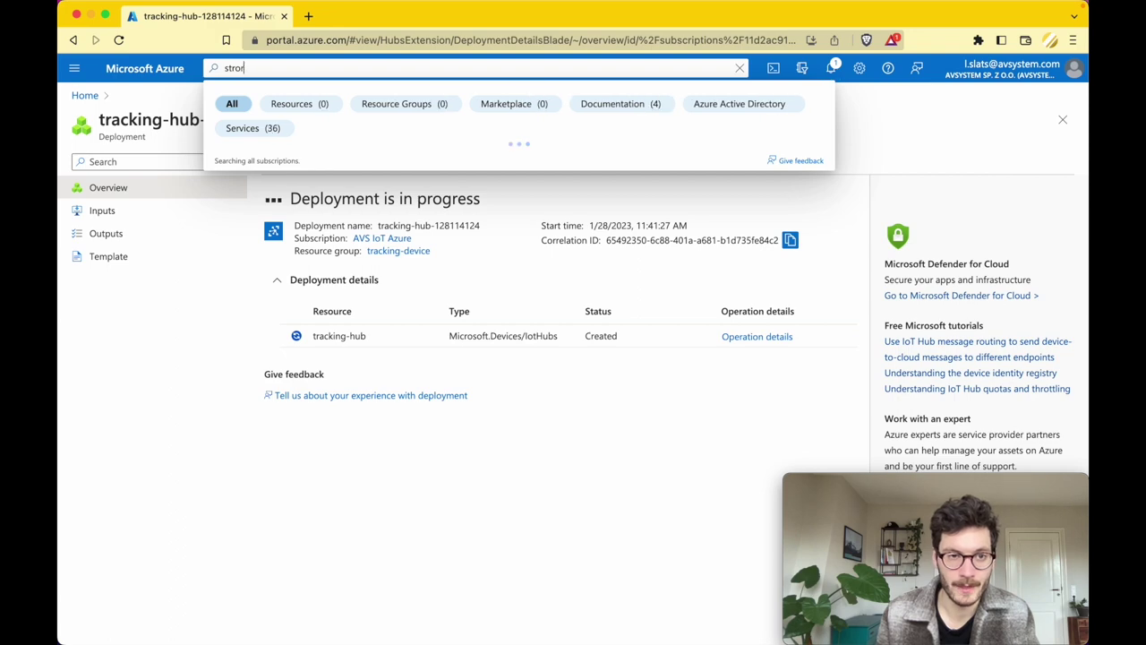
pyautogui.write('age')
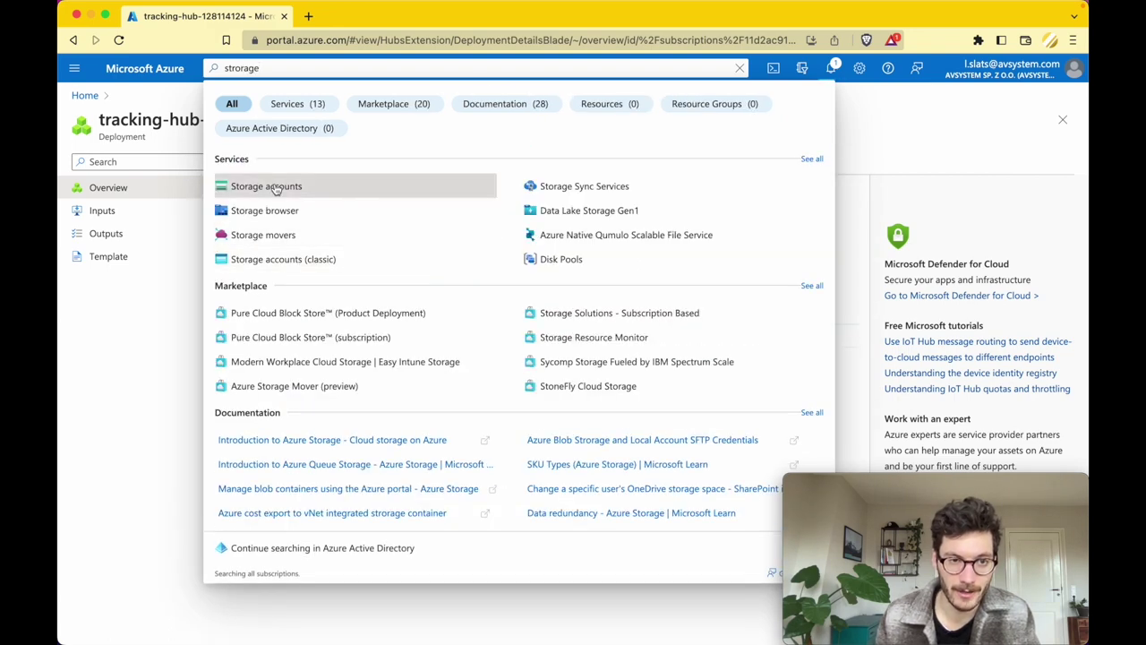
pyautogui.click(277, 189)
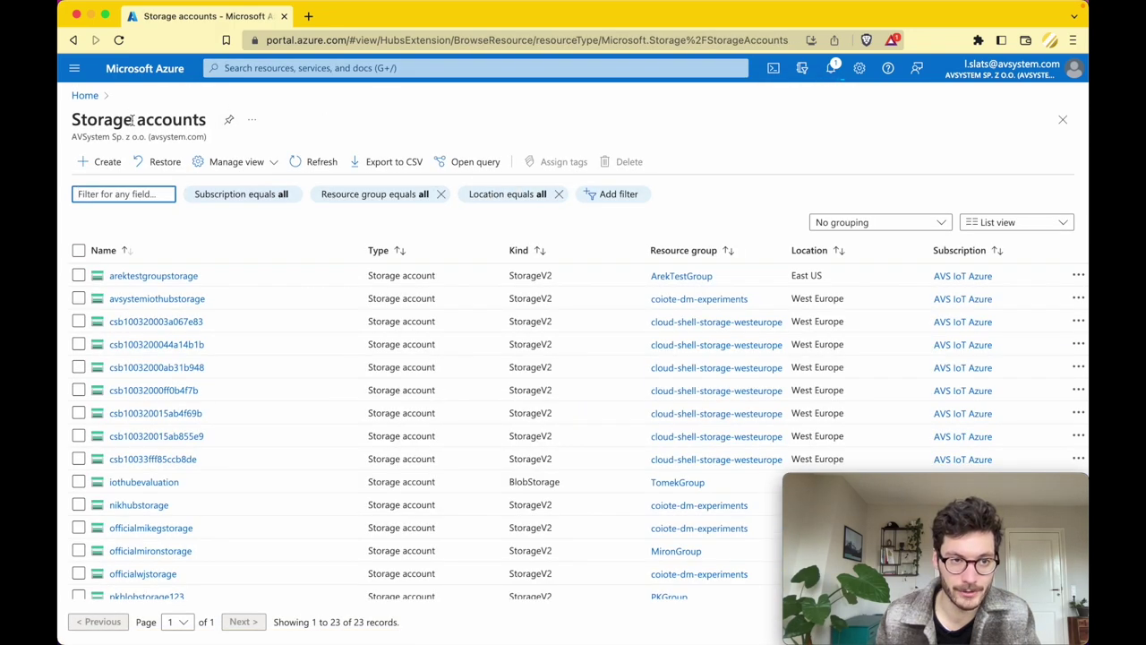
pyautogui.click(80, 168)
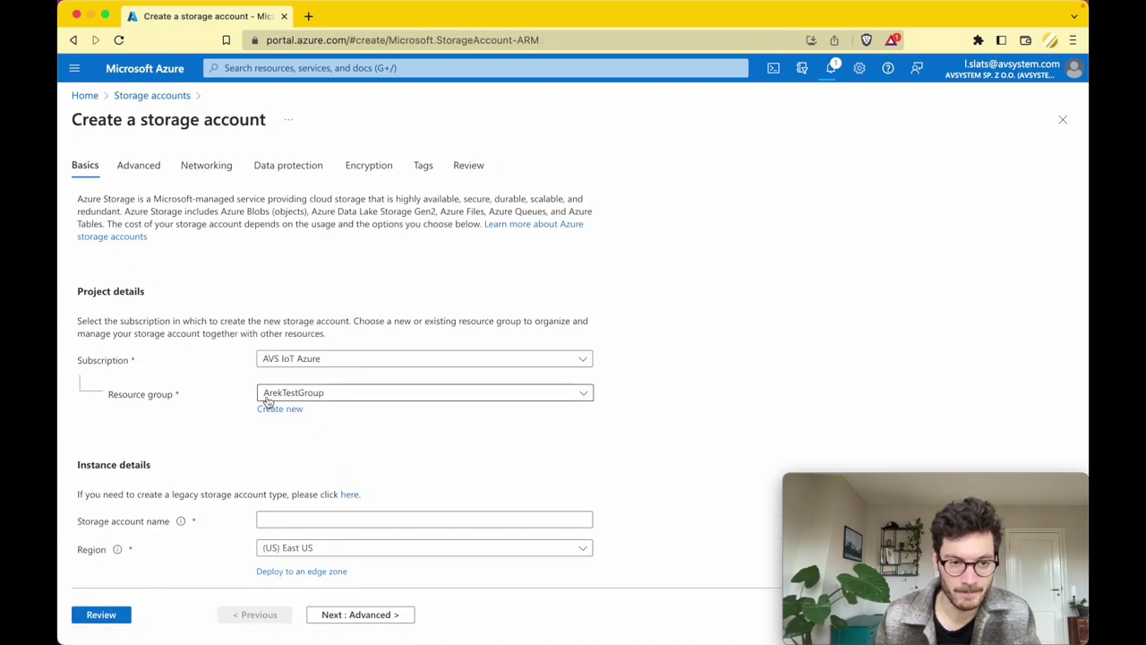
# Assign the new storage account to the existing tracking-device resource group.
pyautogui.scroll(-3, 269, 394)
pyautogui.click(317, 266)
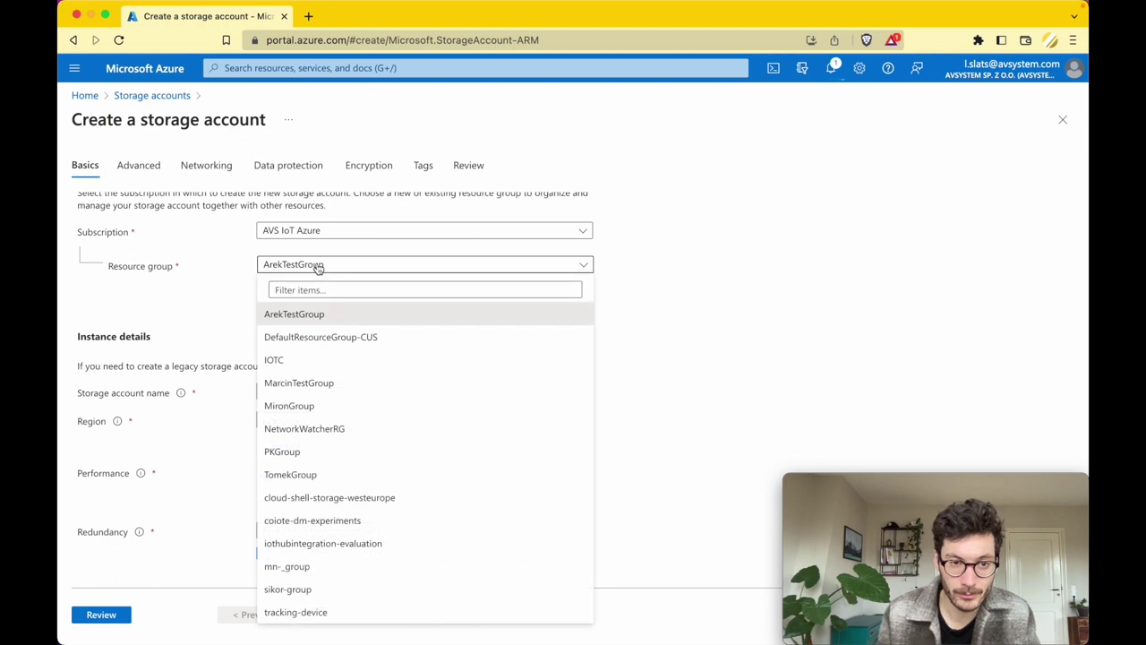
pyautogui.click(314, 289)
pyautogui.write('track')
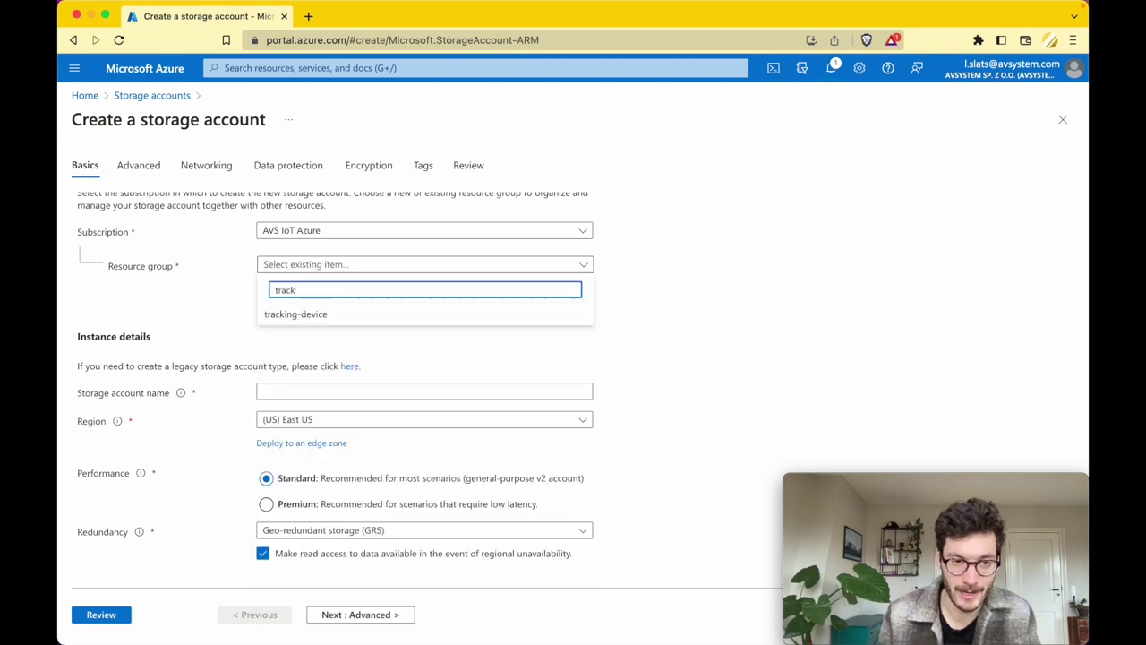
pyautogui.click(305, 318)
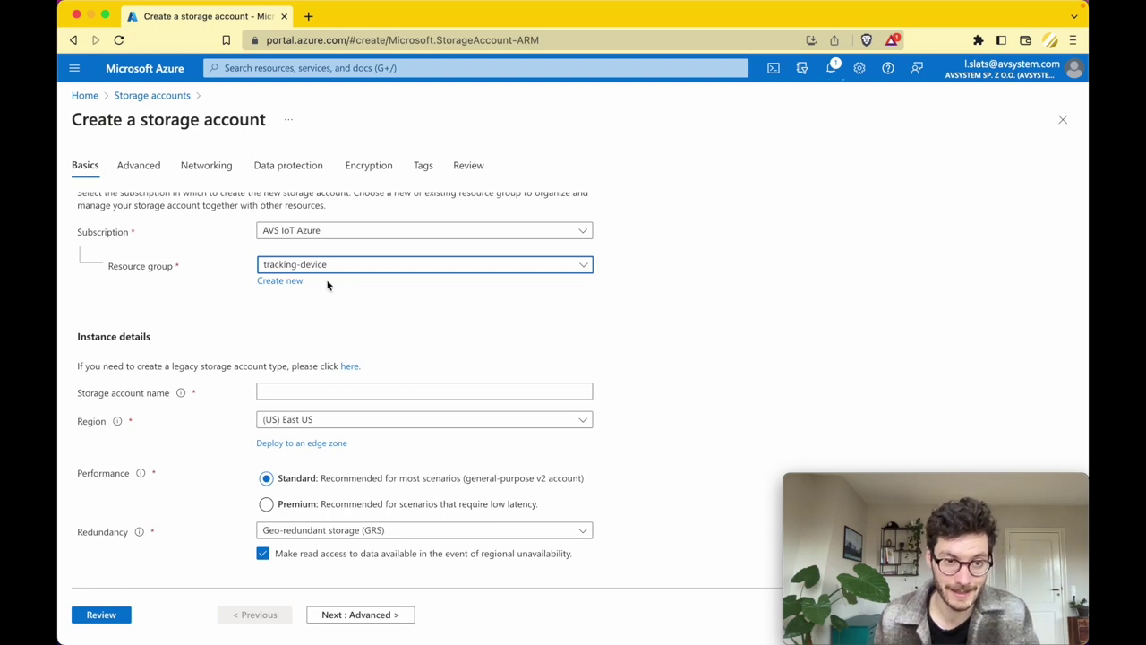
# Name the storage account trackingdemo.
pyautogui.click(265, 391)
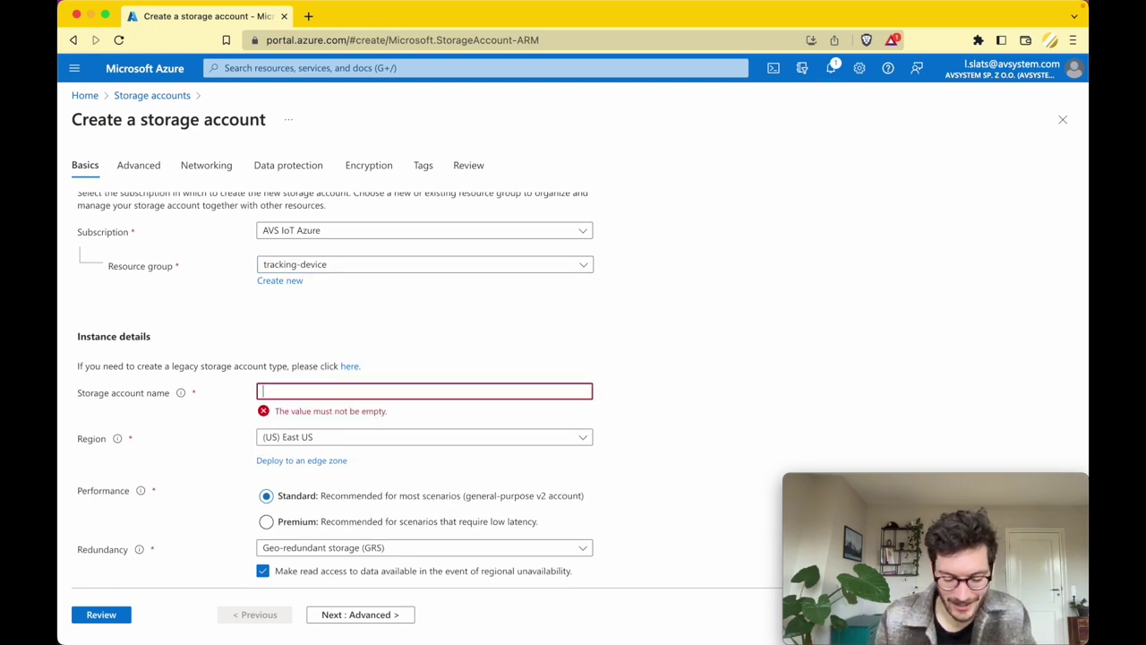
pyautogui.write('tracking-demo')
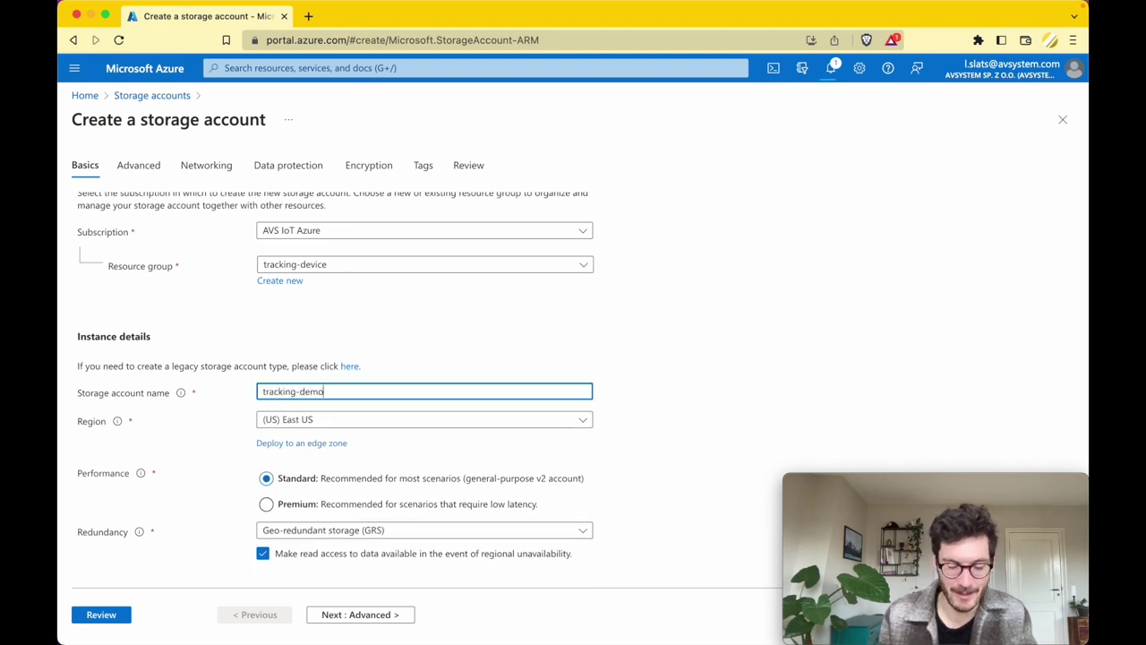
pyautogui.press('BackSpace')
pyautogui.press('BackSpace')
pyautogui.press('BackSpace')
pyautogui.press('BackSpace')
pyautogui.press('BackSpace')
pyautogui.write('demo')
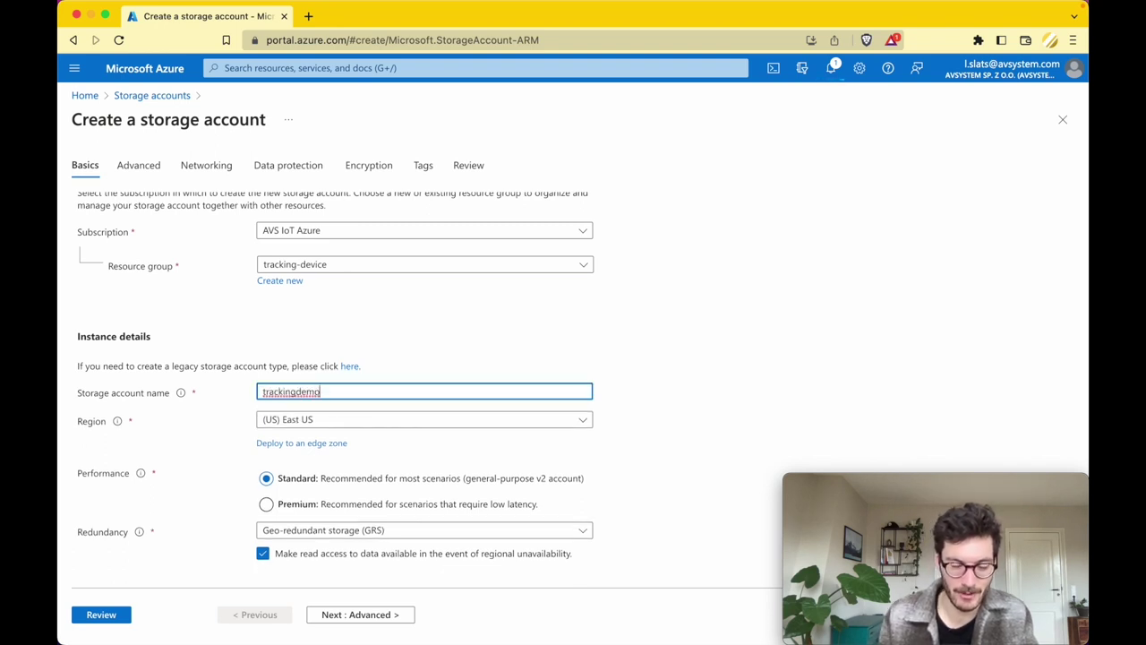
# Set the storage account's region to (Europe) West Europe, review the configuration and create the account.
pyautogui.click(333, 418)
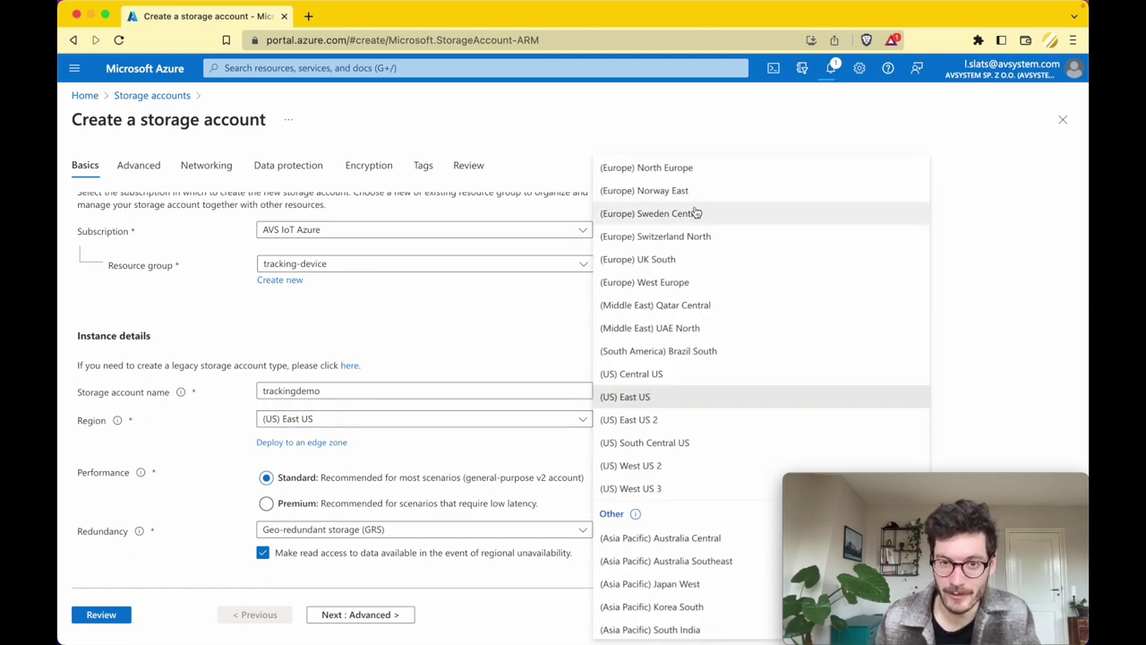
pyautogui.scroll(3, 755, 202)
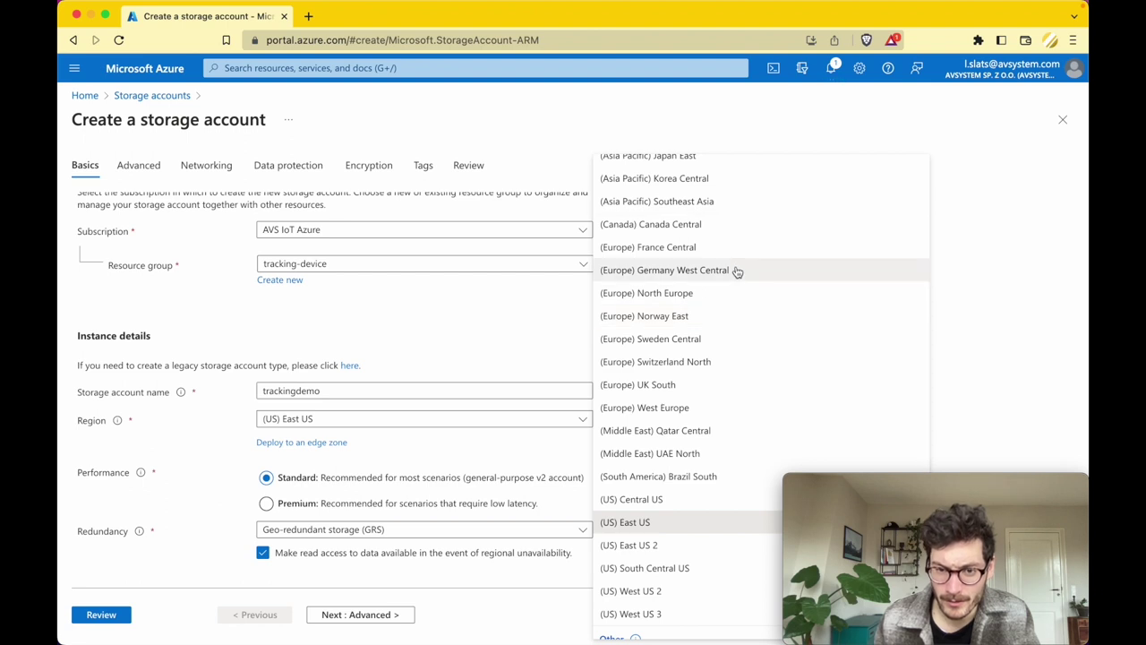
pyautogui.click(703, 408)
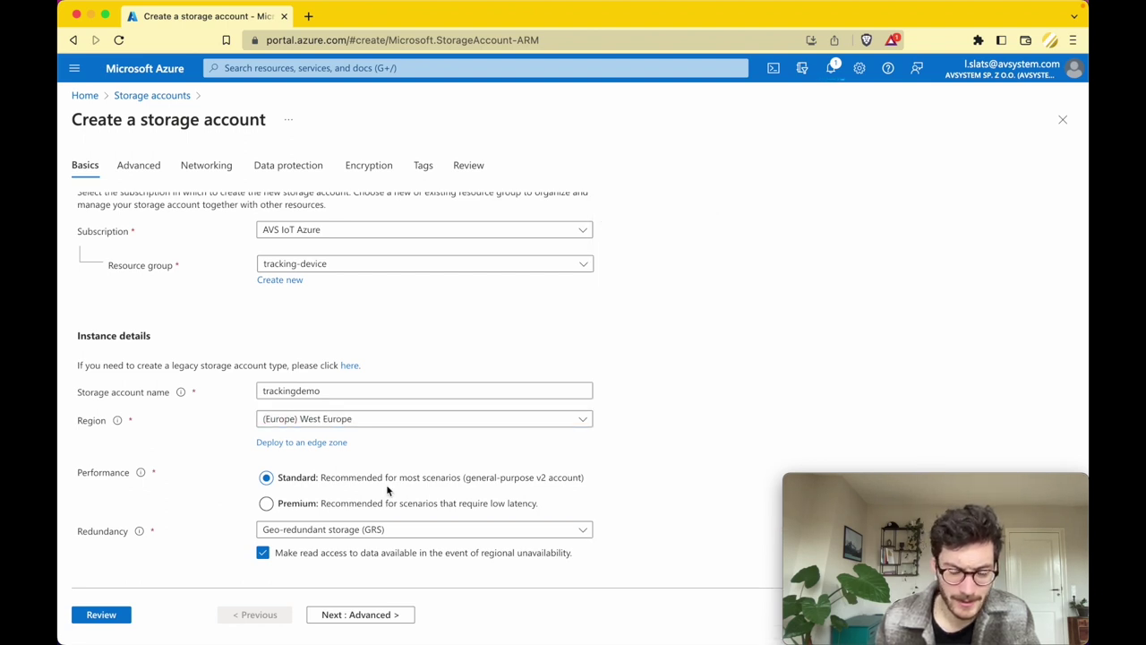
pyautogui.click(100, 615)
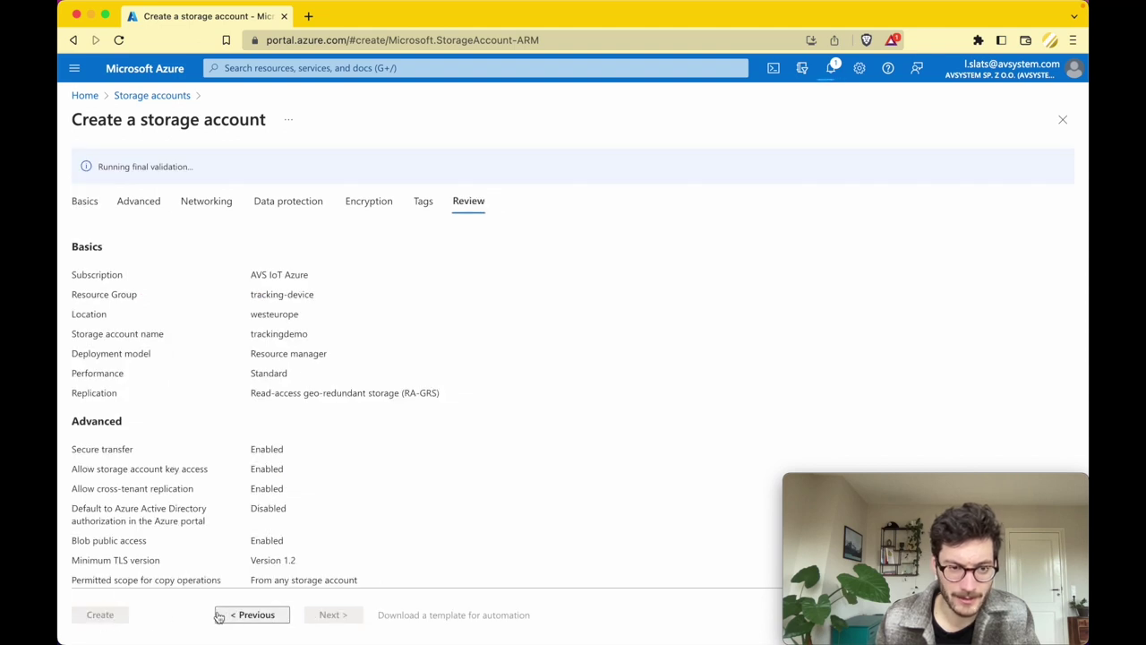
pyautogui.scroll(-1, 331, 325)
pyautogui.scroll(1, 331, 325)
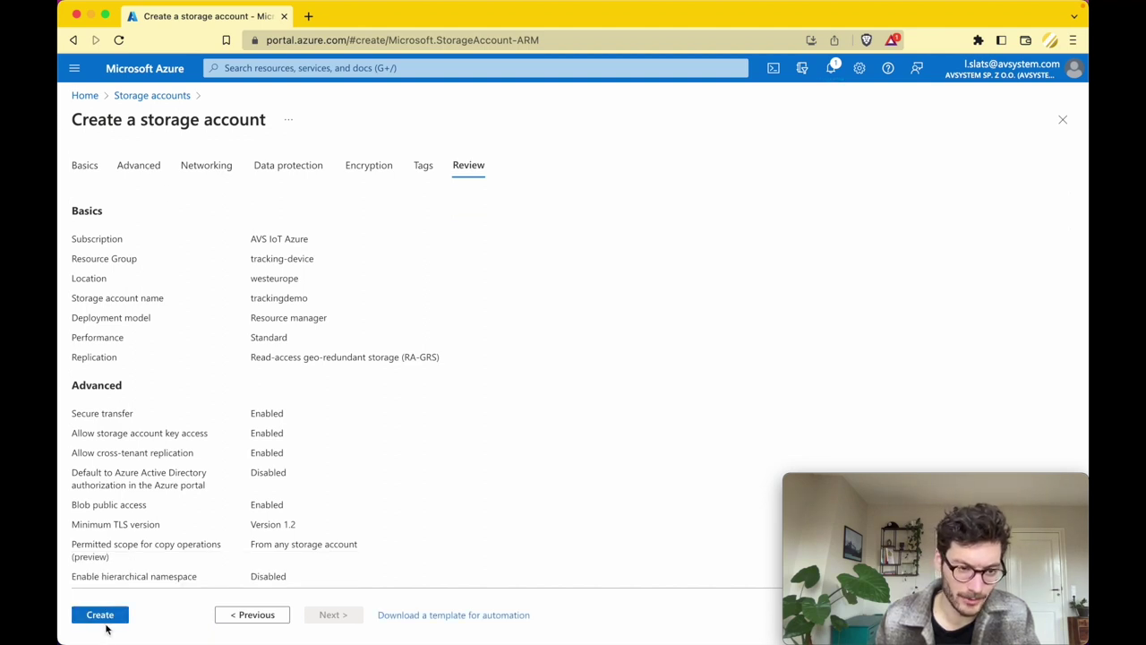
pyautogui.click(102, 616)
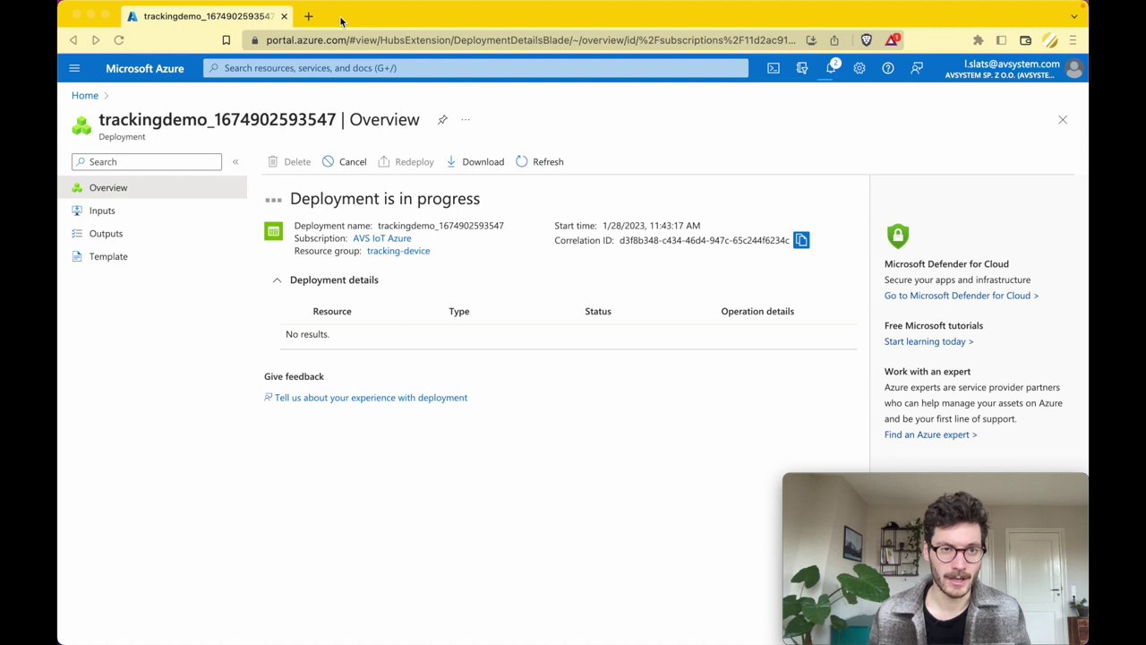
# Switch to Coiote IoT Device Management and start an Azure IoT Hub connection in the Hyperscaler Integration Center.
pyautogui.press('super+Tab')
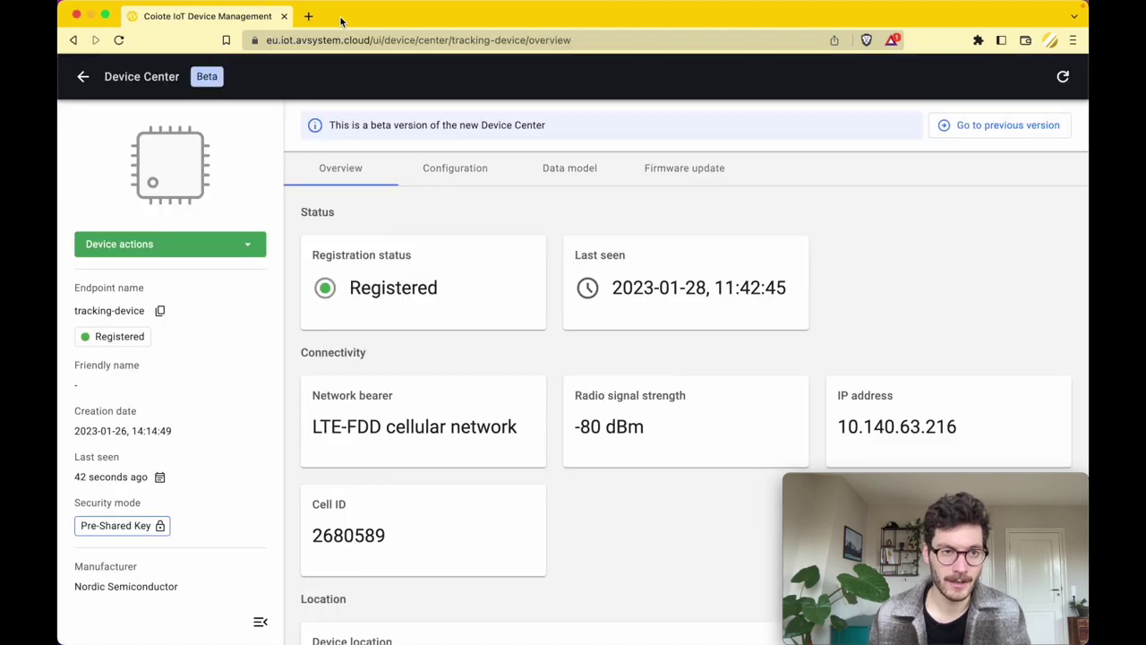
pyautogui.click(83, 80)
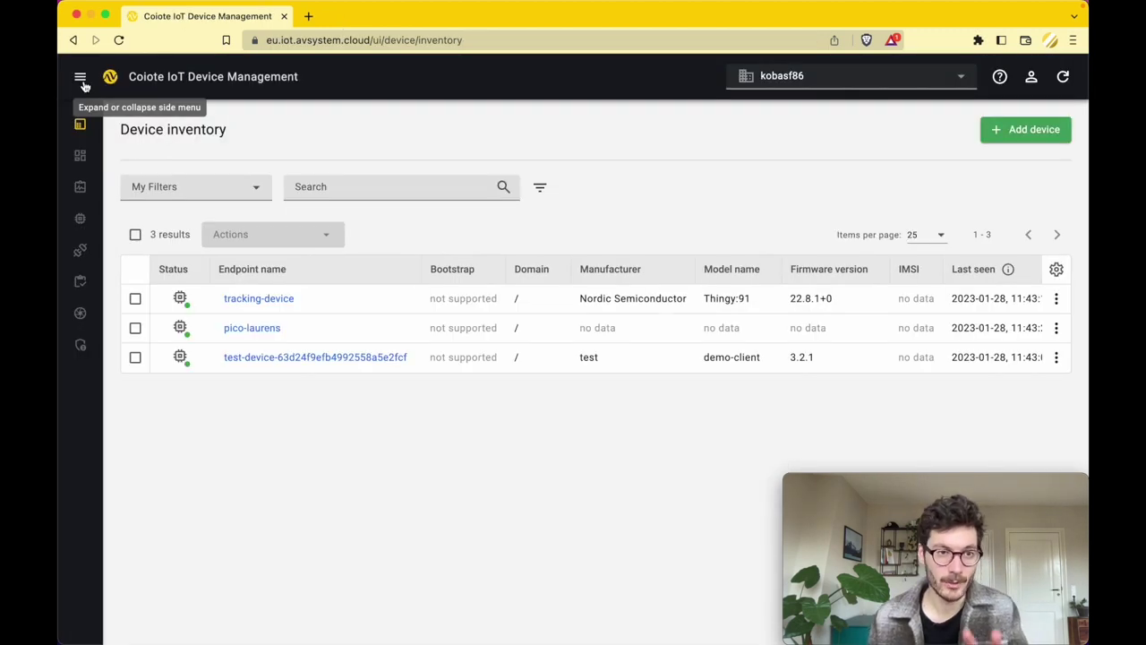
pyautogui.click(79, 256)
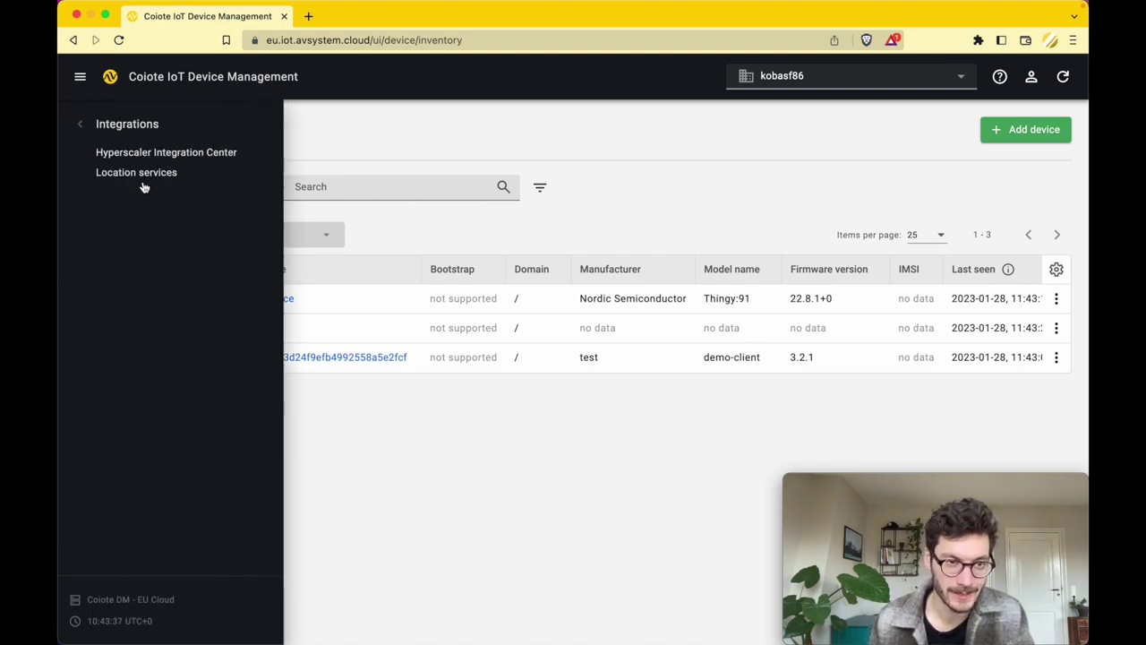
pyautogui.click(179, 152)
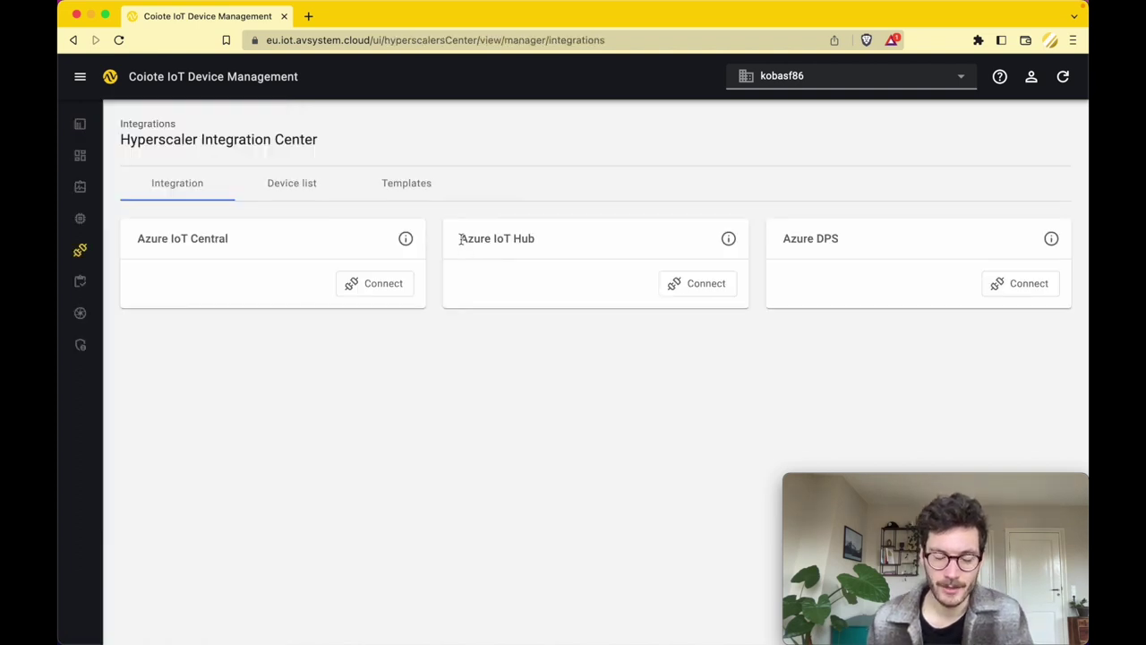
pyautogui.click(691, 285)
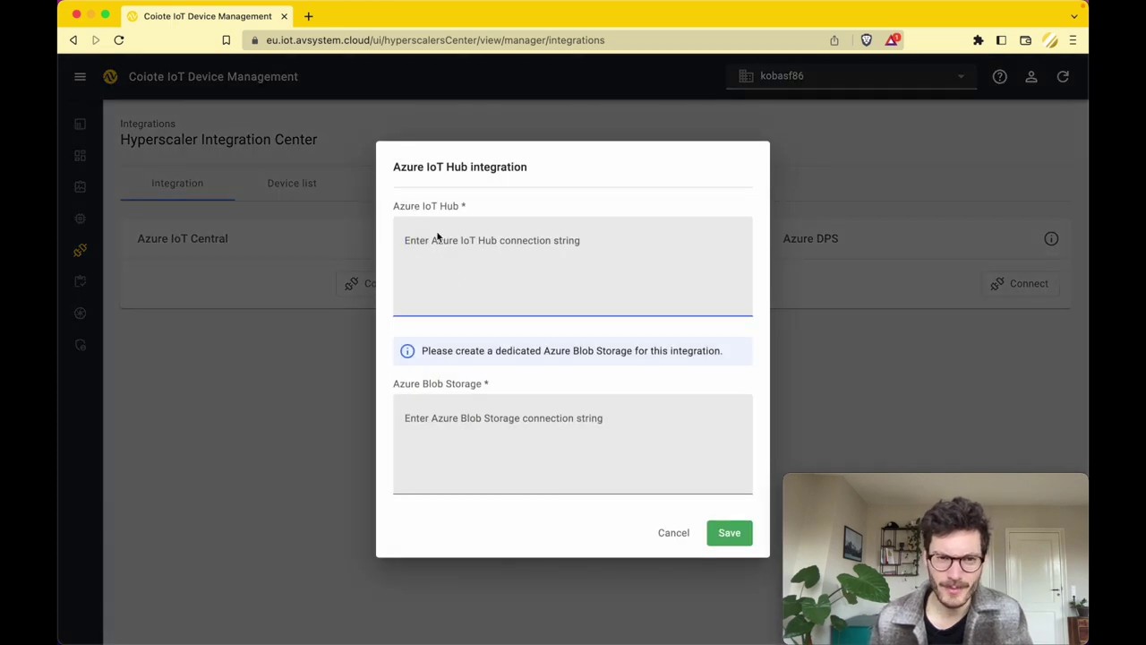
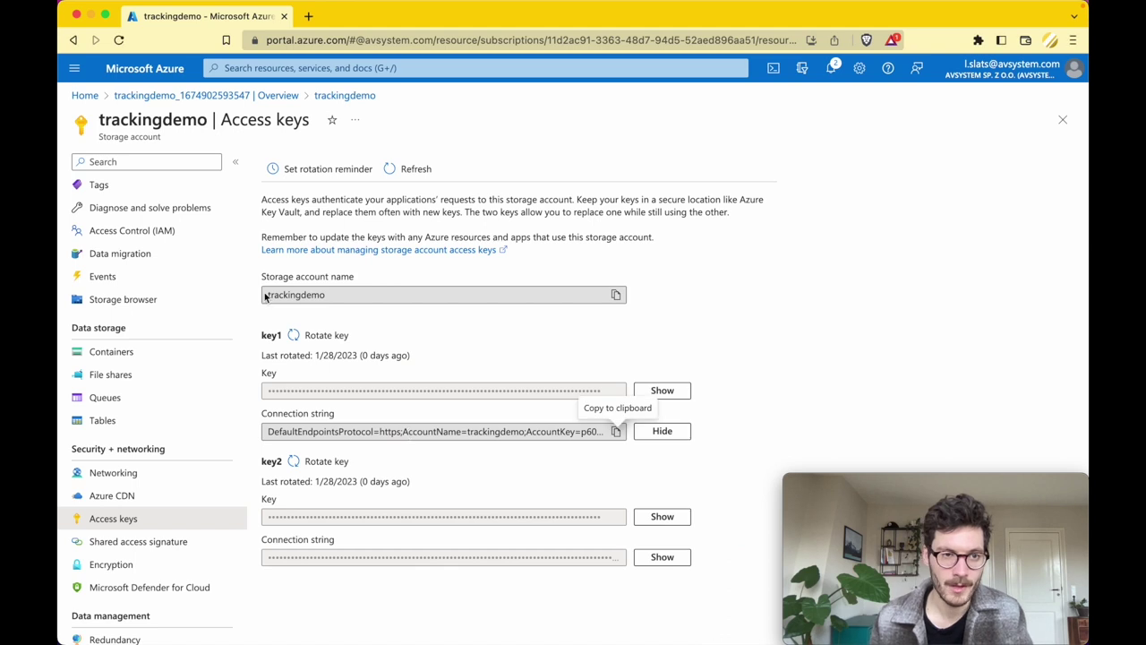
# In the Azure portal, find the IoT Hub service and open the tracking-hub resource.
pyautogui.click(86, 96)
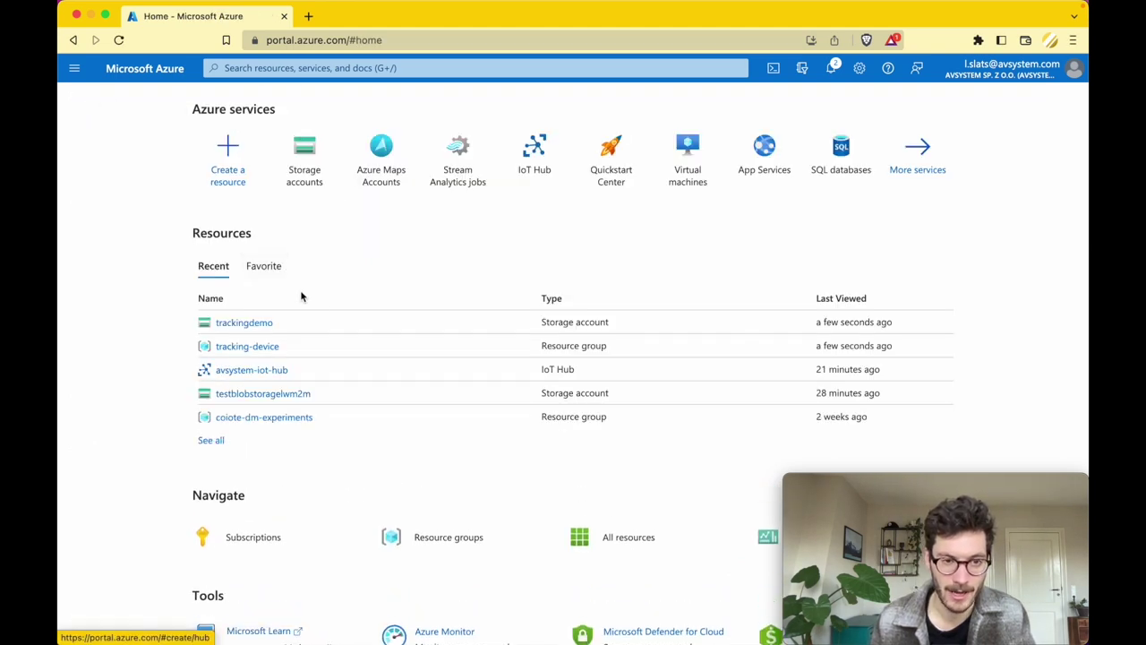
pyautogui.moveTo(304, 150)
pyautogui.click(350, 69)
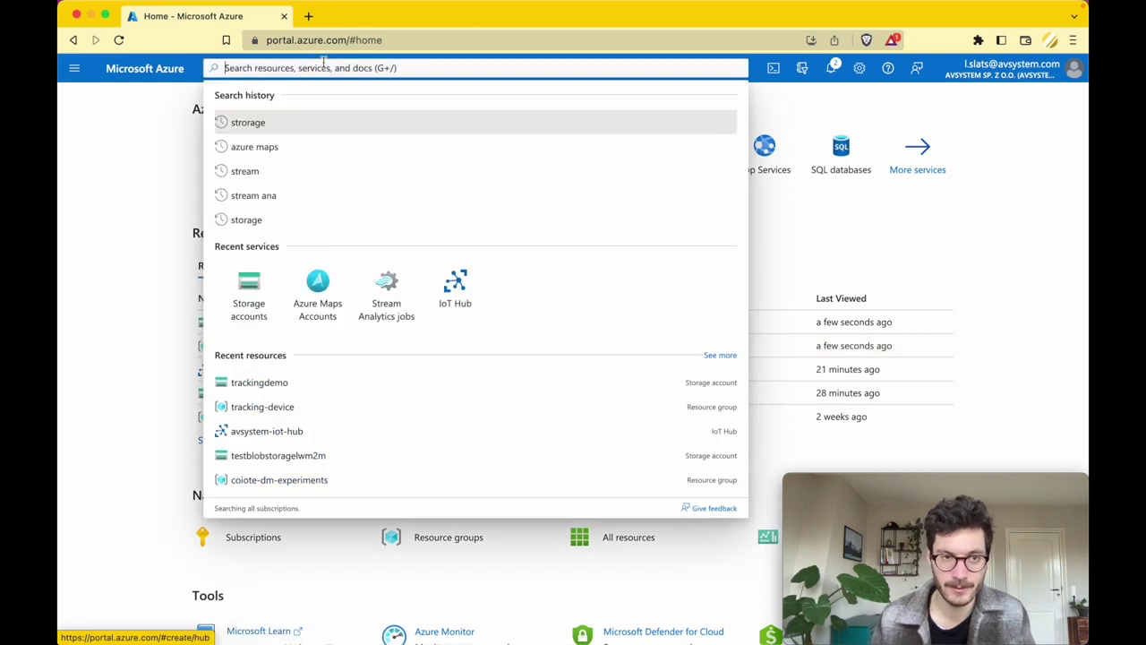
pyautogui.write('iot hub')
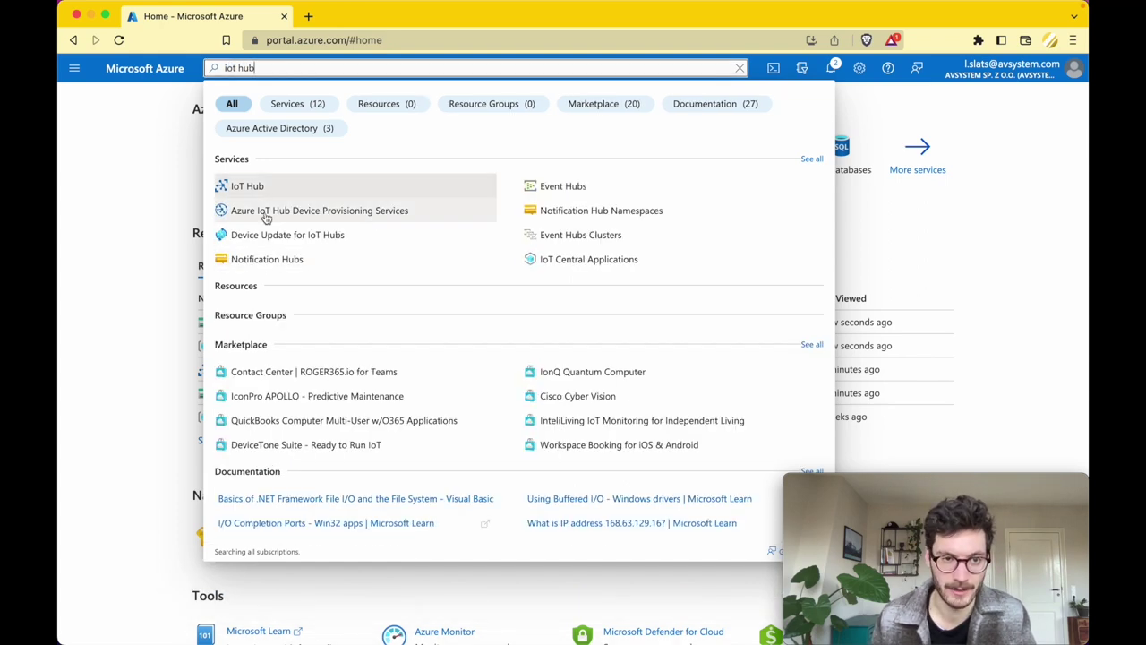
pyautogui.click(264, 186)
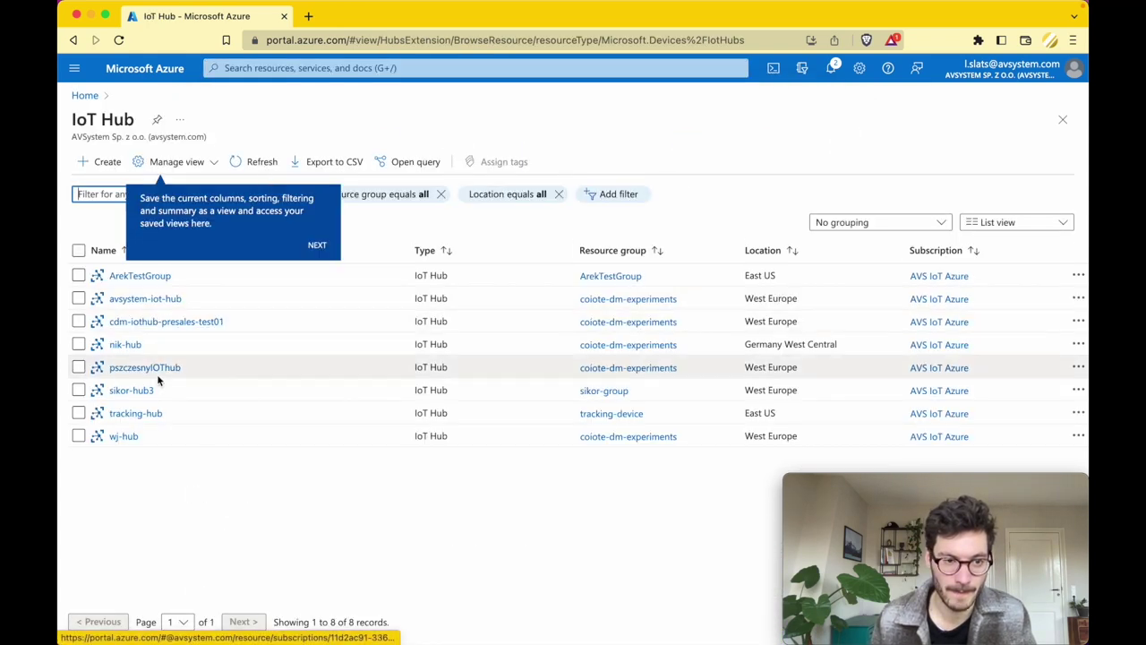
pyautogui.click(141, 415)
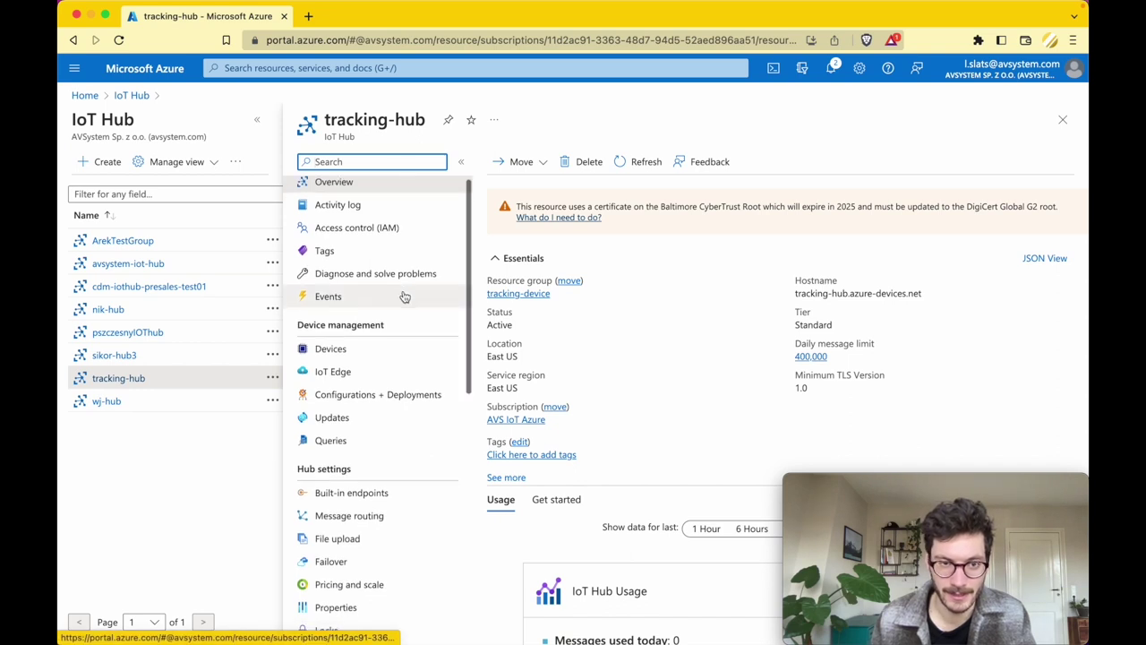
# Copy the primary connection string of tracking-hub's iothubowner shared access policy.
pyautogui.scroll(-5, 376, 376)
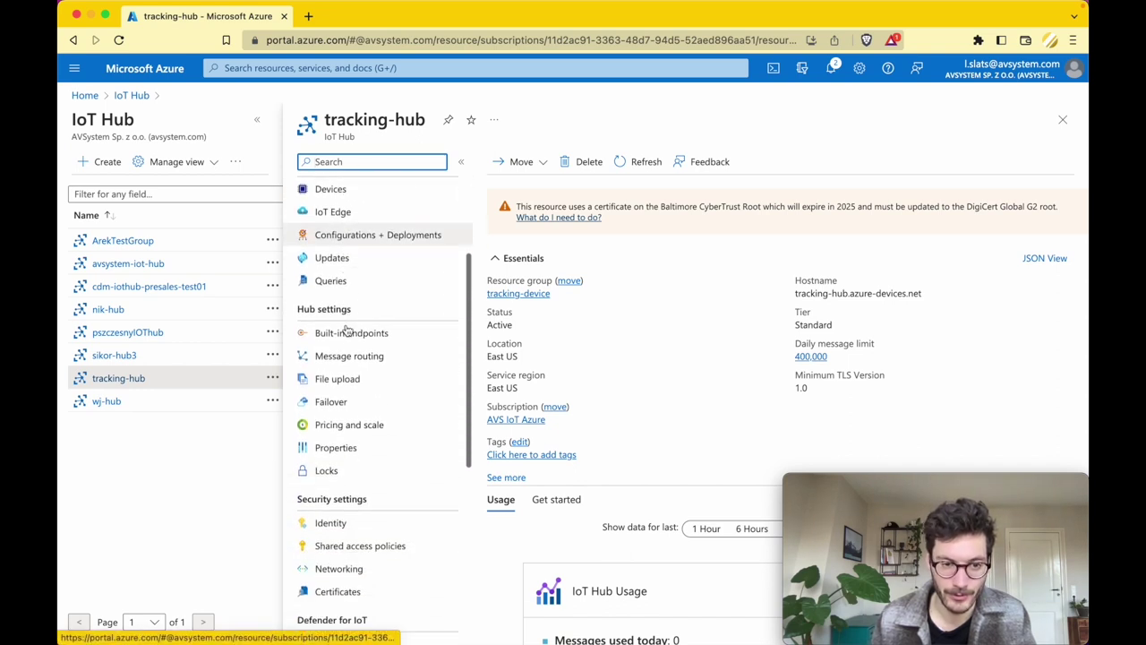
pyautogui.click(355, 541)
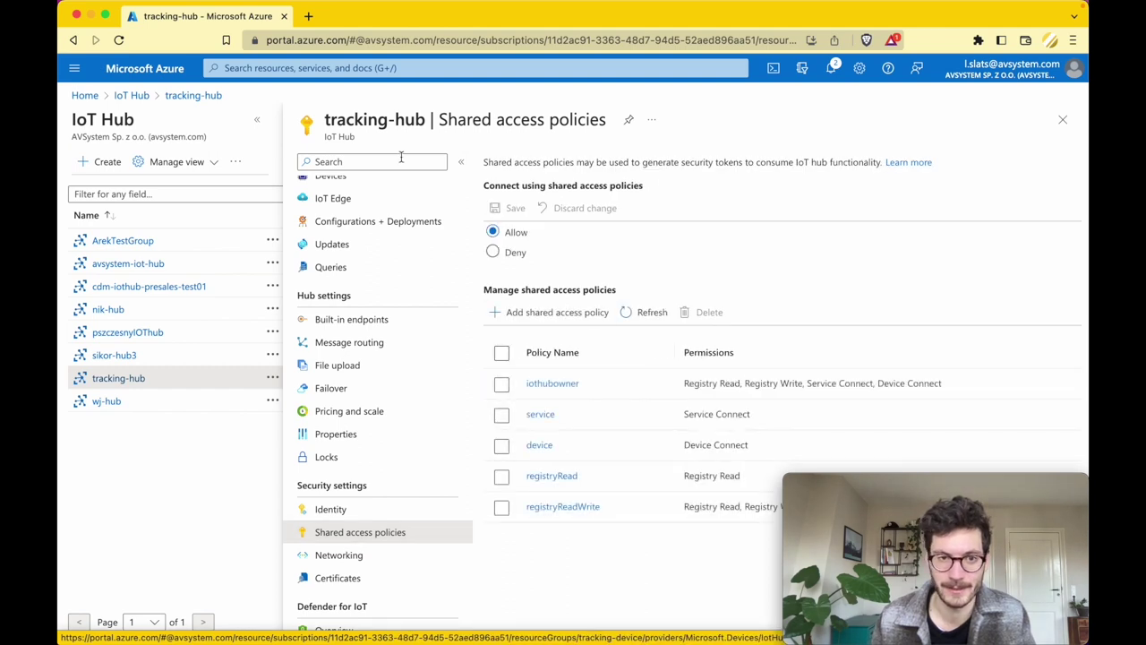
pyautogui.click(258, 119)
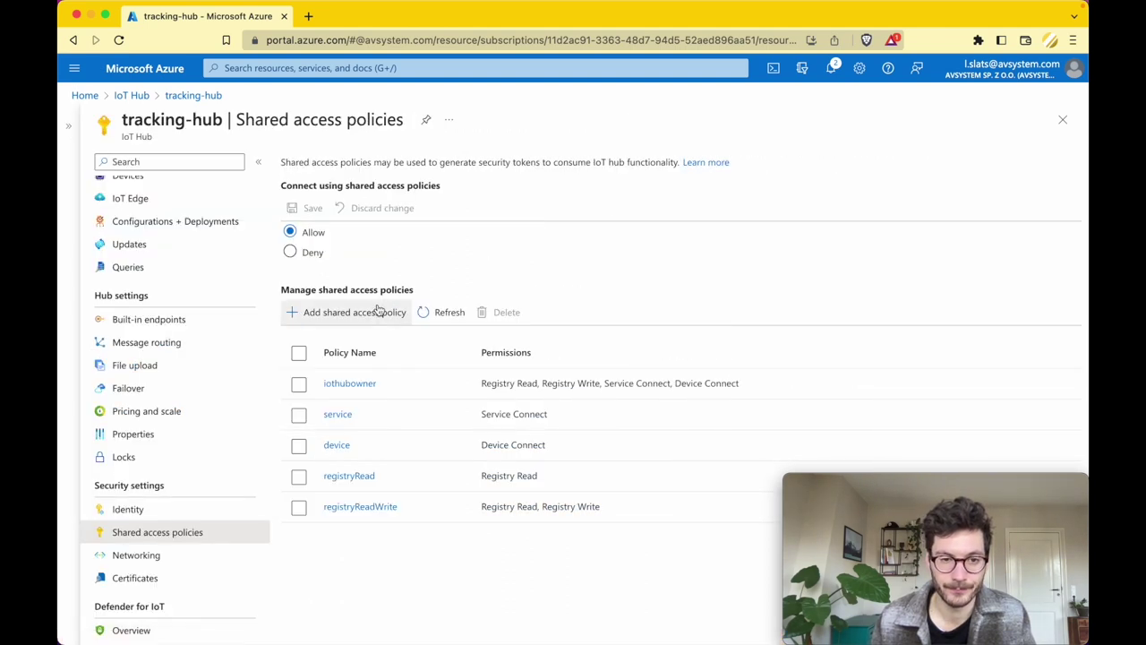
pyautogui.click(345, 386)
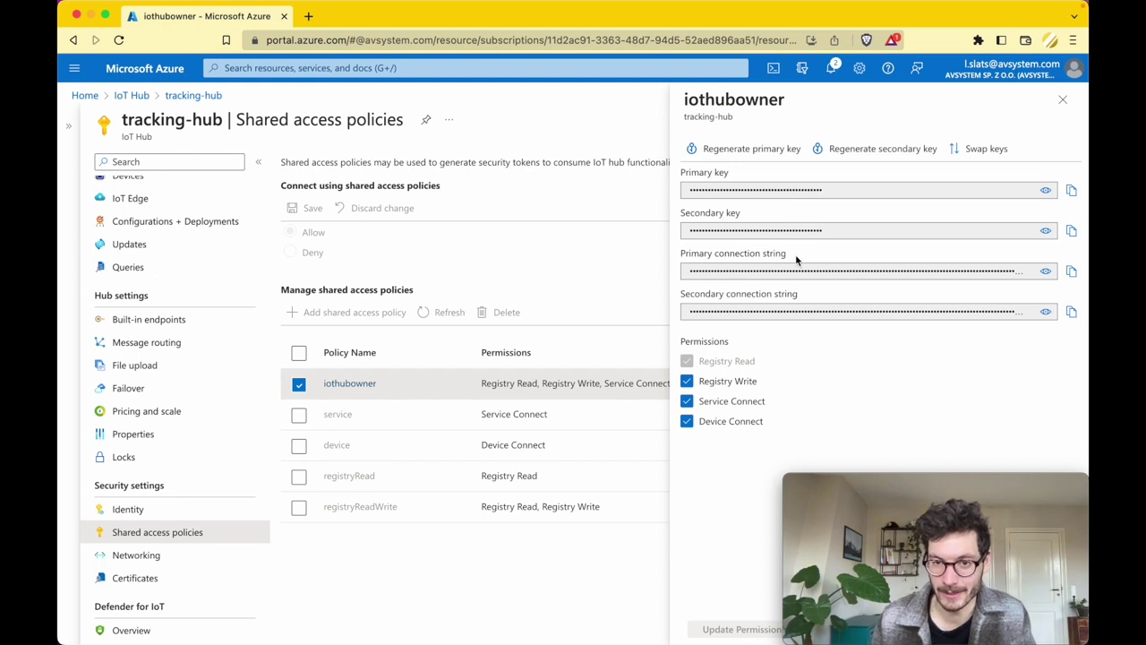
pyautogui.click(1070, 270)
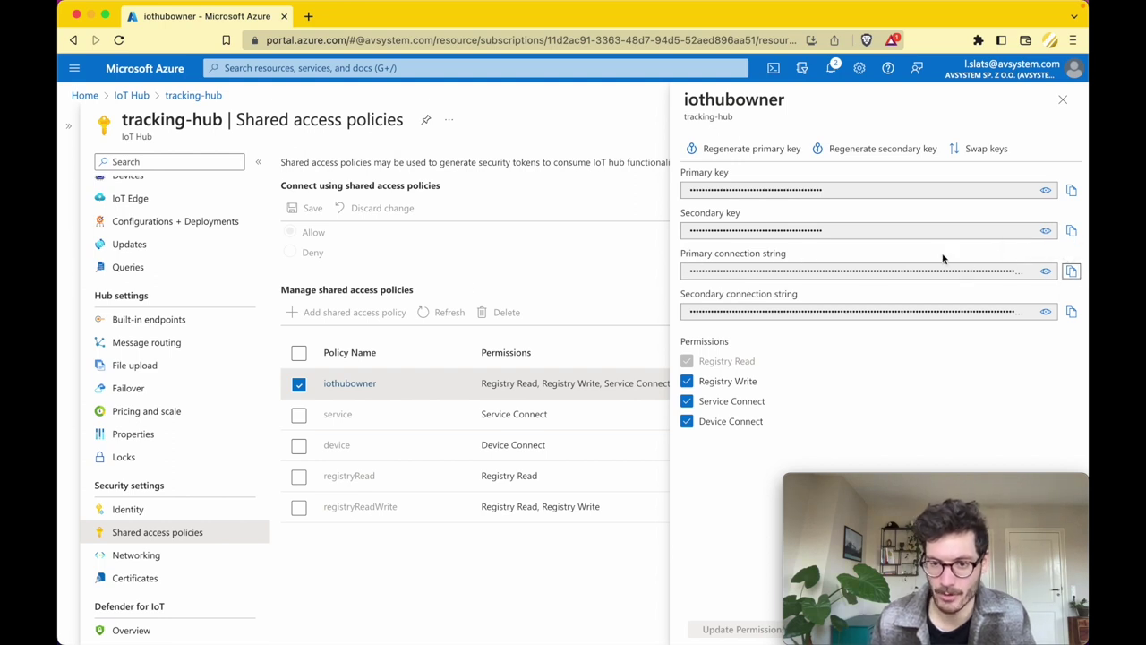
# Return to Coiote, paste the copied Azure IoT Hub connection string into the integration form and save the integration.
pyautogui.press('super+grave')
pyautogui.click(429, 252)
pyautogui.press('super+v')
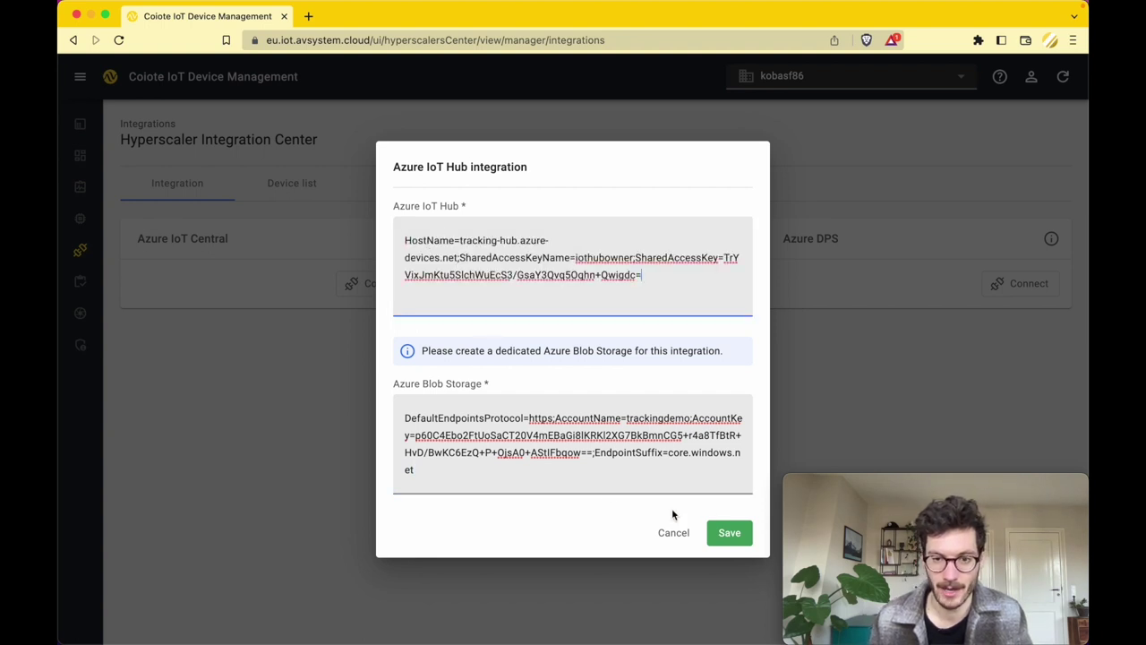
pyautogui.click(722, 532)
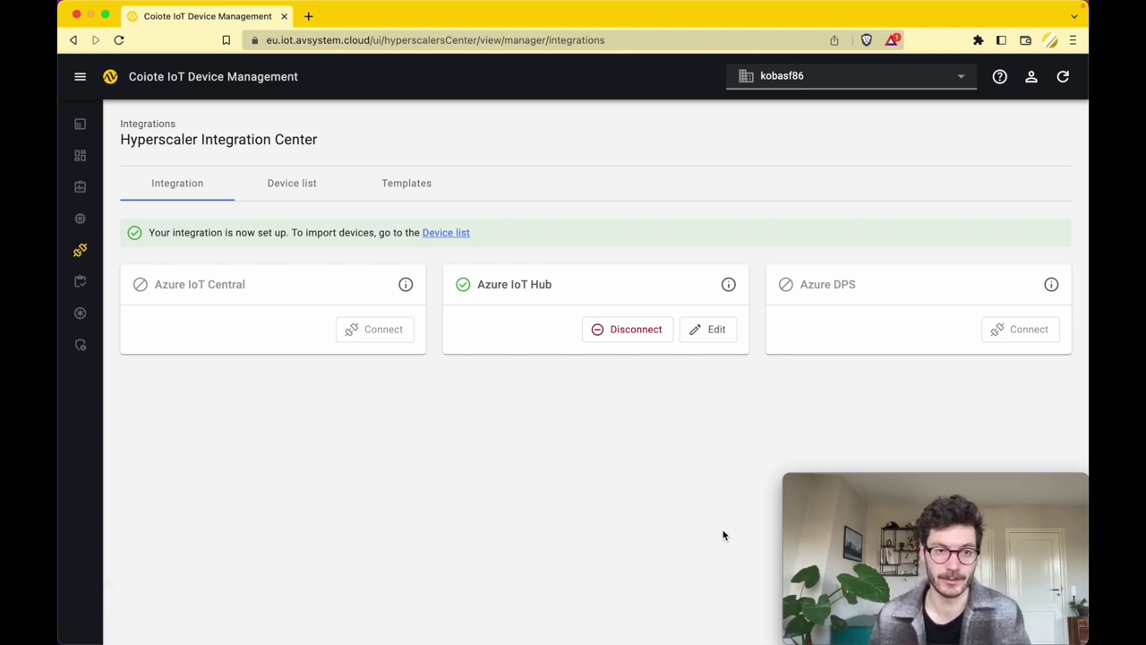
# Add a new integration template named tracking-template and proceed to its data model scheme.
pyautogui.click(394, 196)
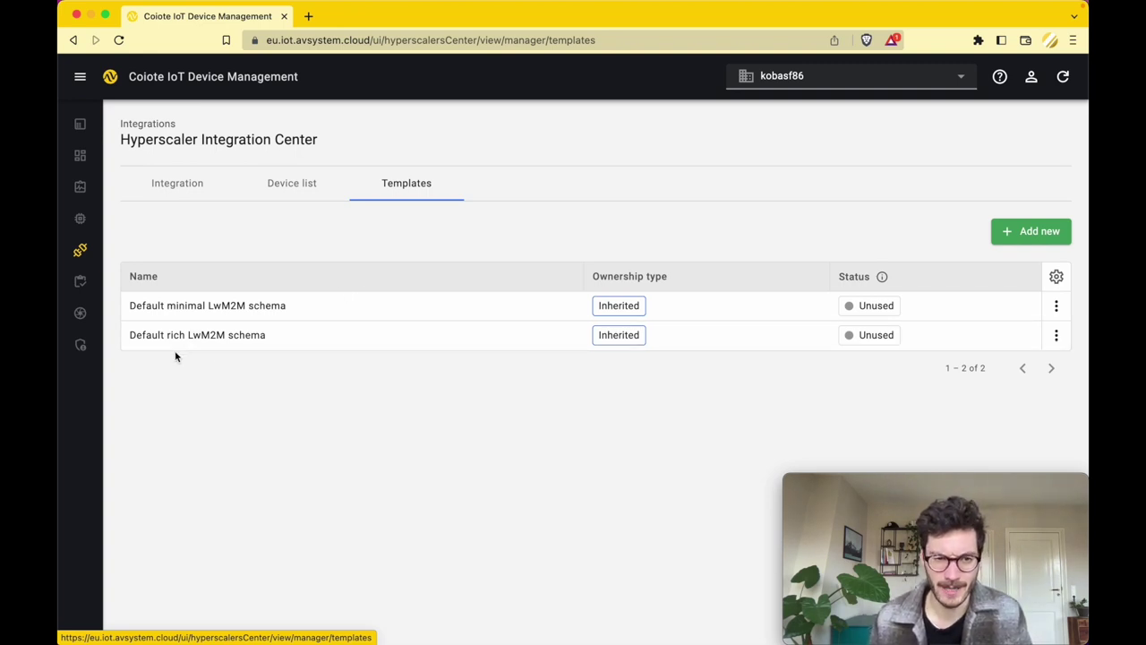
pyautogui.click(1001, 235)
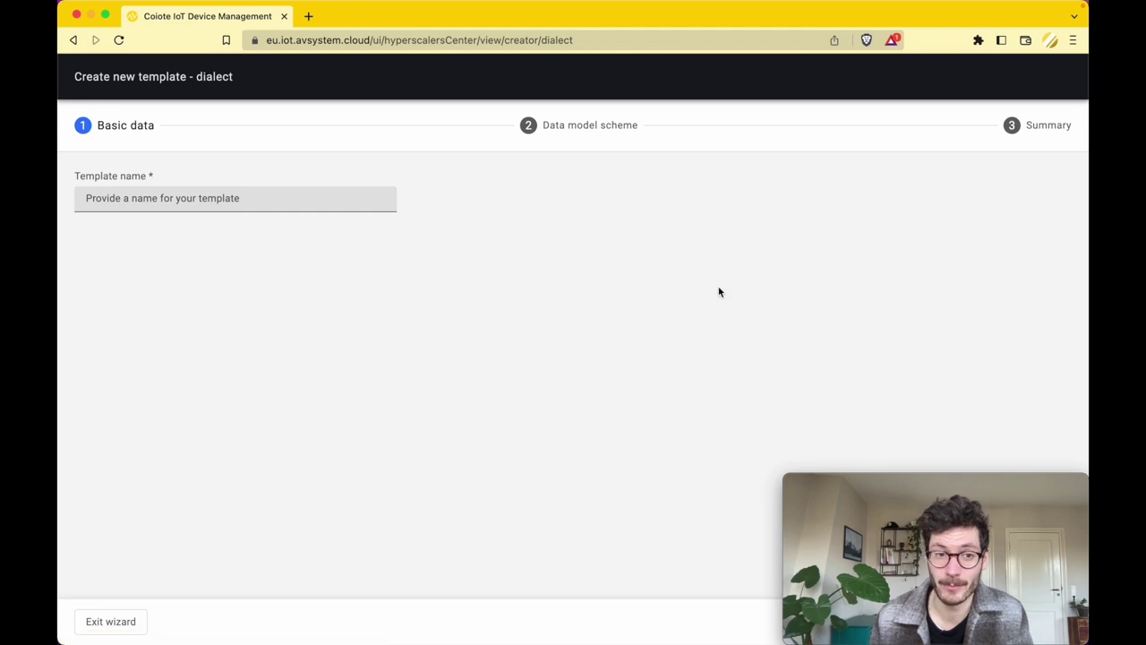
pyautogui.click(241, 199)
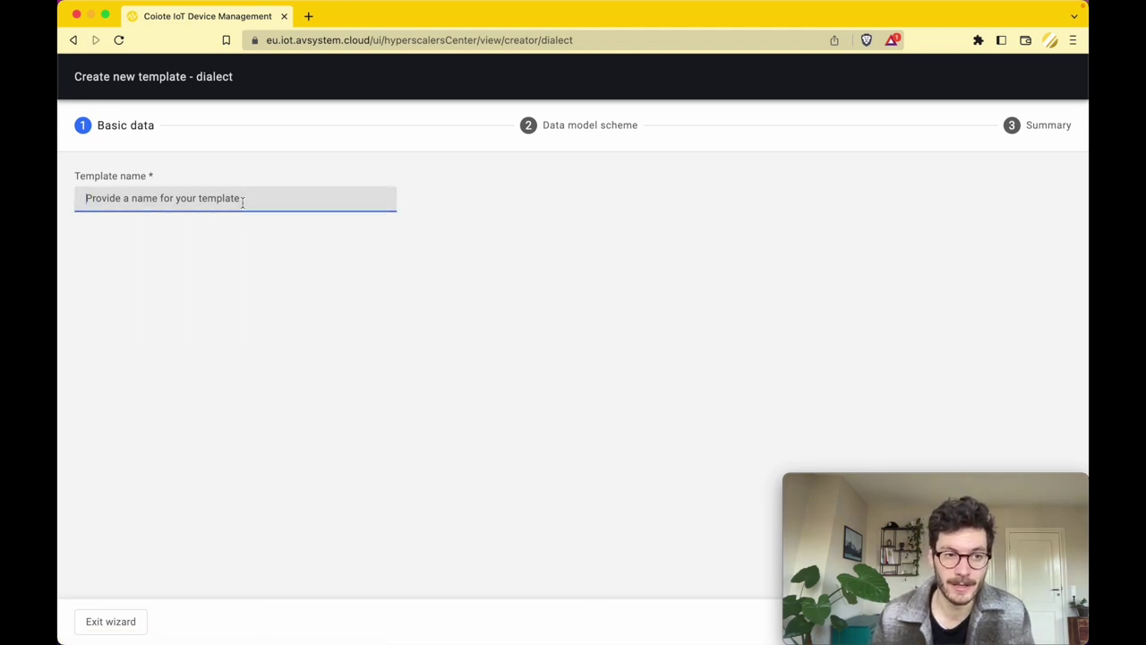
pyautogui.write('tracking-')
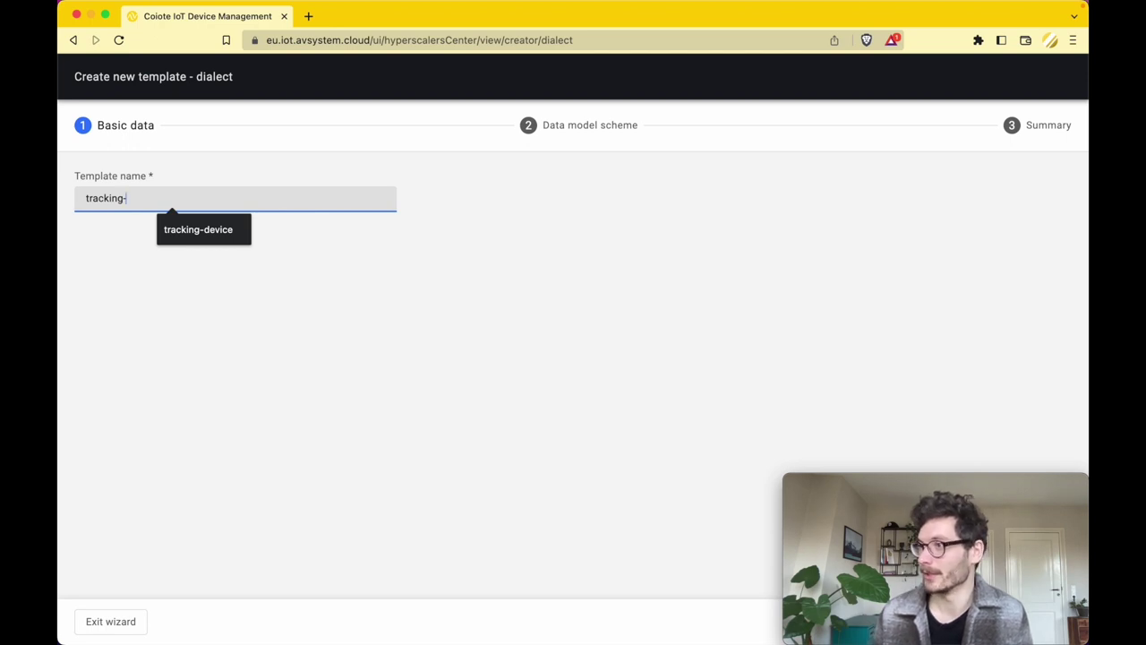
pyautogui.press('super+Tab')
pyautogui.click(245, 209)
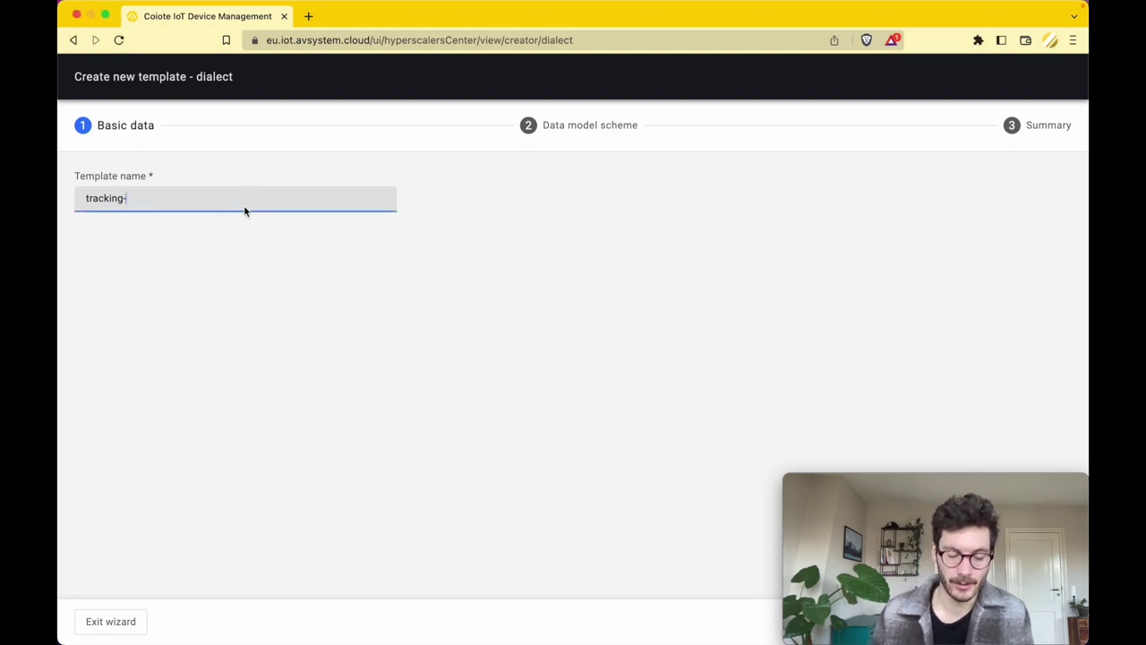
pyautogui.write('te')
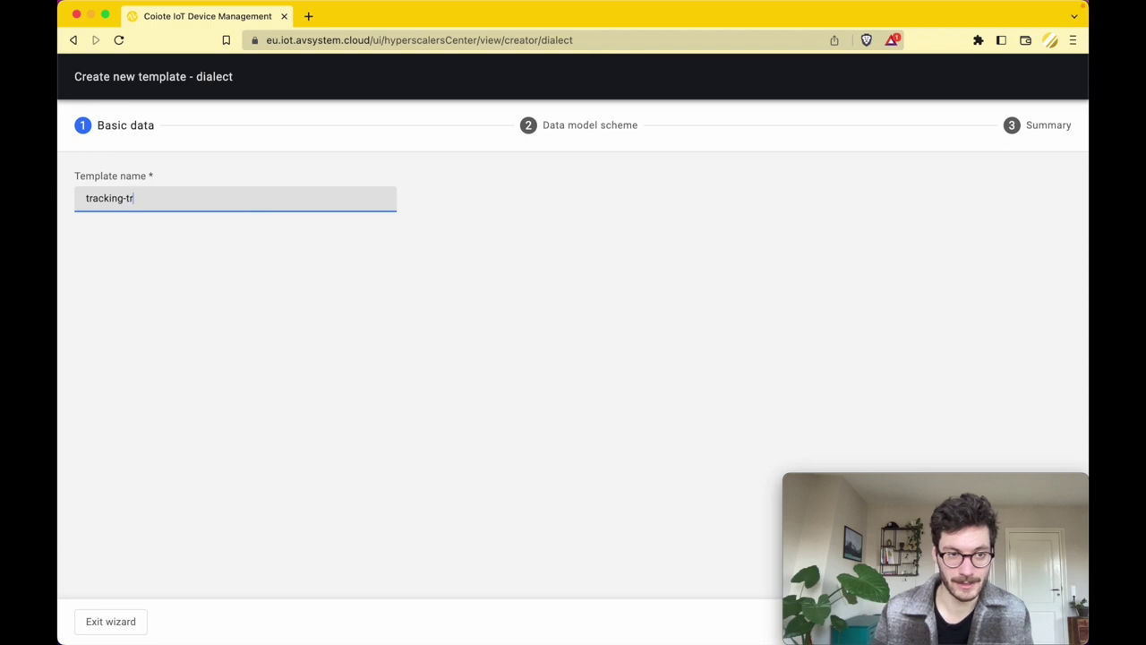
pyautogui.write('mplate')
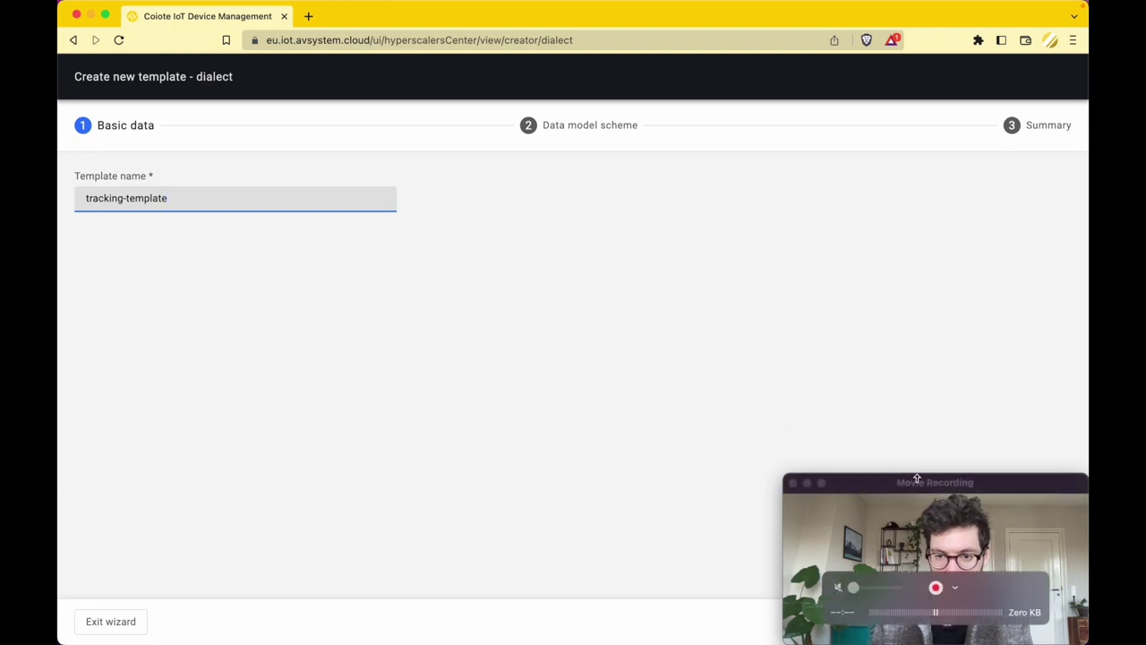
pyautogui.moveTo(916, 483); pyautogui.dragTo(916, 410)
pyautogui.click(973, 626)
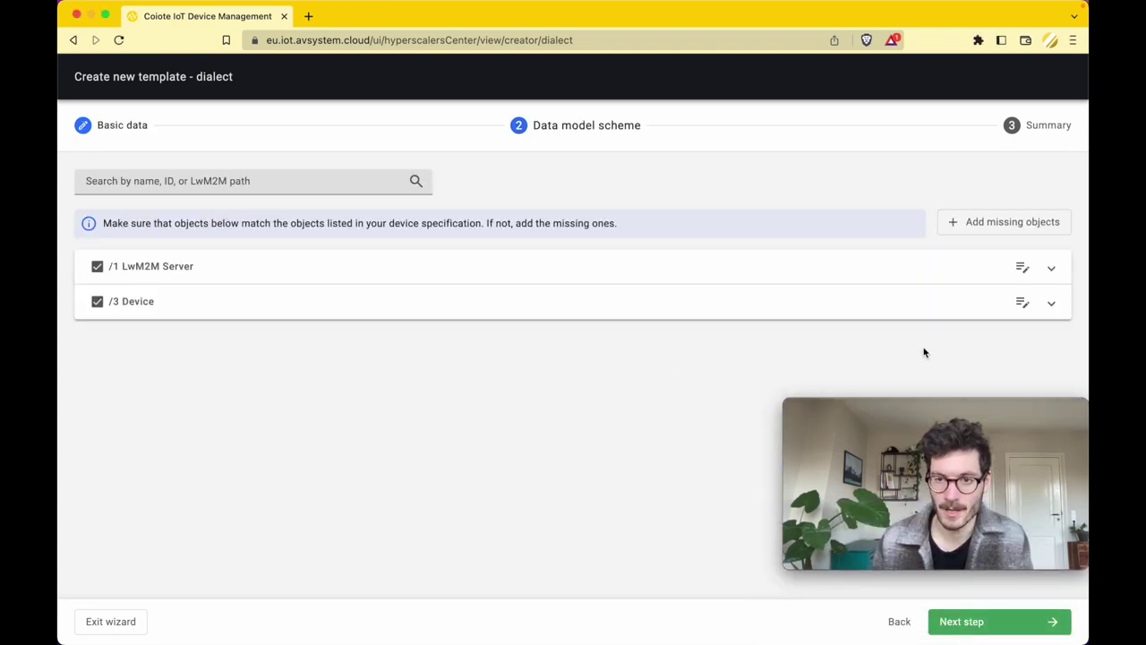
# Start adding missing objects to the scheme and select 0 LwM2M Security, 4 Connectivity Monitoring, 5 Firmware Update and 6 Location.
pyautogui.click(978, 225)
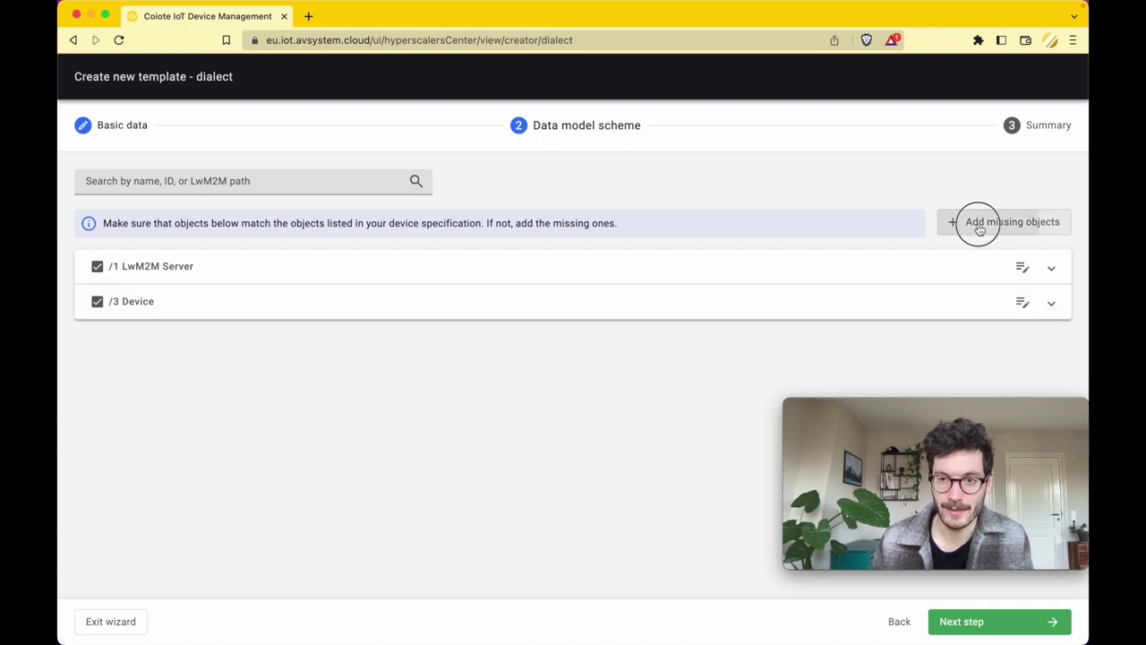
pyautogui.moveTo(935, 483); pyautogui.dragTo(935, 559)
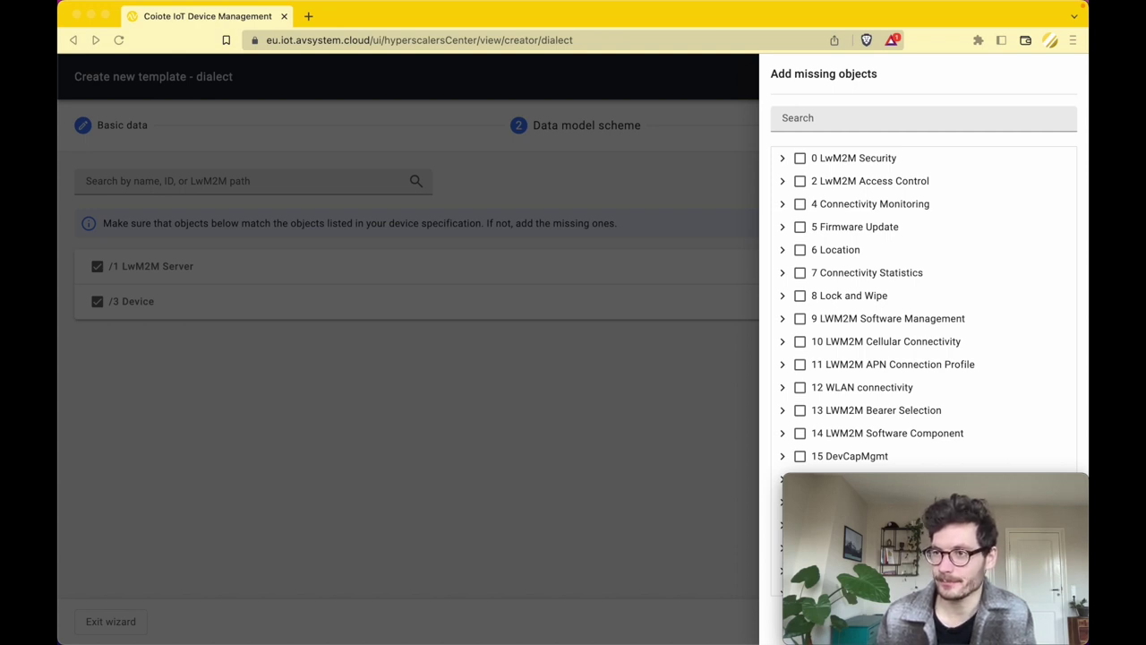
pyautogui.click(800, 160)
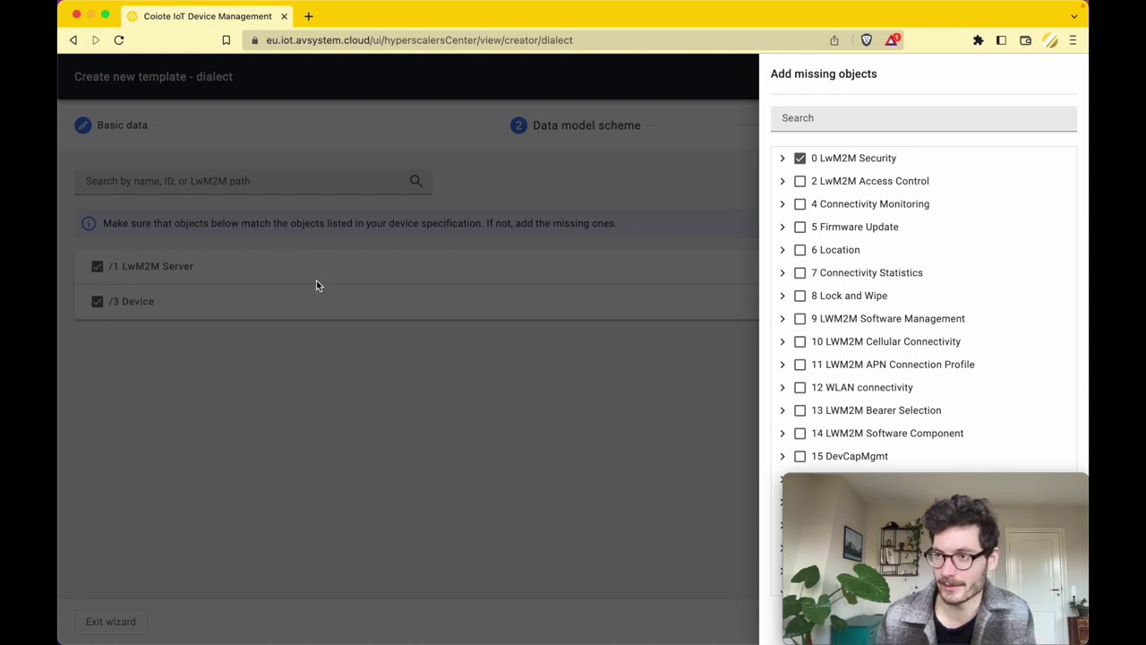
pyautogui.click(801, 228)
pyautogui.click(800, 251)
# Find and select the objects 3303 Temperature and 3304 Humidity among the missing objects.
pyautogui.scroll(-10, 799, 301)
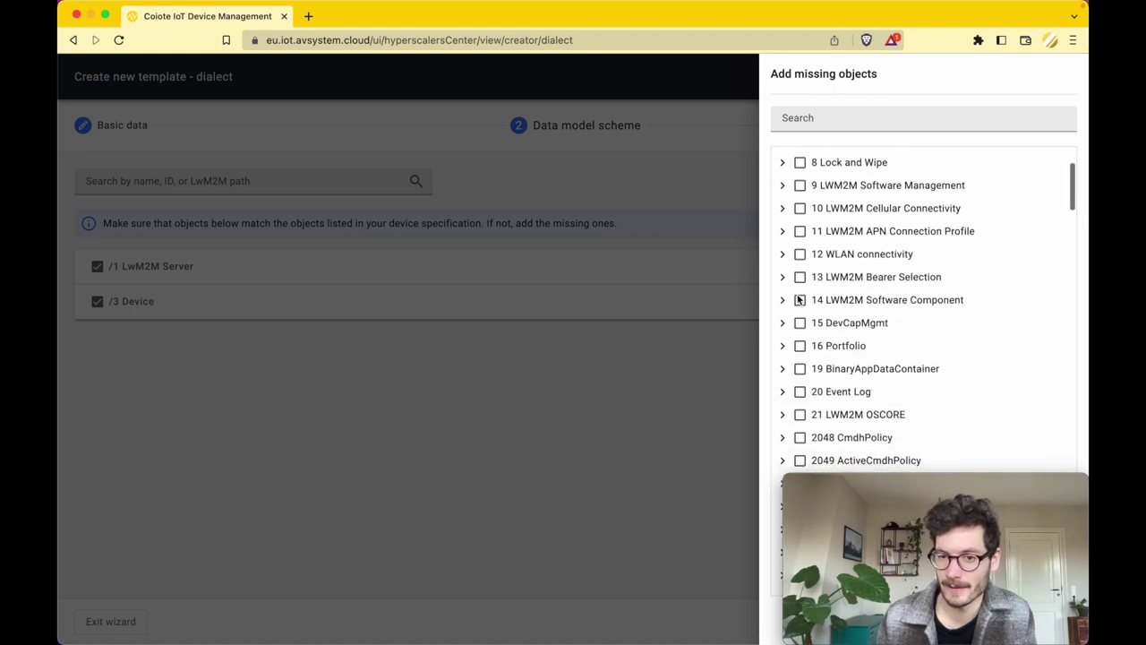
pyautogui.scroll(-2, 801, 296)
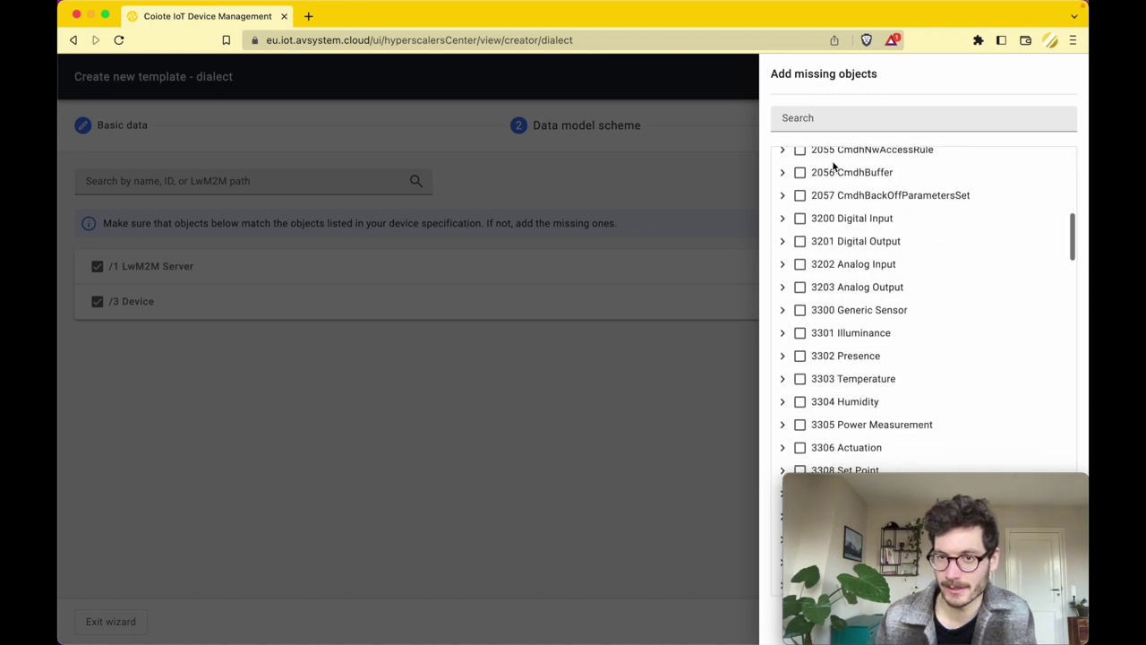
pyautogui.click(833, 123)
pyautogui.write('3303')
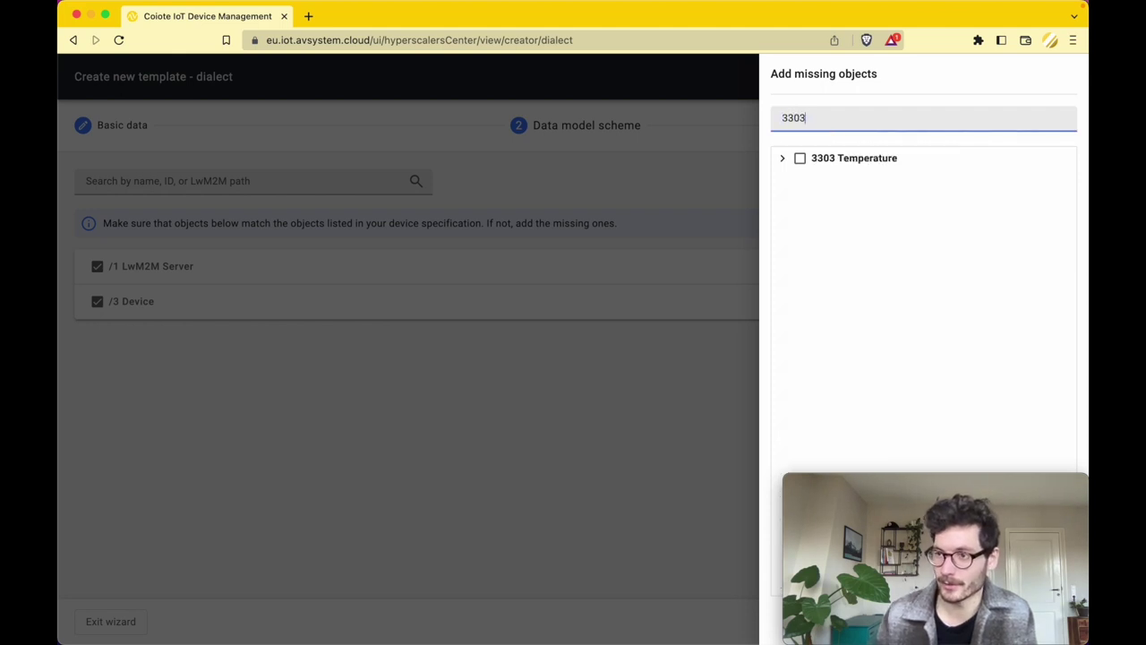
pyautogui.click(800, 159)
pyautogui.click(824, 117)
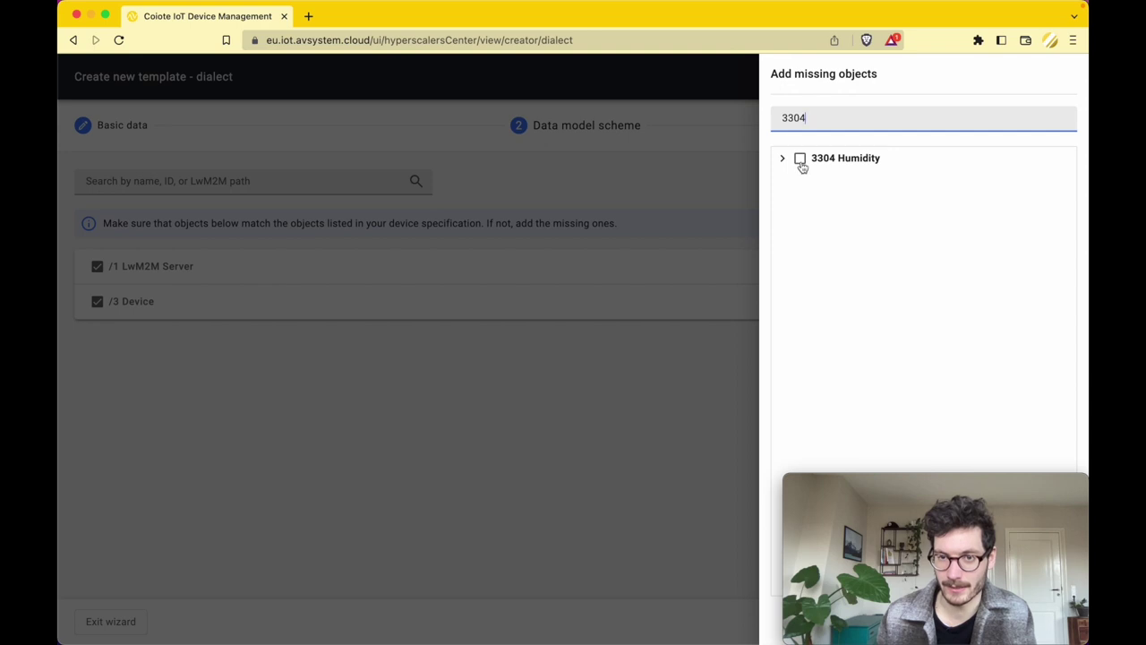
pyautogui.click(800, 158)
# Find and select the objects 3313 Accelerometer and 3315 Barometer among the missing objects.
pyautogui.moveTo(798, 117); pyautogui.dragTo(874, 119)
pyautogui.write('13')
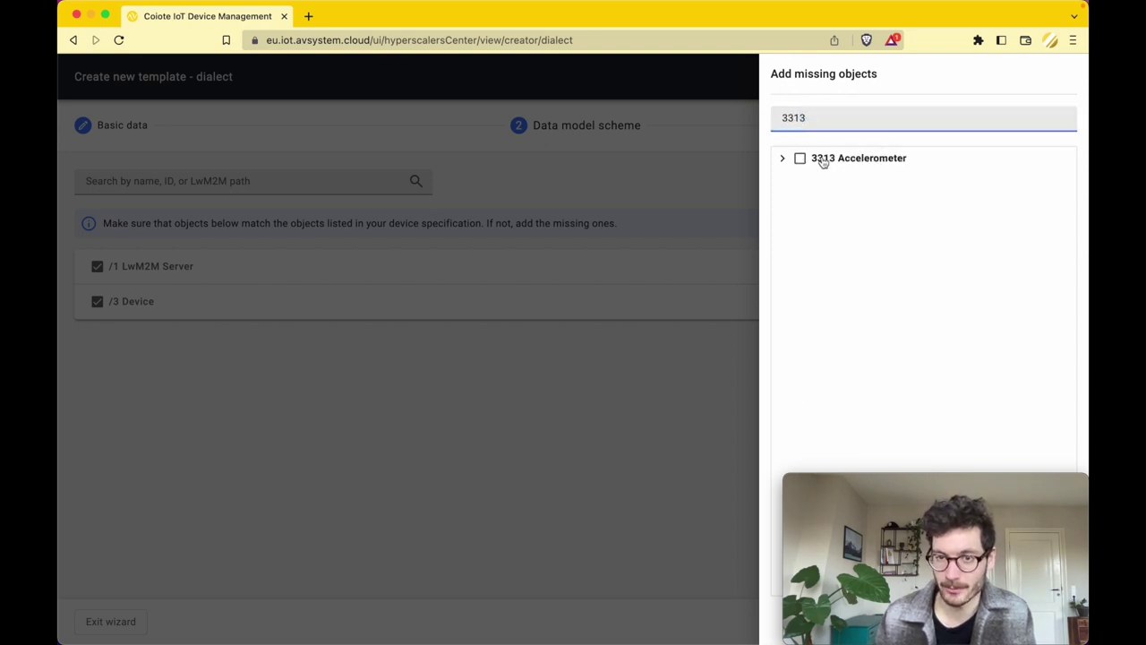
pyautogui.click(802, 158)
pyautogui.doubleClick(812, 121)
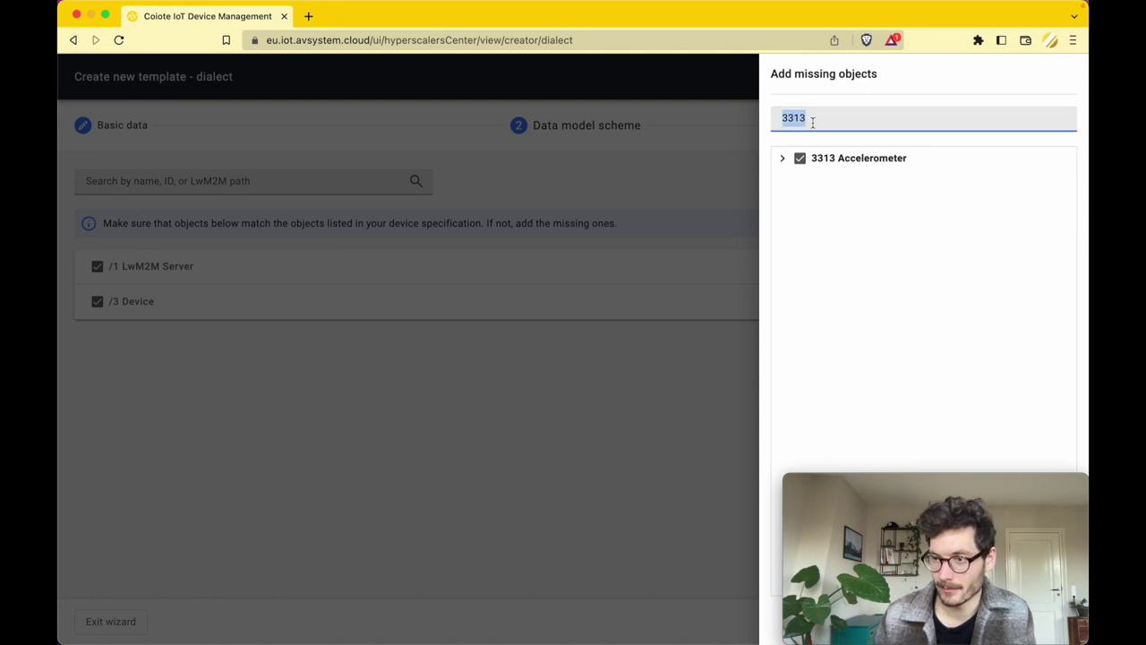
pyautogui.click(812, 122)
pyautogui.write('5')
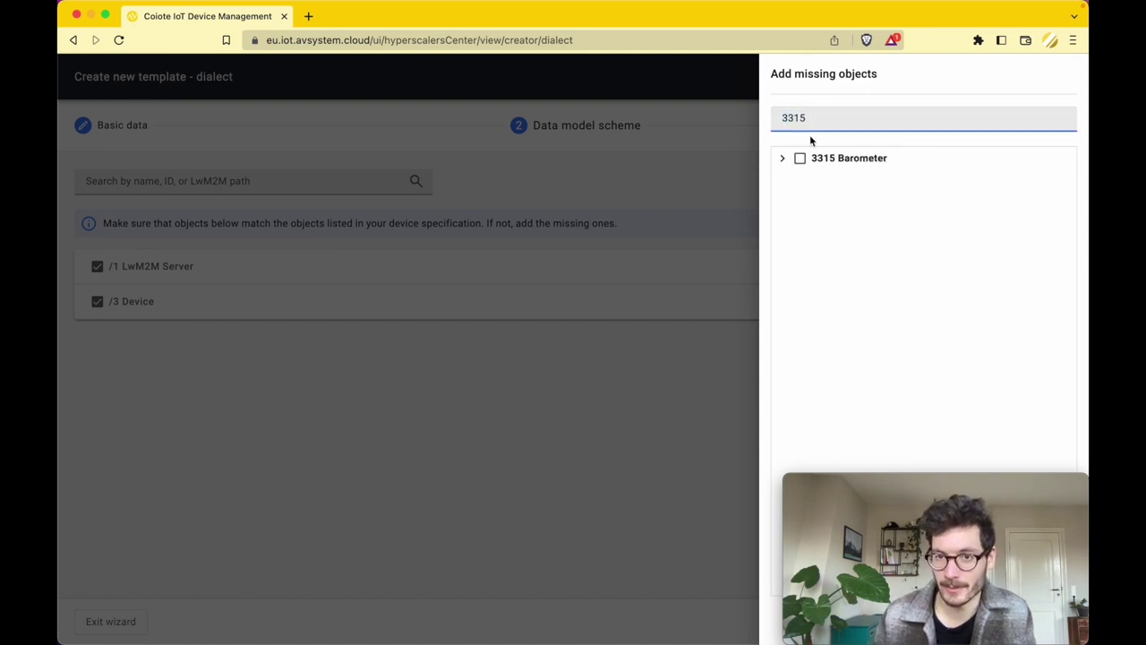
pyautogui.click(800, 161)
# Find and select the objects 3347 Push button and 3420 LED color light among the missing objects.
pyautogui.click(815, 121)
pyautogui.press('BackSpace')
pyautogui.write('47')
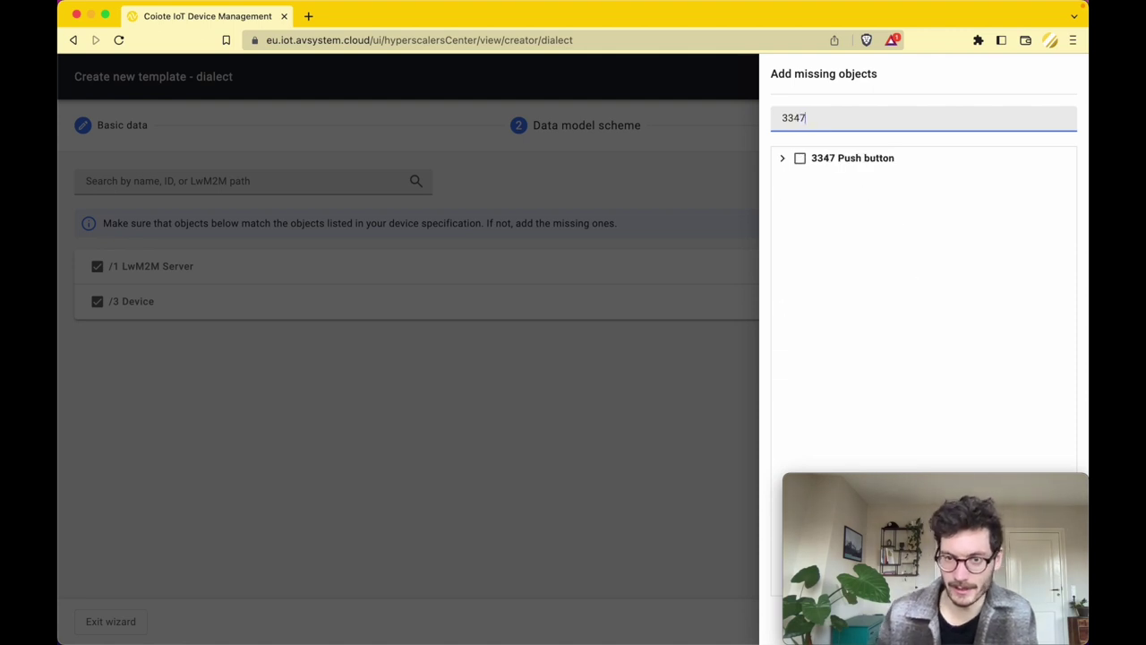
pyautogui.click(801, 157)
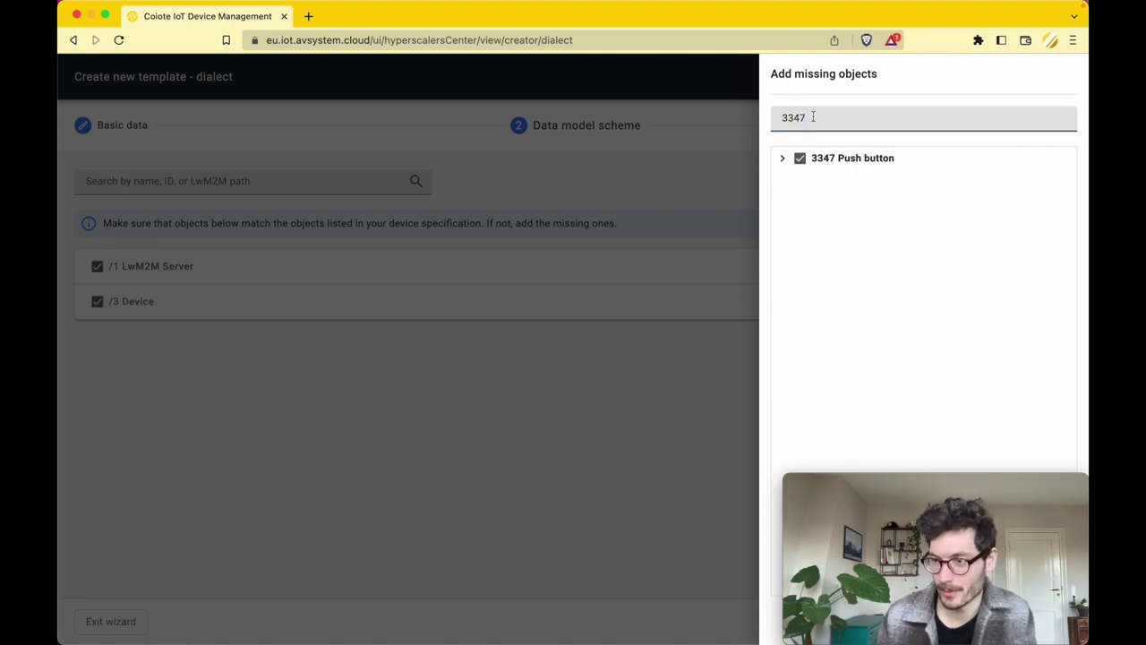
pyautogui.click(813, 117)
pyautogui.press('BackSpace')
pyautogui.press('BackSpace')
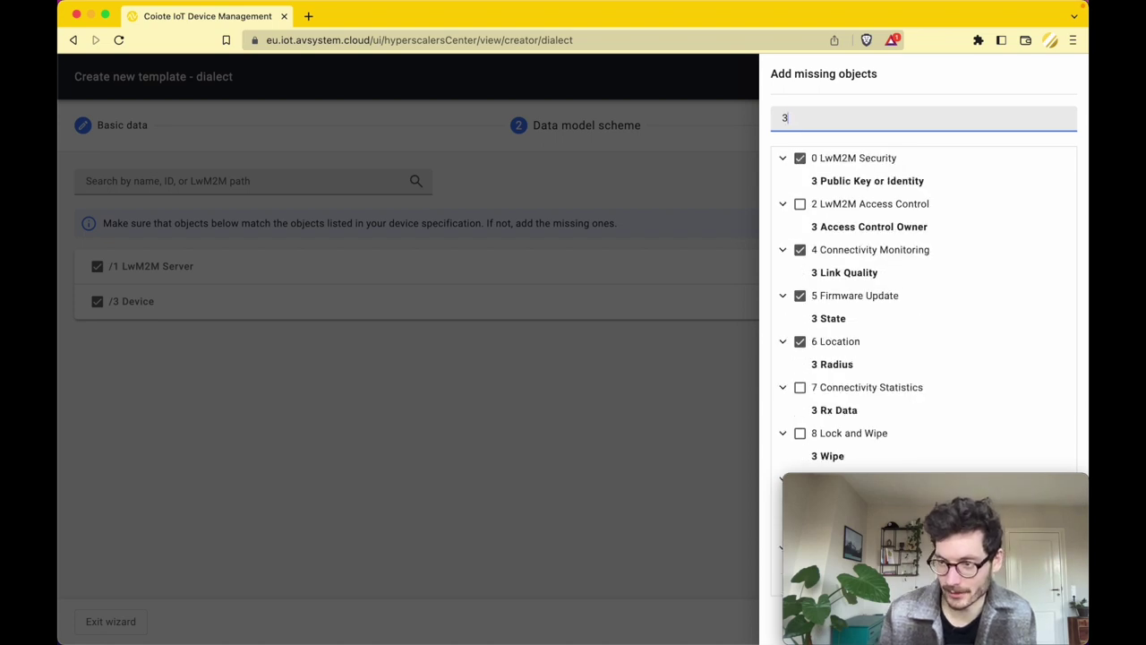
pyautogui.click(800, 157)
# Find and select the objects 10256 ECID-Signal Measurement Information and 50001 Location Assistance among the missing objects.
pyautogui.click(816, 123)
pyautogui.doubleClick(816, 122)
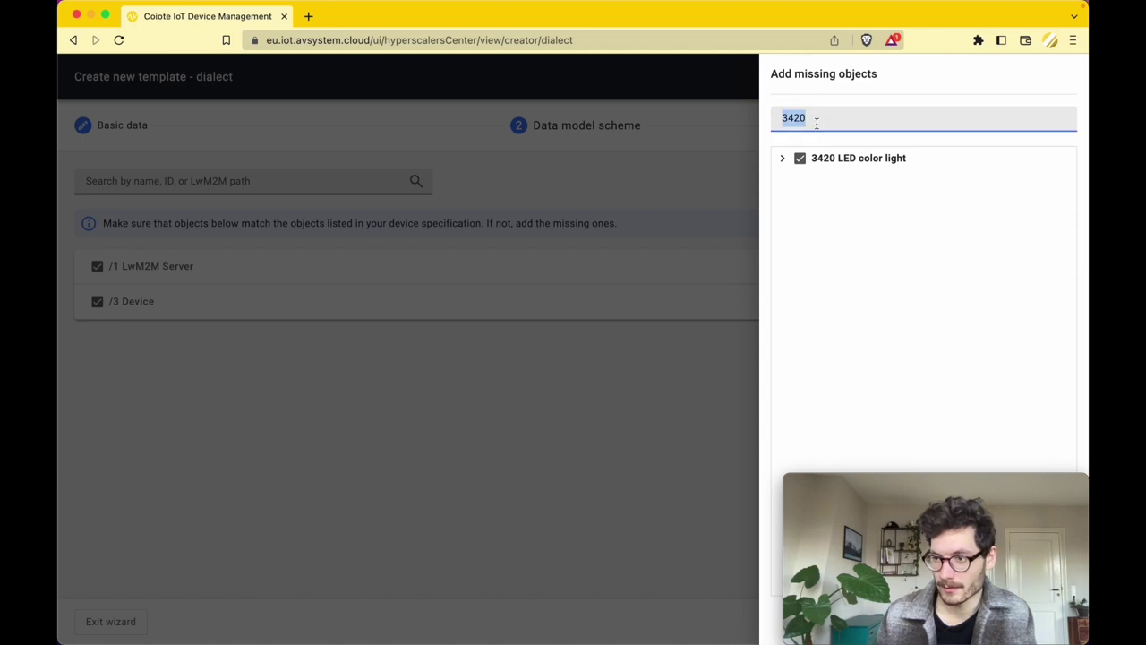
pyautogui.write('10256')
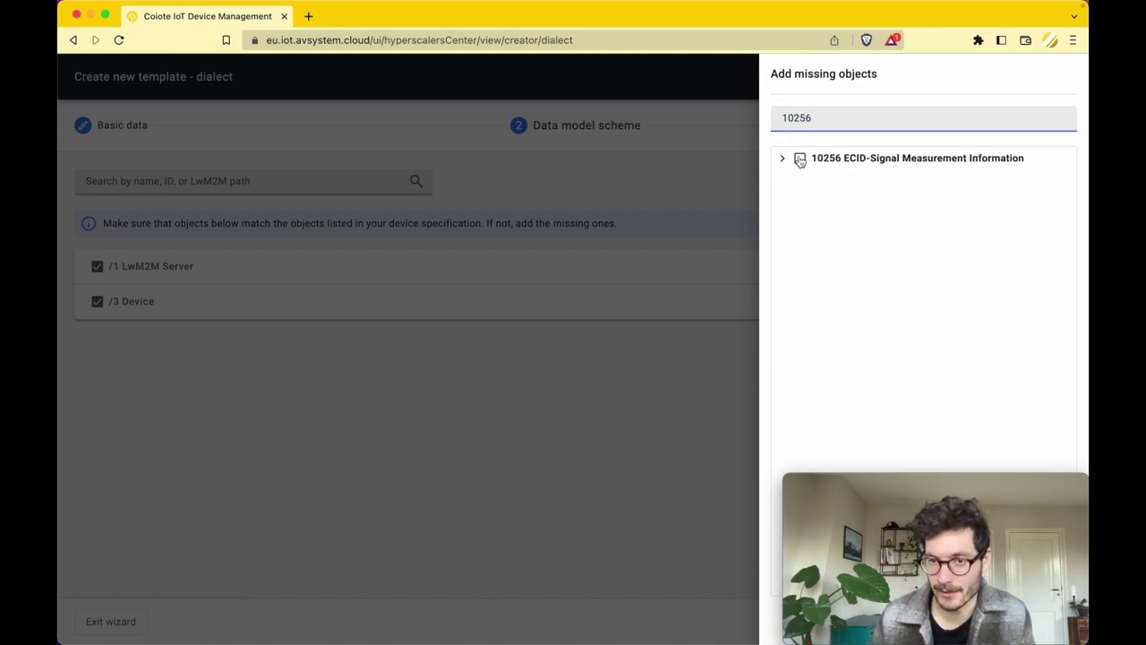
pyautogui.click(800, 160)
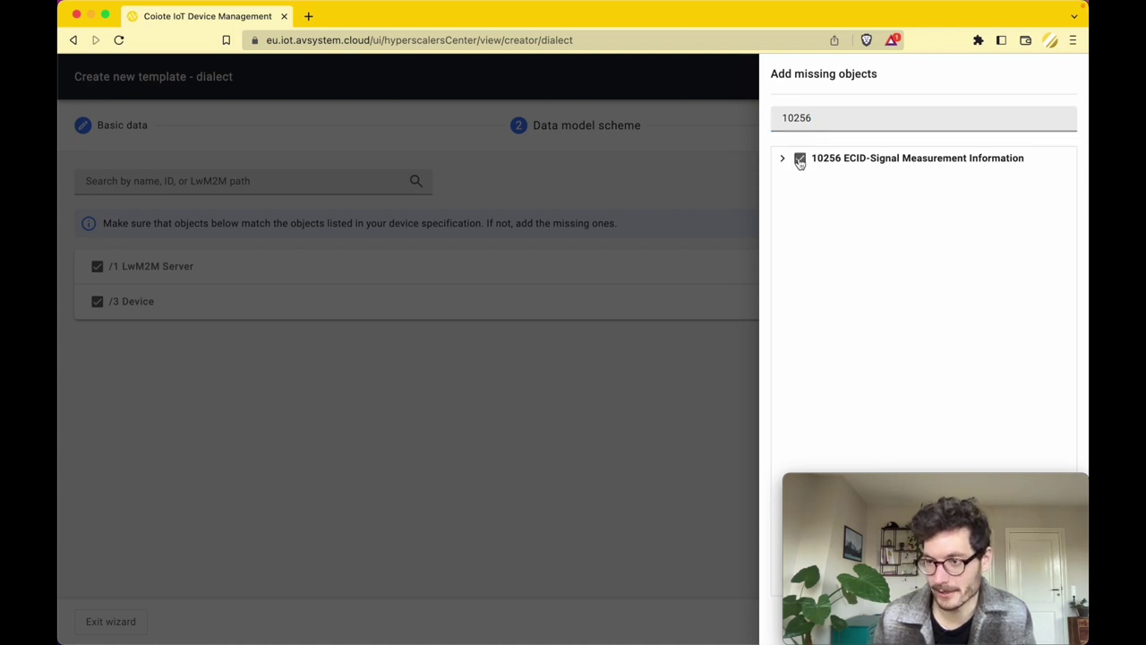
pyautogui.doubleClick(801, 117)
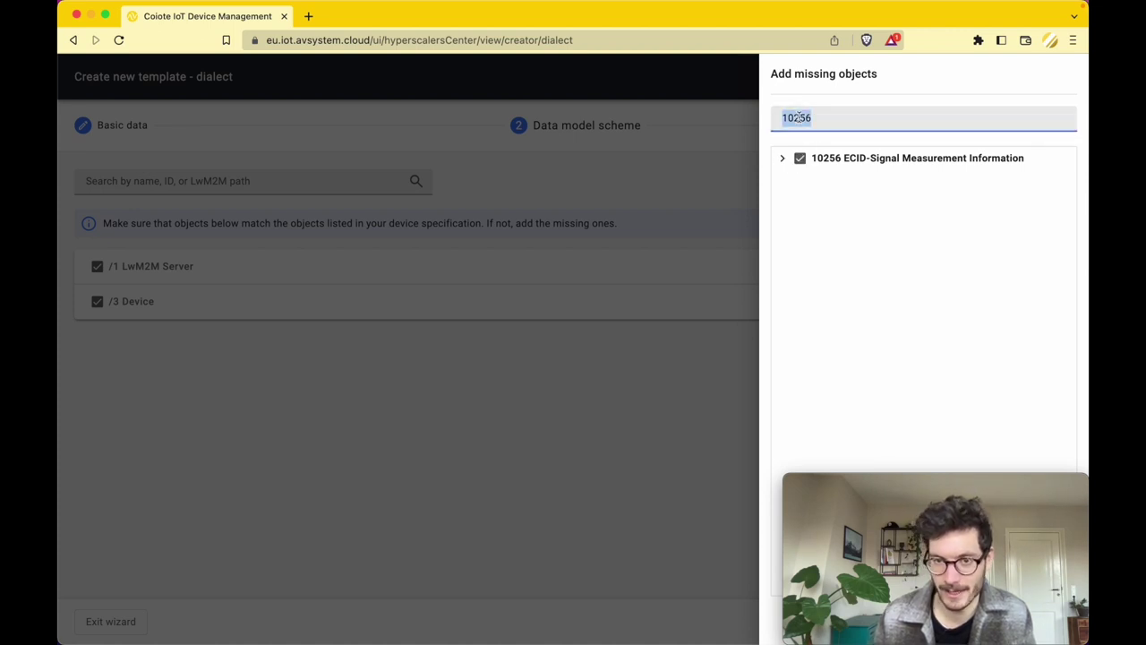
pyautogui.write('50001')
pyautogui.click(802, 168)
# Clear the object search and add all the selected objects to the template's data model scheme.
pyautogui.doubleClick(821, 116)
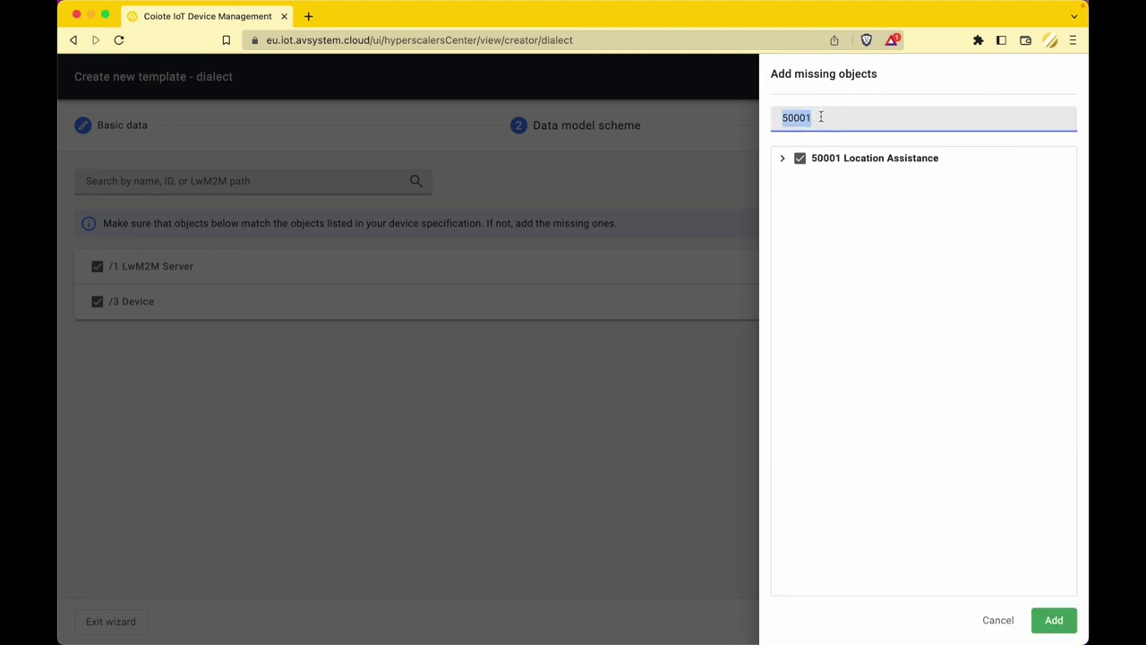
pyautogui.press('BackSpace')
pyautogui.click(1052, 619)
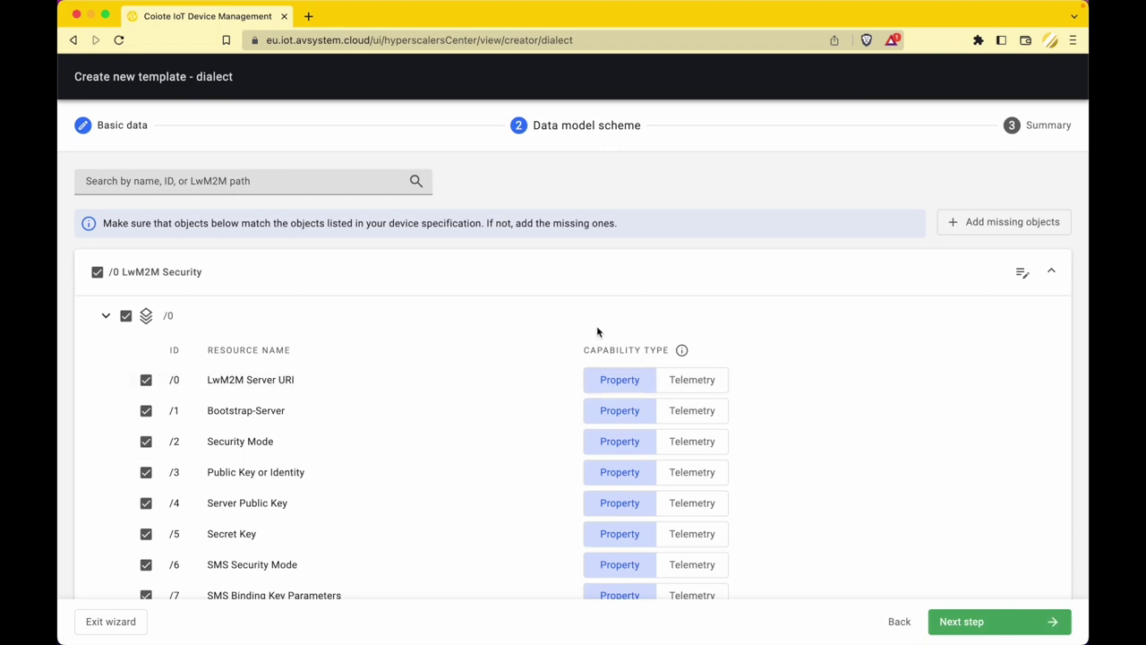
# Collapse the LwM2M Security, Connectivity Monitoring, Firmware Update and Location objects in the data model scheme.
pyautogui.click(469, 277)
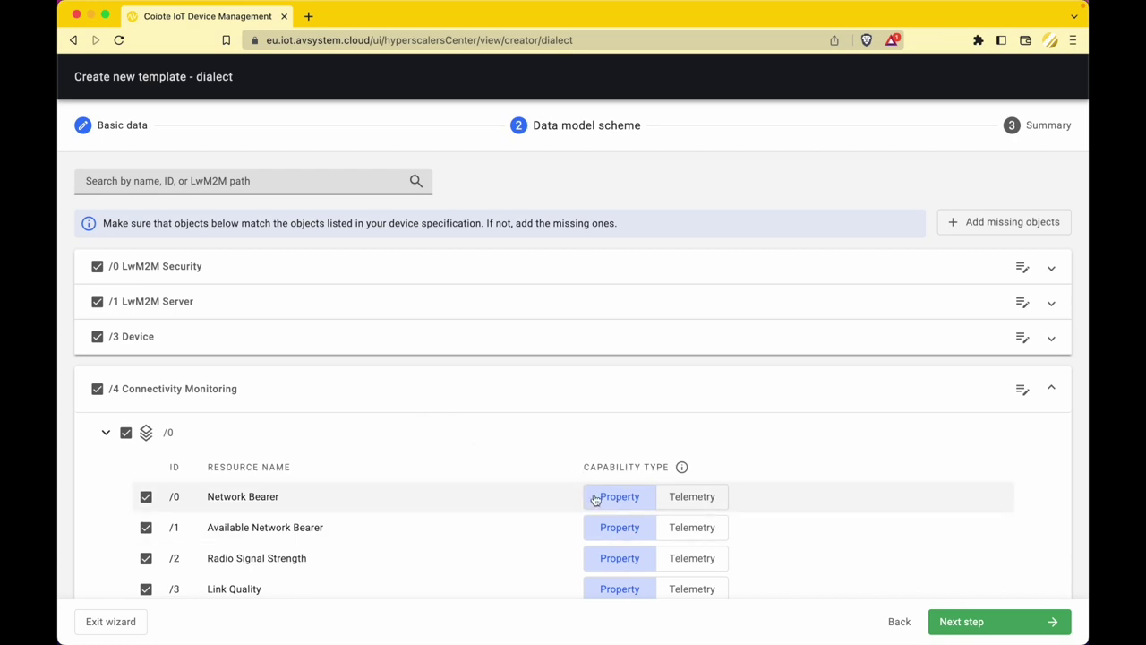
pyautogui.click(493, 383)
pyautogui.scroll(-2, 491, 385)
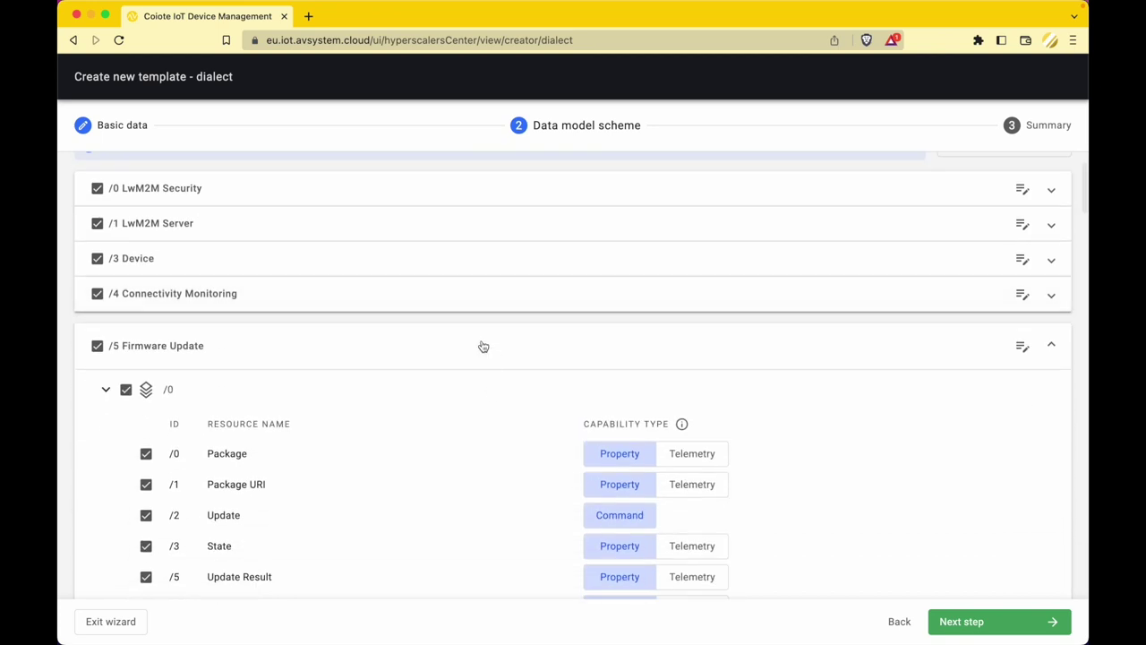
pyautogui.click(480, 346)
pyautogui.scroll(-4, 475, 391)
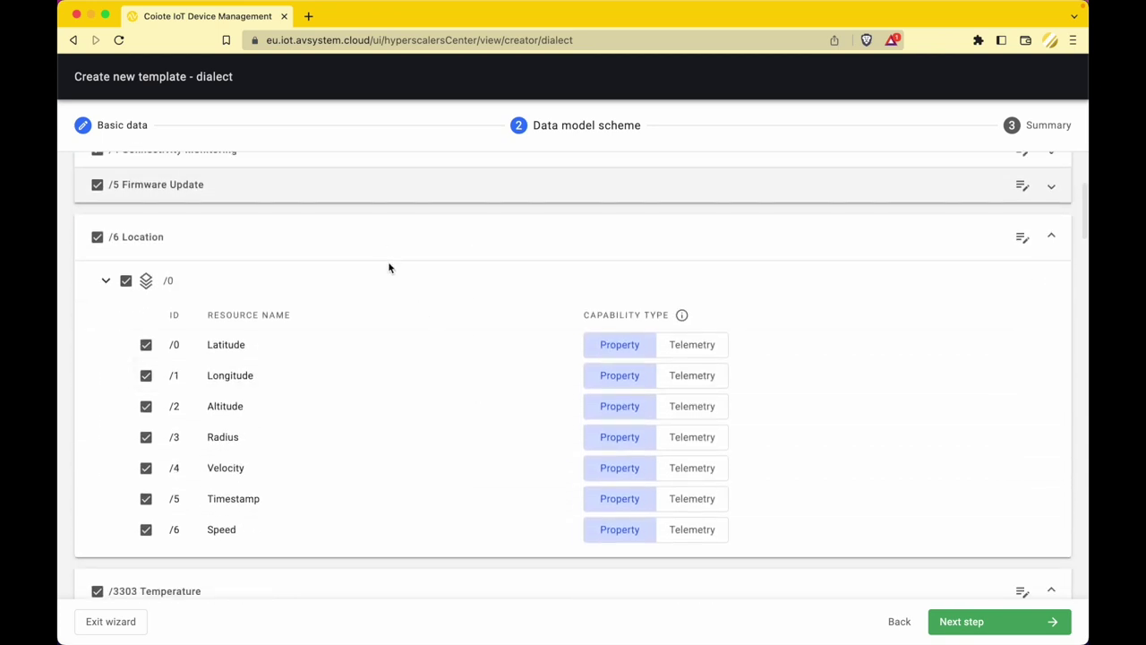
pyautogui.click(379, 231)
# Set the Temperature object's Min Measured Value, Max Measured Value and Sensor Value resources to Telemetry.
pyautogui.scroll(-2, 364, 306)
pyautogui.scroll(-1, 364, 307)
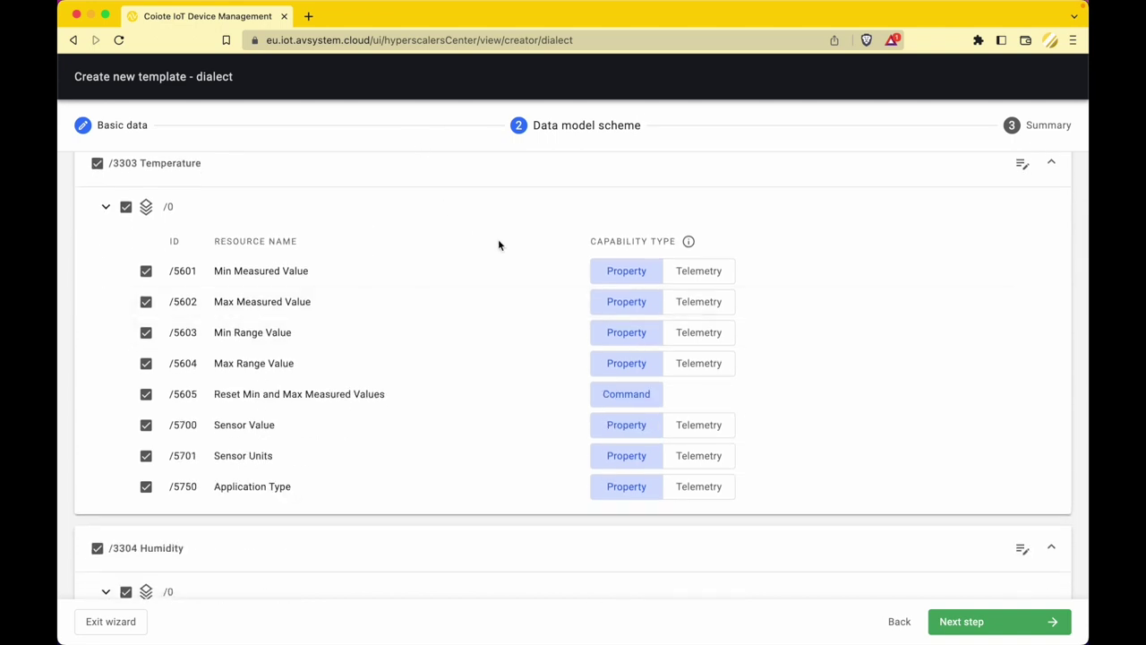
pyautogui.click(698, 271)
pyautogui.click(703, 302)
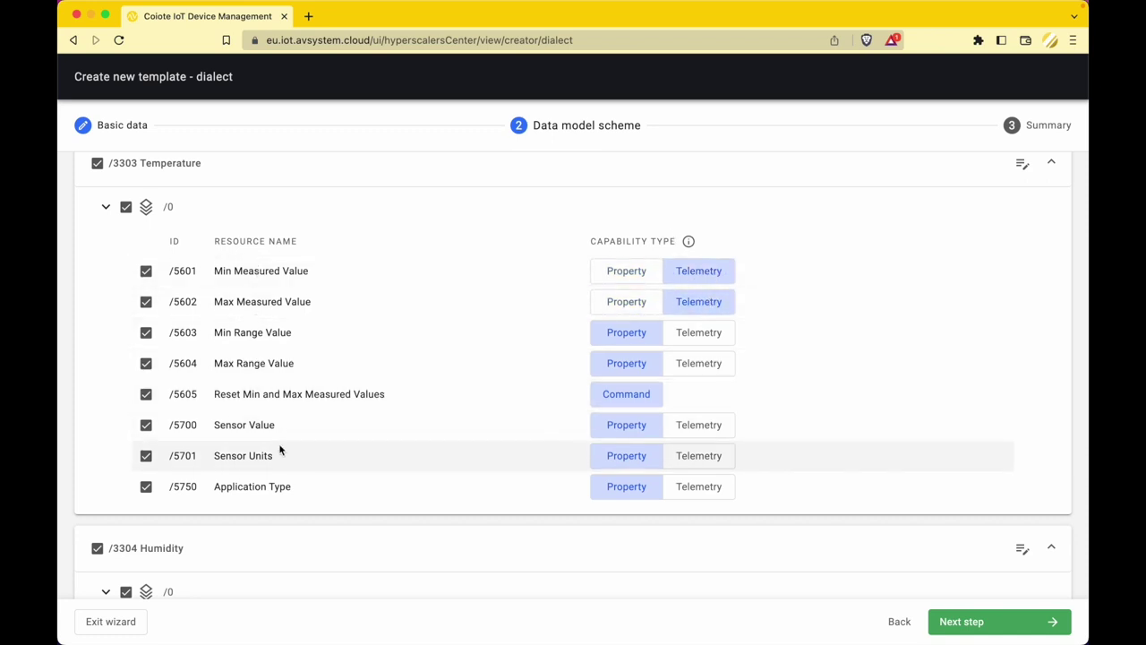
pyautogui.click(689, 426)
# Set the Humidity object's Min Measured Value, Max Measured Value and Sensor Value resources to Telemetry.
pyautogui.scroll(-1, 378, 339)
pyautogui.scroll(-5, 379, 340)
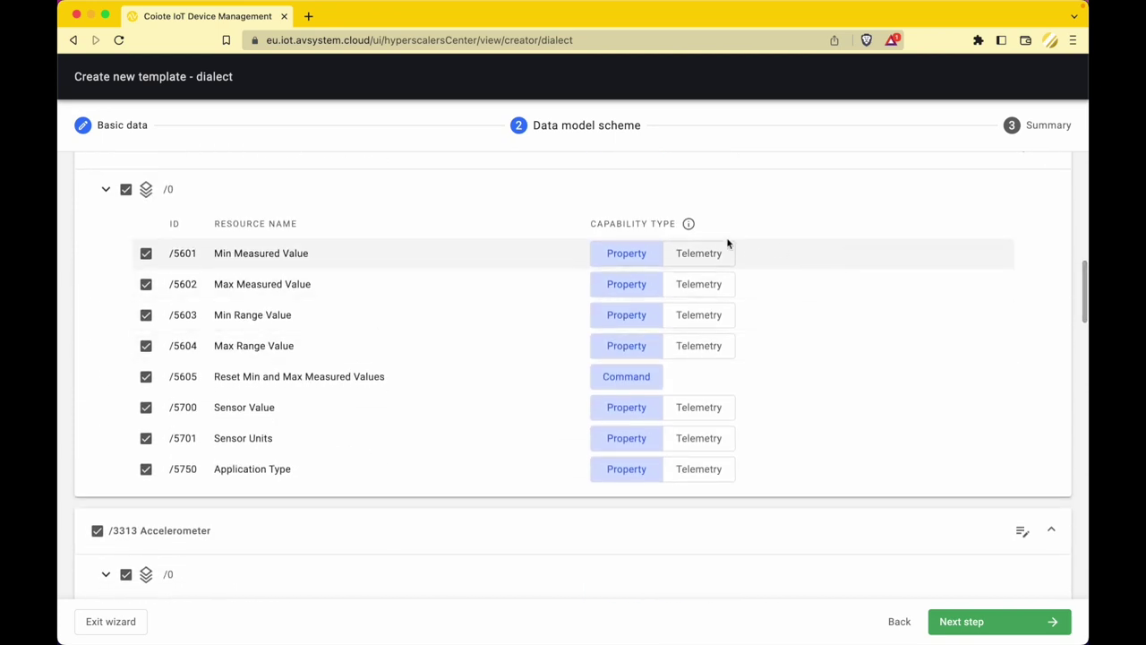
pyautogui.click(698, 253)
pyautogui.click(685, 284)
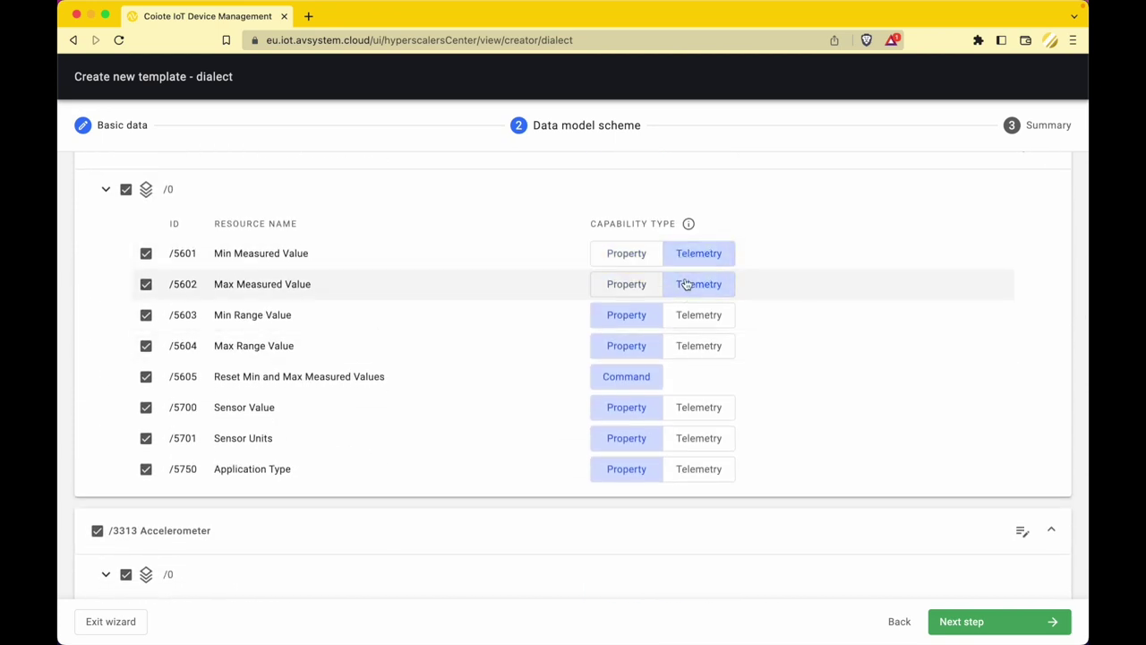
pyautogui.click(681, 411)
# Set the Accelerometer object's X Value, Y Value and Z Value resources to Telemetry.
pyautogui.scroll(-8, 680, 412)
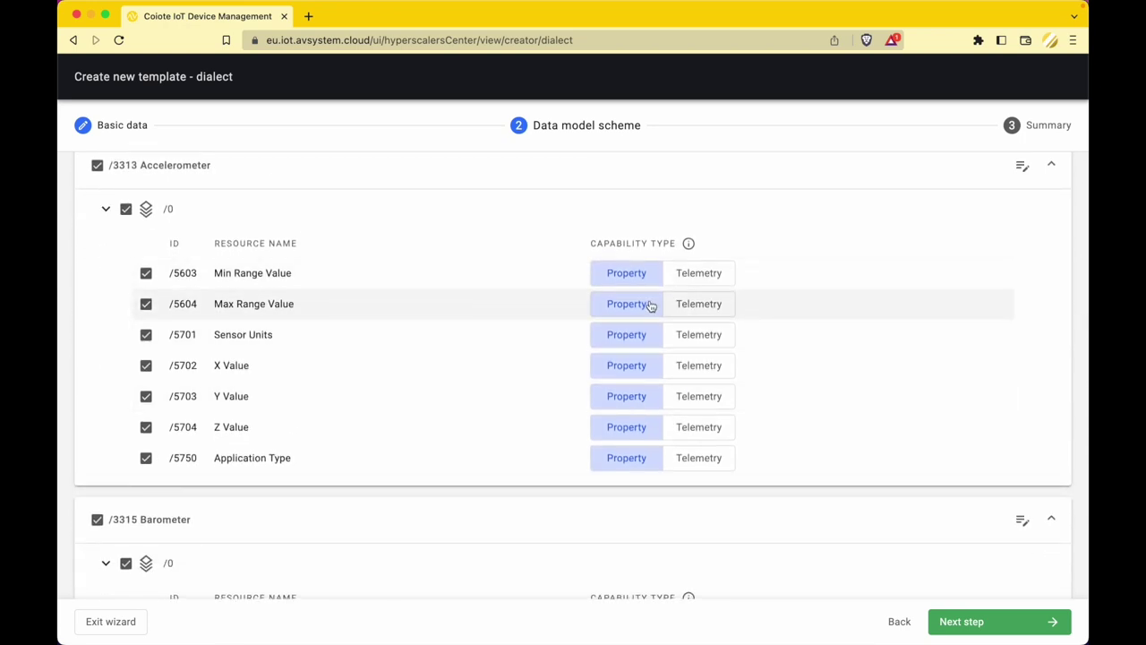
pyautogui.click(689, 368)
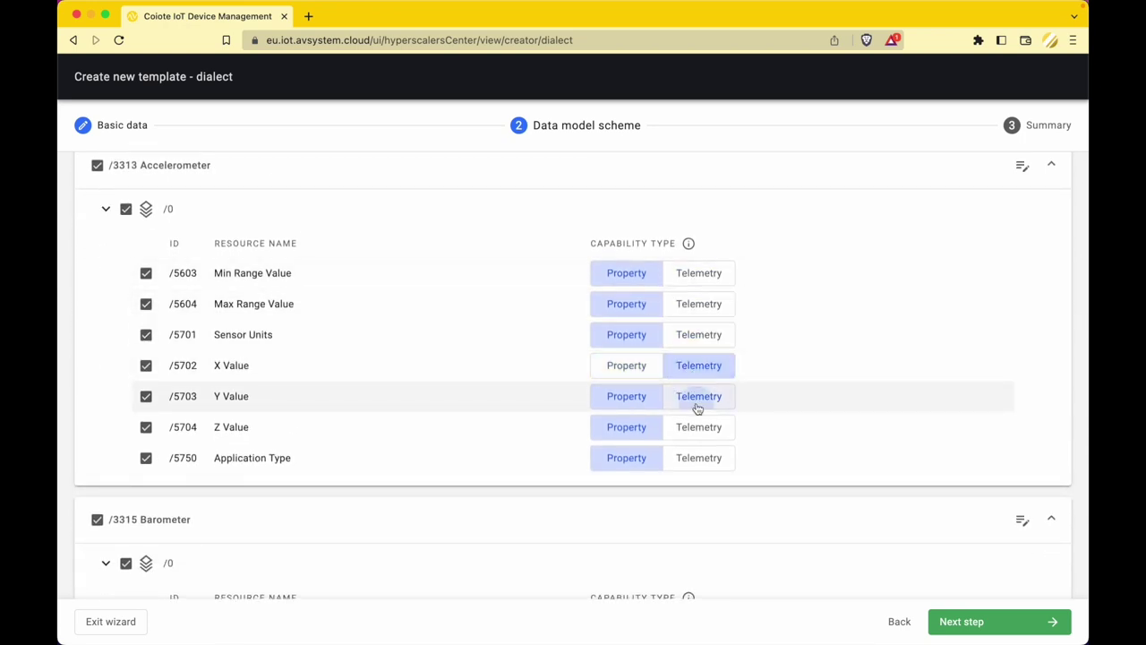
pyautogui.click(697, 407)
pyautogui.click(695, 432)
# Set the Barometer object's Sensor Value, Min Measured Value and Max Measured Value resources to Telemetry.
pyautogui.scroll(-5, 555, 440)
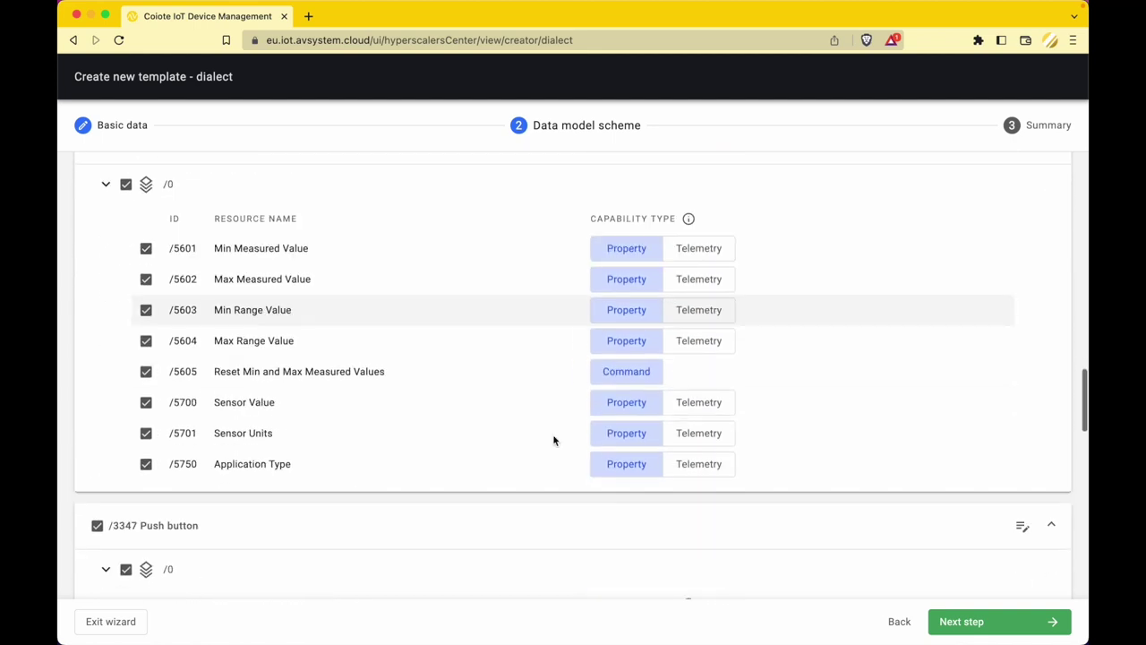
pyautogui.click(698, 402)
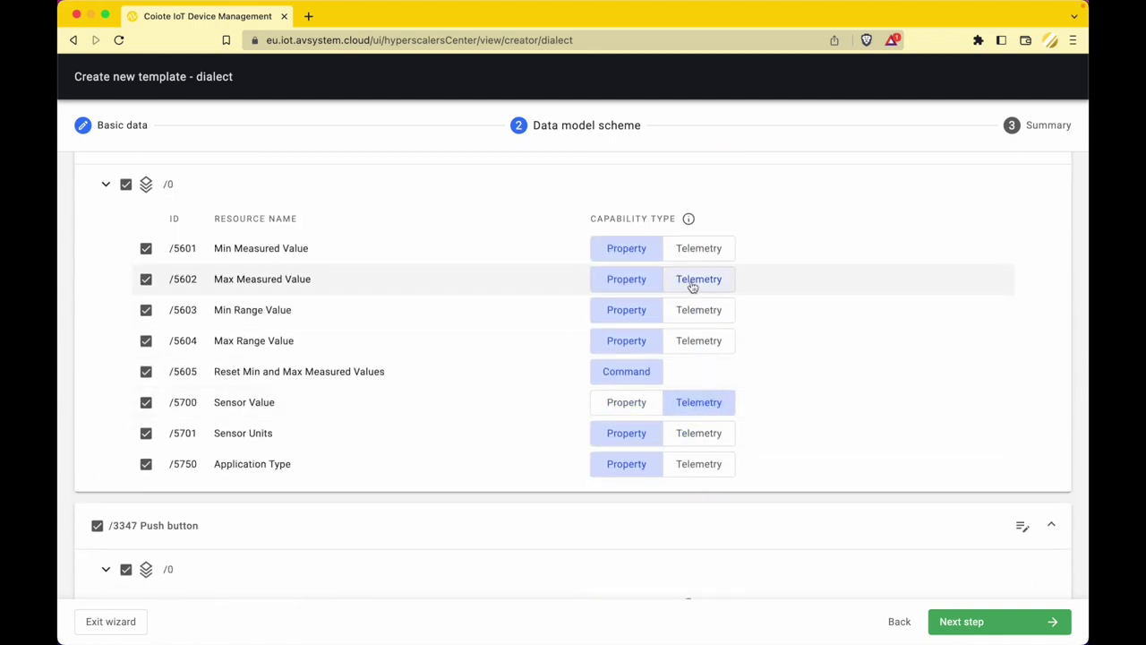
pyautogui.click(698, 251)
pyautogui.click(690, 281)
# Set the Push button object's Digital Input State and Digital Input Counter resources to Telemetry.
pyautogui.scroll(-3, 729, 423)
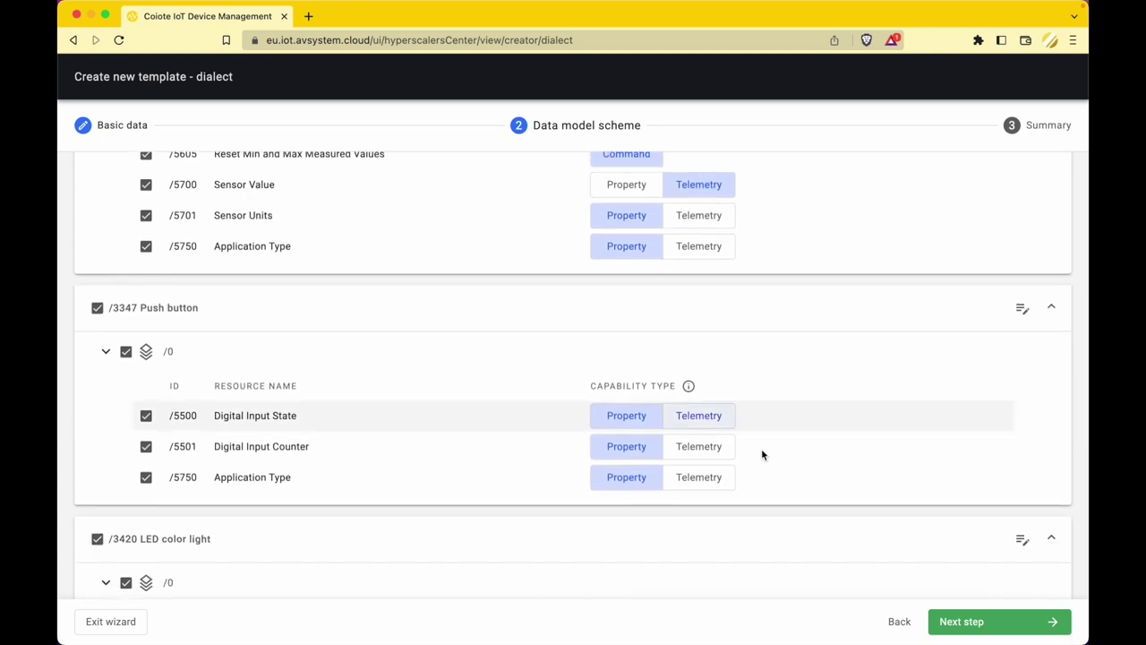
pyautogui.click(722, 421)
pyautogui.click(718, 443)
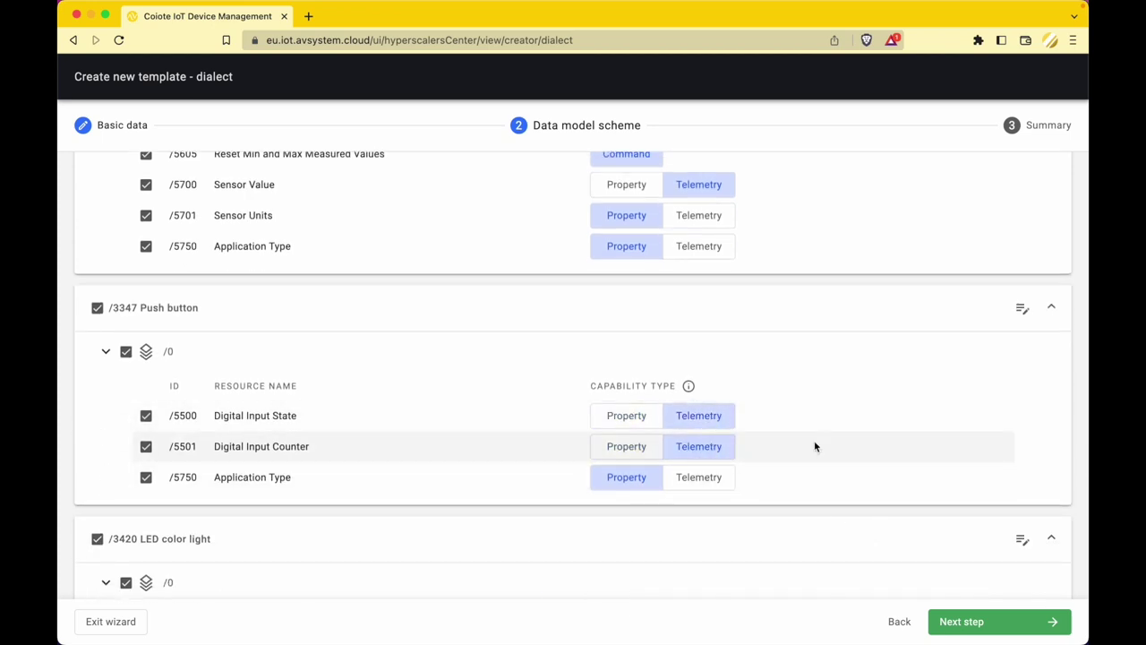
# Finish the wizard by saving the template from its summary, and open the device inventory.
pyautogui.click(969, 627)
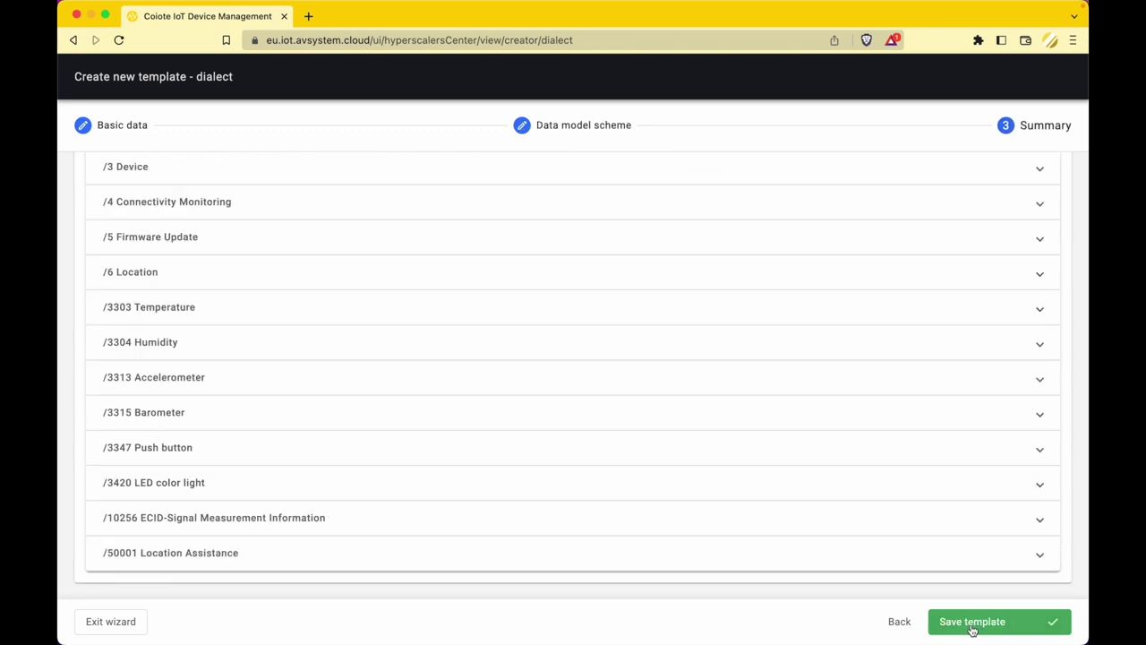
pyautogui.click(971, 624)
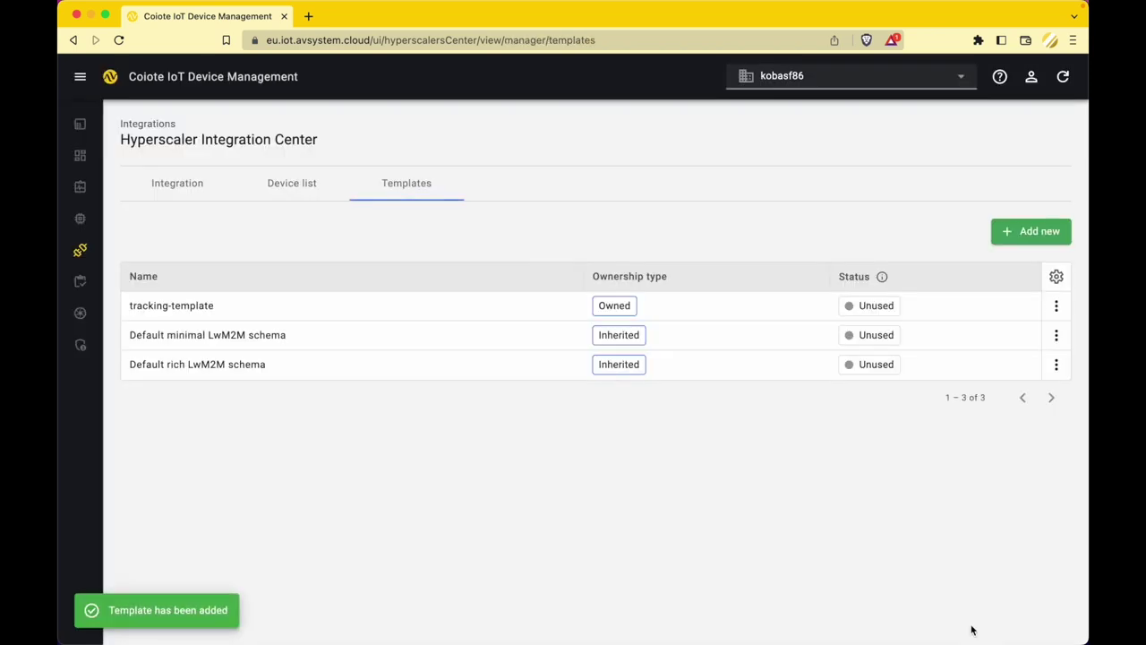
pyautogui.click(79, 125)
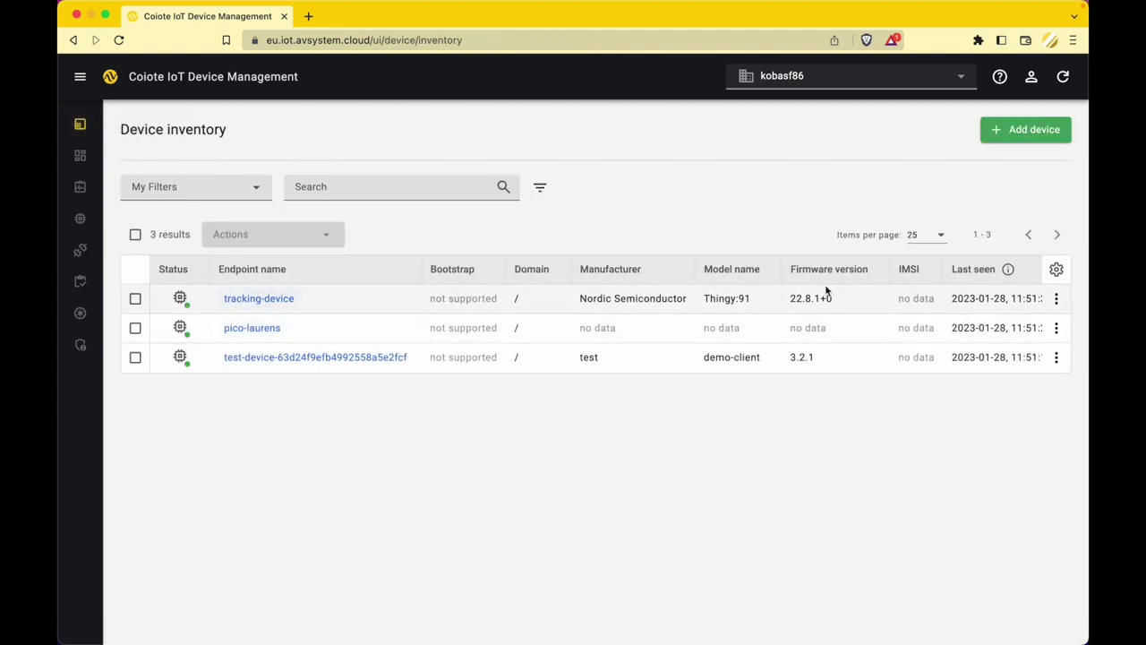
# Connect the tracking-device to Azure IoT Hub using the tracking-template.
pyautogui.click(1056, 300)
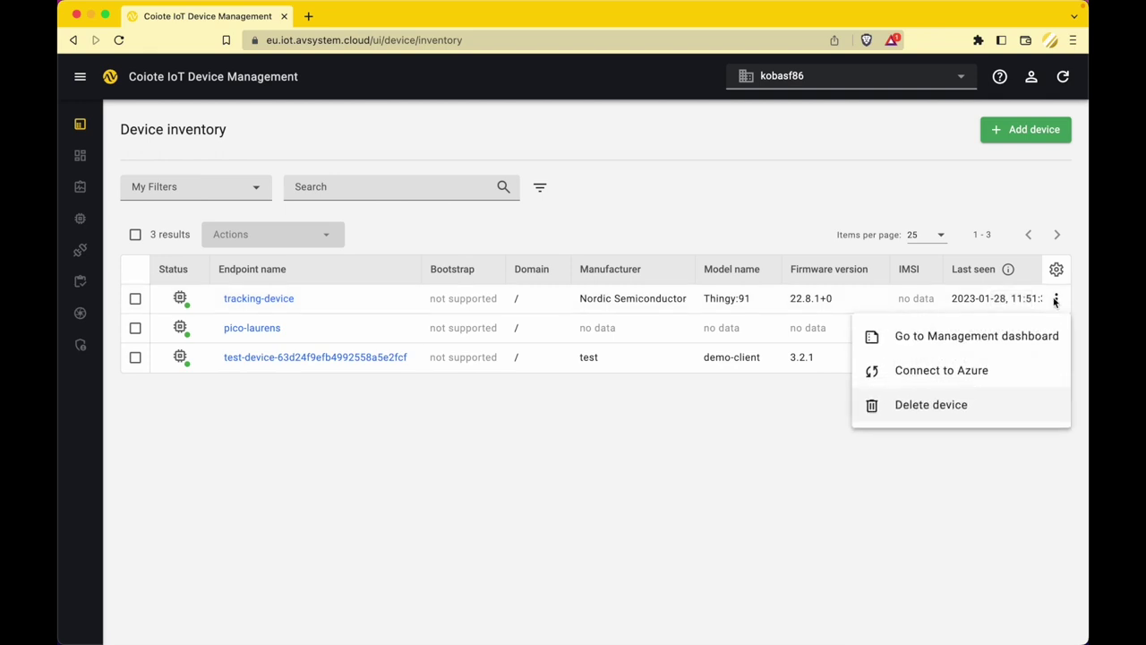
pyautogui.click(996, 371)
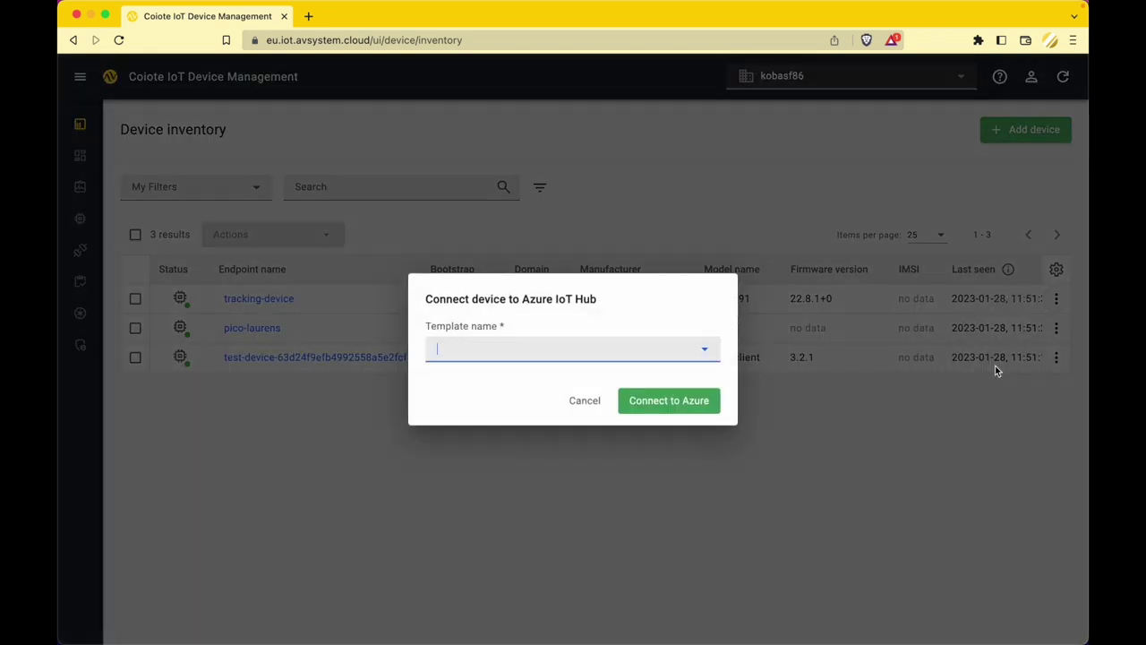
pyautogui.click(614, 352)
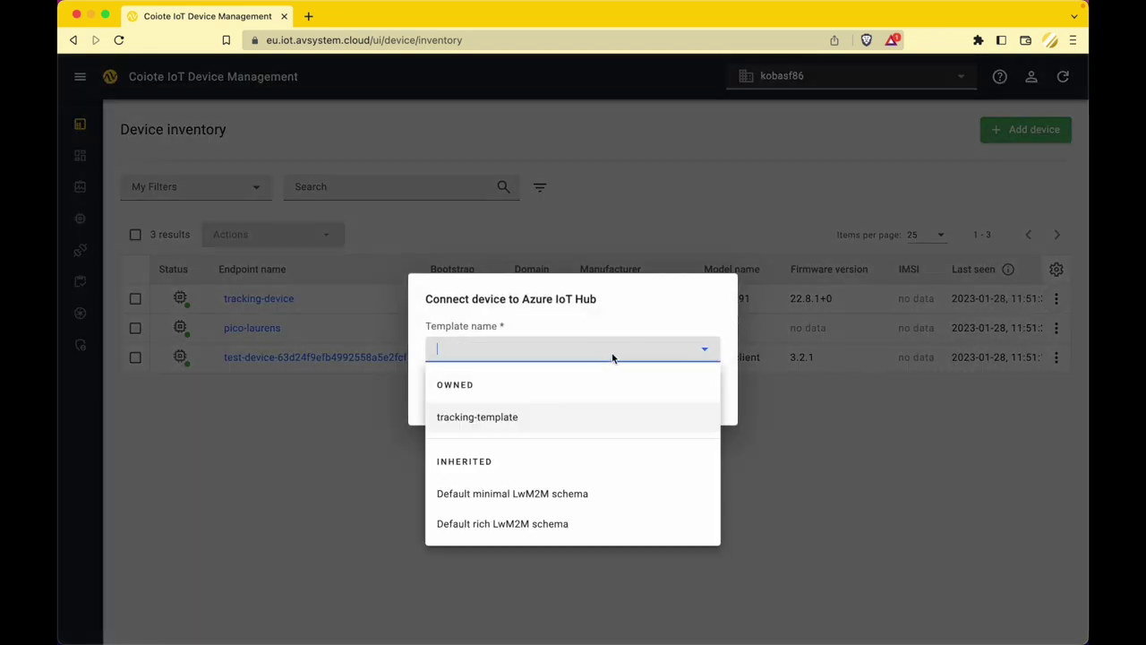
pyautogui.click(527, 417)
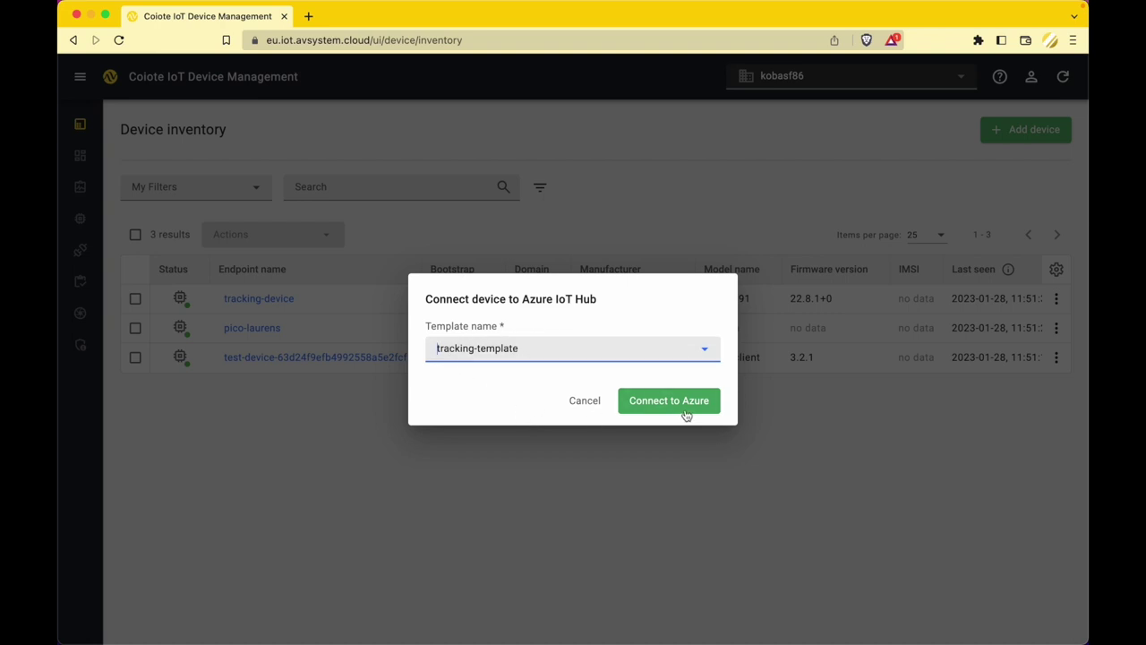
pyautogui.click(658, 400)
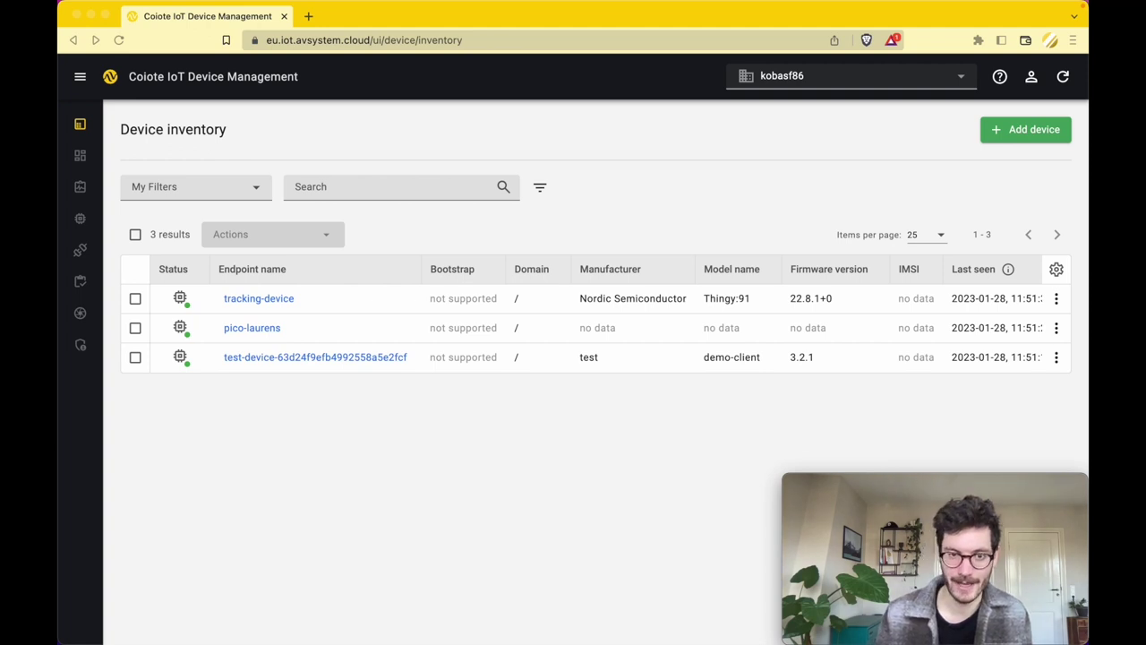
# Switch to the Azure portal and view the list of devices registered in tracking-hub.
pyautogui.press('super+Tab')
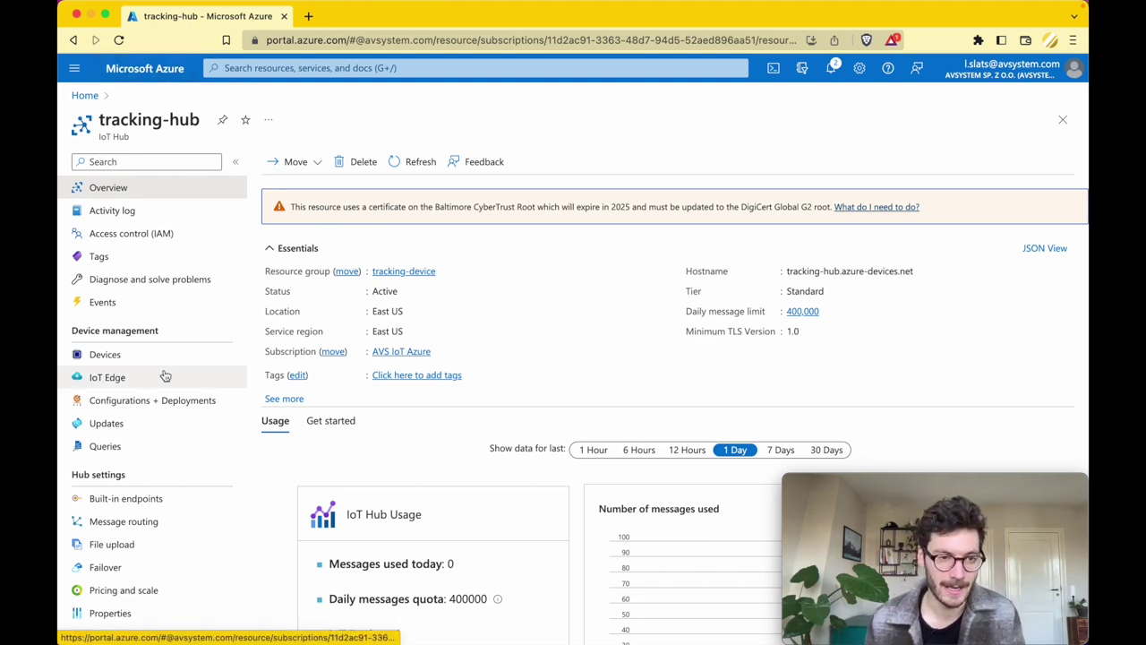
pyautogui.click(114, 356)
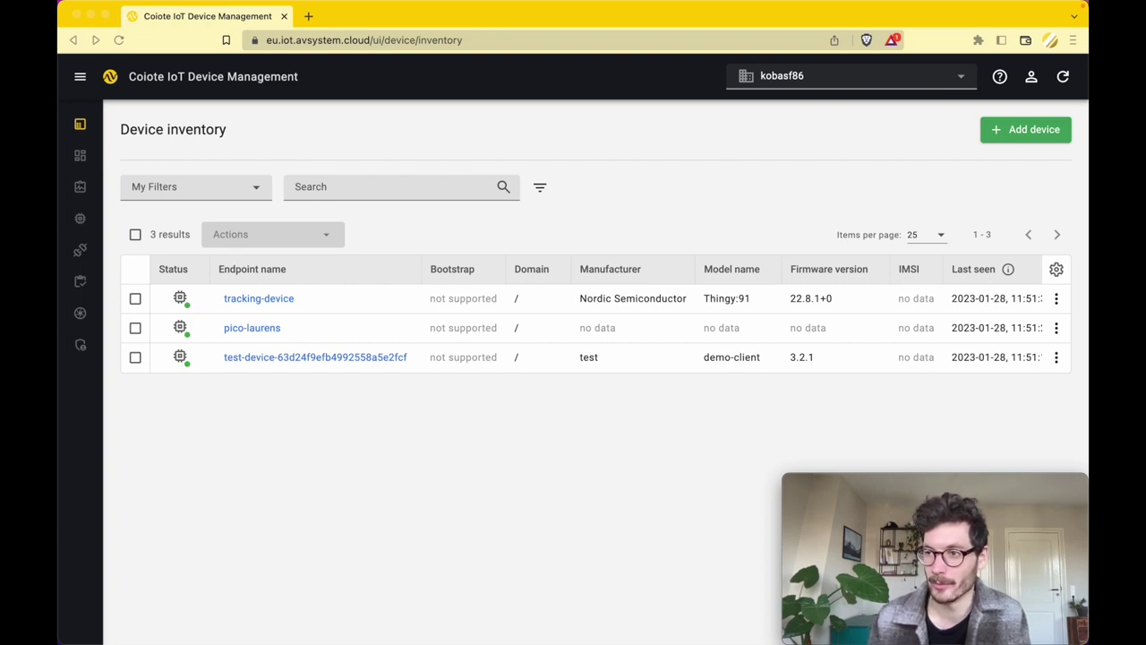
# Return to Coiote IoT Device Management, open the device groups and expand the hyperscalercenter group.
pyautogui.click(185, 479)
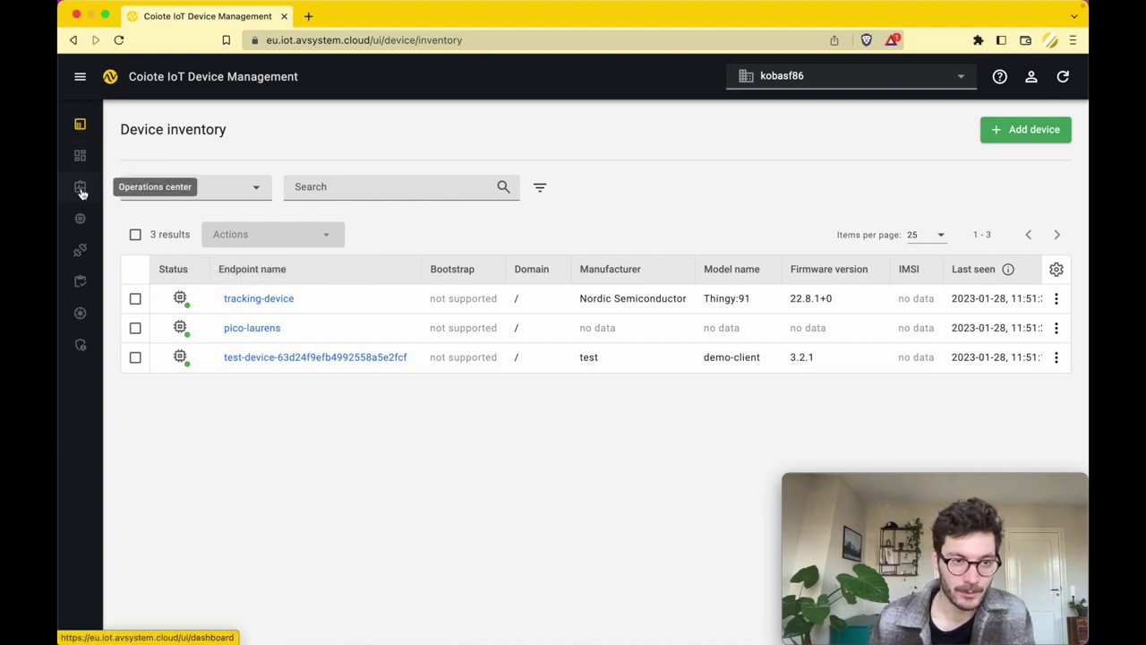
pyautogui.click(79, 220)
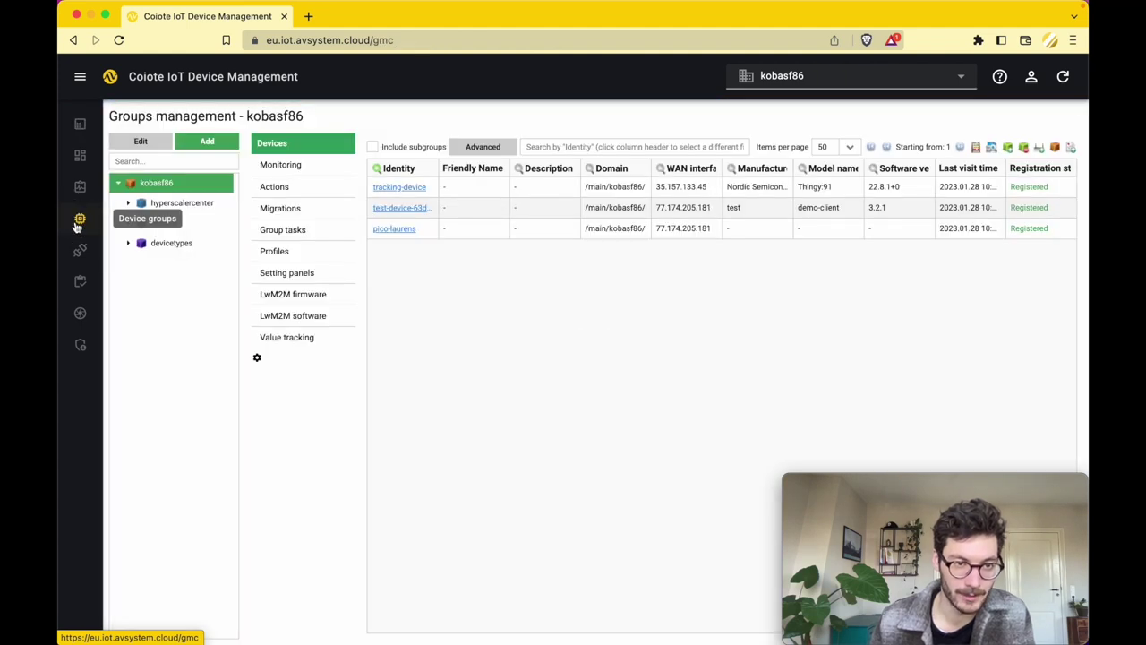
pyautogui.click(184, 207)
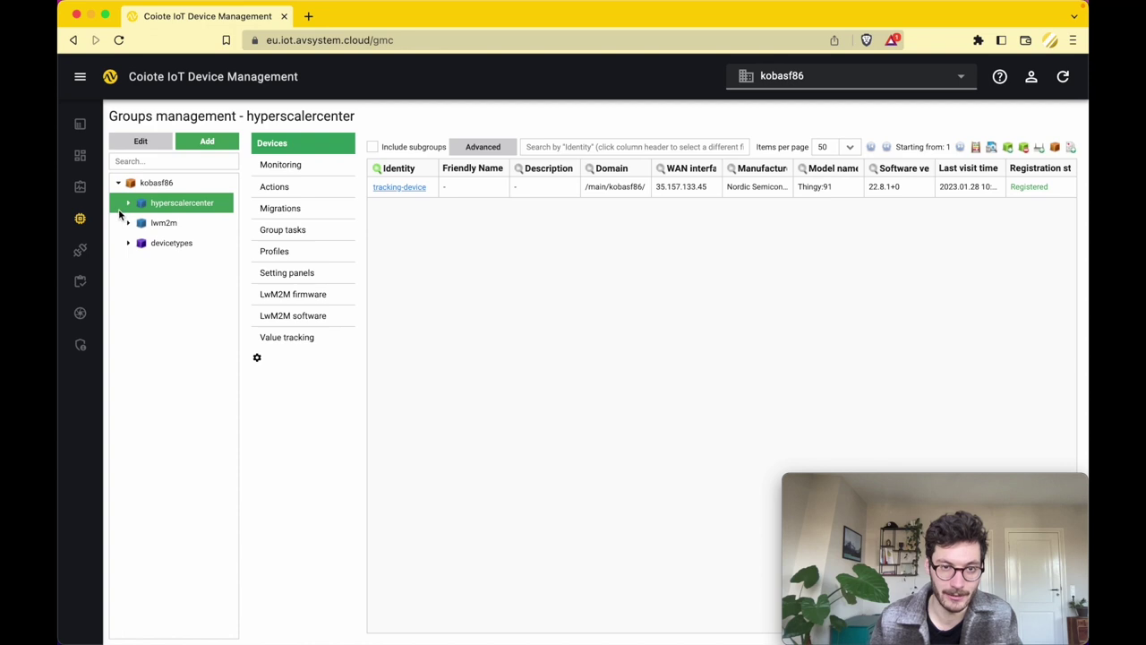
pyautogui.click(128, 204)
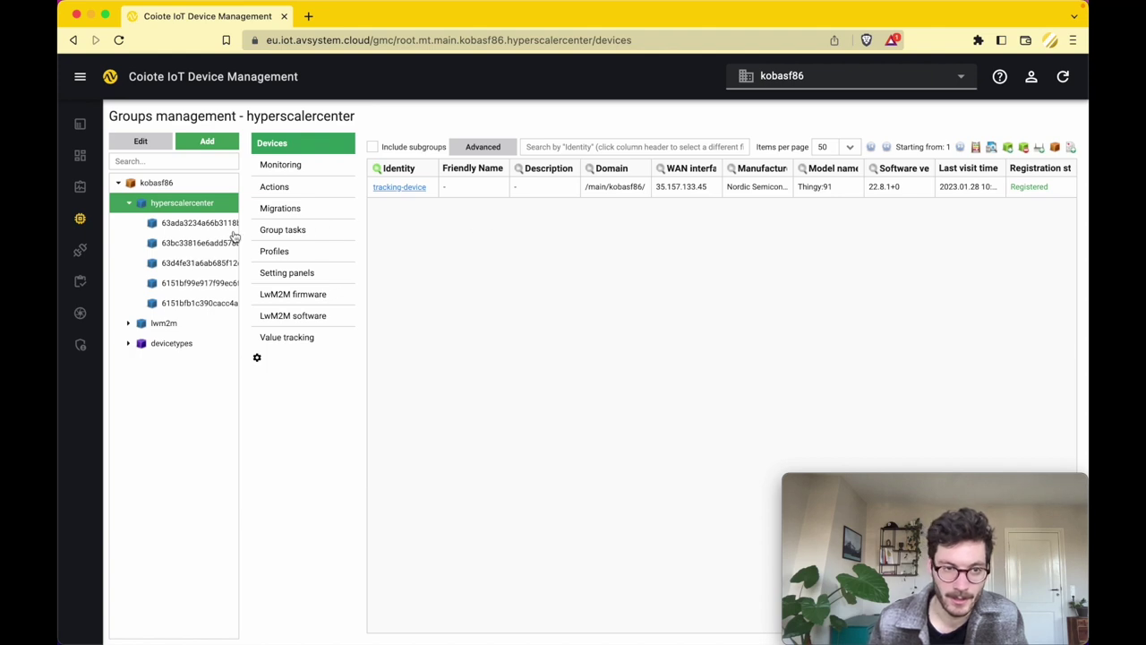
# Find the hyperscalercenter subgroup that holds tracking-device, 63d4fe31a6ab685f12d030a4, and open its value tracking settings.
pyautogui.click(191, 223)
pyautogui.click(189, 242)
pyautogui.click(184, 304)
pyautogui.click(178, 285)
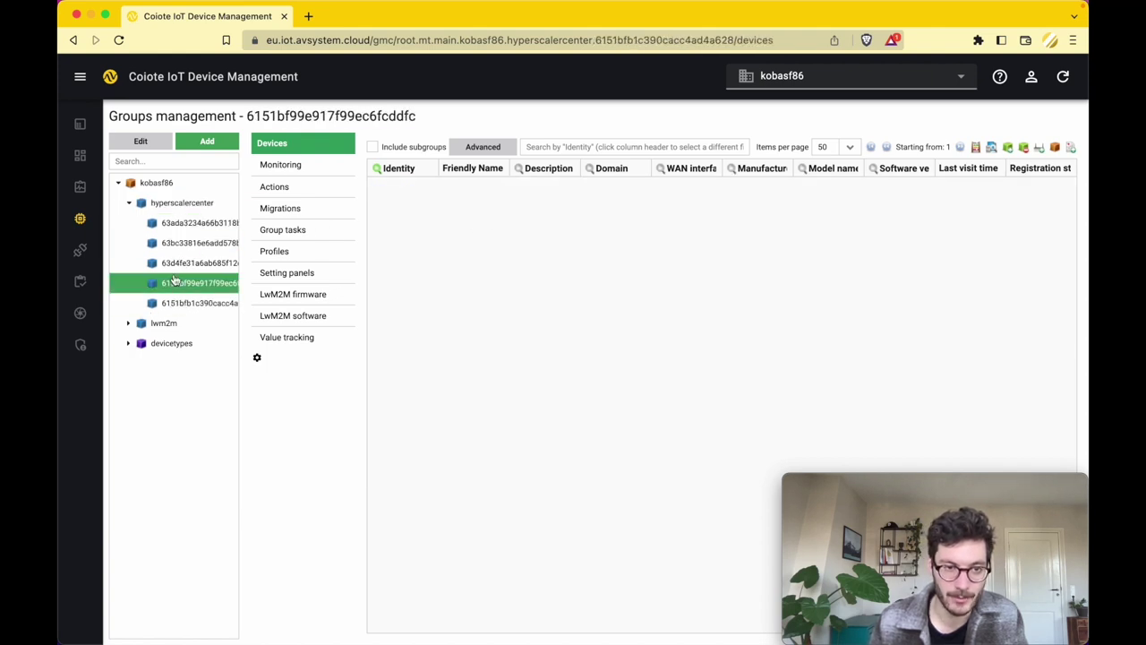
pyautogui.click(179, 264)
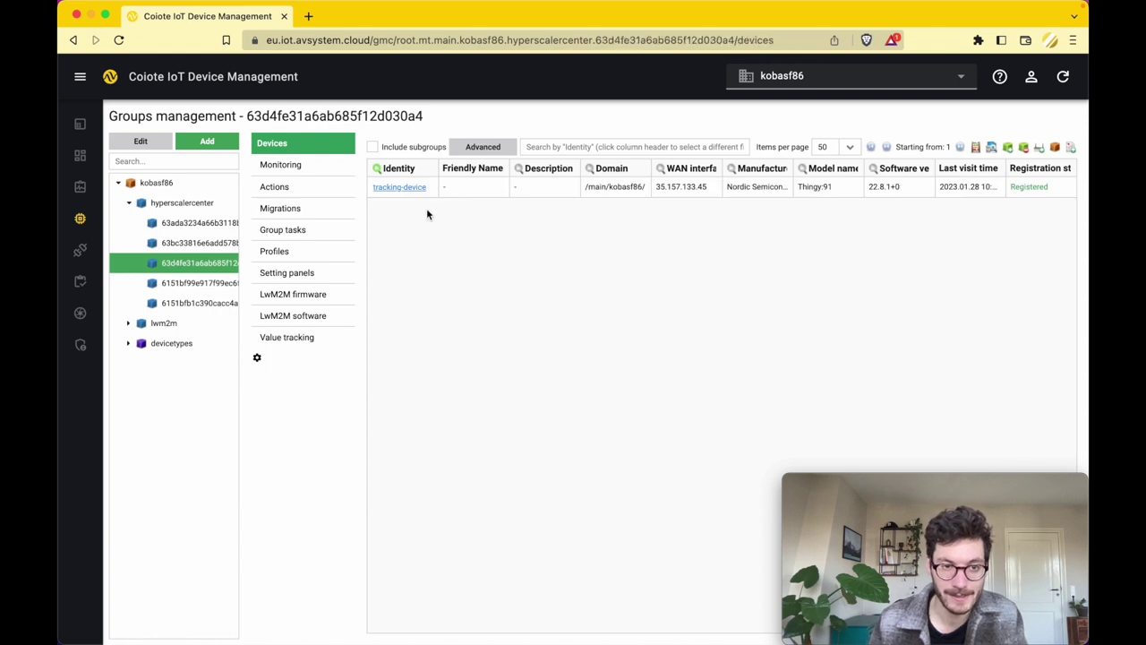
pyautogui.click(285, 338)
# Start a new observed resource for the group with the resource path Temperature.0.Sensor Value.
pyautogui.click(722, 190)
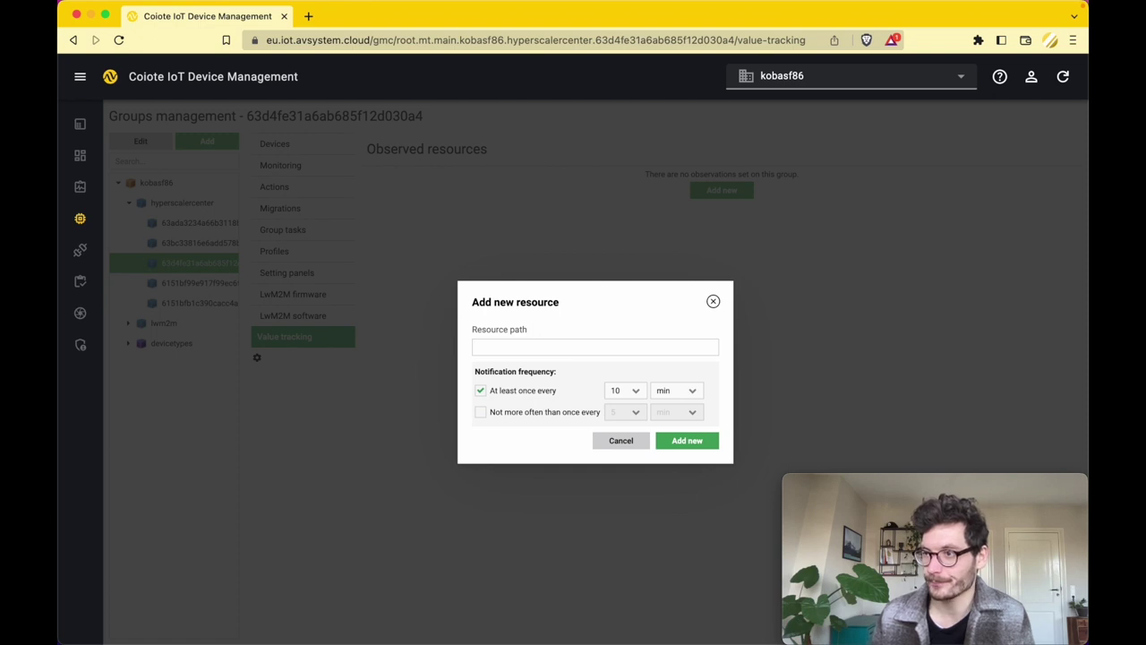
pyautogui.click(525, 345)
pyautogui.write('Temperature.0.')
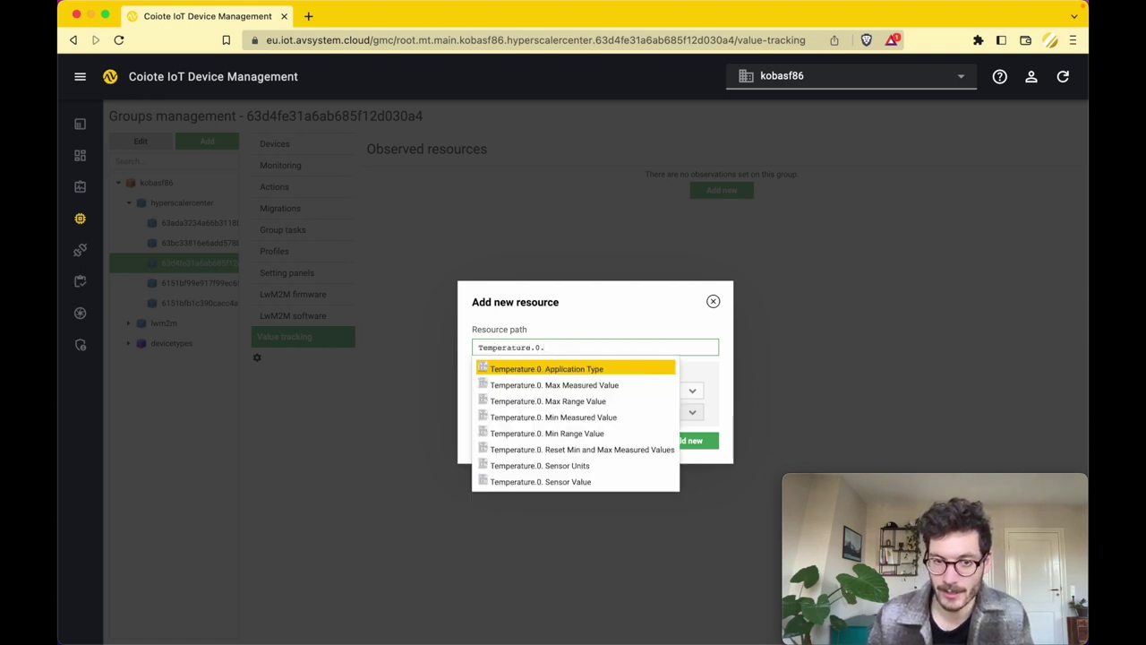
pyautogui.write('sen')
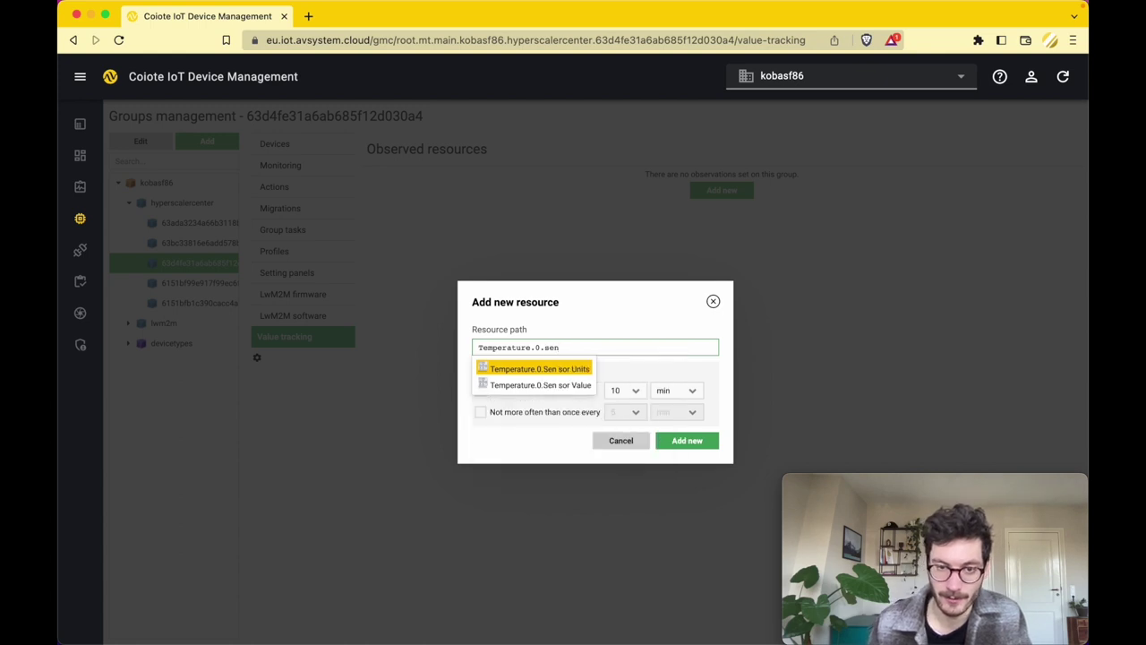
pyautogui.click(570, 386)
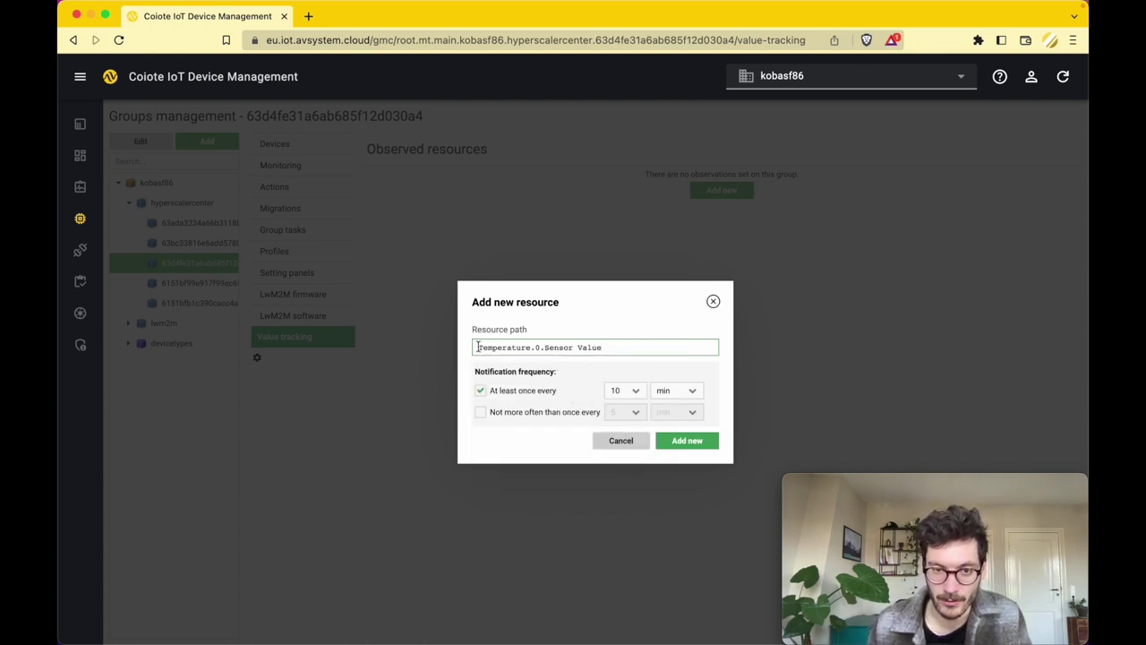
# Set the temperature notifications to at least once every 1 h and not more often than once every 5 min, and add the resource.
pyautogui.click(480, 412)
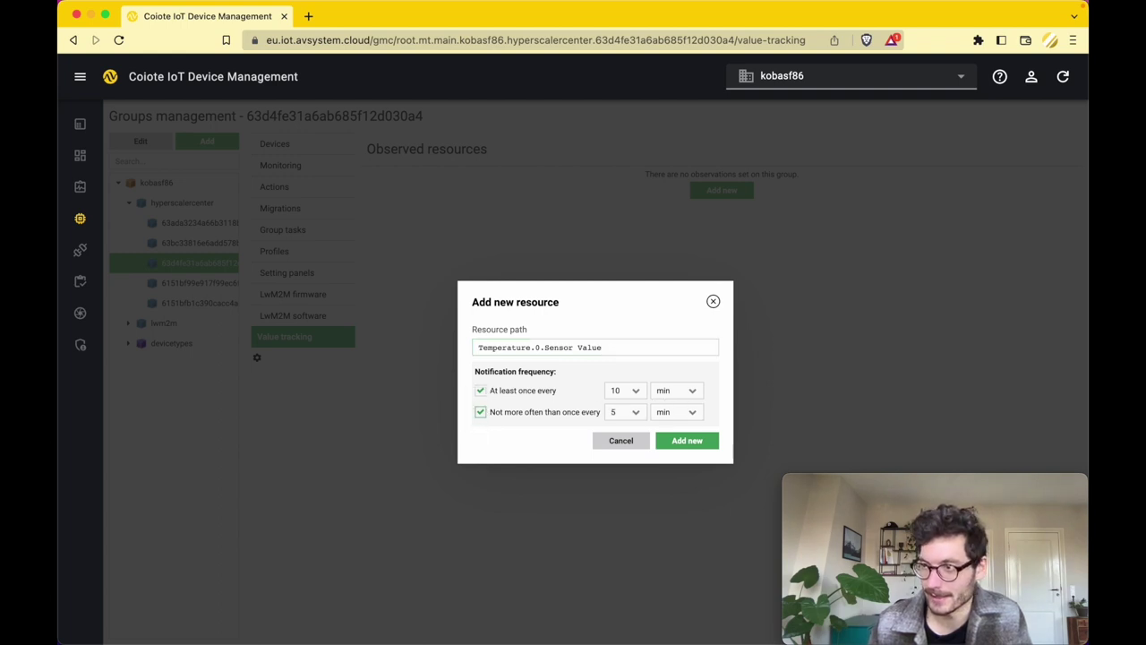
pyautogui.click(615, 394)
pyautogui.click(617, 422)
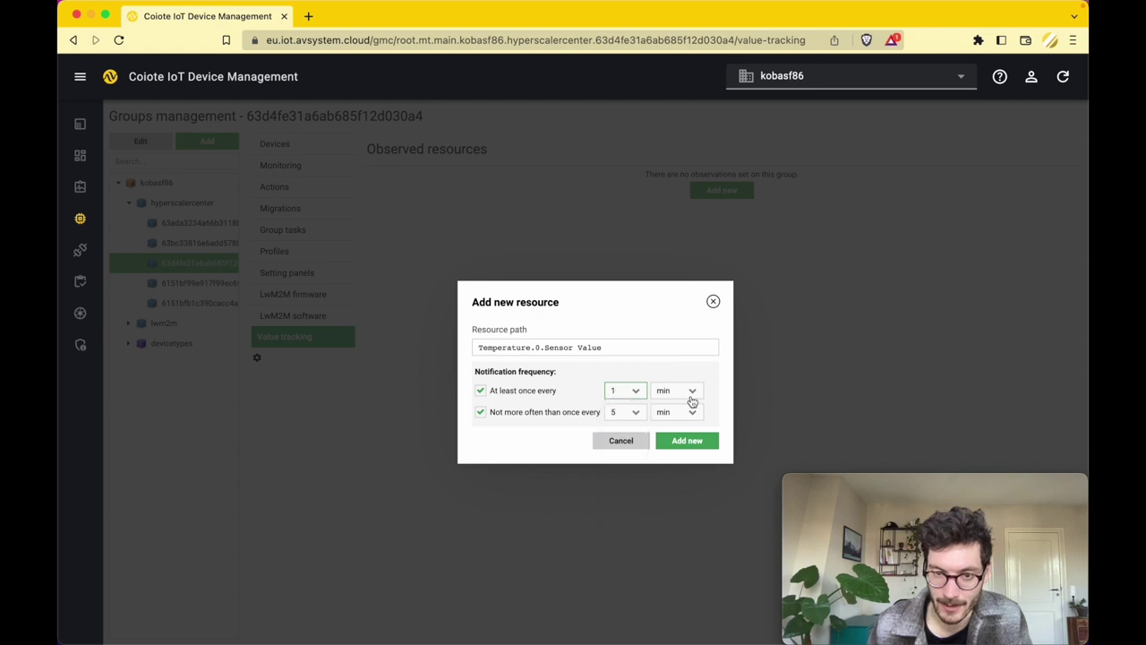
pyautogui.click(691, 394)
pyautogui.click(669, 442)
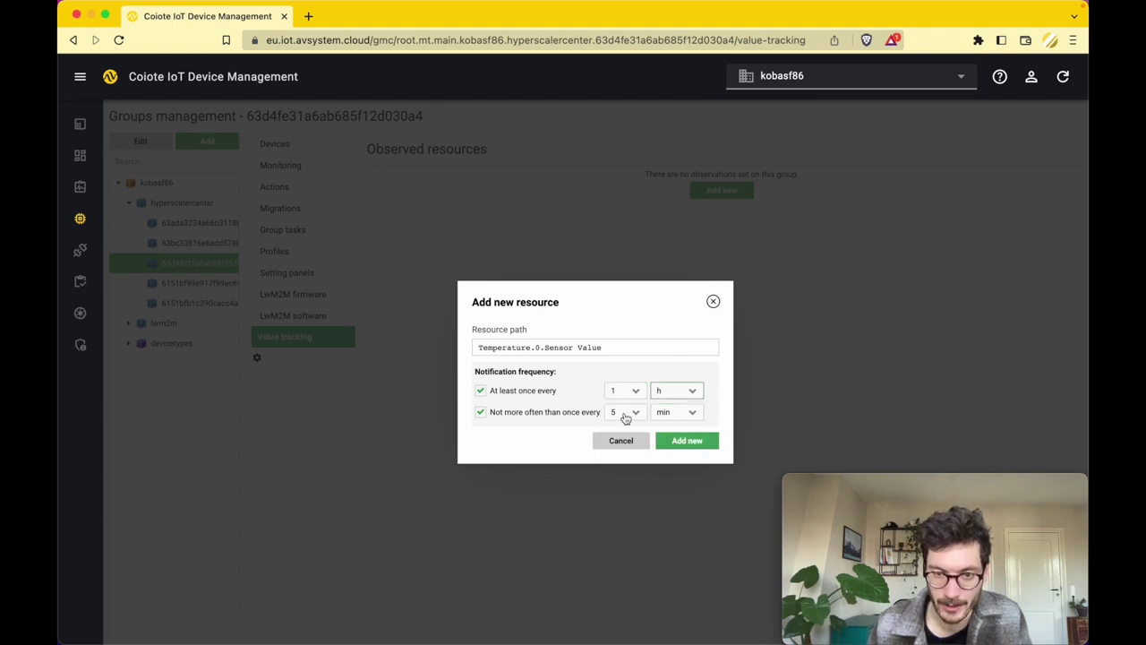
pyautogui.click(687, 441)
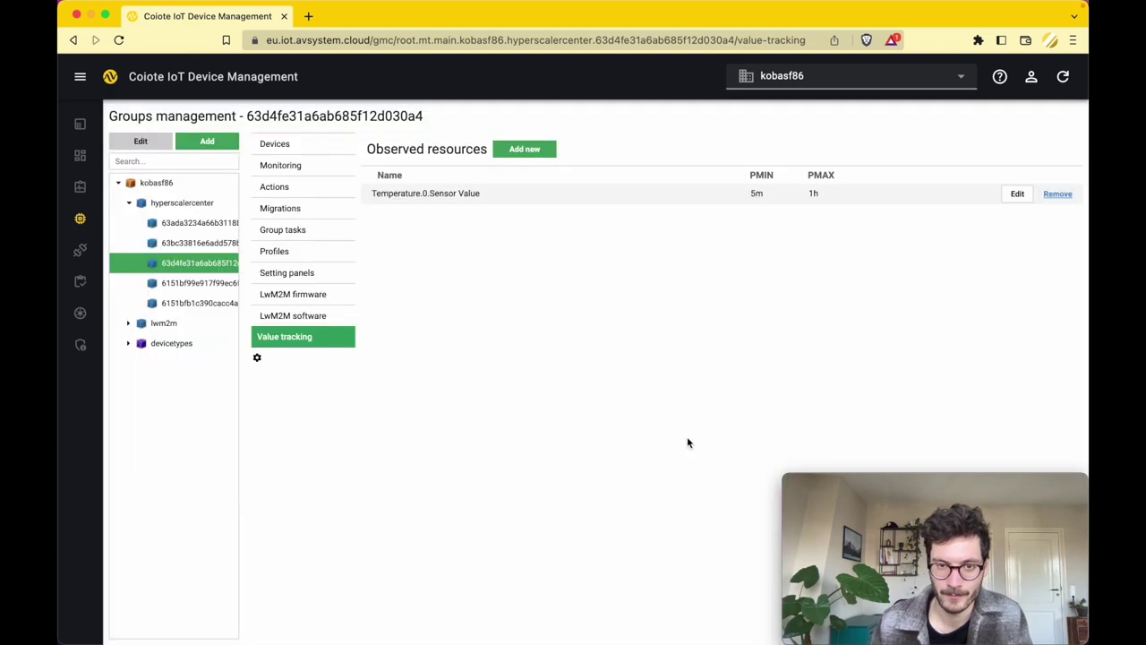
# Add Humidity.0.Sensor Value as an observed resource, notifying at least once every 1 h and not more often than once every 5 min.
pyautogui.click(525, 150)
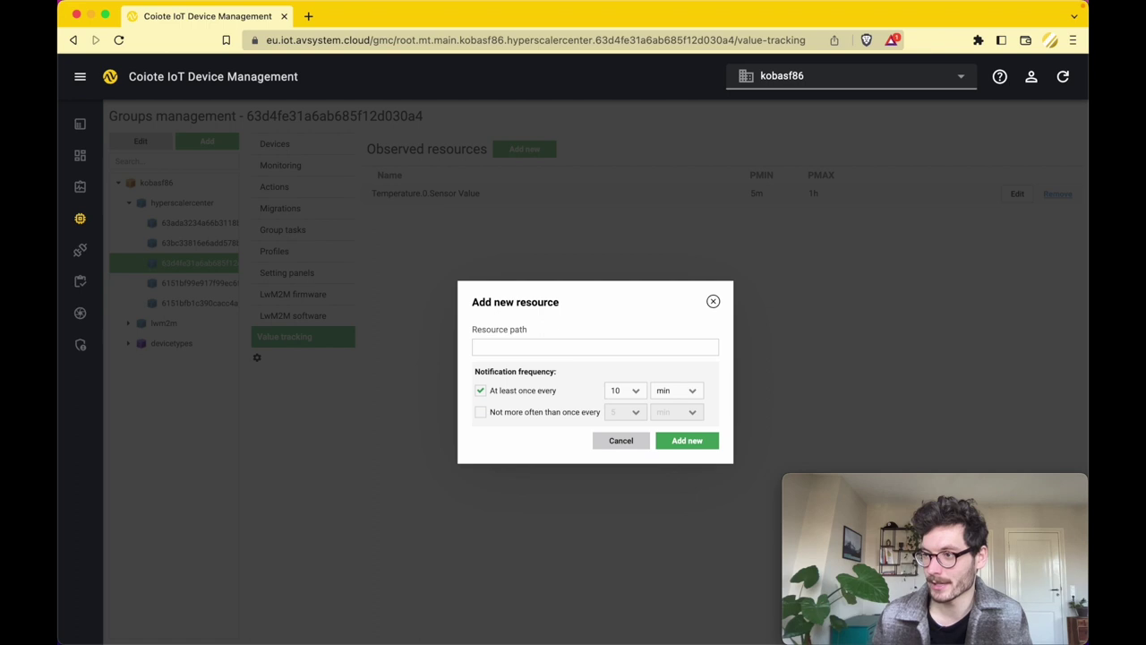
pyautogui.click(522, 350)
pyautogui.click(483, 364)
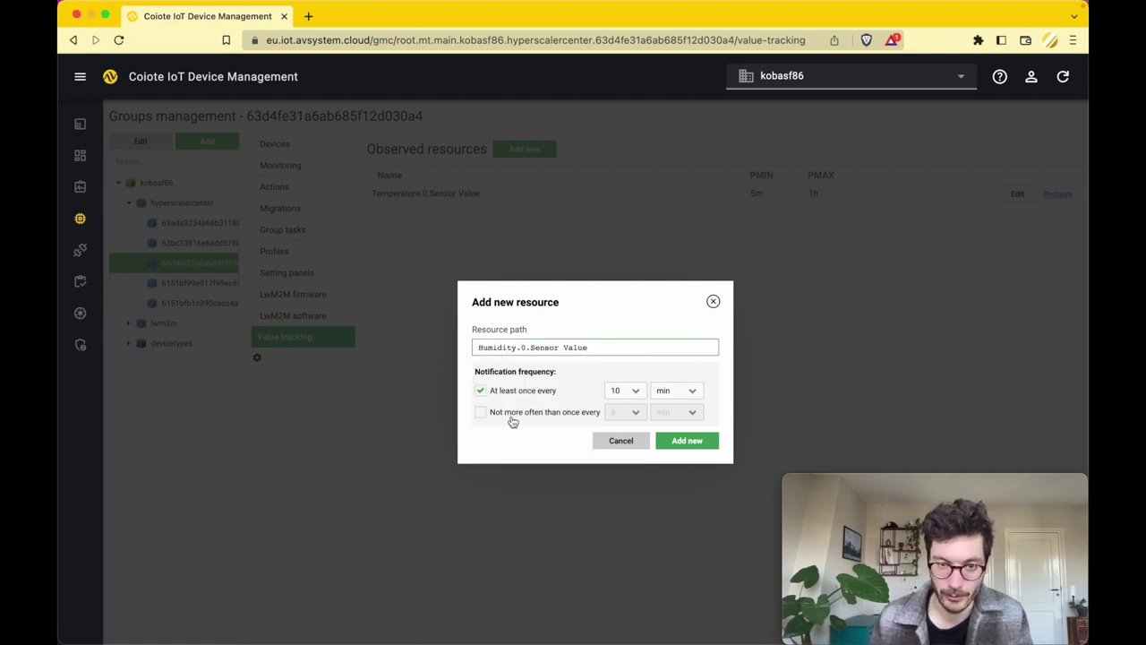
pyautogui.click(484, 415)
pyautogui.click(635, 390)
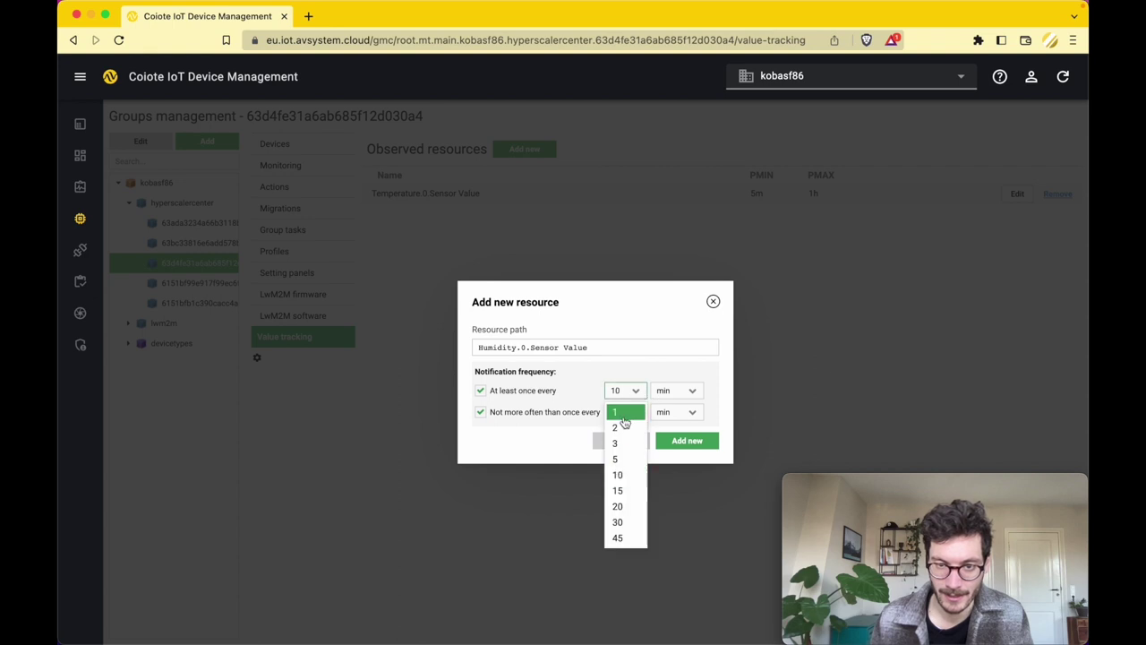
pyautogui.click(616, 424)
pyautogui.click(671, 396)
pyautogui.click(670, 442)
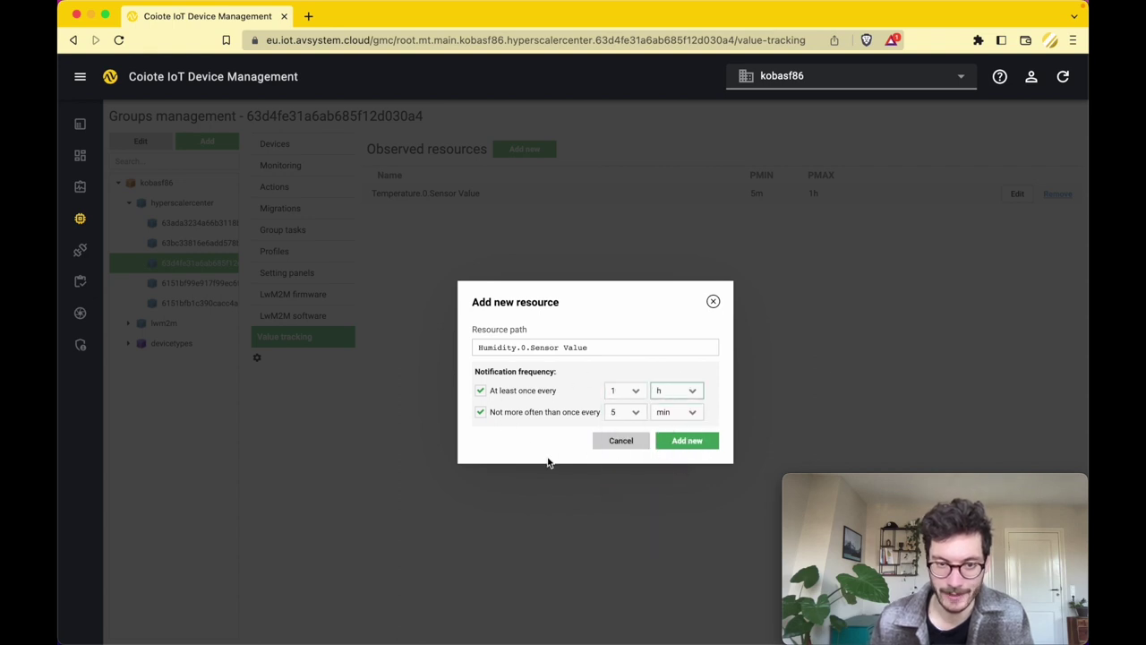
pyautogui.click(687, 440)
# Add Barometer.0.Sensor Value as an observed resource, notifying at least once every 1 h and not more often than once every 5 min.
pyautogui.click(524, 149)
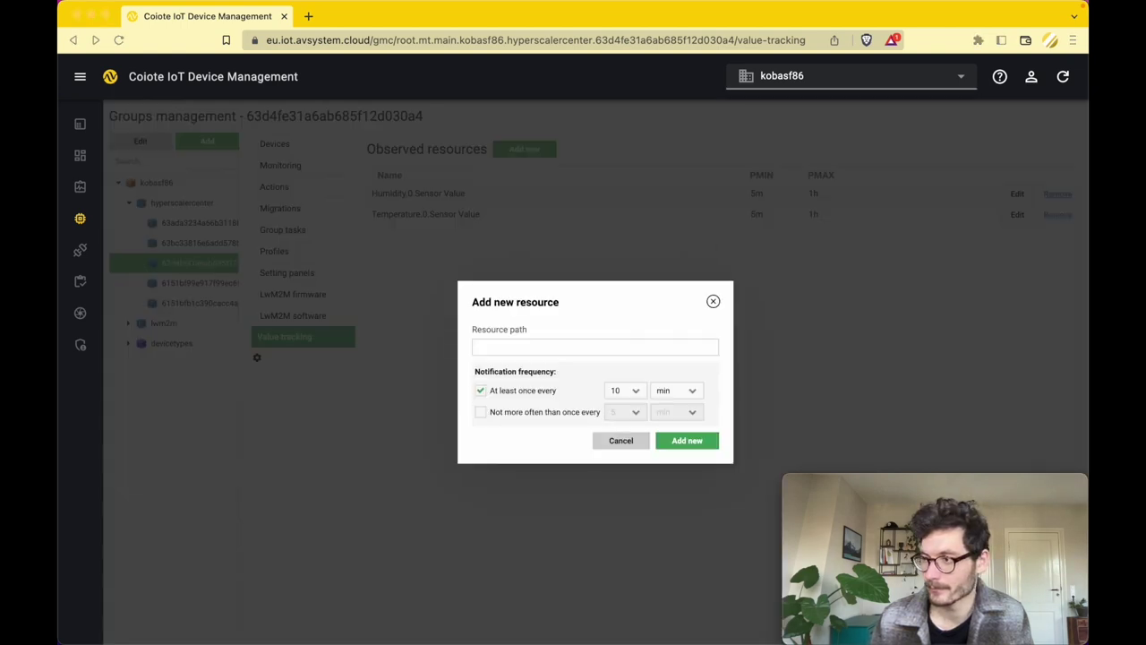
pyautogui.click(516, 346)
pyautogui.write('Barometer.0.Sensor Value')
pyautogui.click(480, 411)
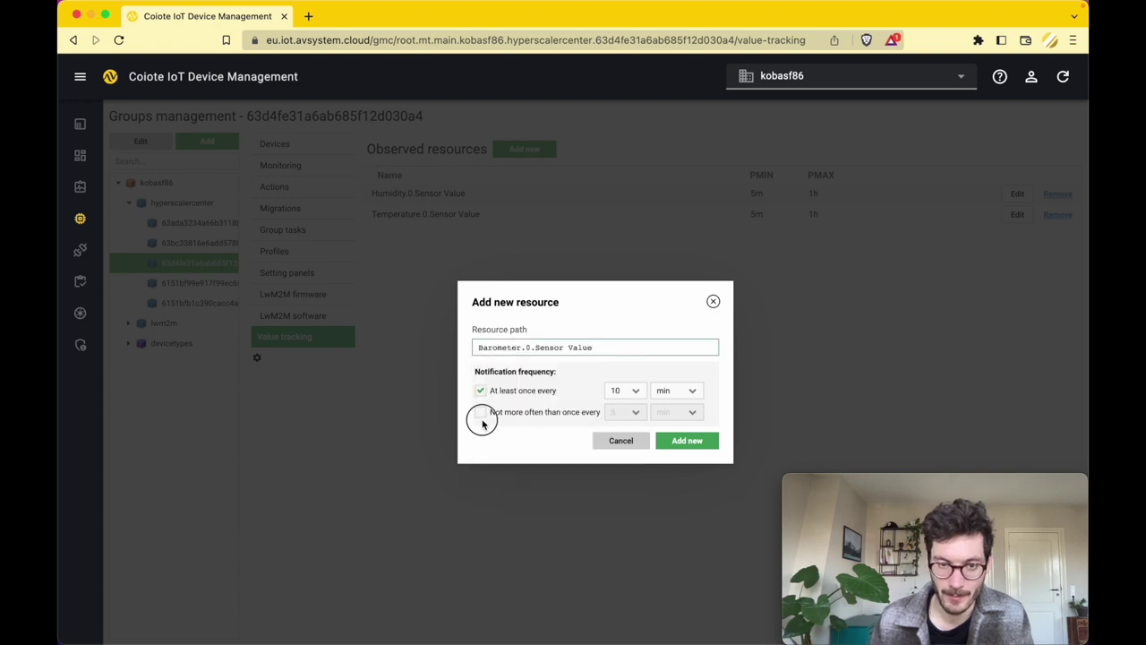
pyautogui.click(692, 390)
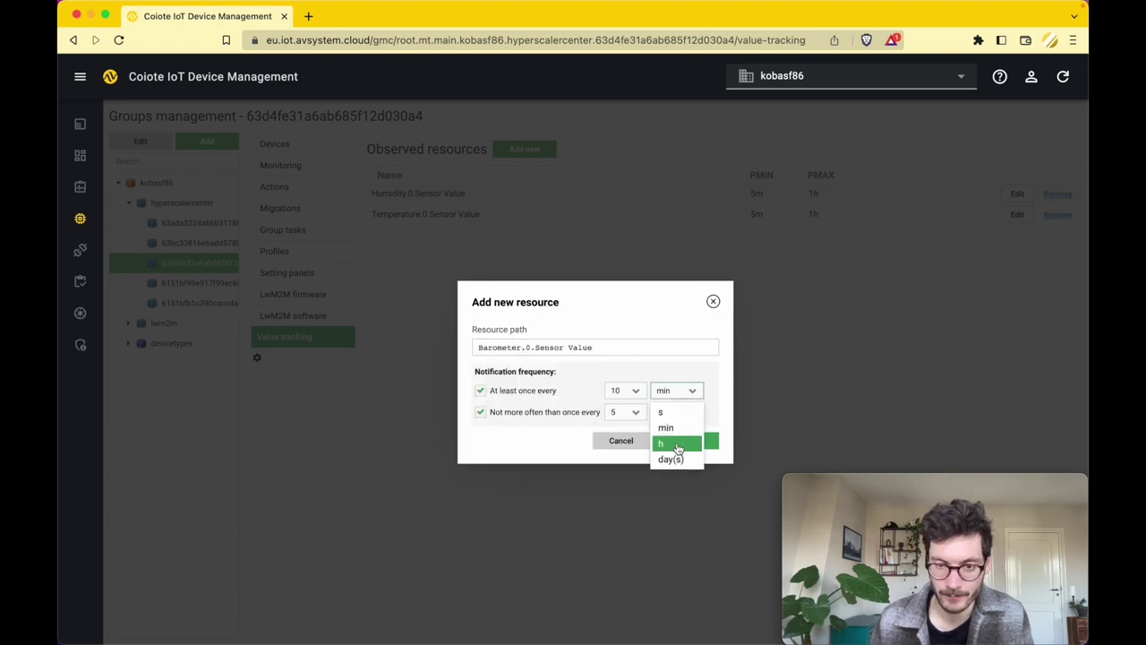
pyautogui.click(667, 439)
pyautogui.click(635, 391)
pyautogui.click(634, 410)
pyautogui.click(686, 440)
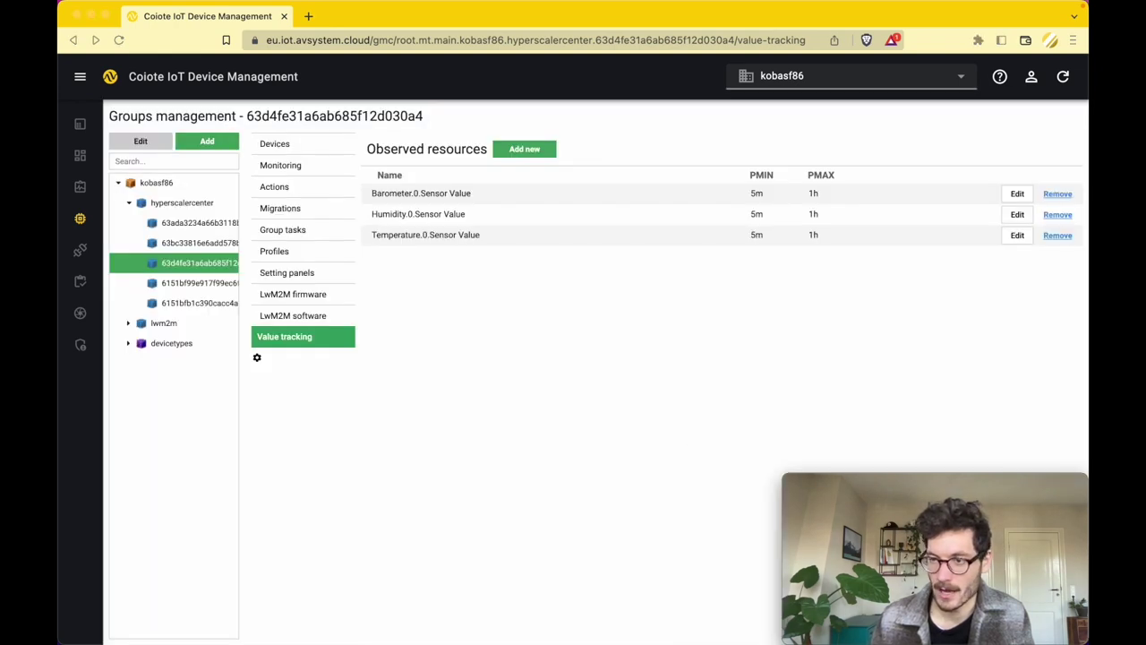
# Add Location.0.Latitude as an observed resource, notifying at least once every 1 h and not more often than once every 5 min.
pyautogui.click(524, 149)
pyautogui.write('Location.0.Latitude')
pyautogui.click(480, 411)
pyautogui.click(631, 390)
pyautogui.click(625, 412)
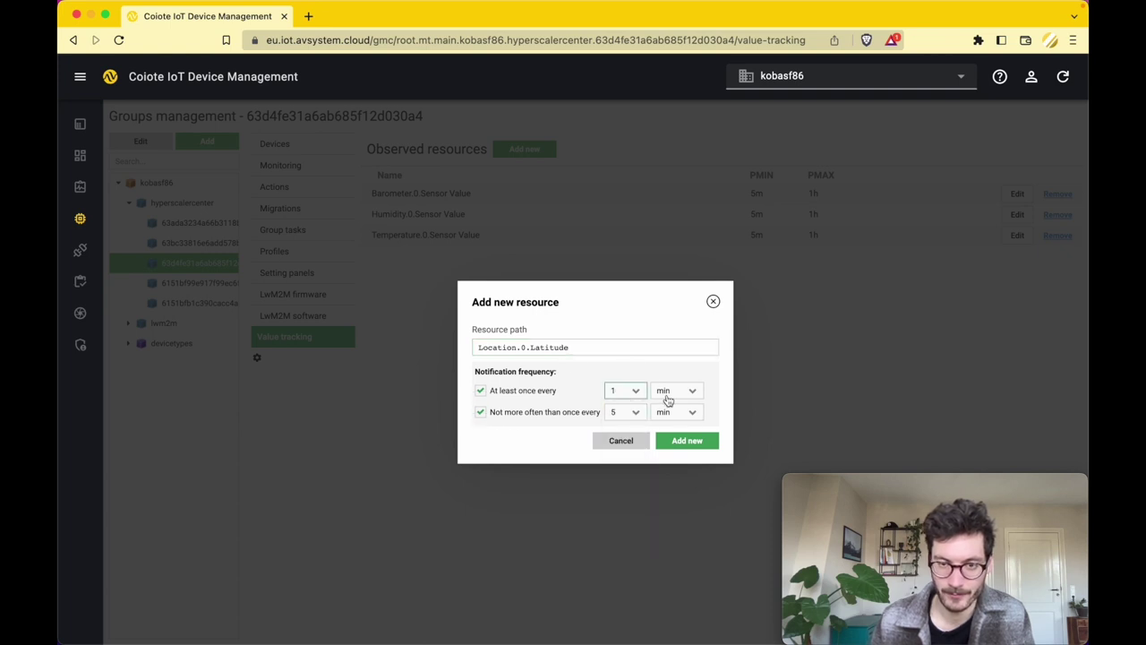
pyautogui.click(667, 401)
pyautogui.click(675, 444)
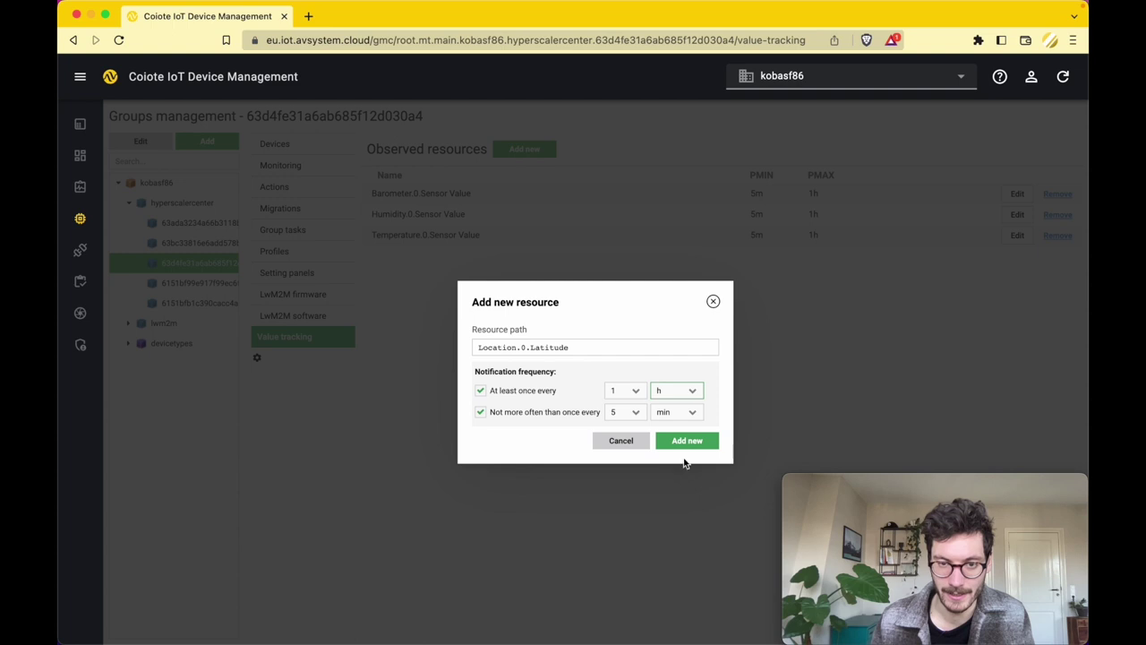
pyautogui.click(685, 440)
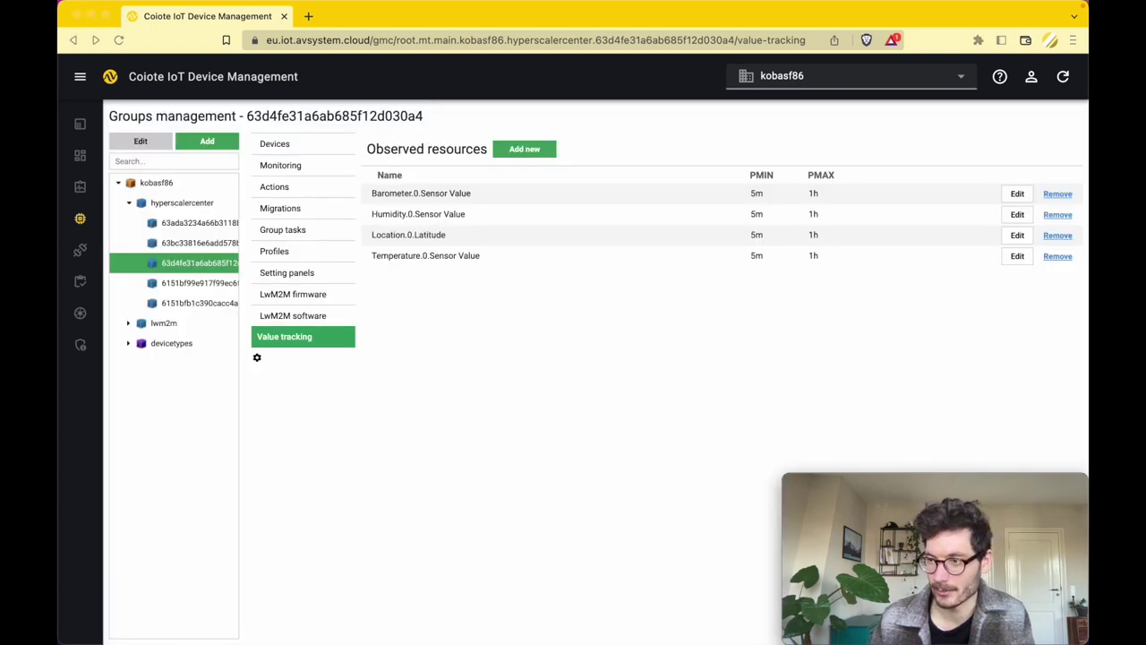
# Add Location.0.Longitude as an observed resource, notifying at least once every 1 h and not more often than once every 5 min.
pyautogui.click(524, 148)
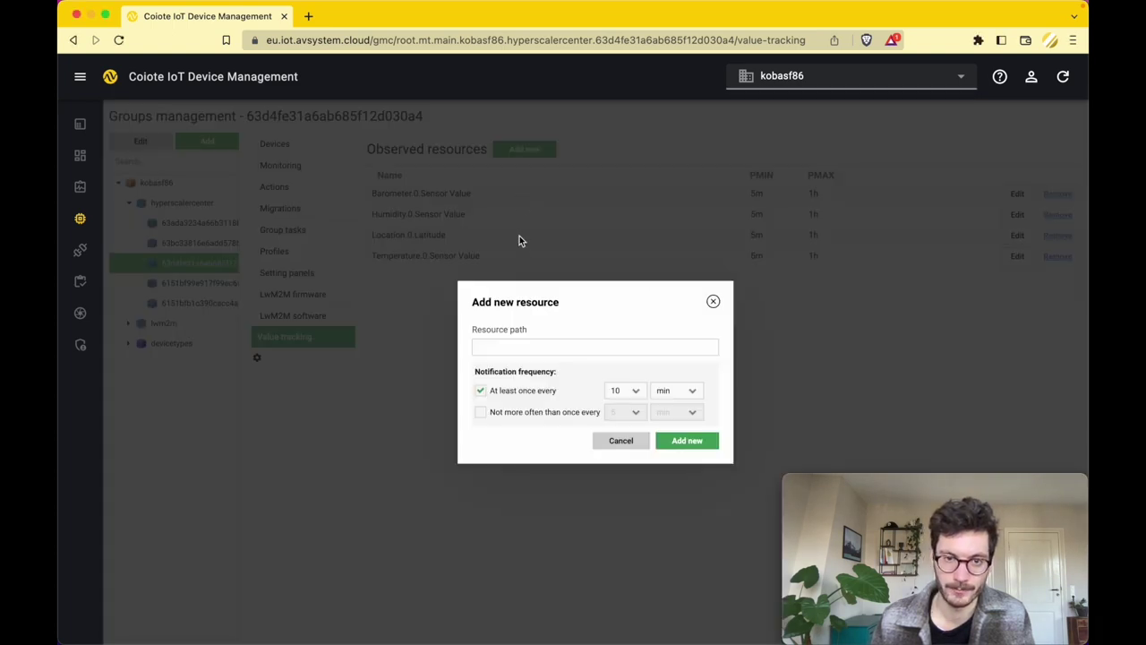
pyautogui.click(532, 346)
pyautogui.click(511, 407)
pyautogui.click(480, 411)
pyautogui.click(627, 390)
pyautogui.click(624, 410)
pyautogui.click(677, 390)
pyautogui.click(679, 444)
pyautogui.click(698, 440)
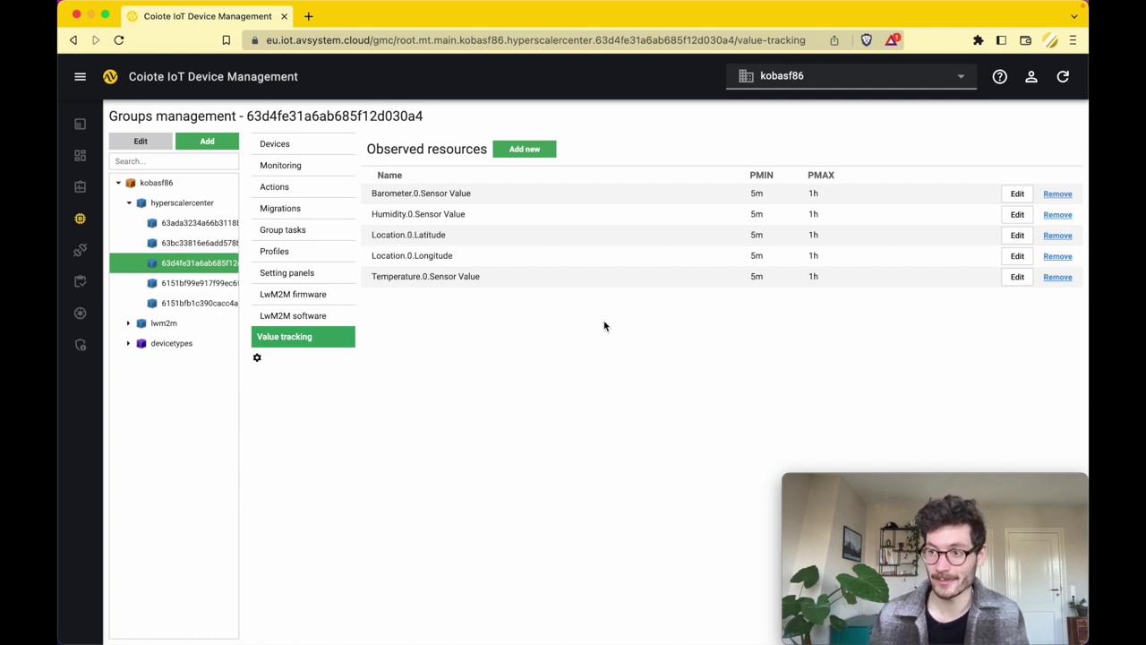
pyautogui.click(557, 376)
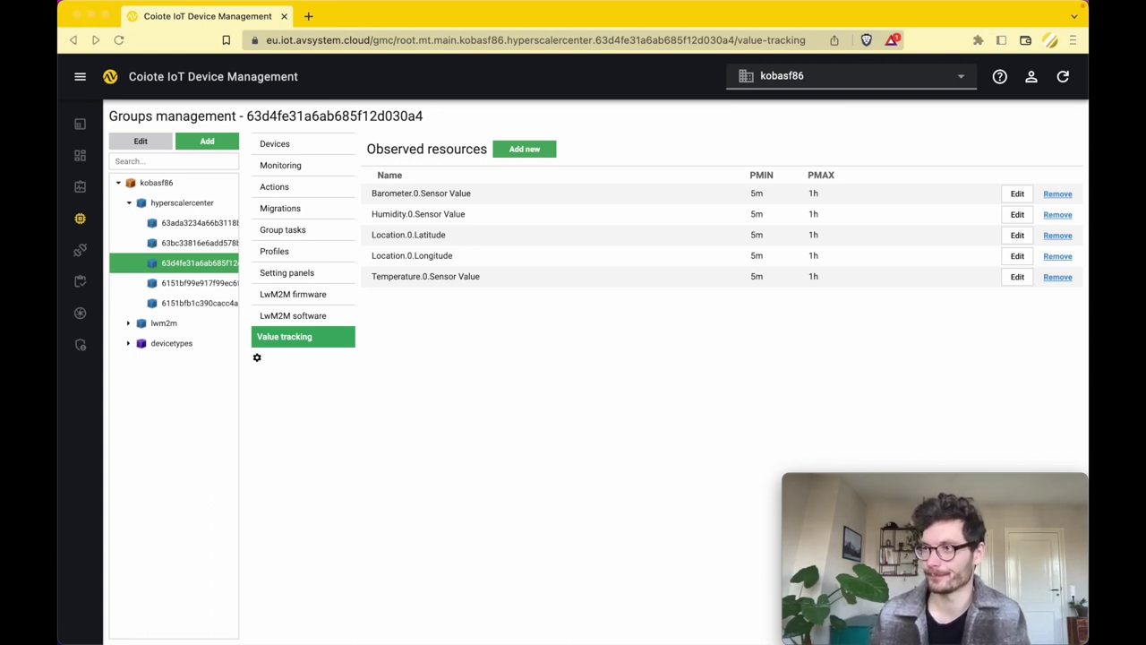
# Switch to Power BI and open the form for creating a new workspace.
pyautogui.press('super+Tab')
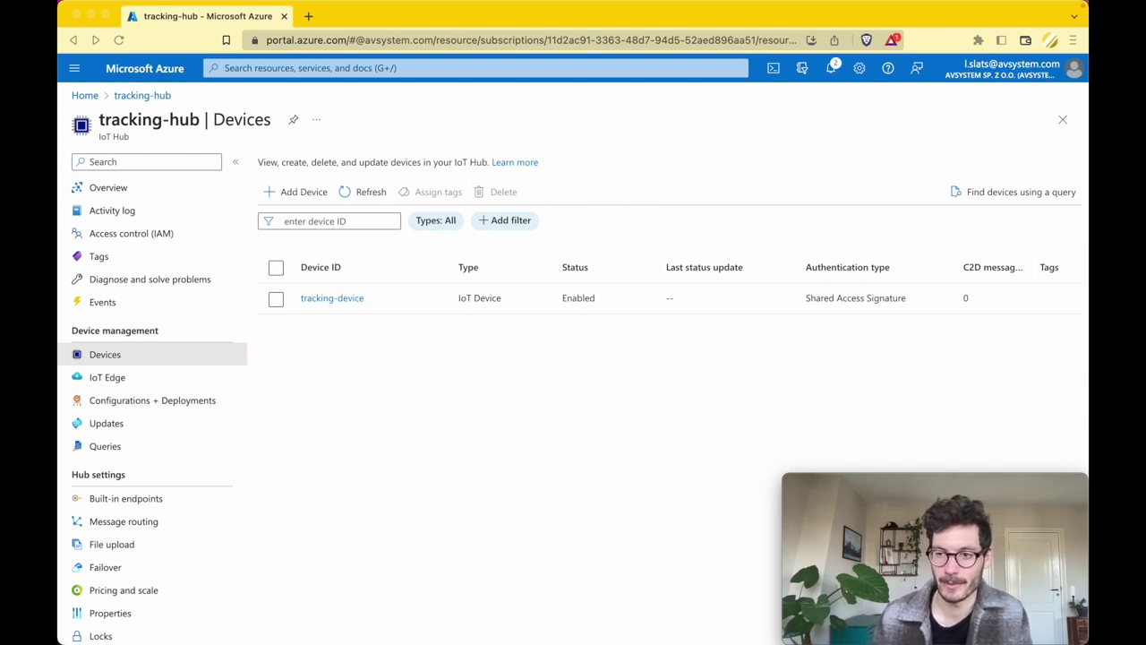
pyautogui.moveTo(107, 16); pyautogui.dragTo(346, 31)
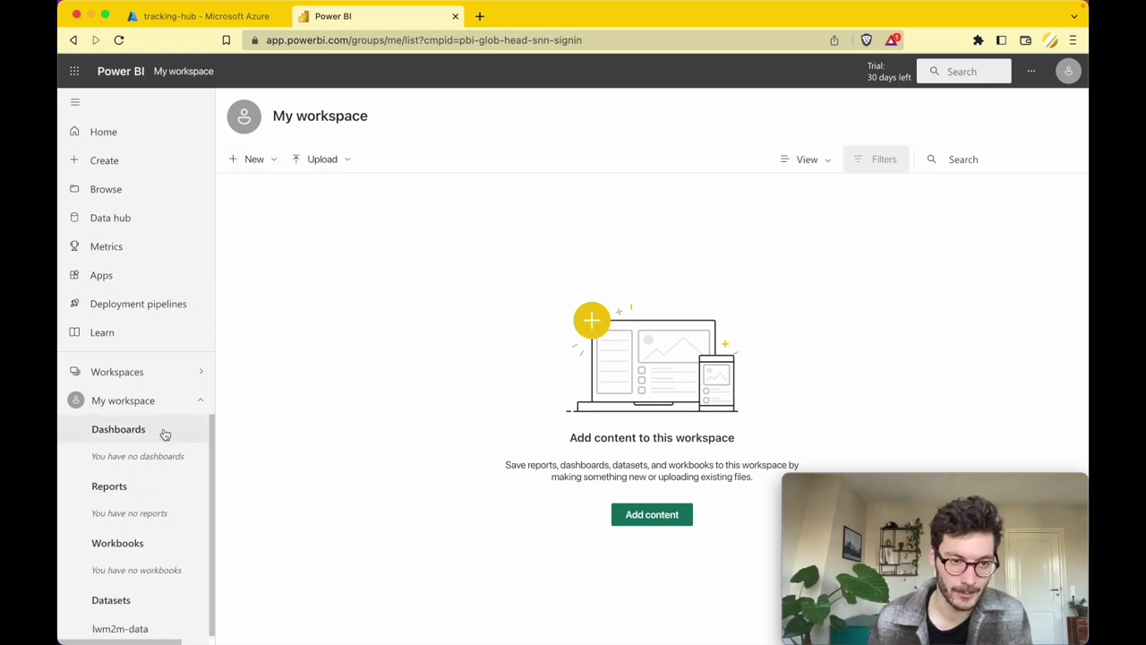
pyautogui.click(190, 372)
pyautogui.click(312, 618)
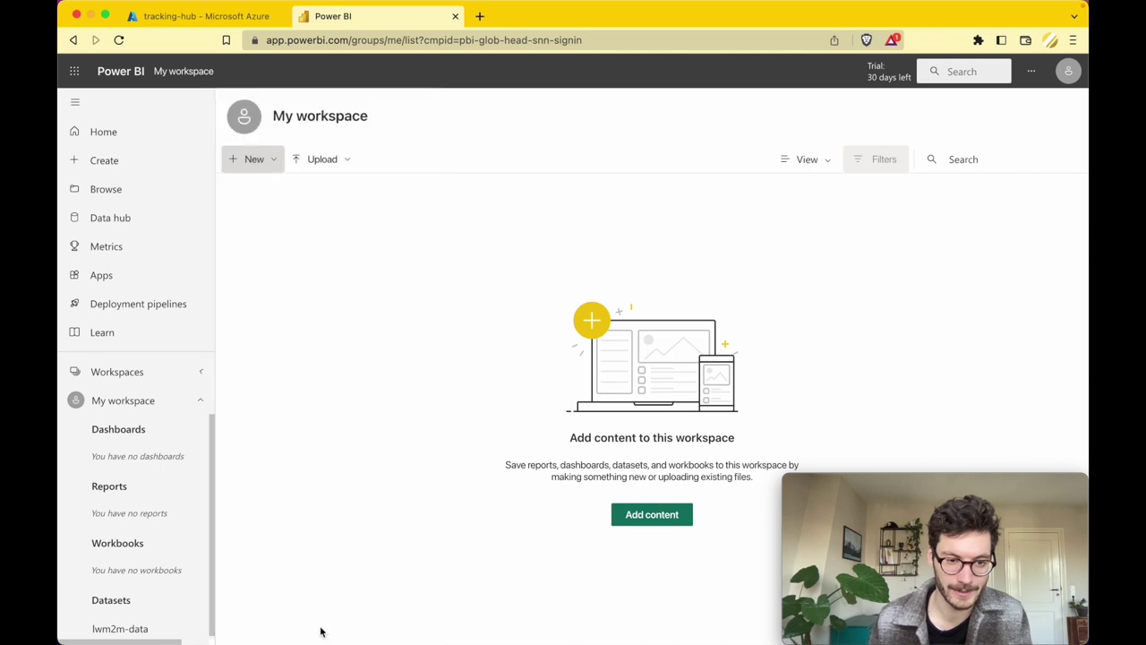
pyautogui.click(767, 296)
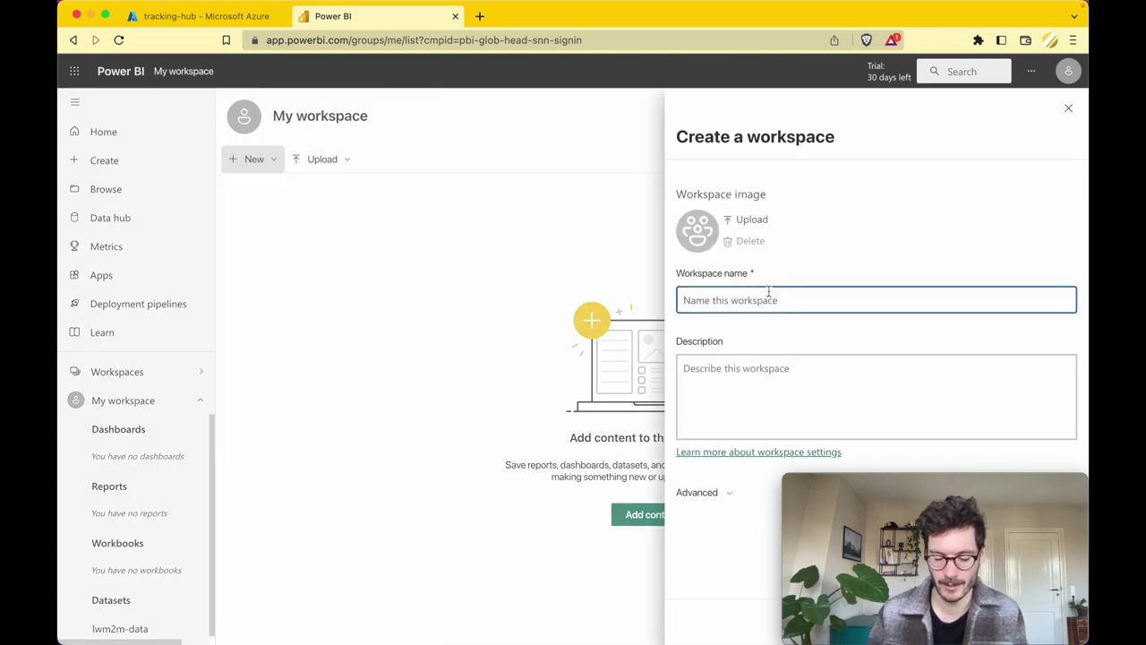
# Name the new workspace tracking-workspace and save it.
pyautogui.write('track')
pyautogui.press('BackSpace')
pyautogui.press('BackSpace')
pyautogui.press('BackSpace')
pyautogui.write('acking-wor')
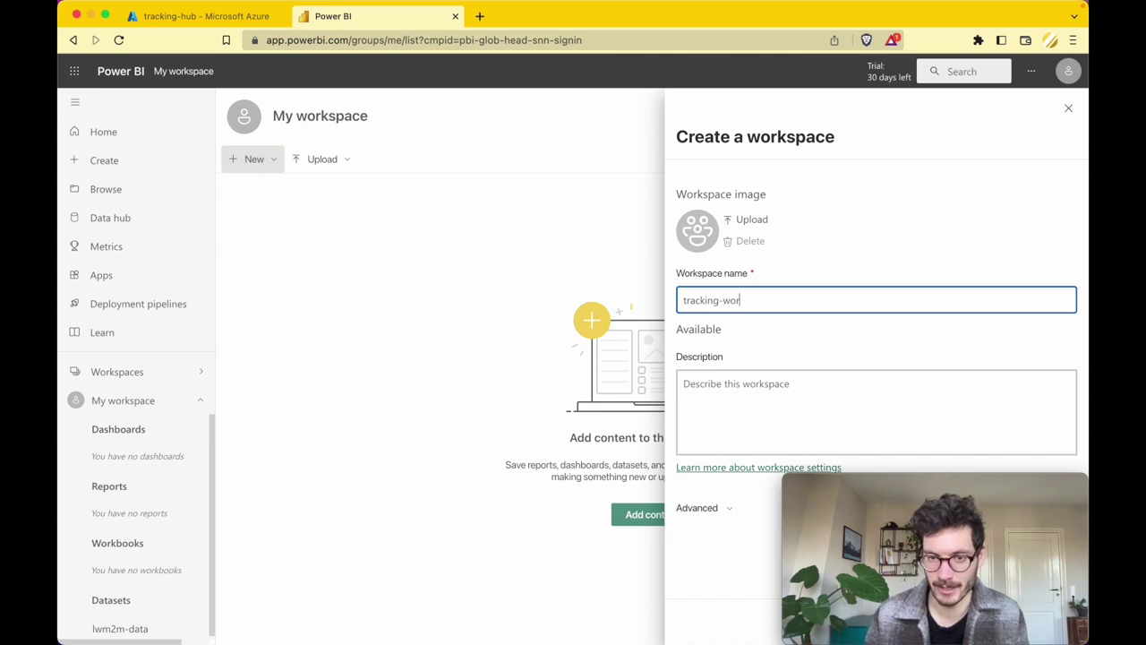
pyautogui.write('kspa')
pyautogui.press('BackSpace')
pyautogui.press('BackSpace')
pyautogui.write('oace')
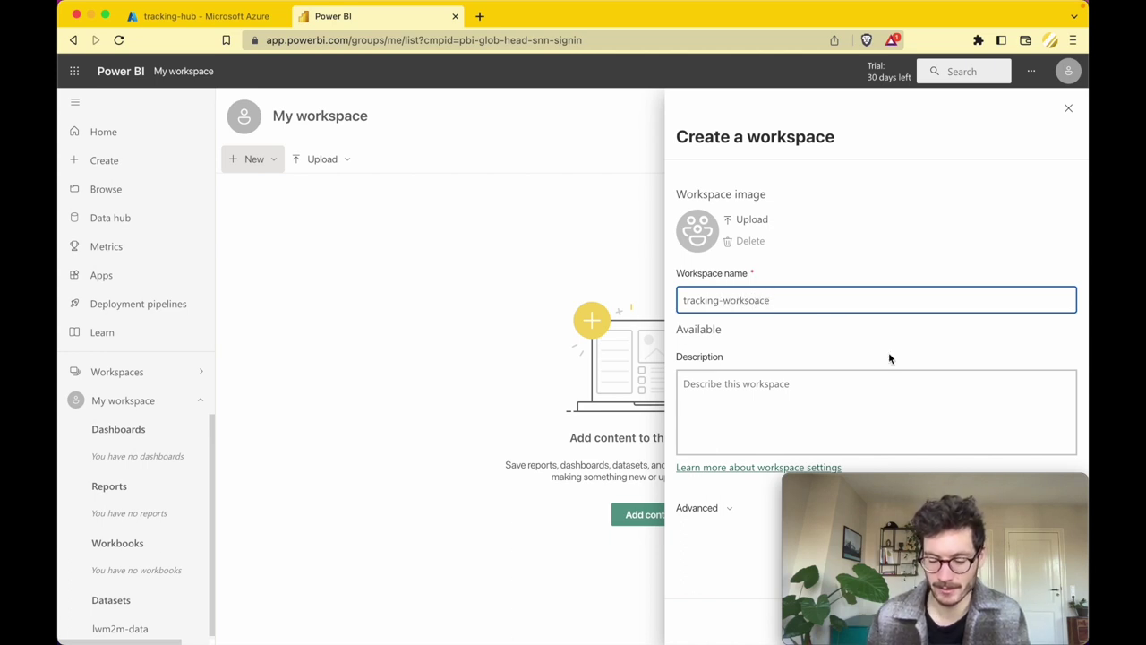
pyautogui.press('BackSpace')
pyautogui.press('BackSpace')
pyautogui.press('BackSpace')
pyautogui.press('BackSpace')
pyautogui.write('pace')
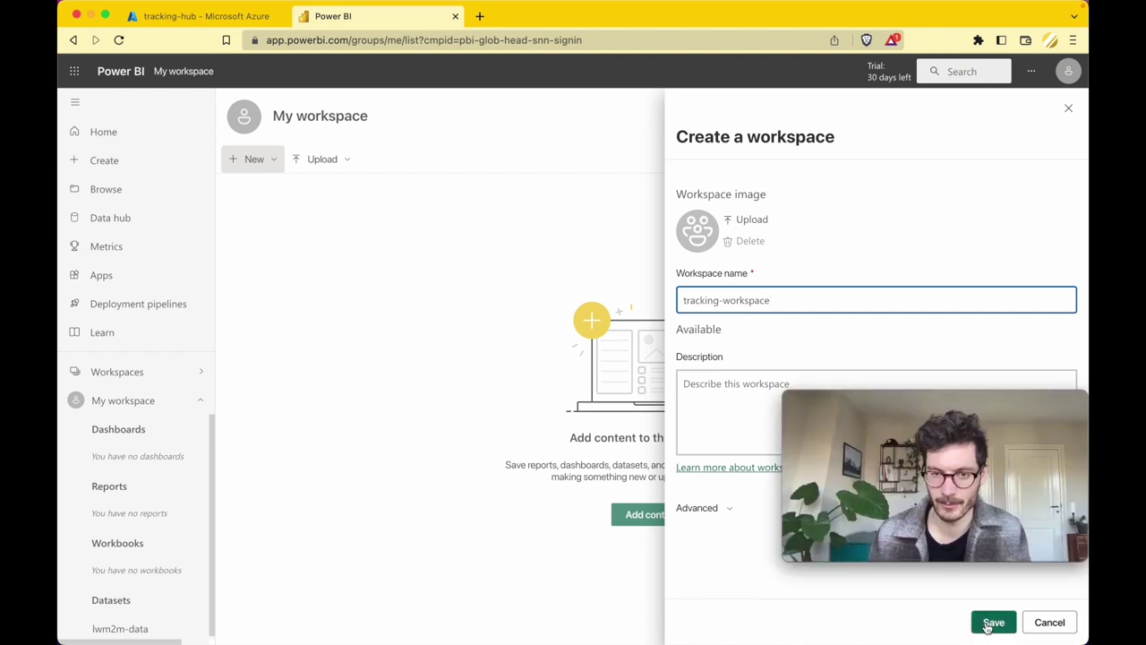
pyautogui.click(991, 623)
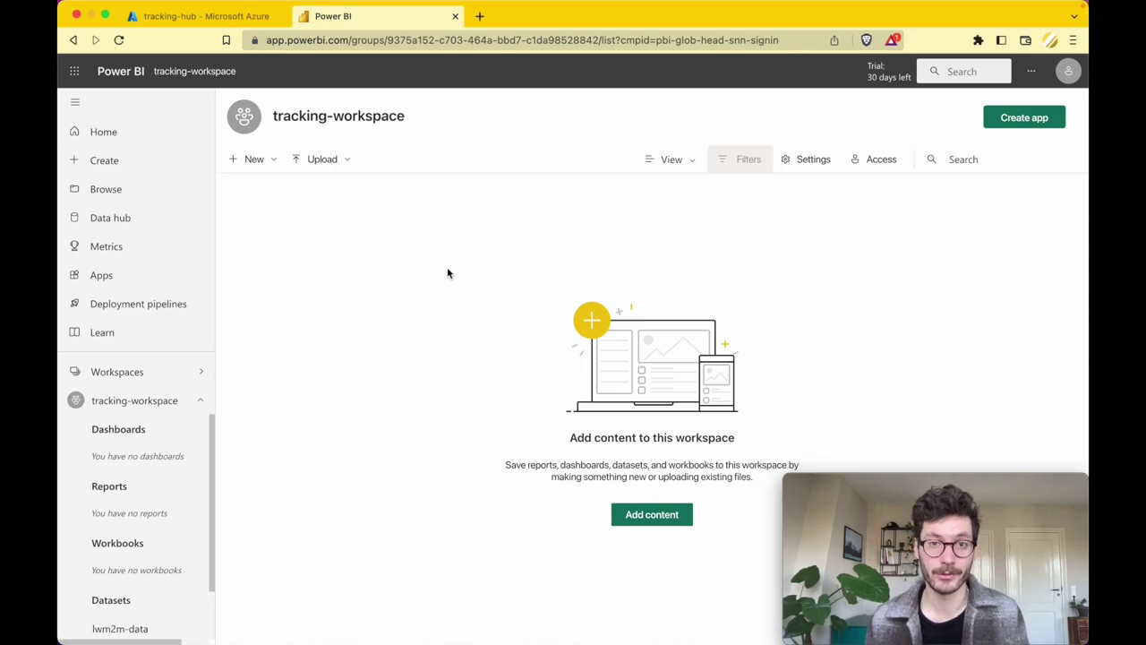
# Switch to tracking-hub in the Azure portal and start a message route named EventRoute with the events endpoint.
pyautogui.click(189, 22)
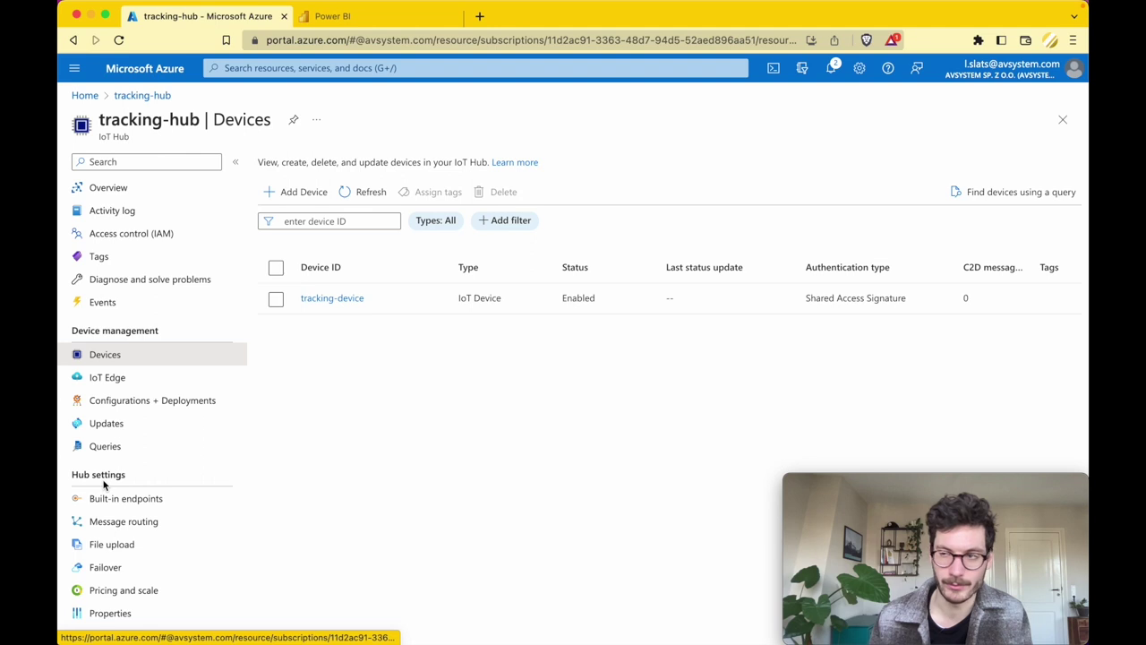
pyautogui.scroll(-2, 103, 488)
pyautogui.scroll(-2, 103, 484)
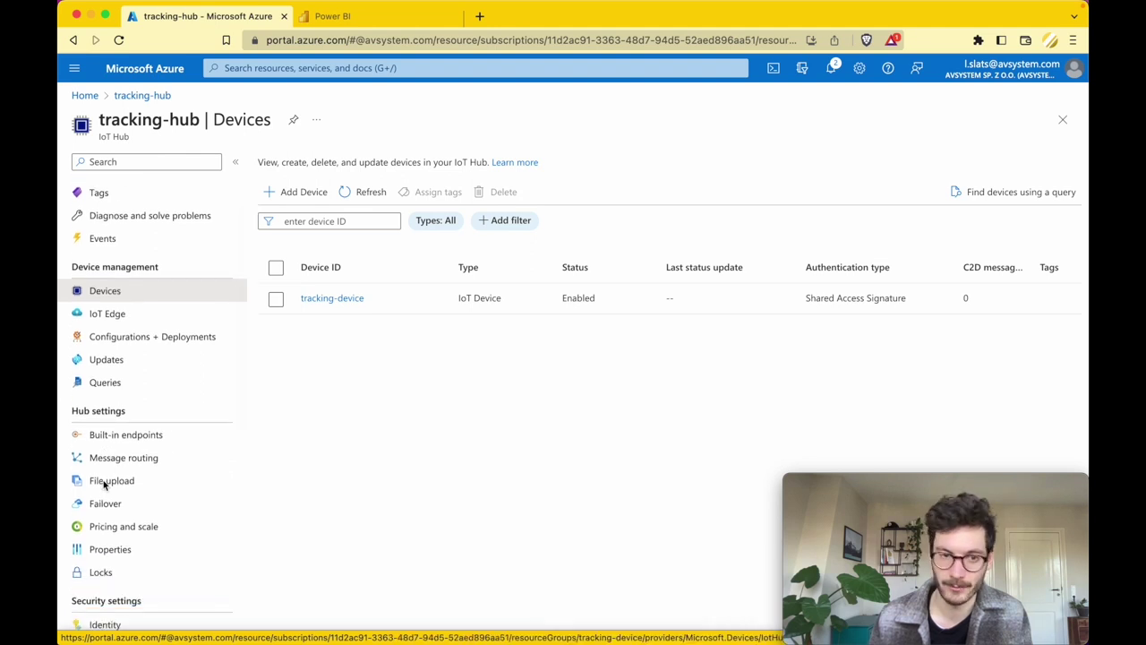
pyautogui.click(111, 460)
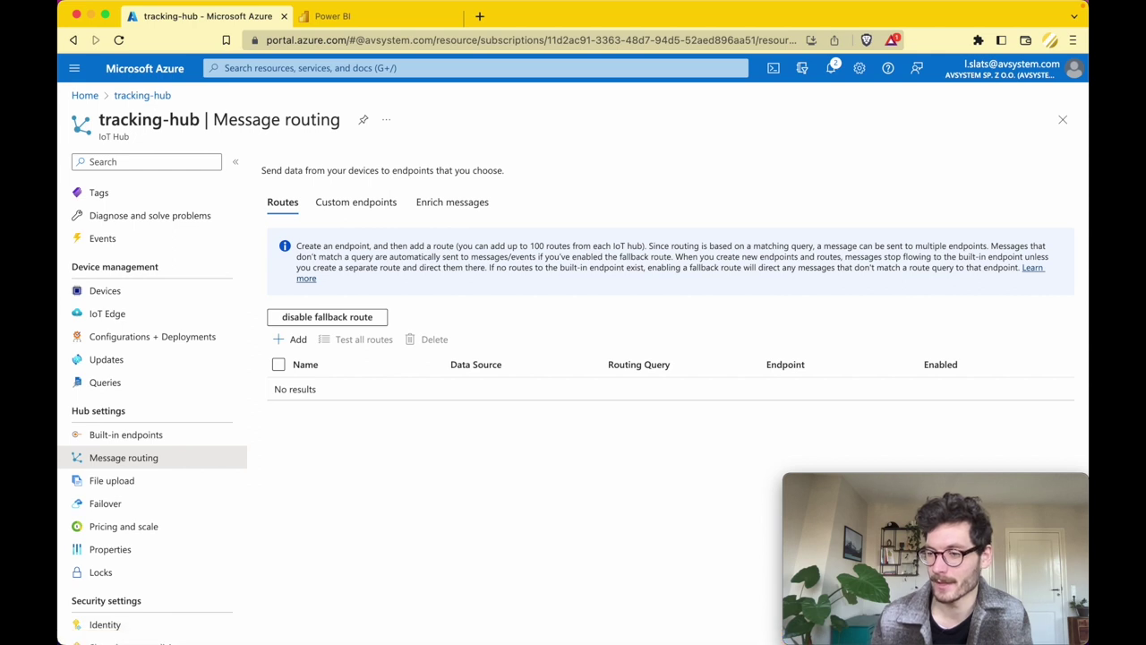
pyautogui.click(293, 340)
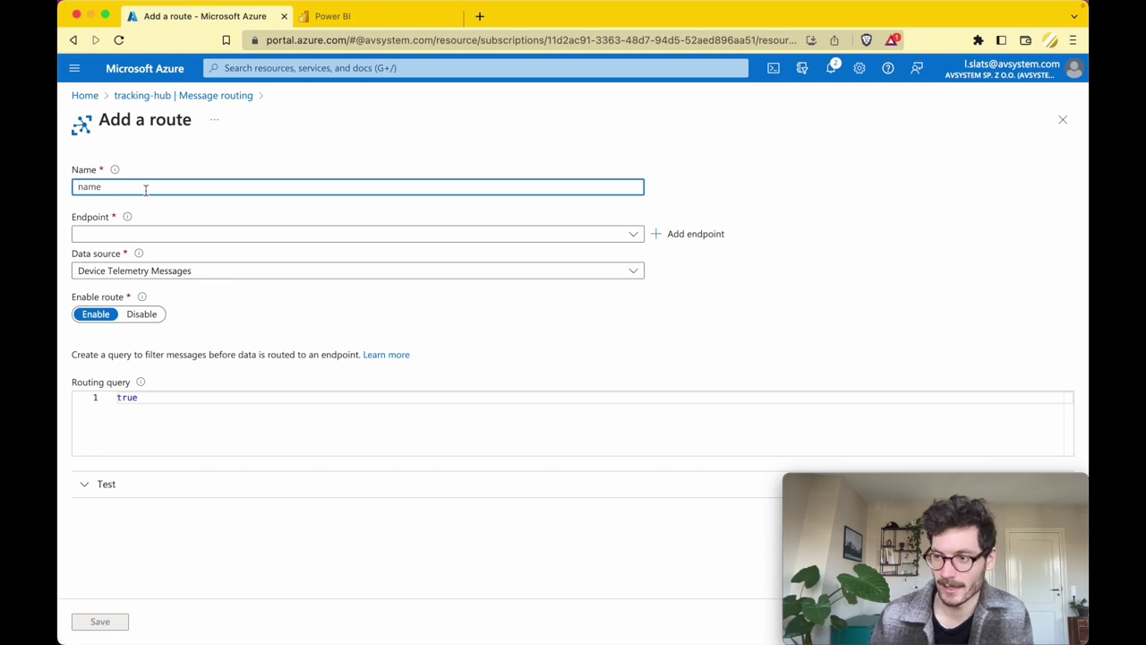
pyautogui.write('Ev')
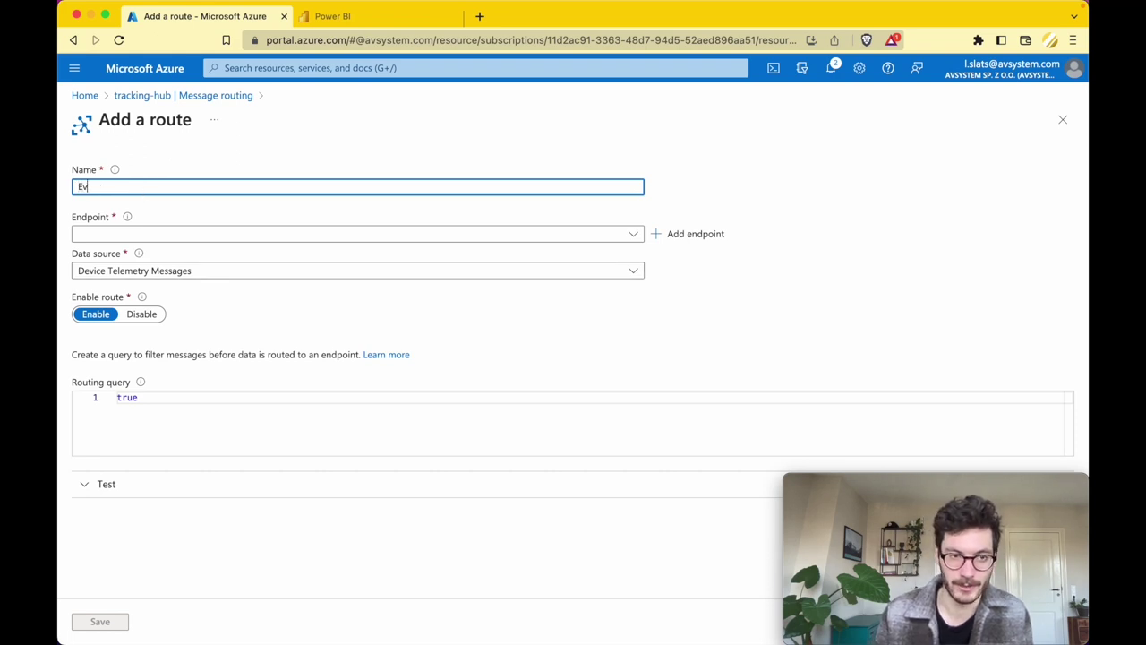
pyautogui.write('entRoute')
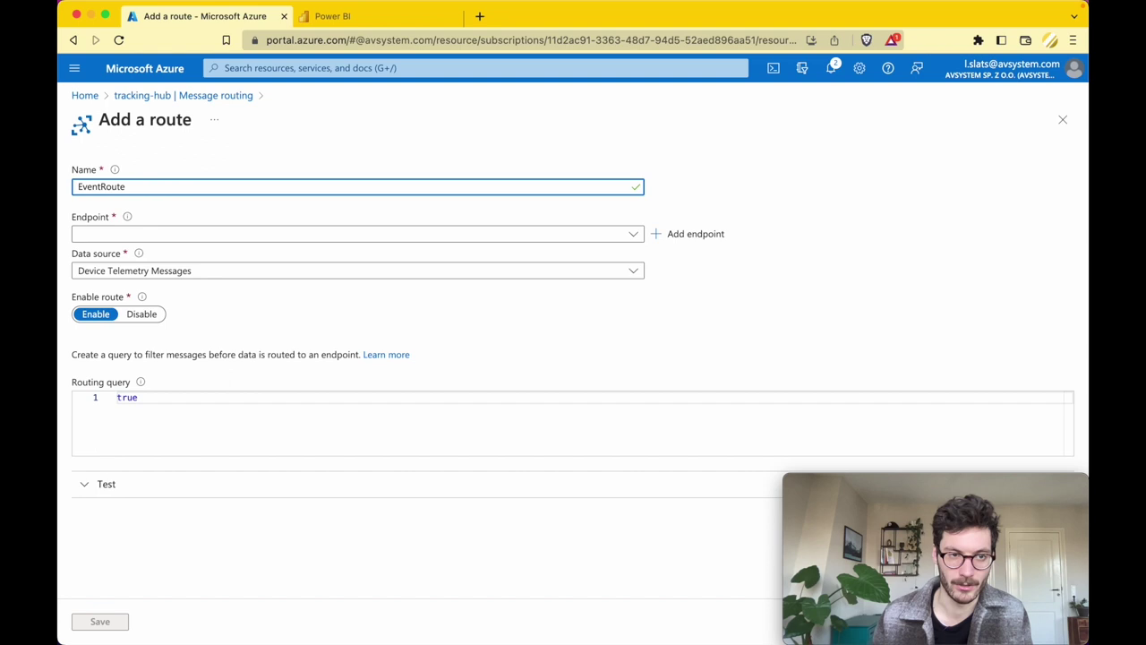
pyautogui.click(112, 238)
pyautogui.click(123, 277)
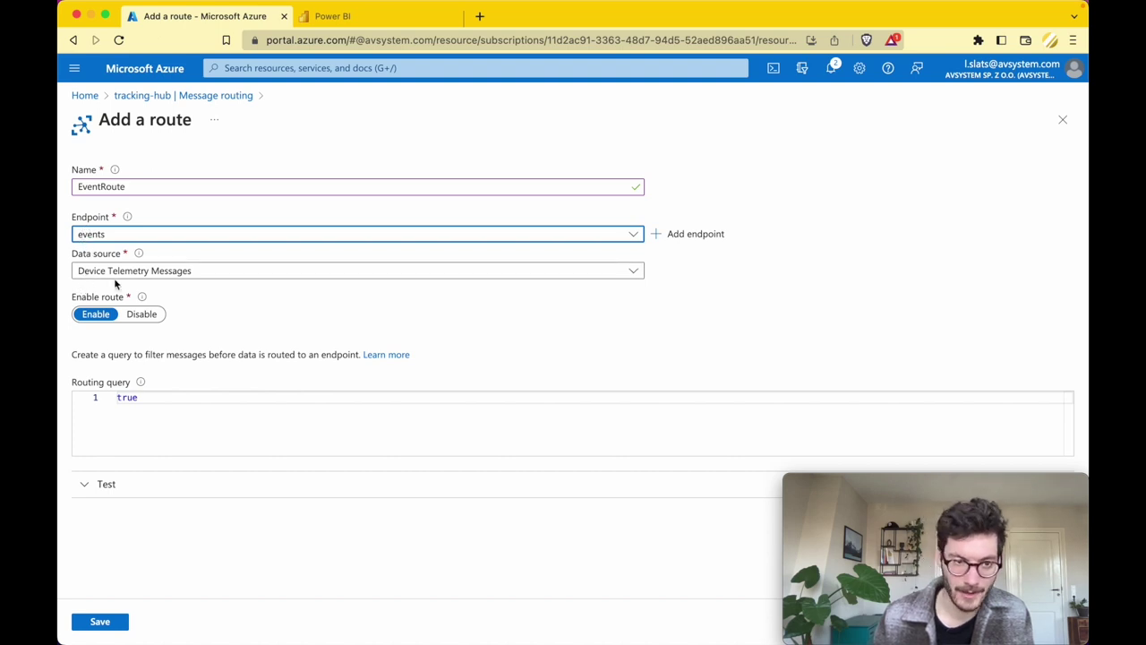
# Replace the routing query with OR-joined IS_DEFINED checks on $body.lwm2m values 6.0.0, 6.0.1, 3303.0.5700, 3304.0.5700 and 3315.0.5700, and save the route.
pyautogui.press('super+Tab')
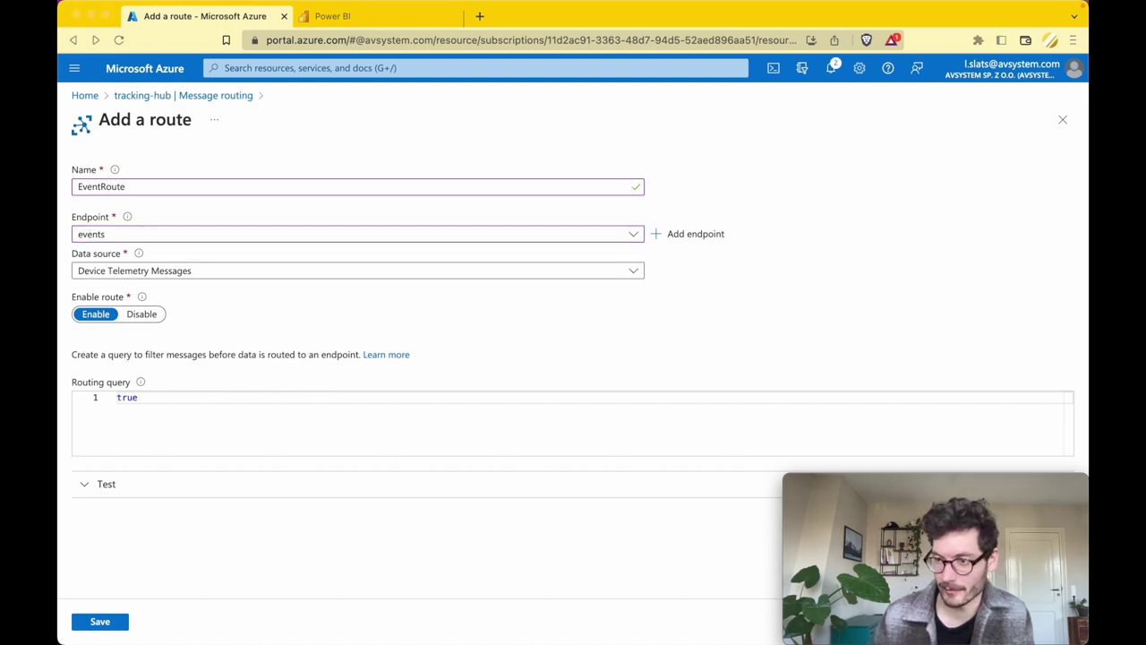
pyautogui.click(192, 417)
pyautogui.doubleClick(191, 415)
pyautogui.press('super+v')
pyautogui.press('BackSpace')
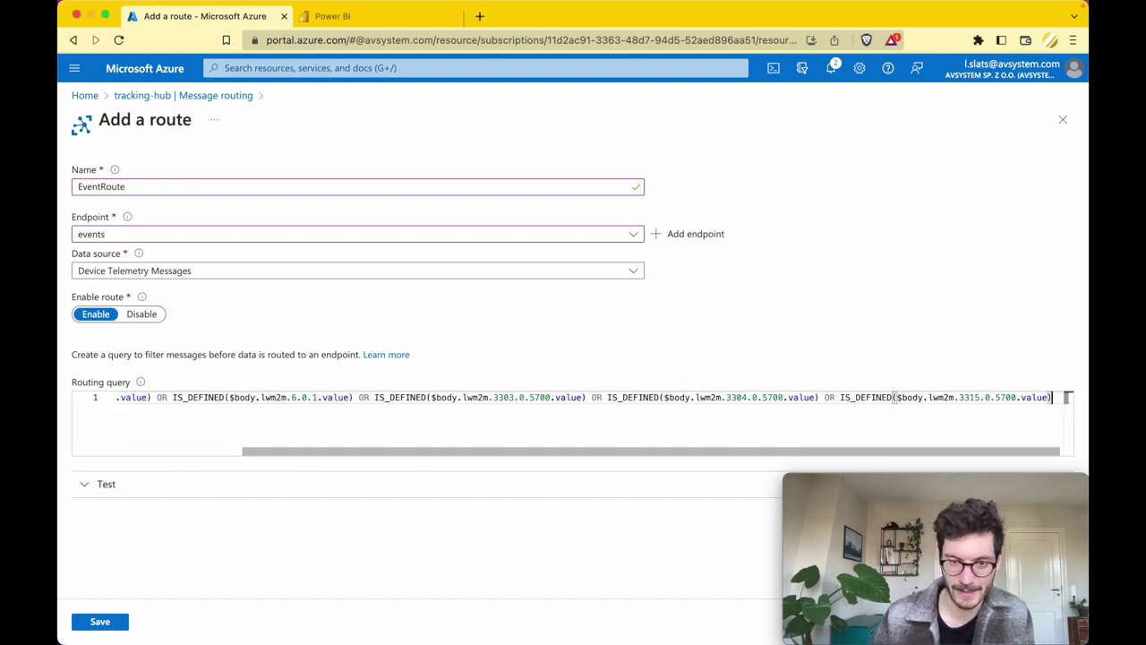
pyautogui.hscroll(-3, 248, 401)
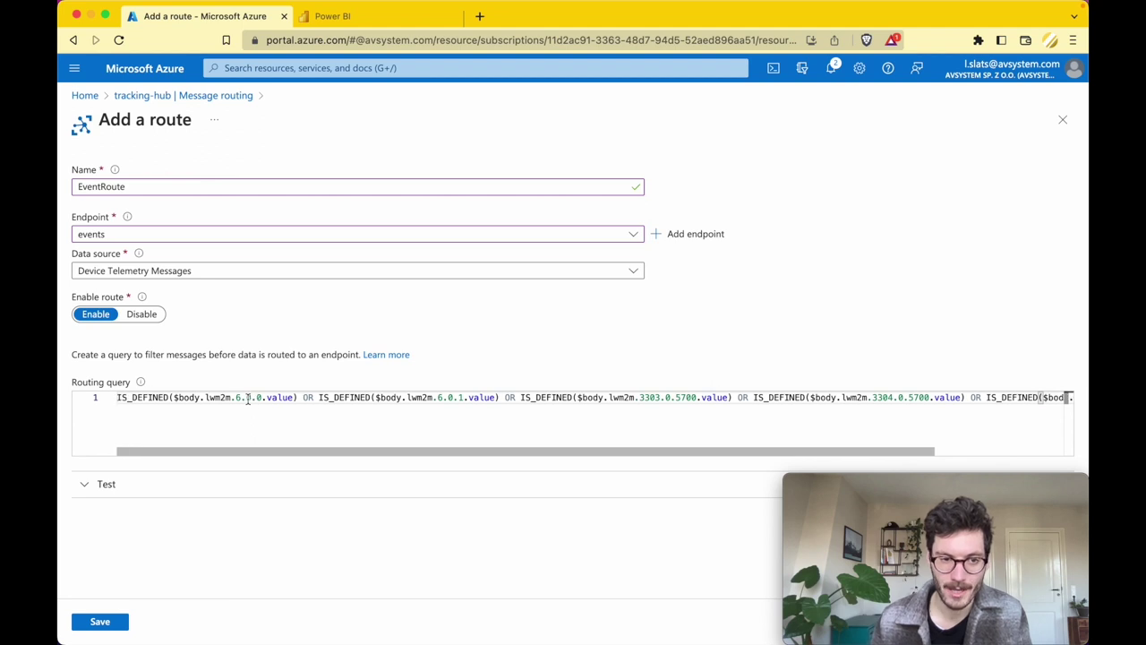
pyautogui.hscroll(2, 248, 400)
pyautogui.hscroll(6, 248, 400)
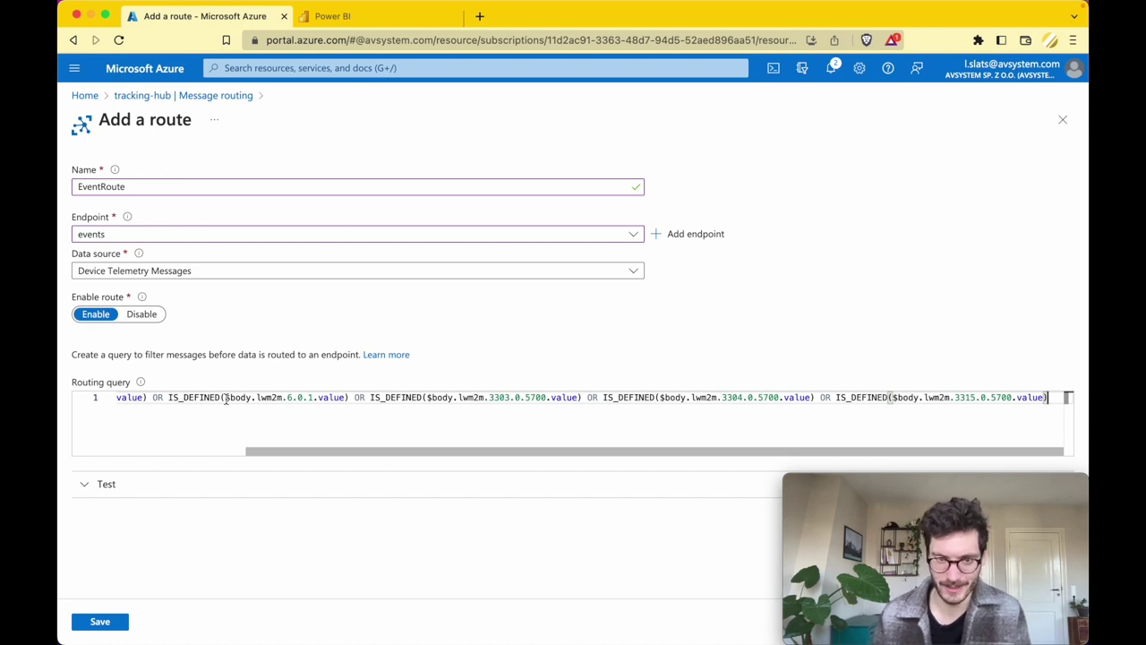
pyautogui.hscroll(-8, 227, 401)
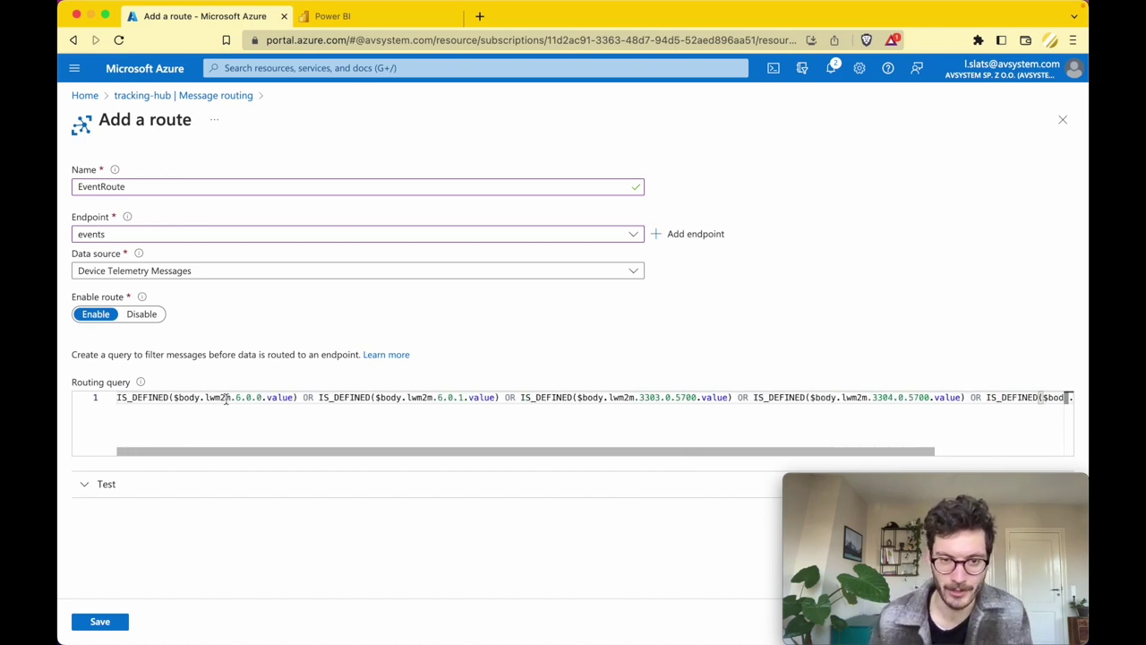
pyautogui.click(111, 621)
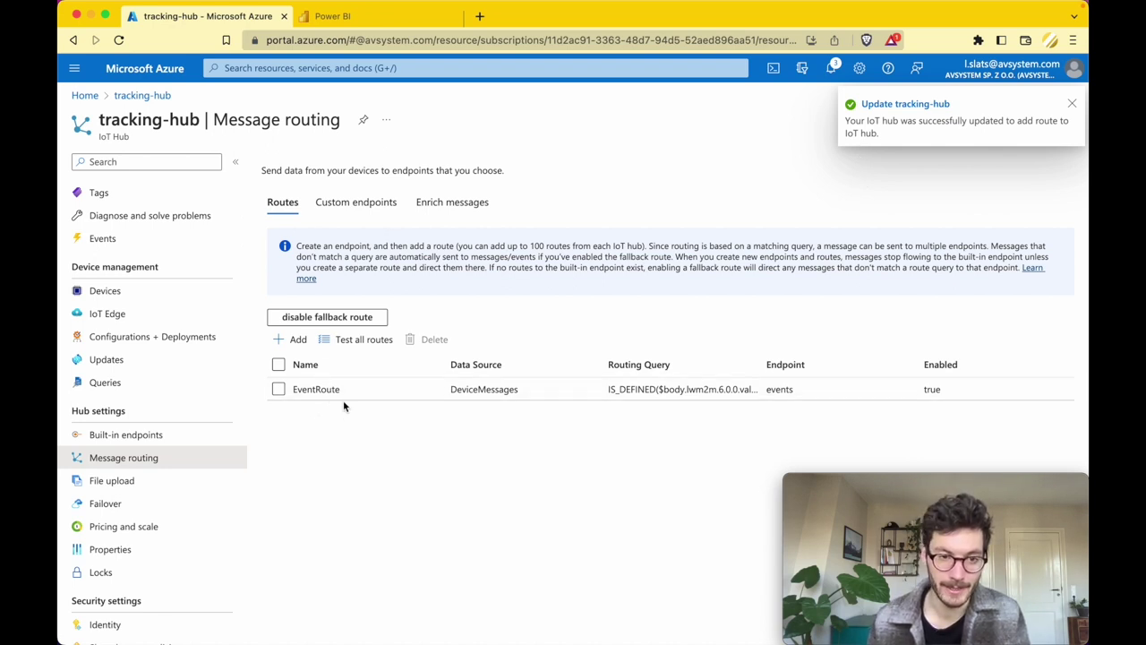
# Add two message enrichments to the hub's message routing, named lat and lon.
pyautogui.click(439, 211)
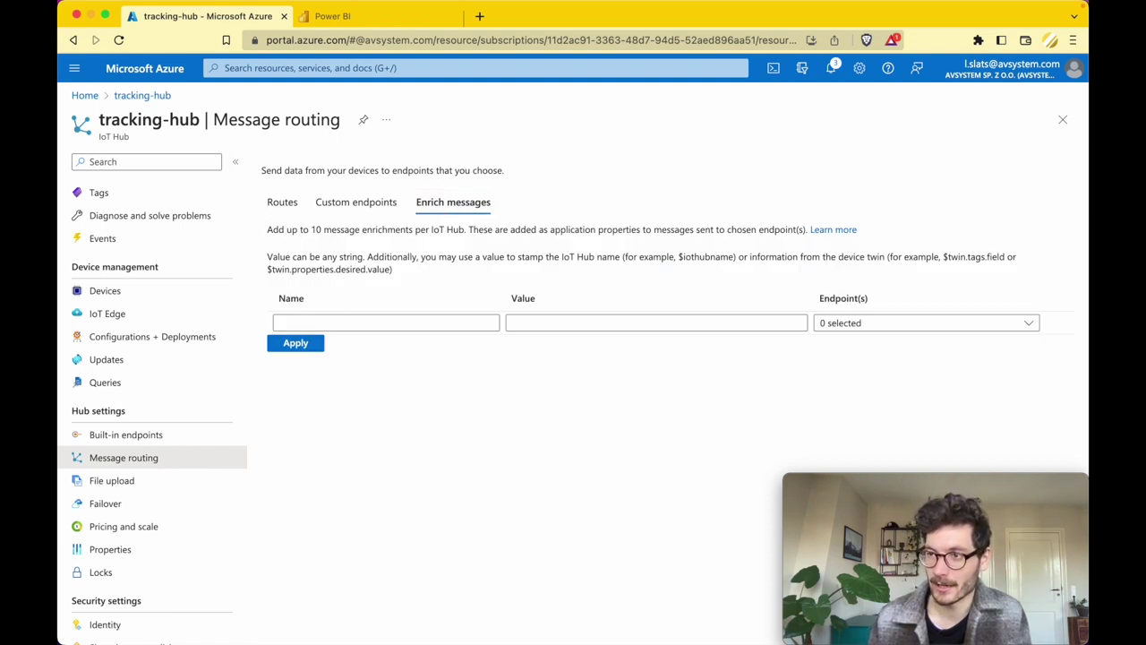
pyautogui.click(400, 322)
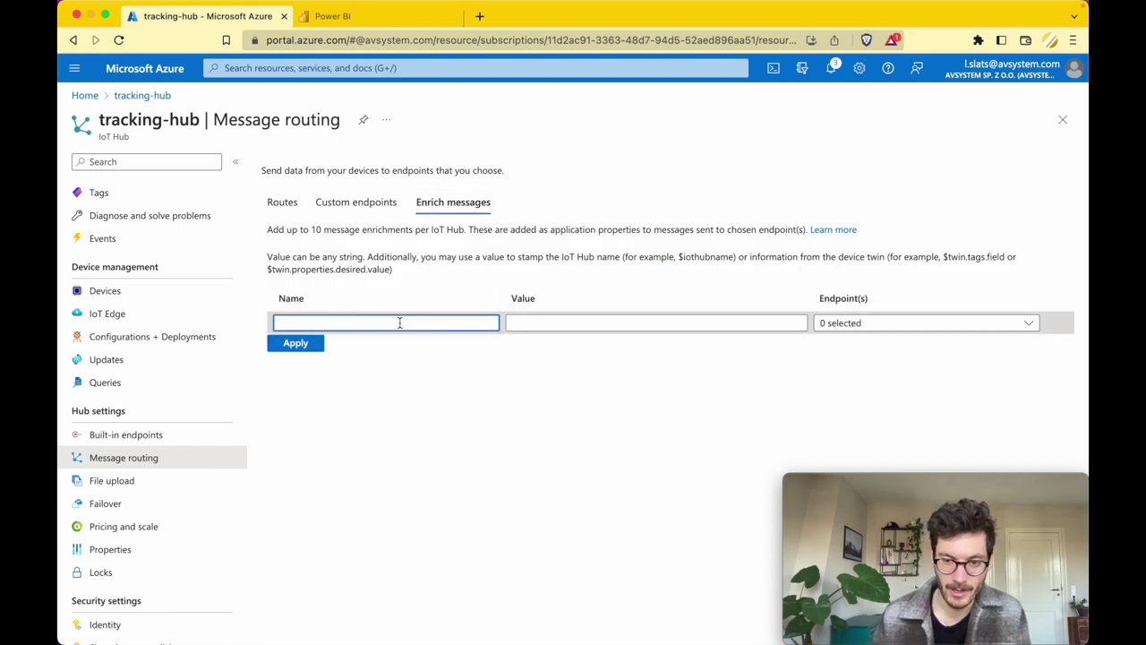
pyautogui.write('lat')
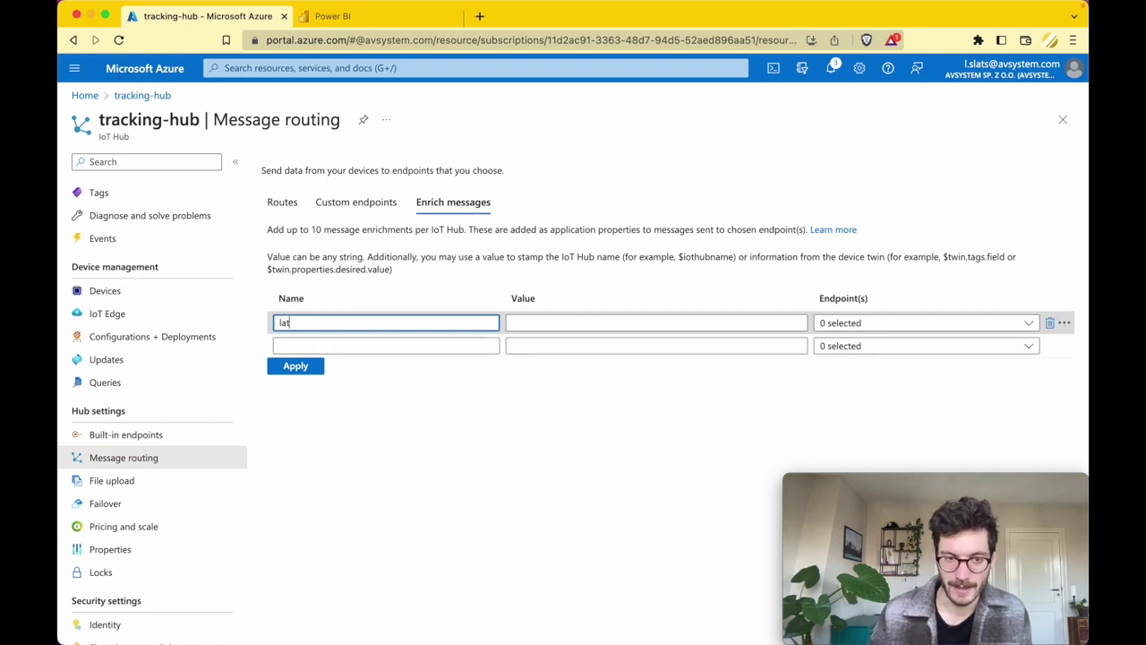
pyautogui.click(342, 346)
pyautogui.write('lon')
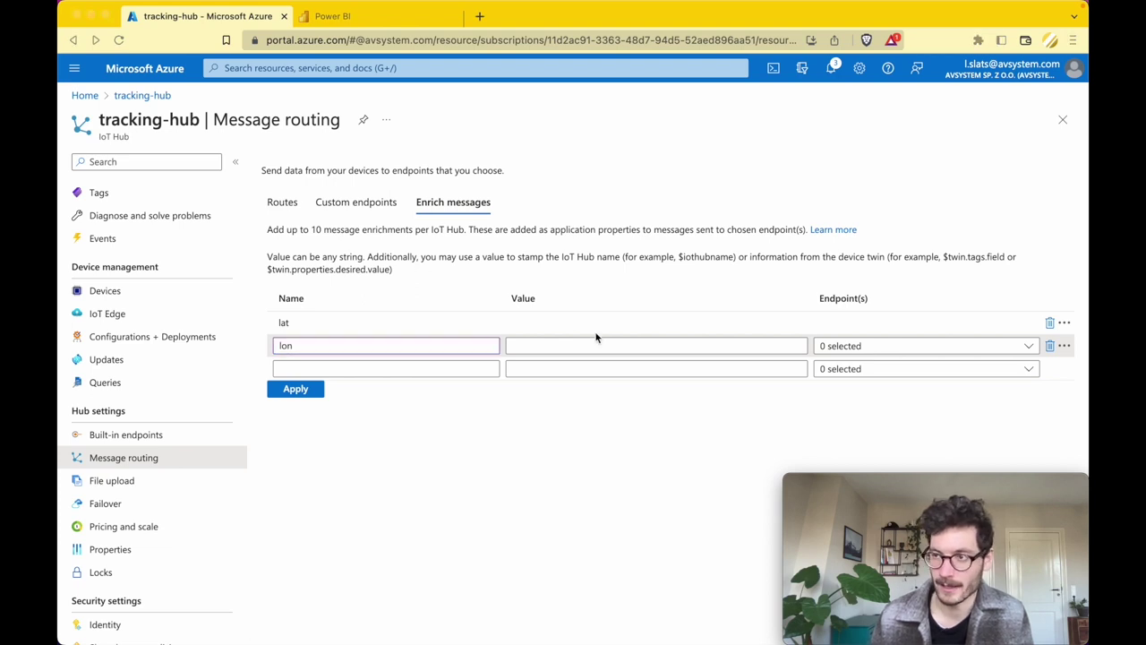
# Set the lat enrichment's value to $twin.properties.reported.lwm2m.6.0.0.value and its endpoint to events.
pyautogui.click(526, 324)
pyautogui.write('$twin.properties.reported.lwm2m.6.0.0.value')
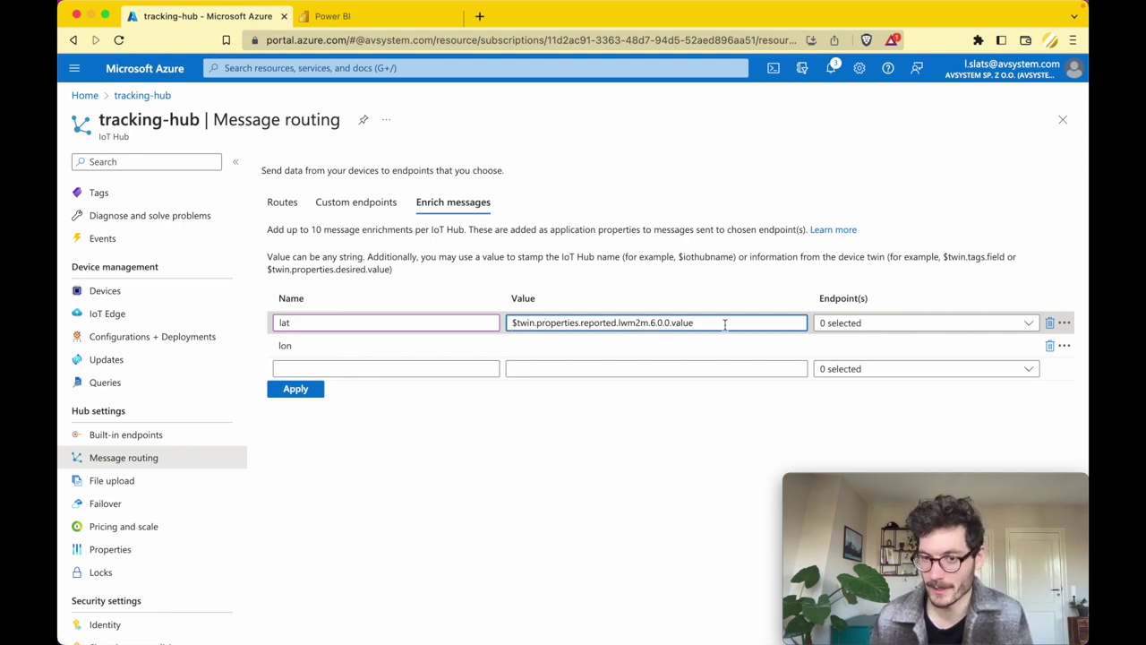
pyautogui.click(665, 322)
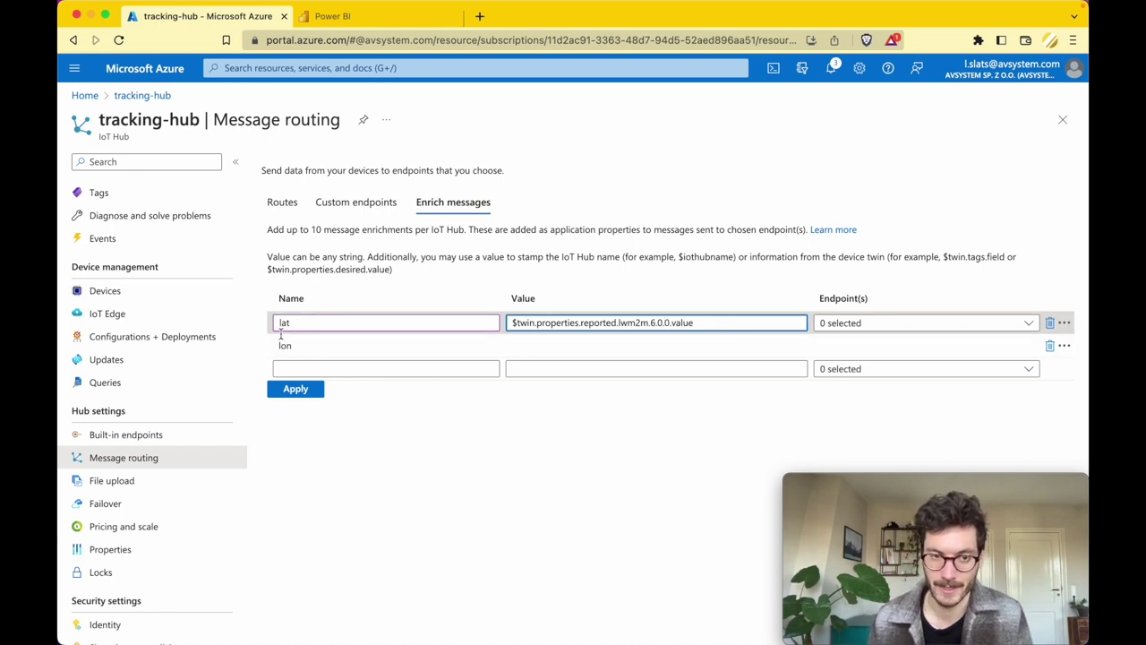
pyautogui.click(903, 326)
pyautogui.click(868, 368)
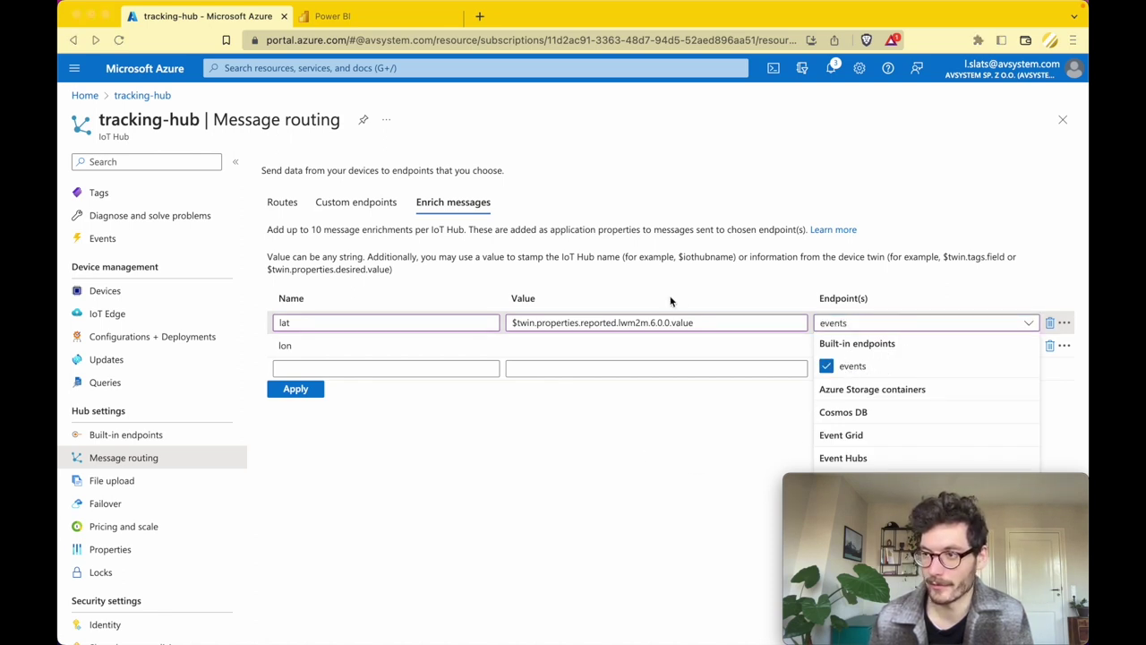
# Set the lon enrichment's value to $twin.properties.reported.lwm2m.6.0.1.value and its endpoint to events, and apply the enrichments.
pyautogui.click(555, 352)
pyautogui.write('$twin.properties.reported.lwm2m.6.0.0.value')
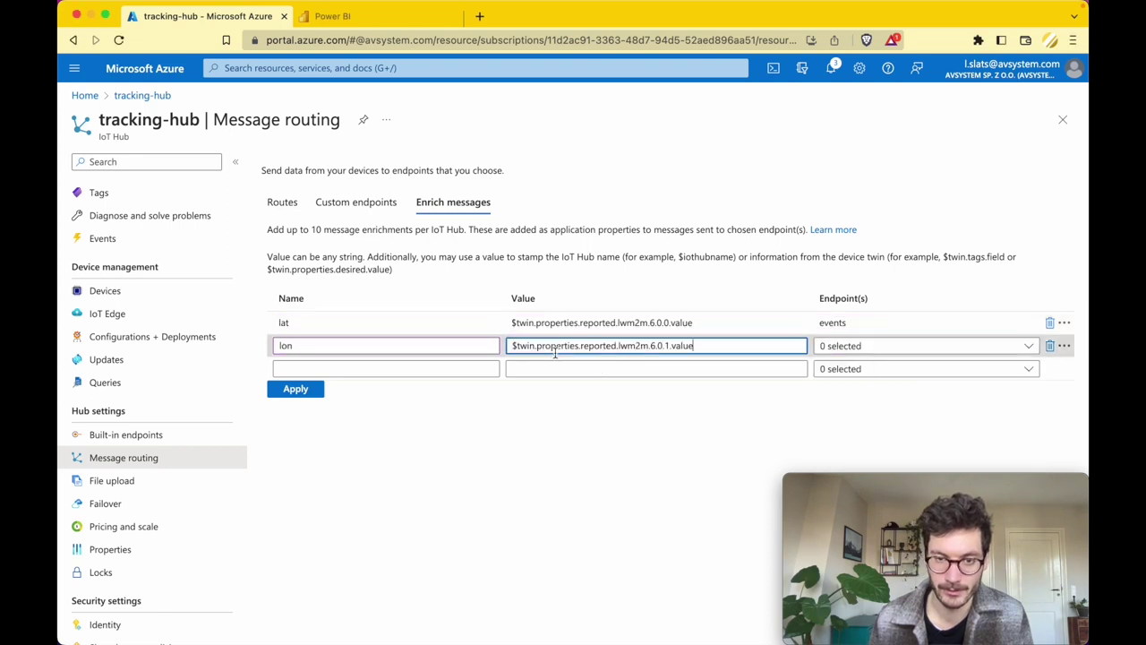
pyautogui.click(670, 347)
pyautogui.press('BackSpace')
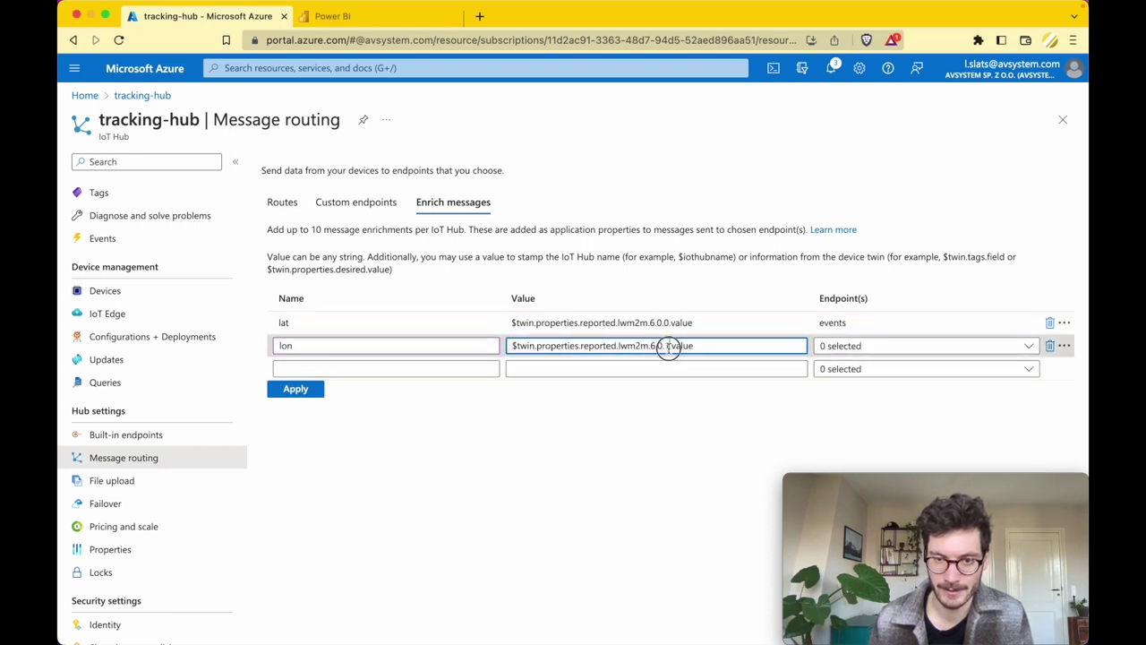
pyautogui.write('1')
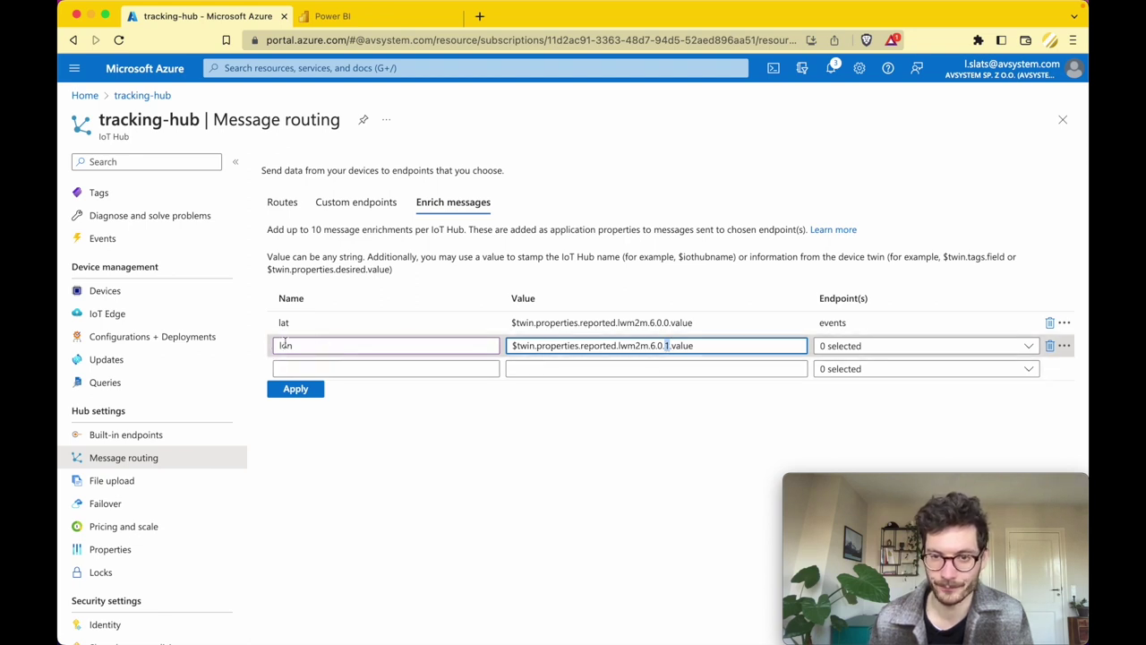
pyautogui.click(861, 350)
pyautogui.click(852, 388)
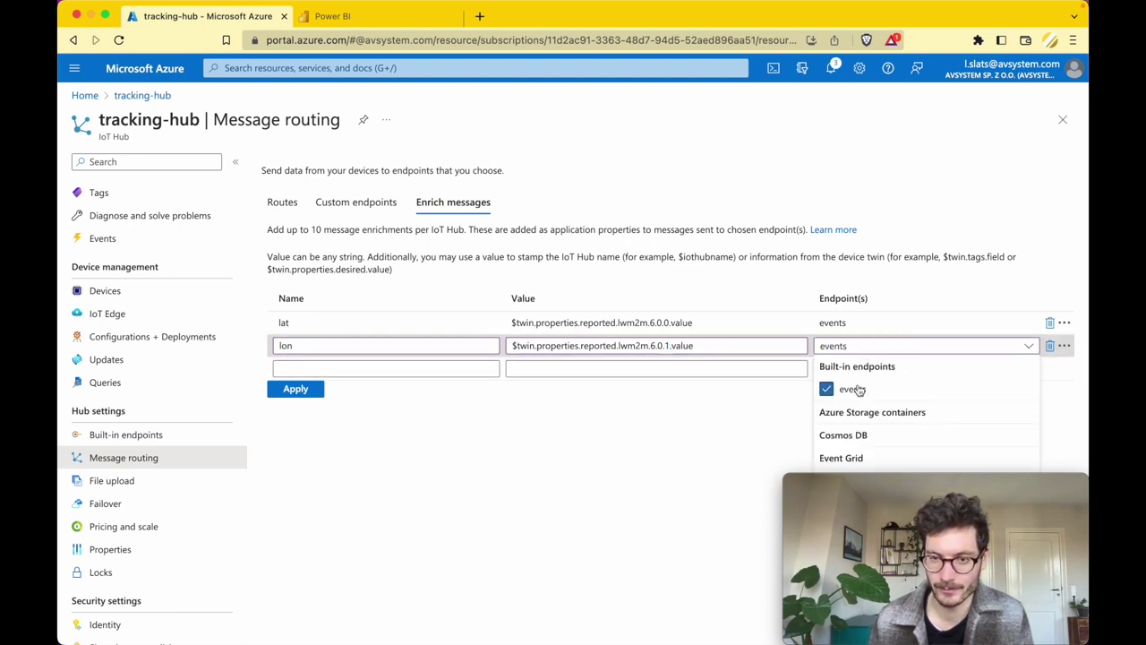
pyautogui.click(690, 435)
pyautogui.click(296, 390)
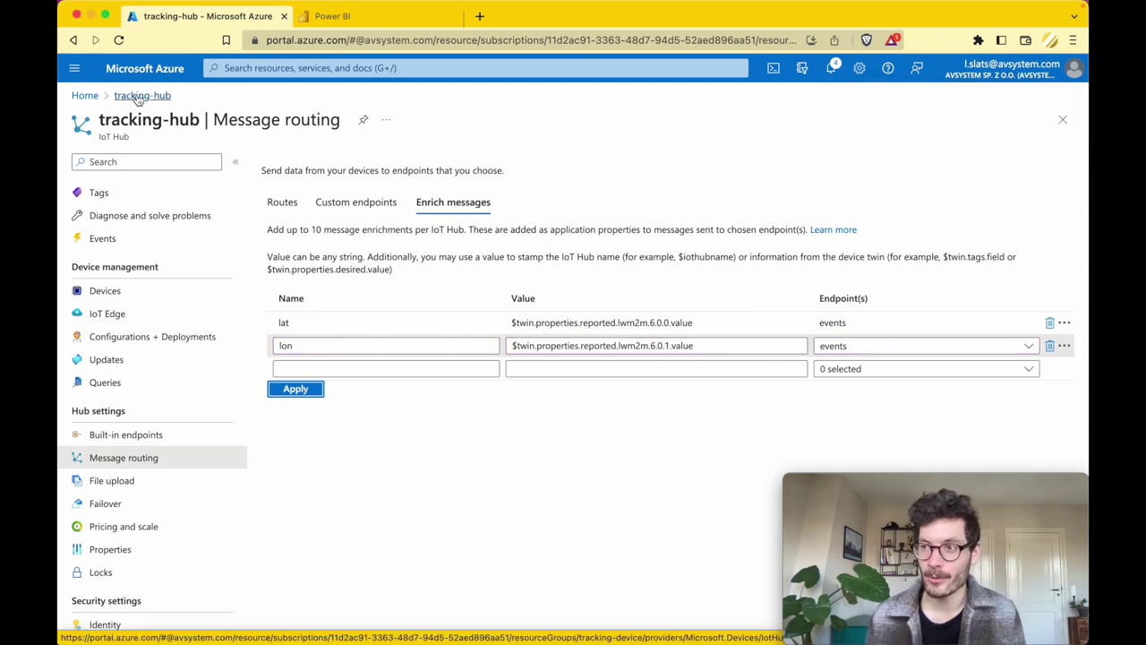
# Find the Stream Analytics jobs service in the Azure portal and begin creating a new job.
pyautogui.click(257, 69)
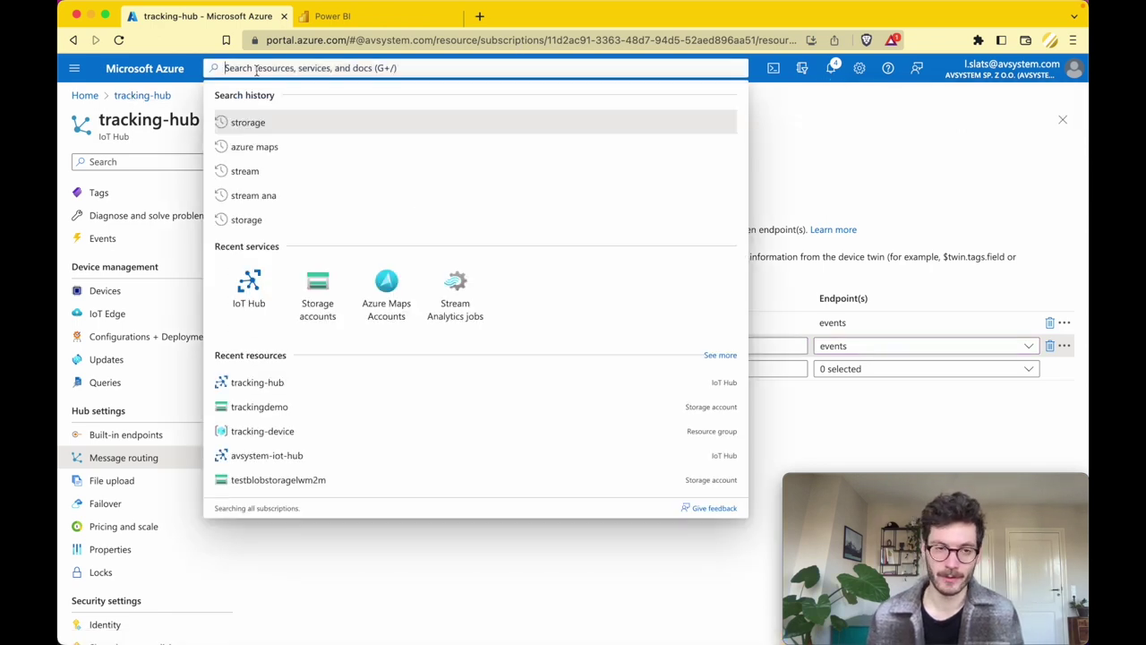
pyautogui.write('stream')
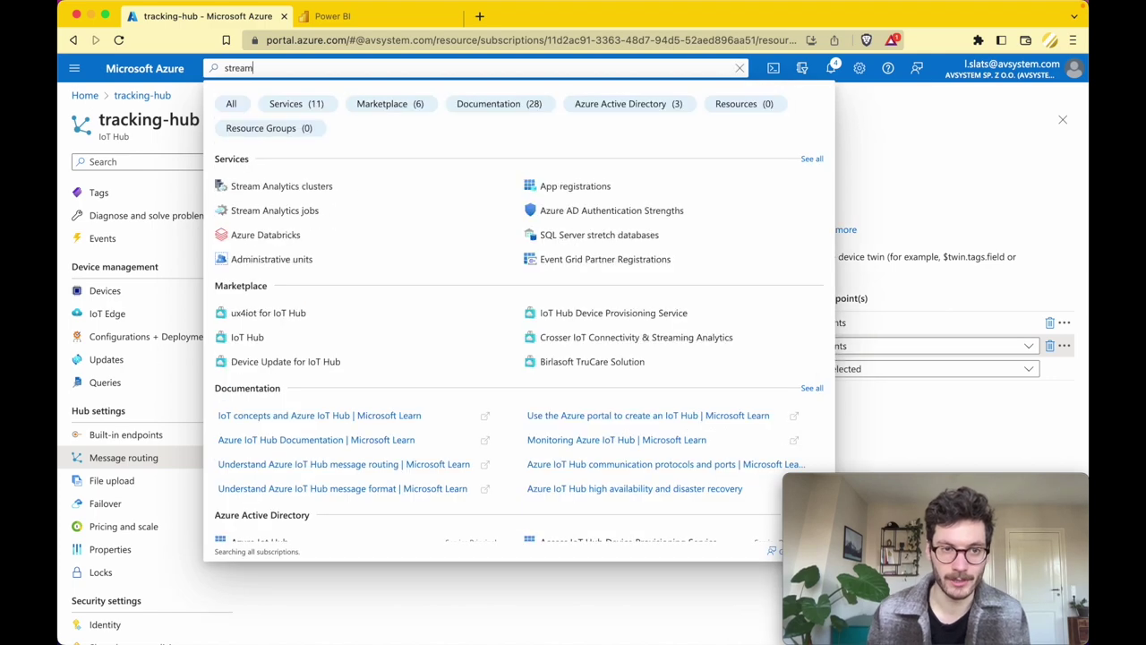
pyautogui.write('analytics job')
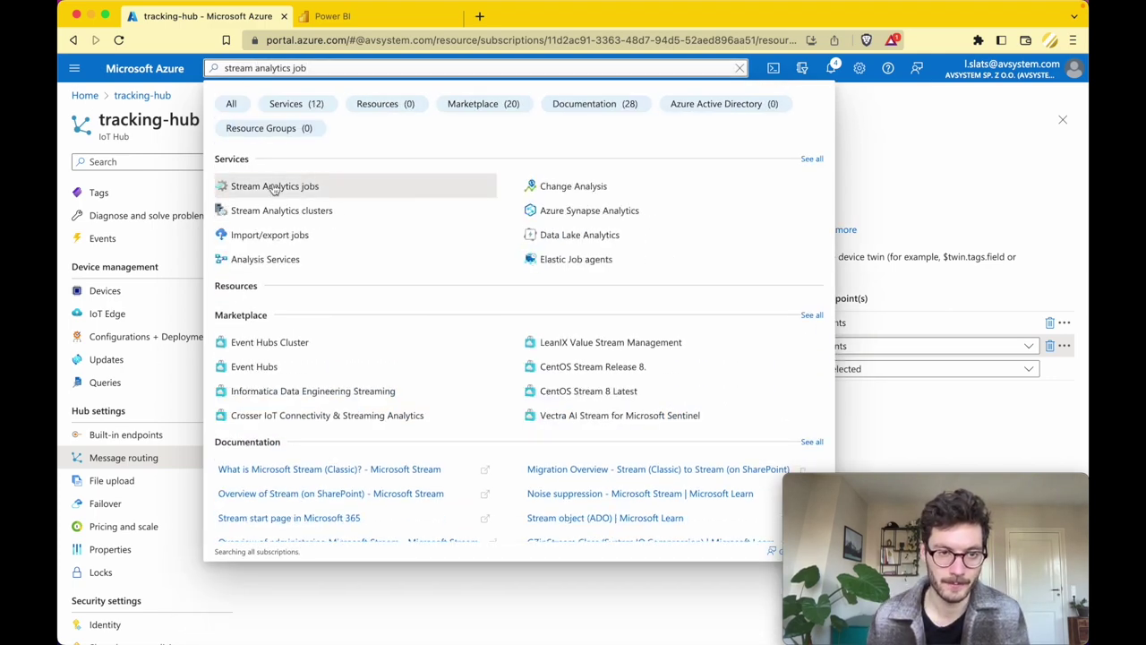
pyautogui.click(254, 187)
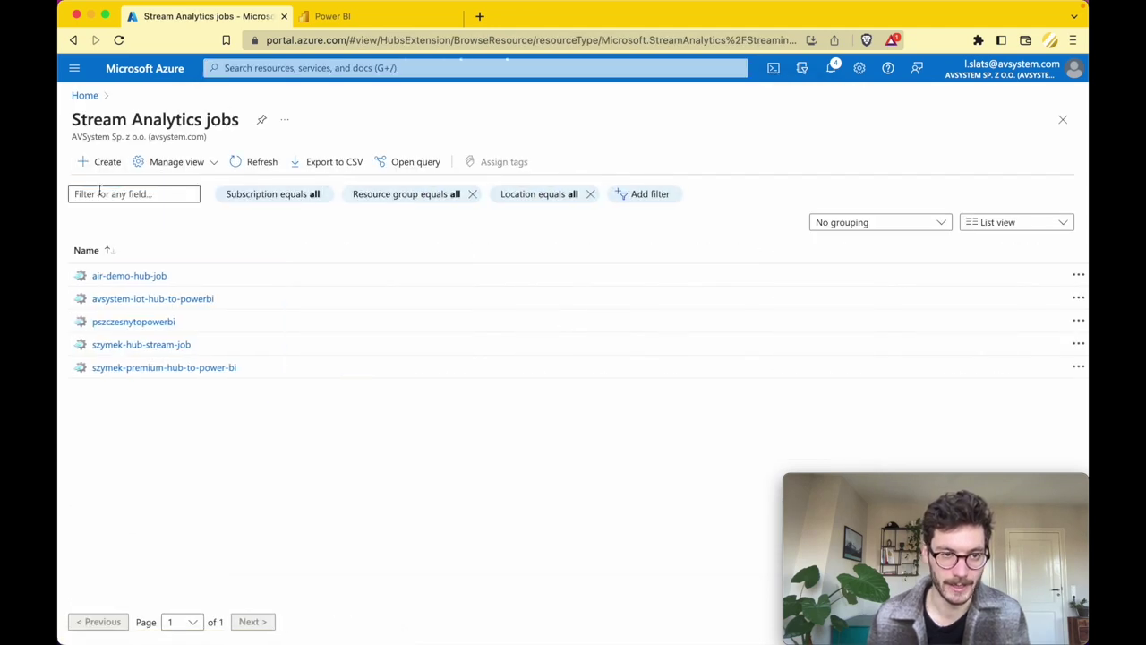
pyautogui.click(100, 162)
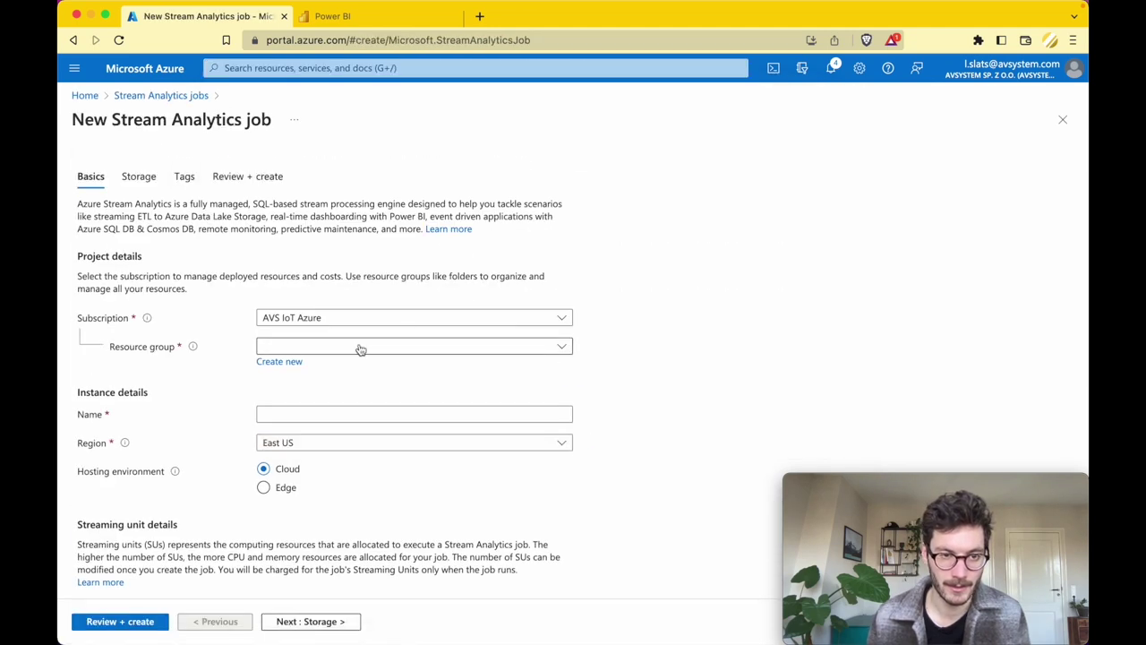
# Assign the new Stream Analytics job to the tracking-device resource group and name it tracking-stream.
pyautogui.click(312, 351)
pyautogui.write('track')
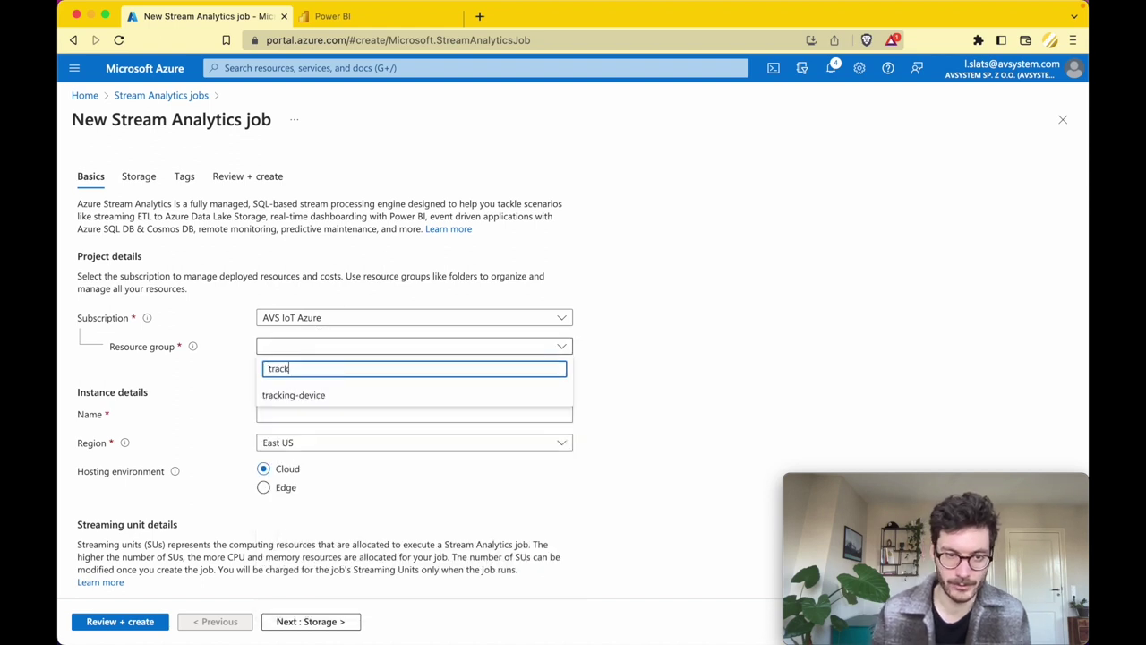
pyautogui.click(302, 391)
pyautogui.scroll(-1, 211, 370)
pyautogui.click(275, 360)
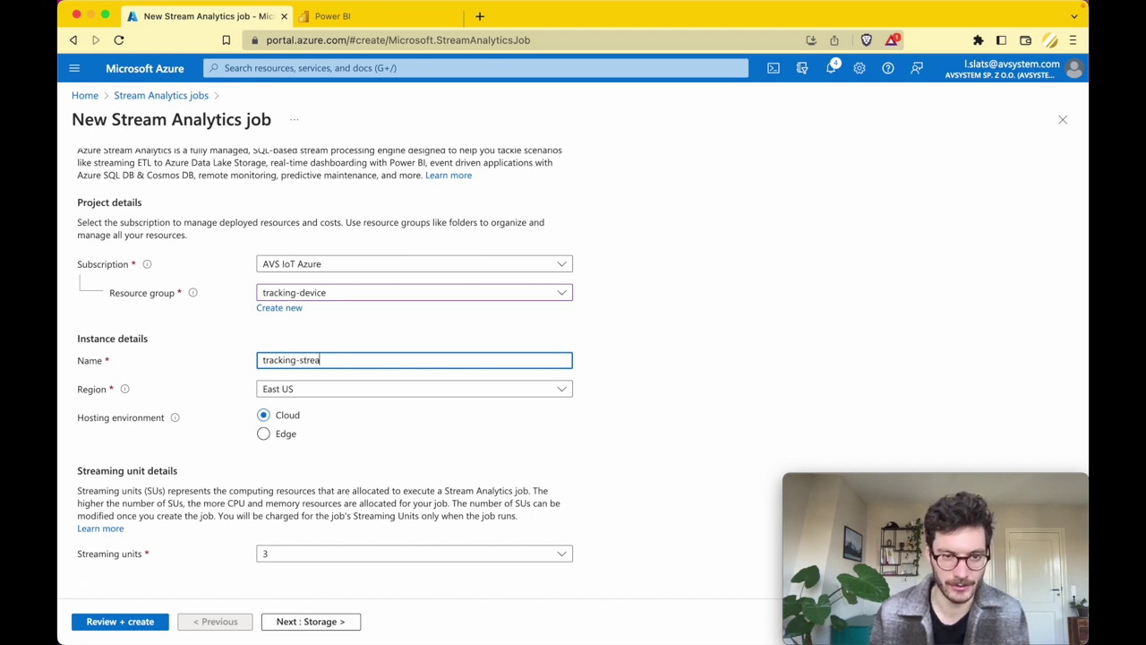
pyautogui.write('tracking-stream')
# Set the job's region to West Europe, then review and create the Stream Analytics job.
pyautogui.click(337, 389)
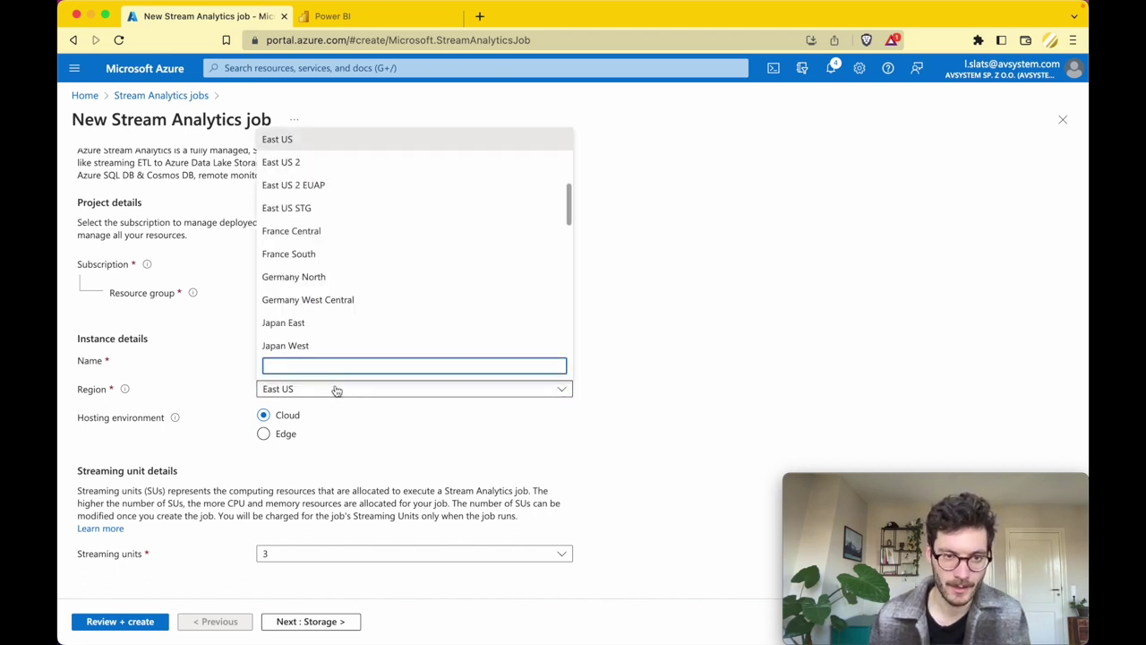
pyautogui.write('eus')
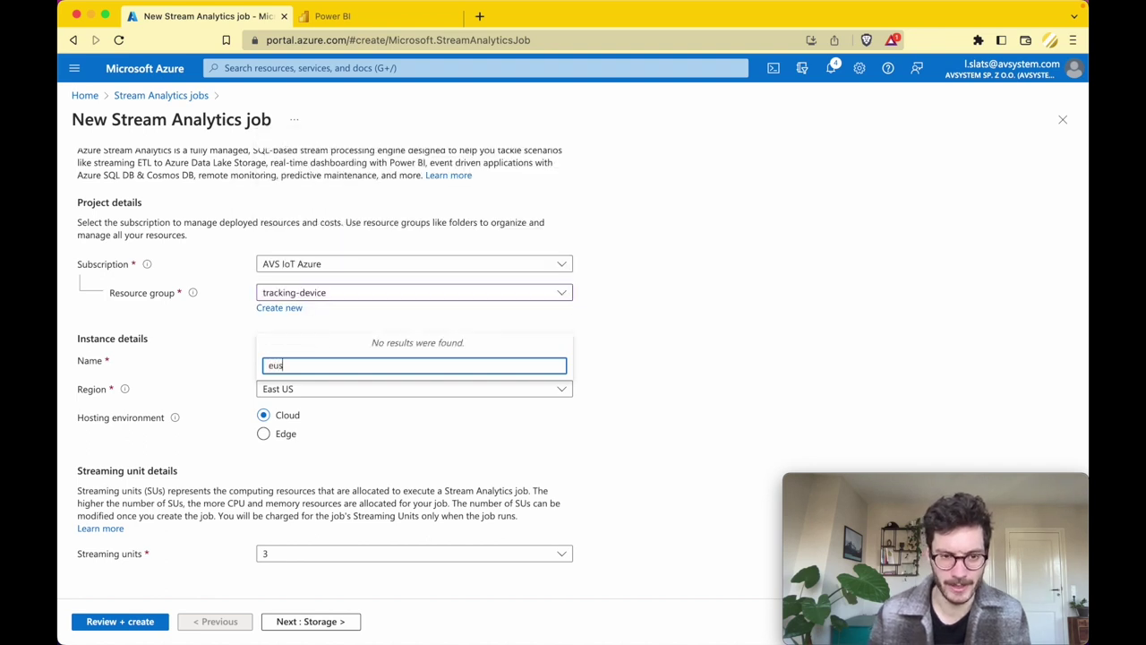
pyautogui.press('BackSpace')
pyautogui.press('BackSpace')
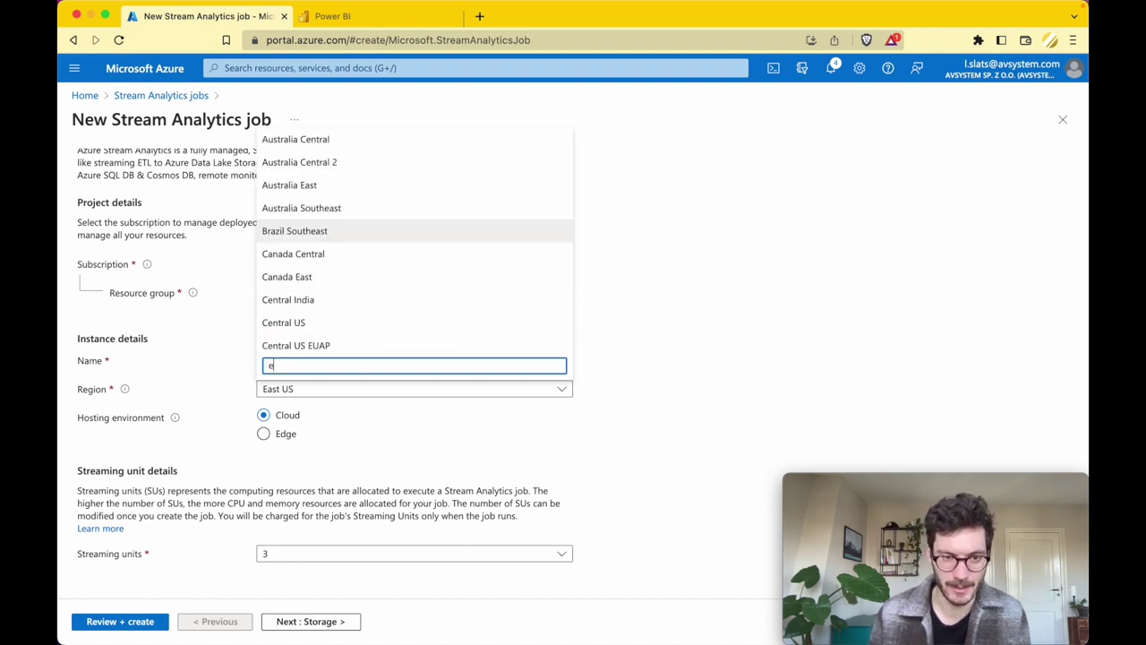
pyautogui.write('u')
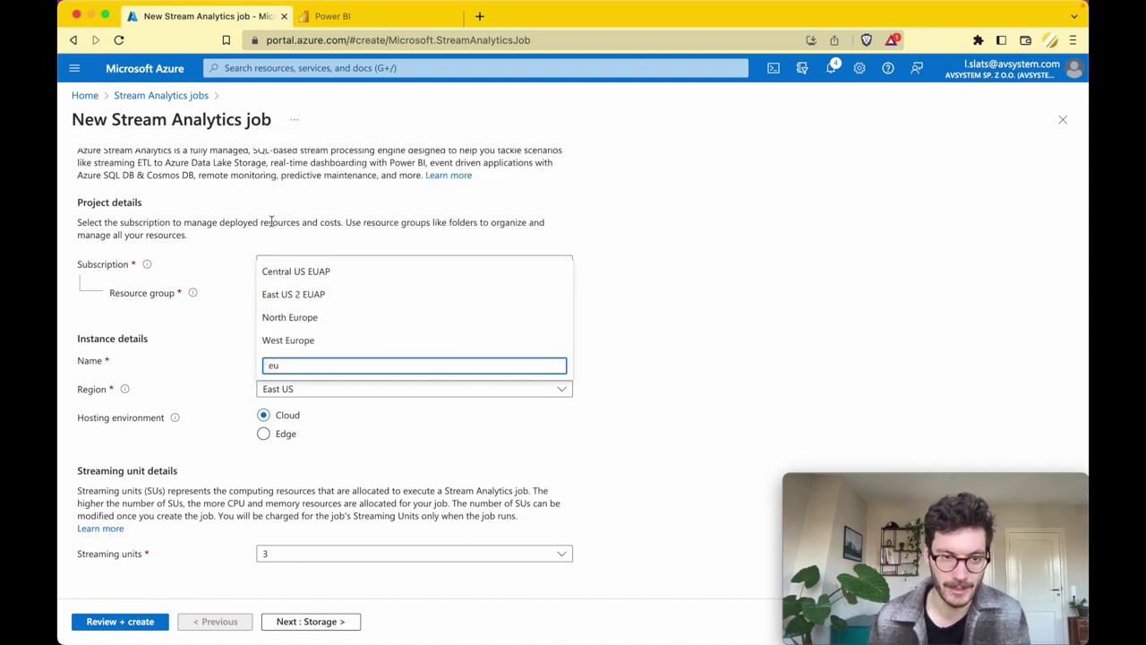
pyautogui.click(295, 341)
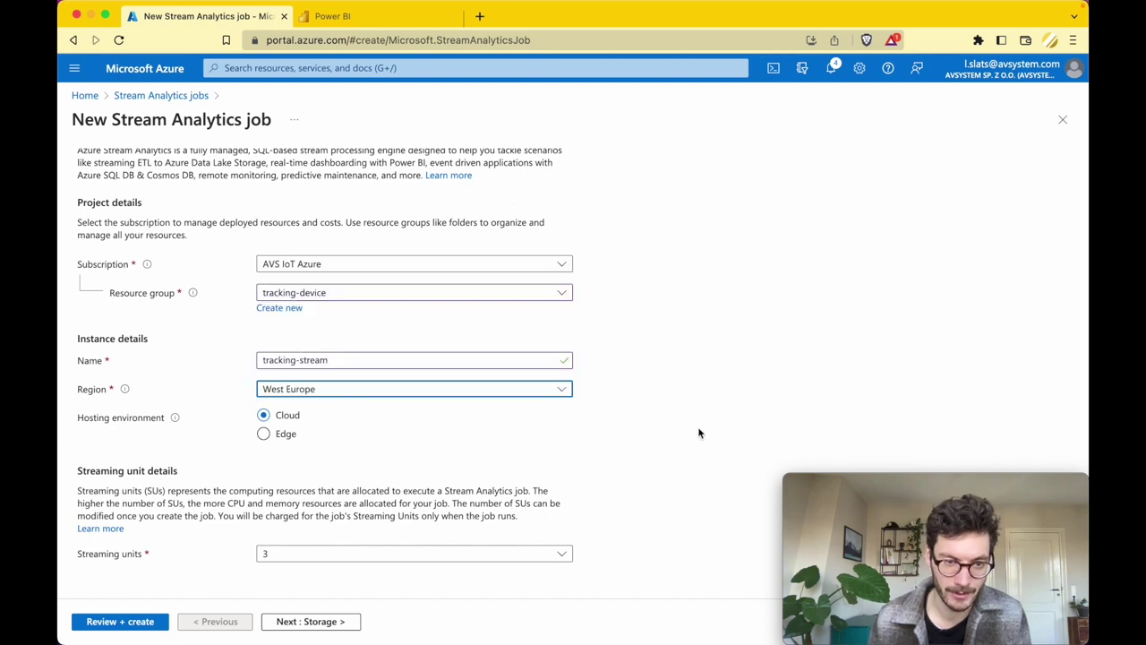
pyautogui.click(118, 621)
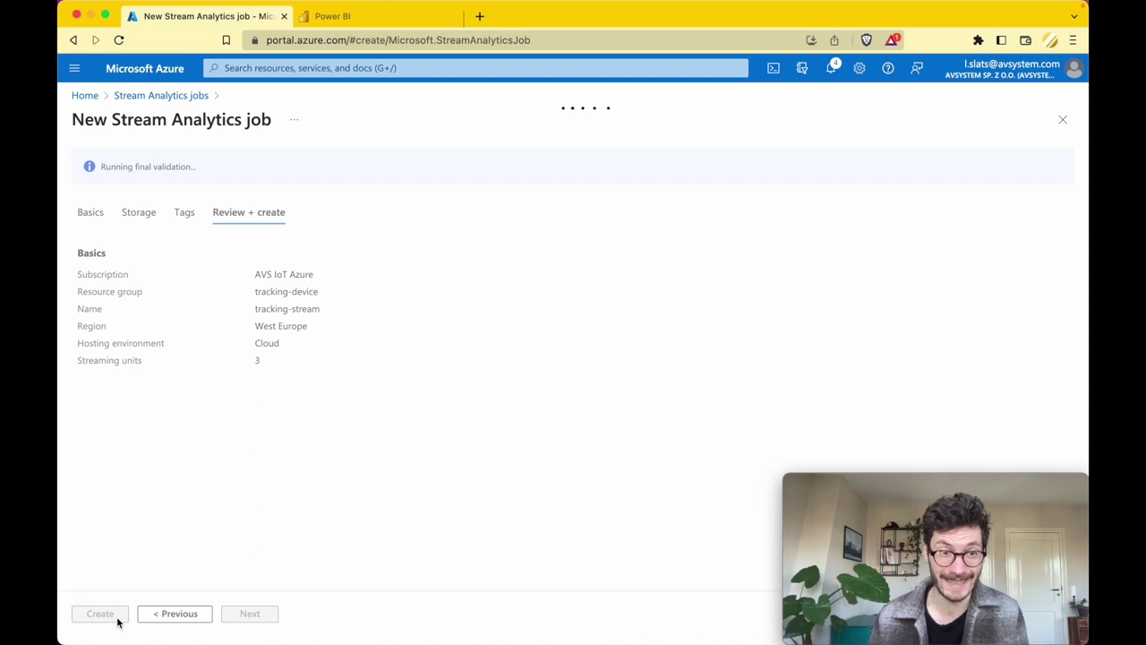
pyautogui.click(99, 613)
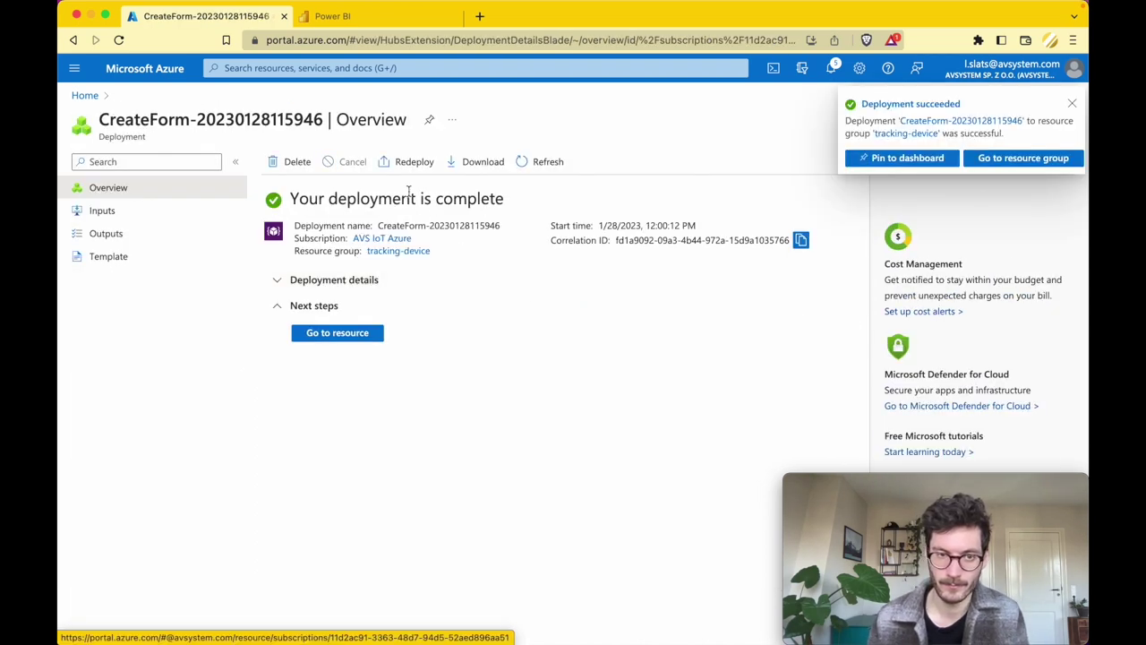
# Open the deployed tracking-stream job and start a new IoT Hub stream input with the alias tracking-input.
pyautogui.click(337, 333)
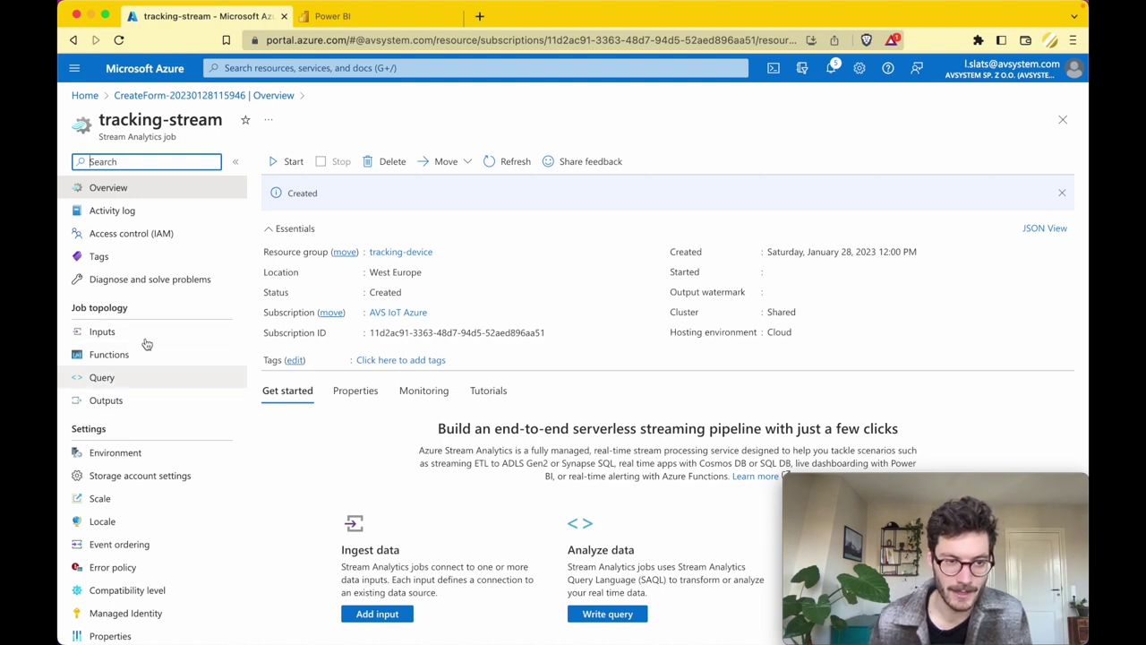
pyautogui.click(109, 343)
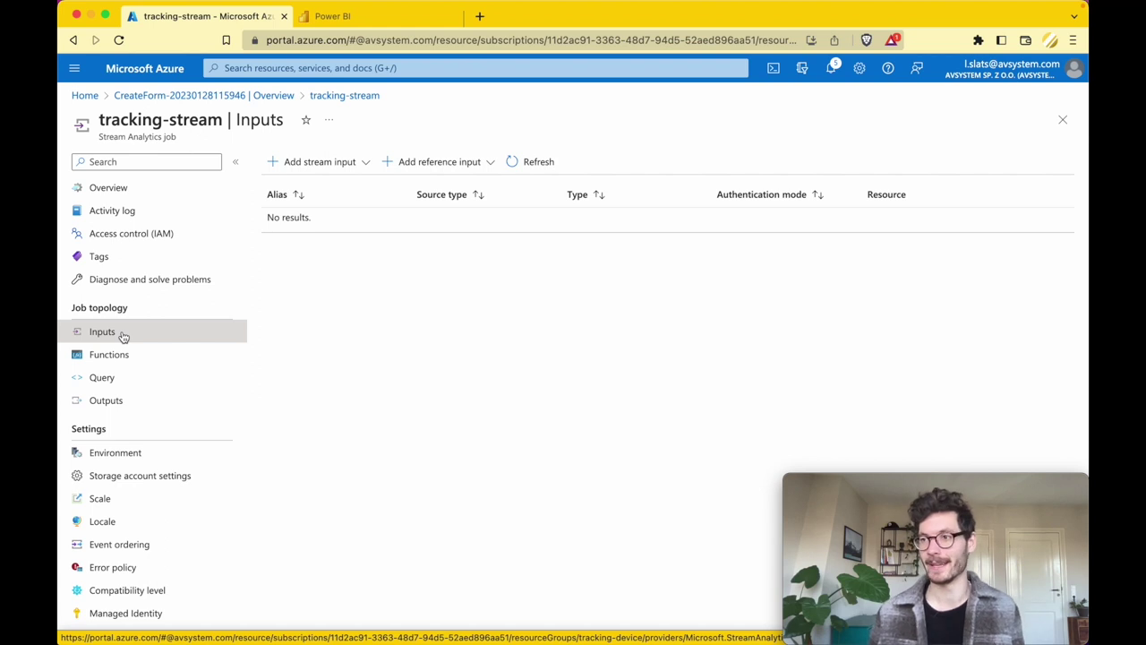
pyautogui.click(304, 162)
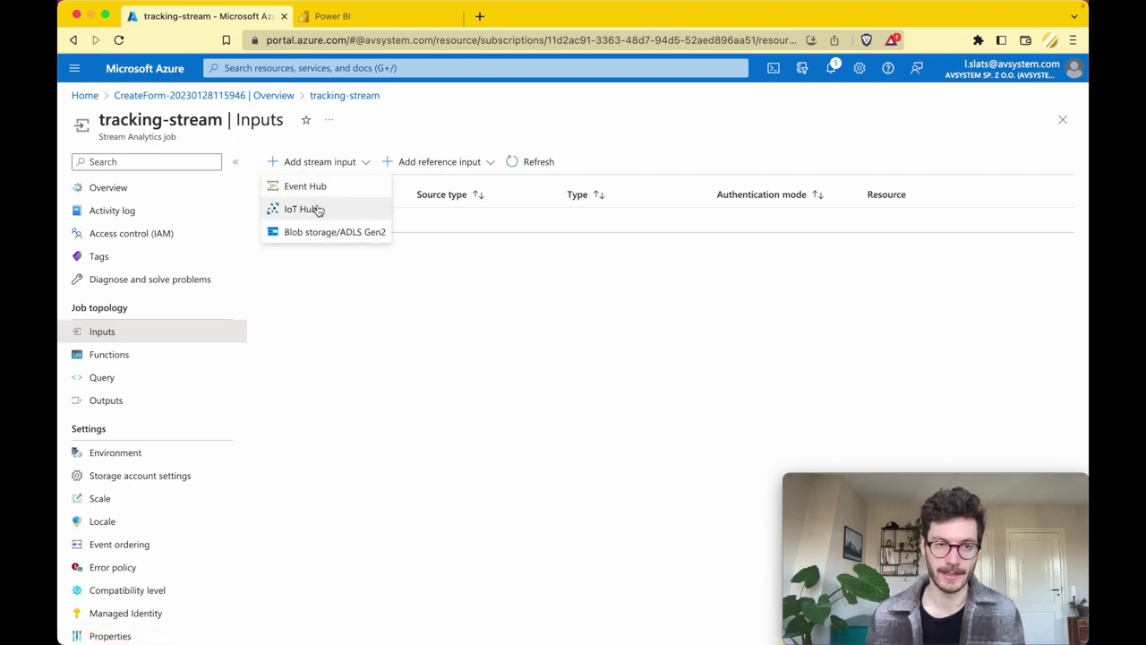
pyautogui.click(314, 209)
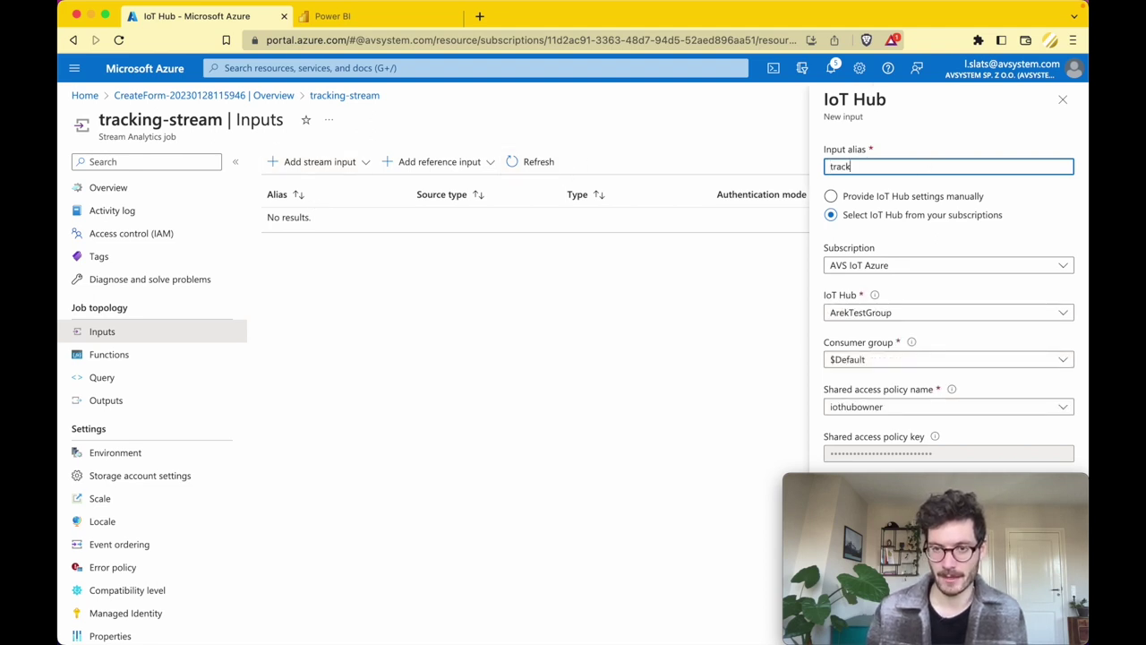
pyautogui.write('tracking-')
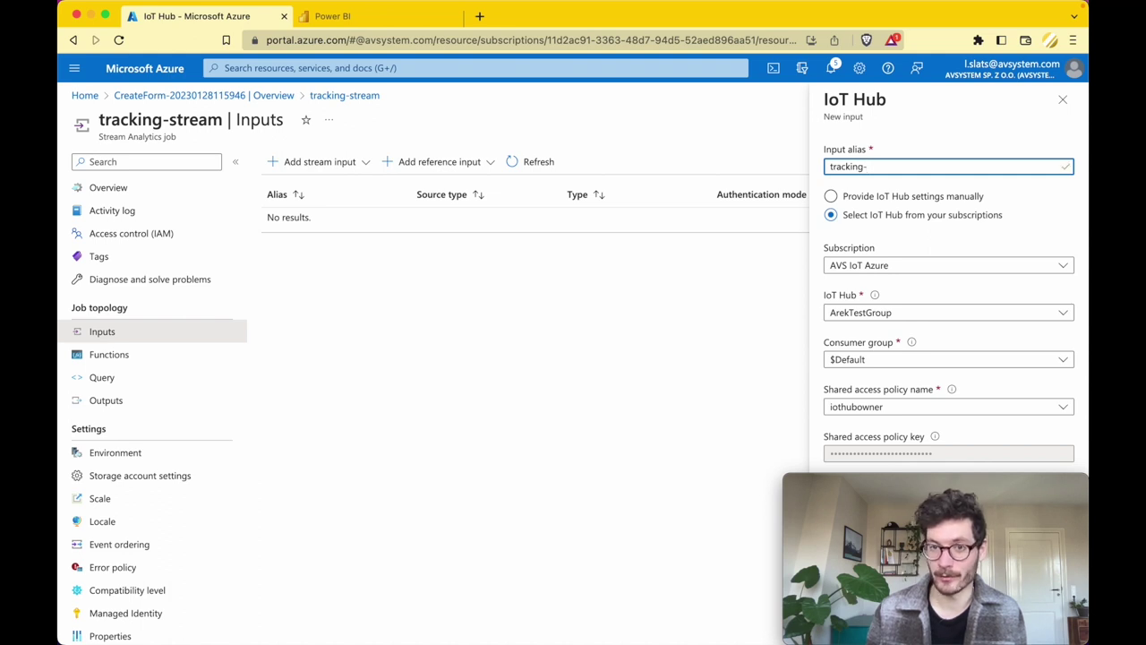
pyautogui.write('input')
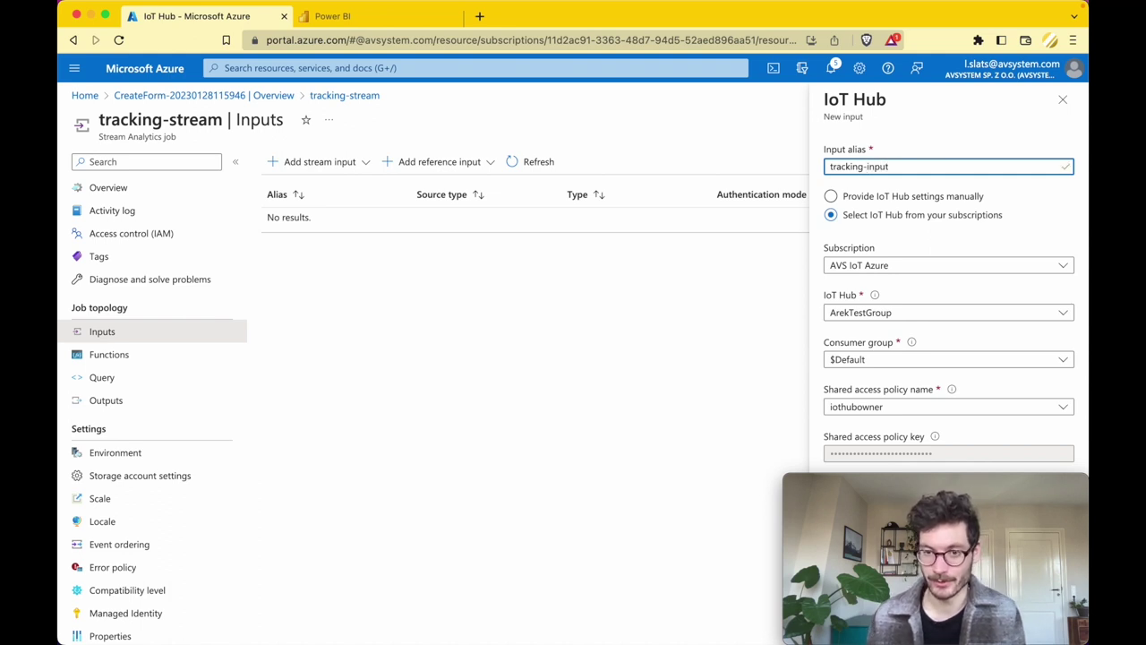
# Choose tracking-hub as the input's IoT Hub and save the stream input.
pyautogui.scroll(-3, 954, 307)
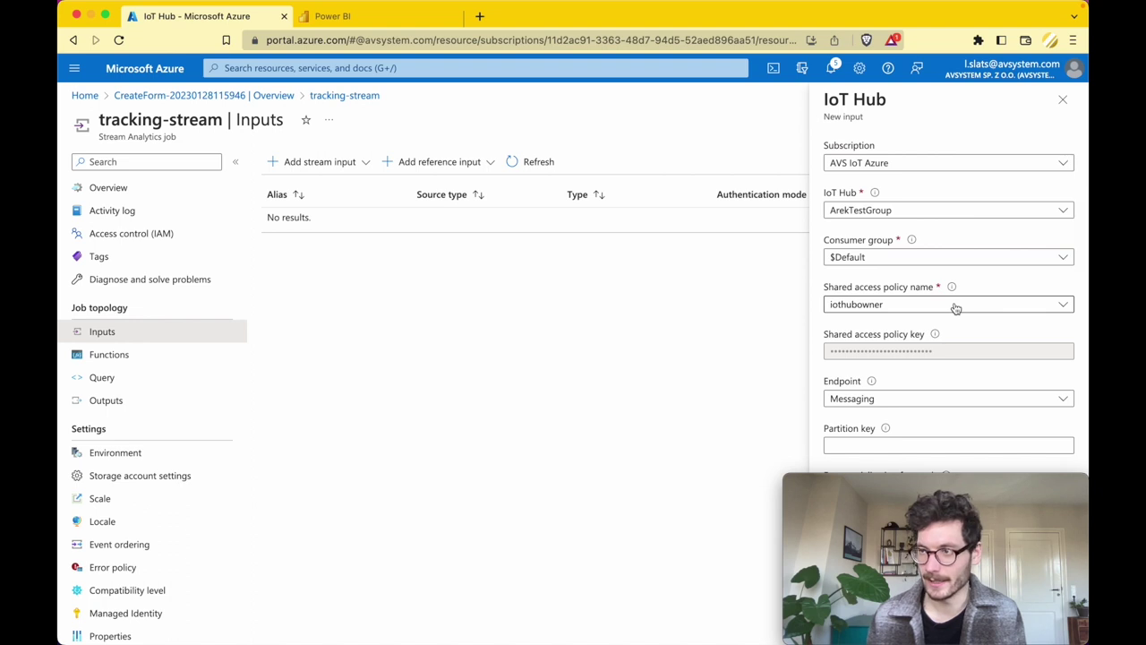
pyautogui.scroll(-1, 955, 308)
pyautogui.scroll(3, 900, 202)
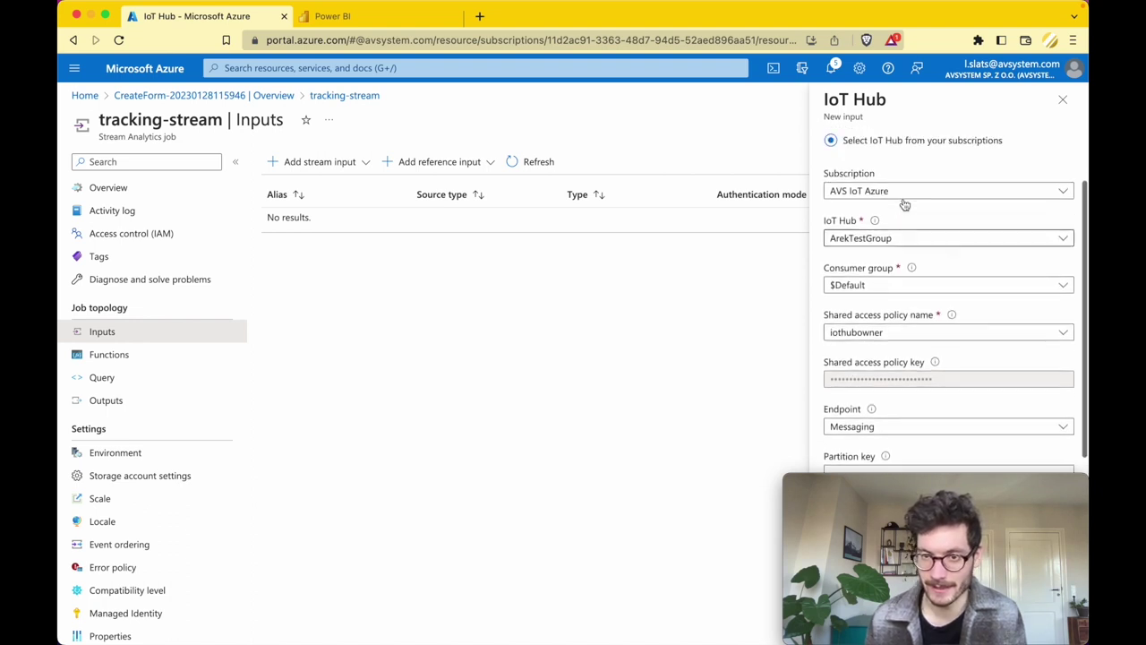
pyautogui.scroll(-1, 896, 209)
pyautogui.click(899, 228)
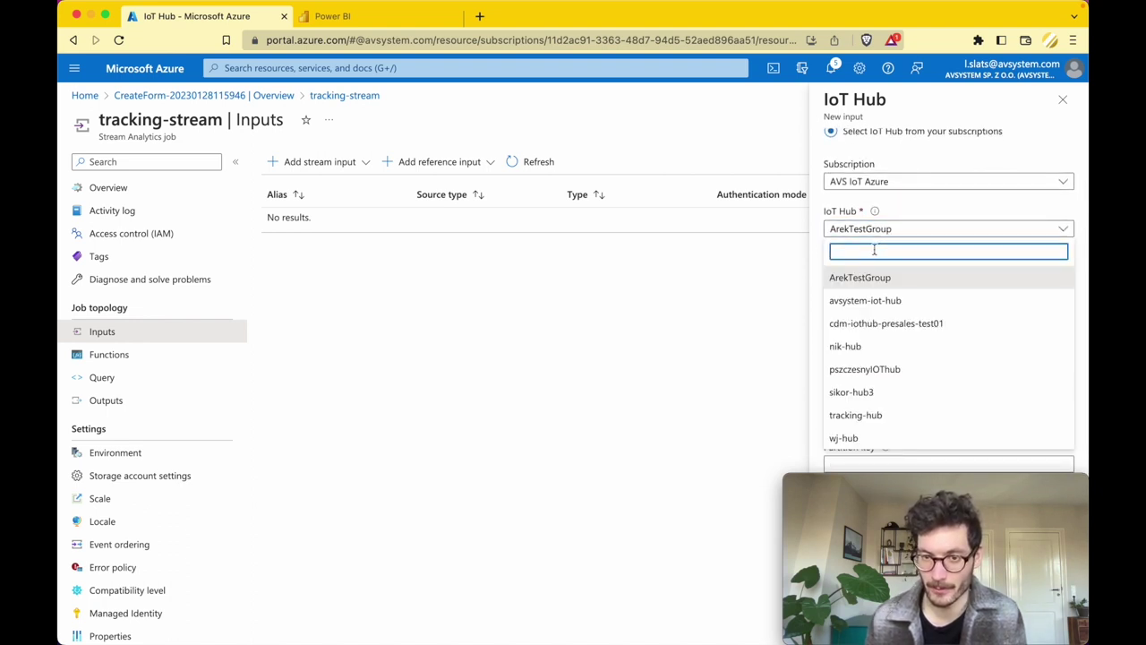
pyautogui.write('tracking')
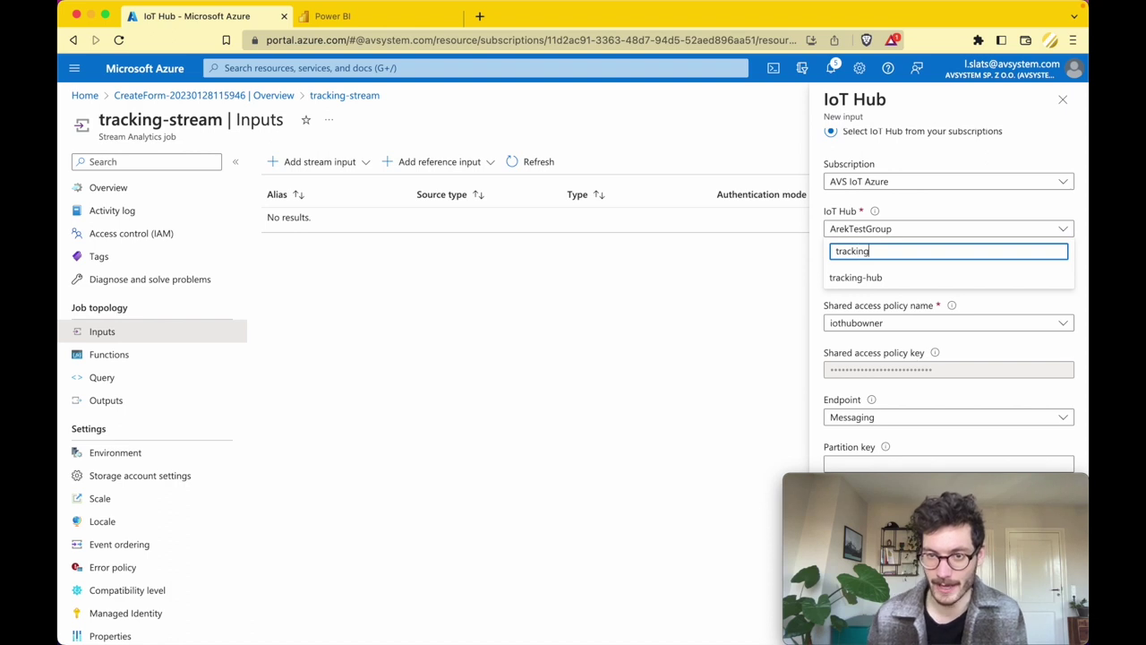
pyautogui.click(870, 277)
pyautogui.scroll(-1, 811, 298)
pyautogui.scroll(-3, 812, 298)
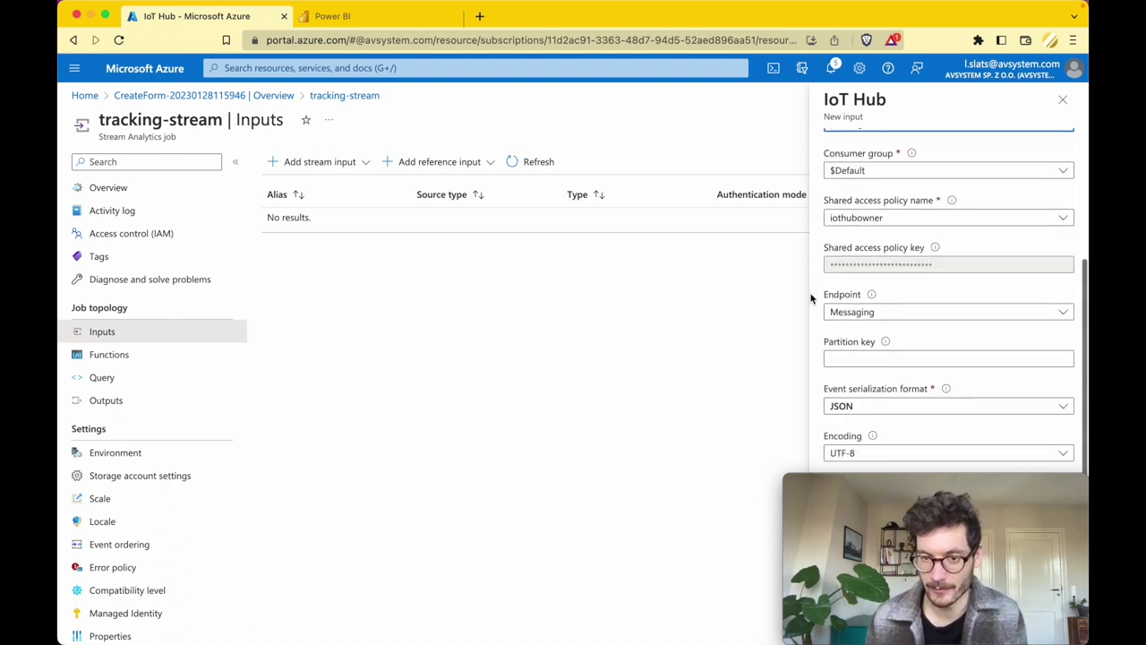
pyautogui.click(851, 562)
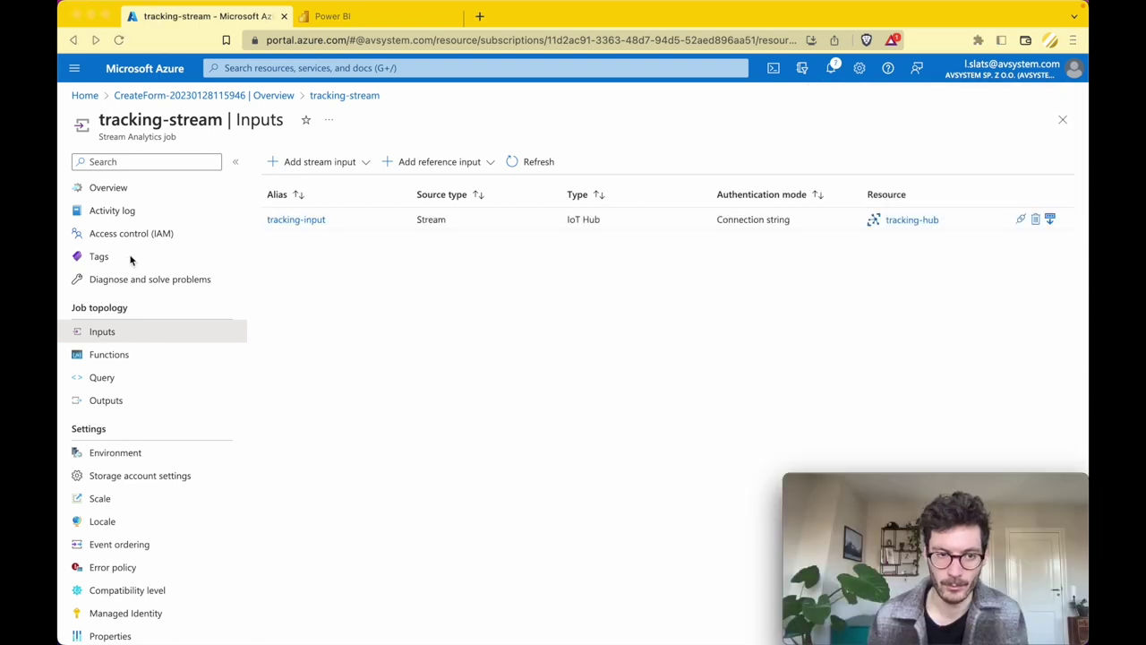
# Start a new Power BI output for the job with the alias tracking-output, providing the Power BI settings manually.
pyautogui.click(105, 402)
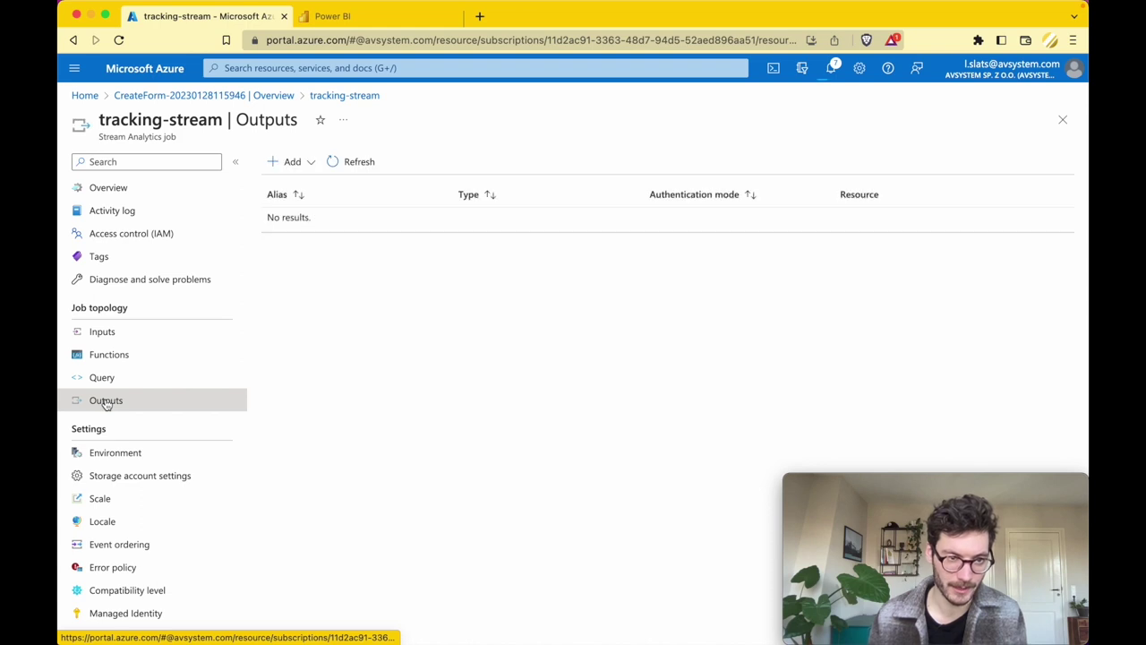
pyautogui.click(289, 161)
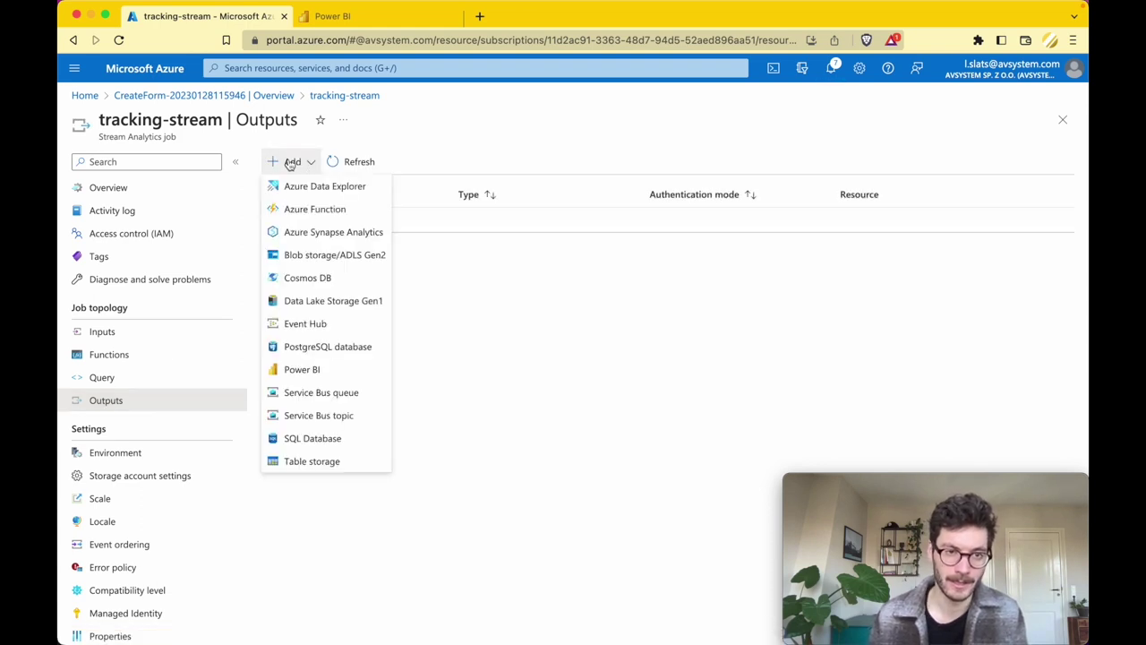
pyautogui.click(300, 370)
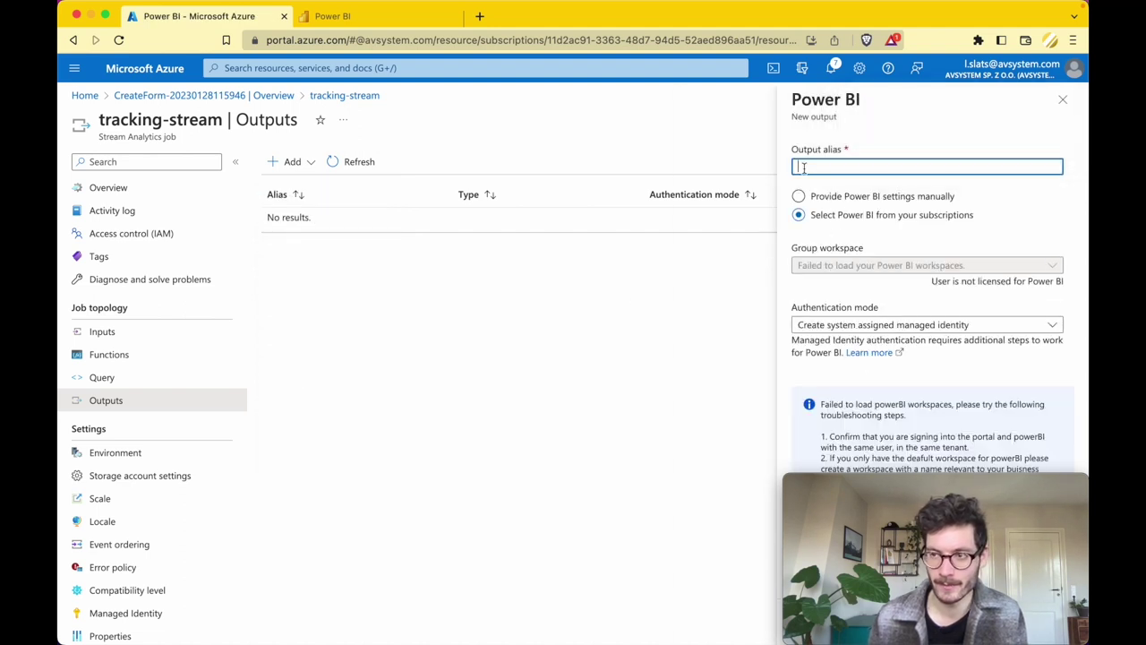
pyautogui.write('tracking-output')
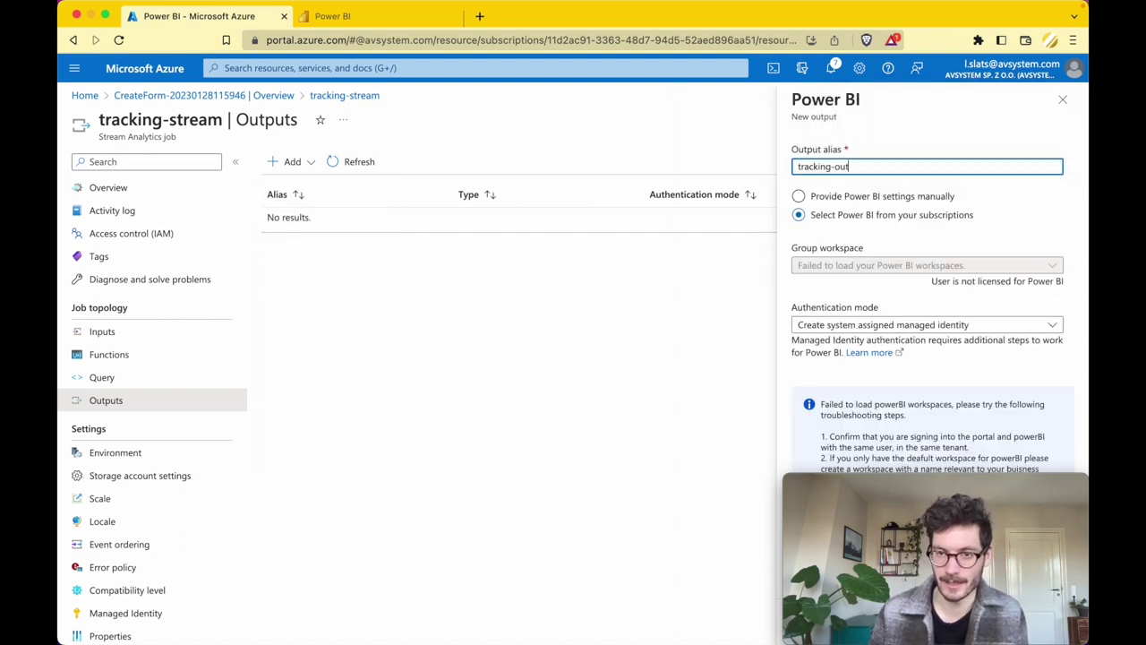
pyautogui.click(822, 195)
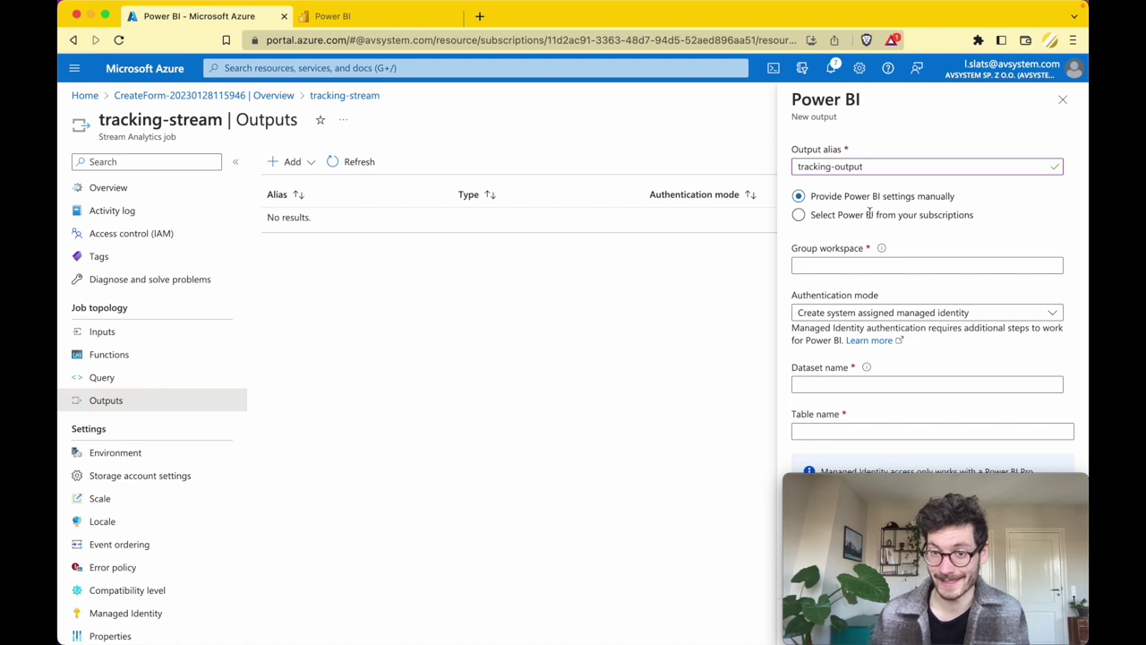
# Fill in the output's group workspace with the tracking-workspace ID copied from its Power BI web address.
pyautogui.click(849, 259)
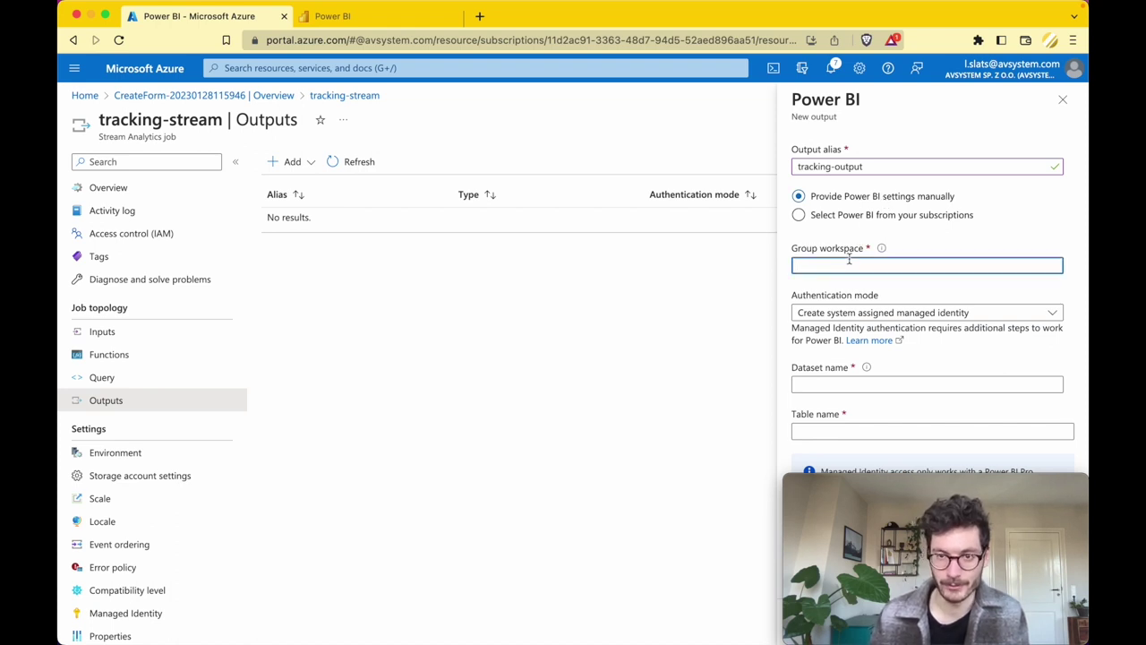
pyautogui.click(359, 17)
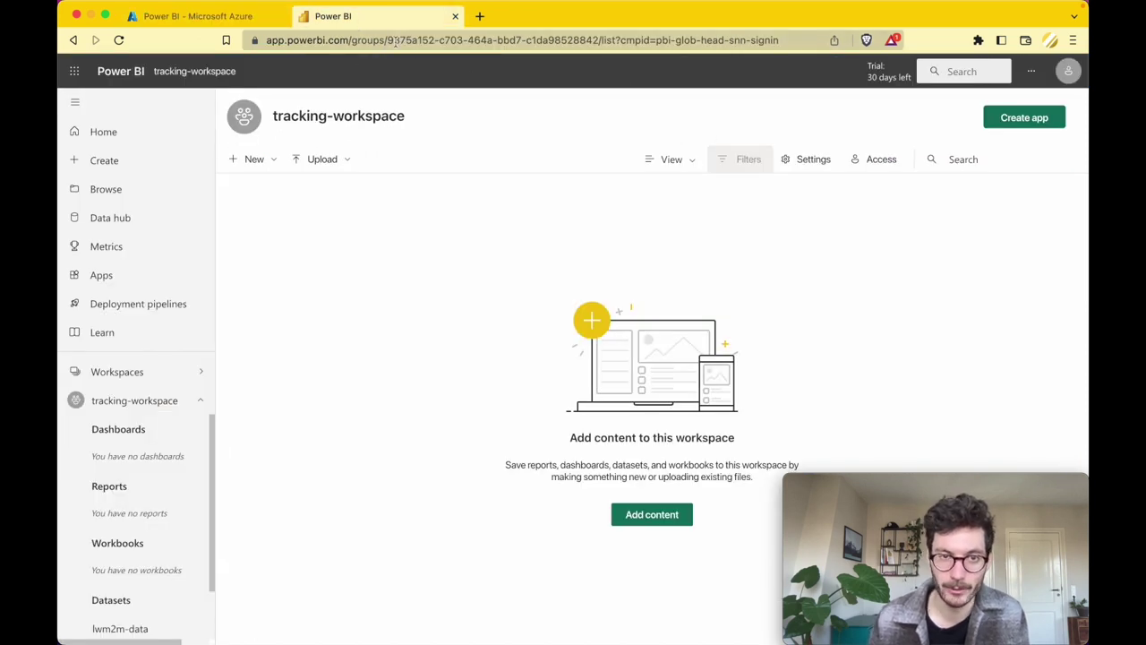
pyautogui.moveTo(389, 41); pyautogui.dragTo(599, 42)
pyautogui.press('super+c')
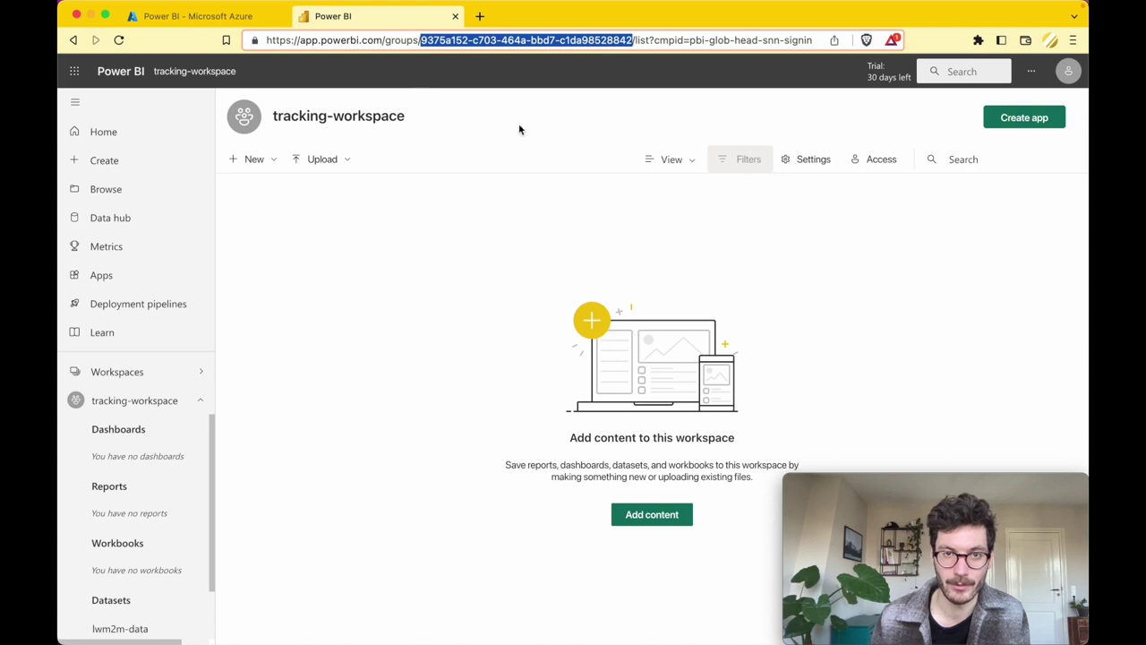
pyautogui.click(195, 16)
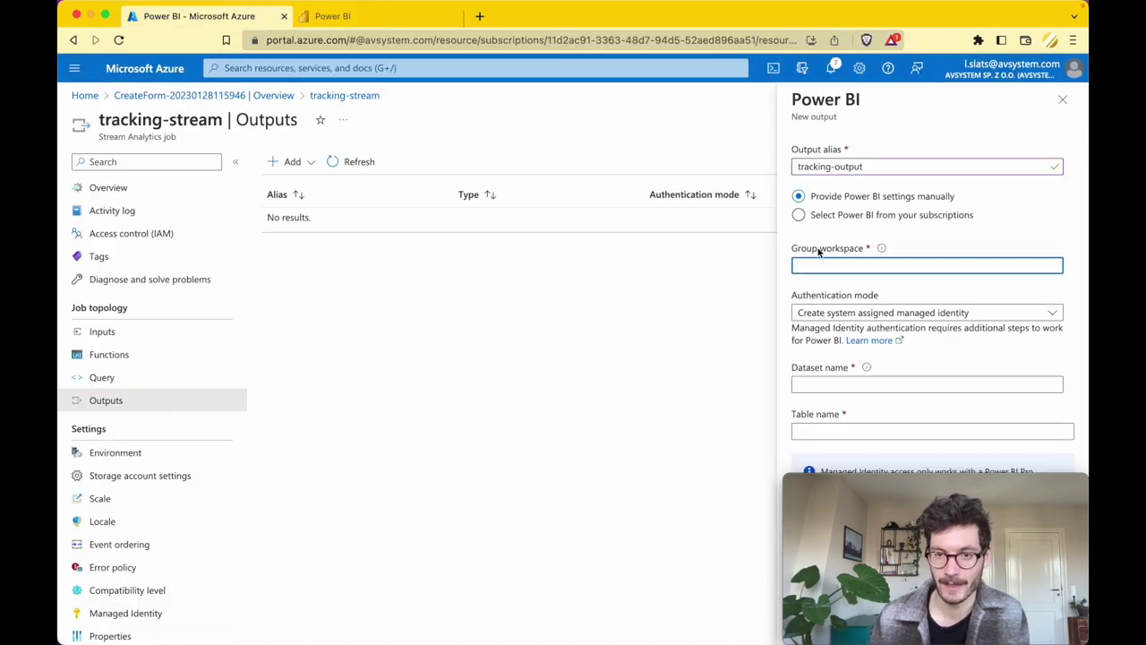
pyautogui.press('super+v')
# Set the output's authentication mode to User token and its dataset name to lwm2m.
pyautogui.click(811, 313)
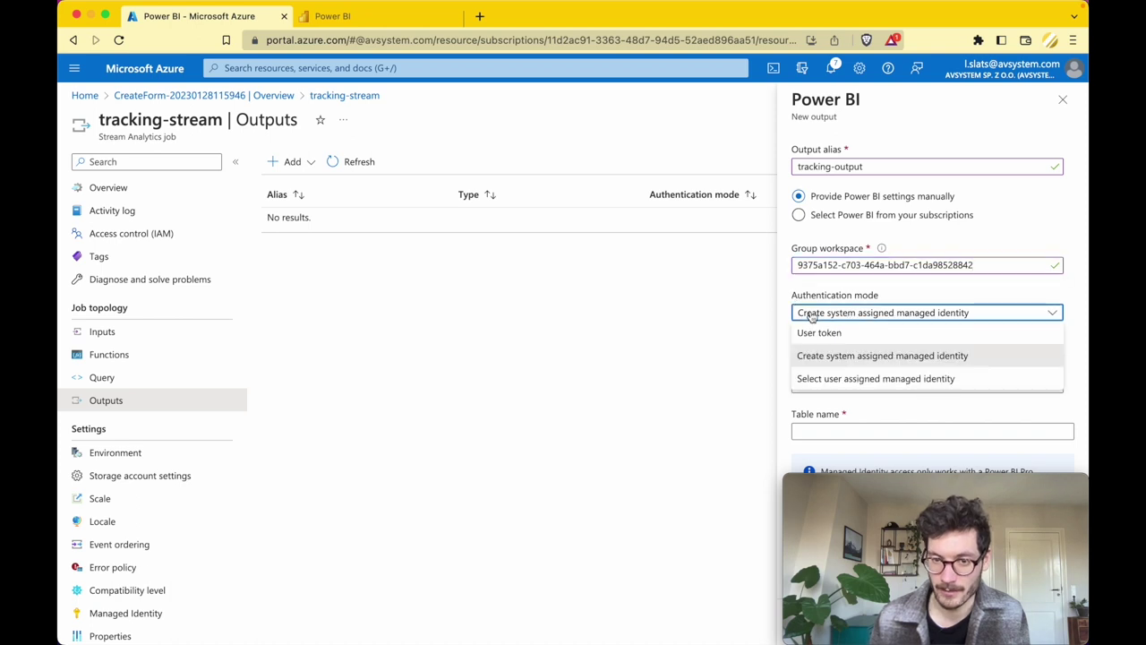
pyautogui.click(818, 333)
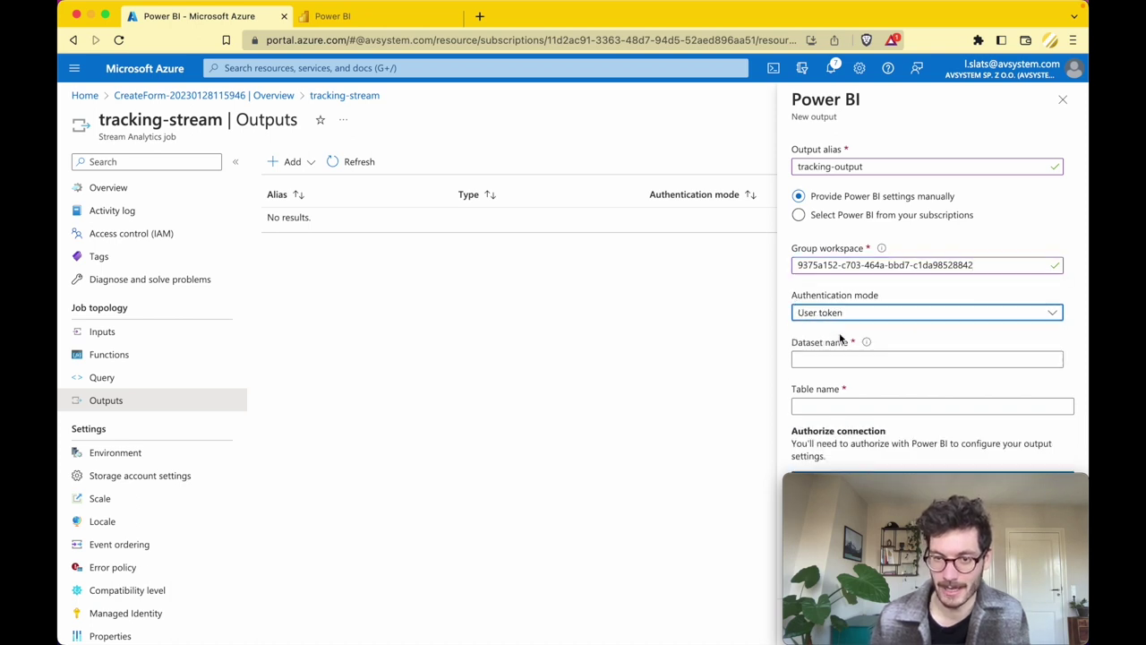
pyautogui.scroll(-1, 840, 337)
pyautogui.click(837, 309)
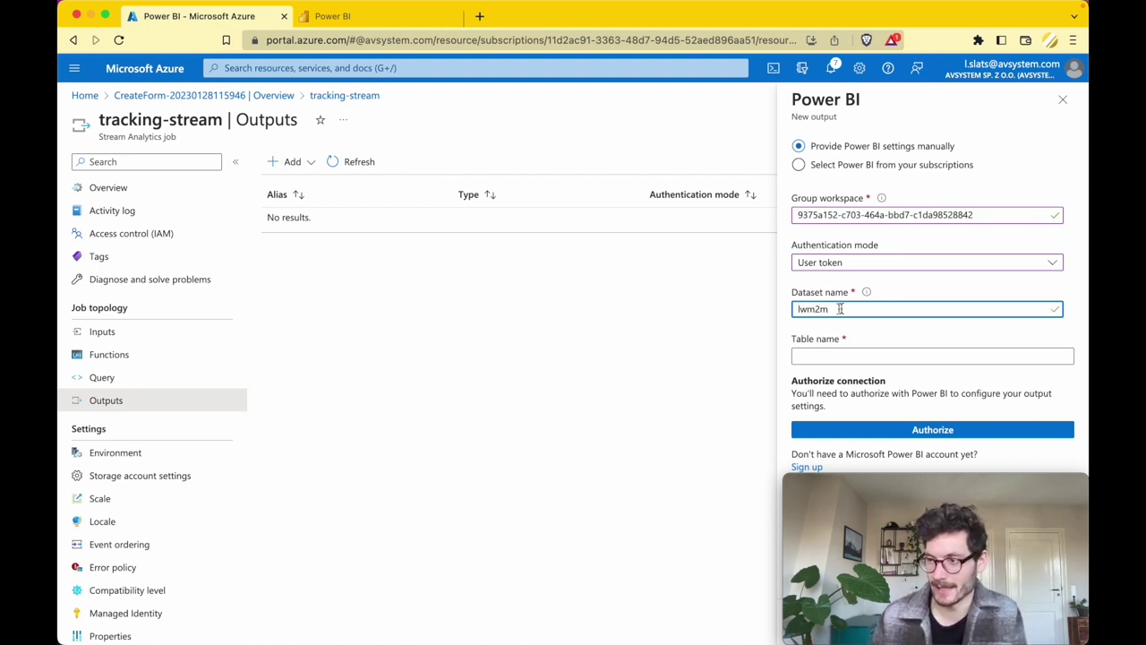
# Set the table name to data, then authorize the Power BI connection and save the output.
pyautogui.scroll(-1, 839, 309)
pyautogui.click(837, 337)
pyautogui.write('data')
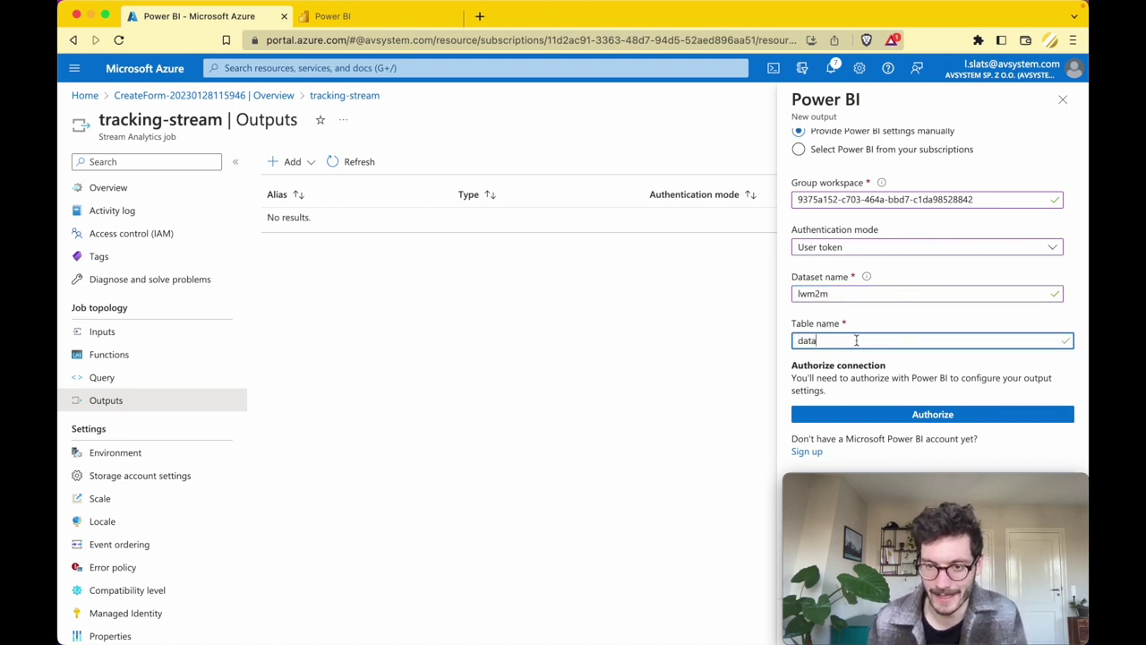
pyautogui.click(917, 420)
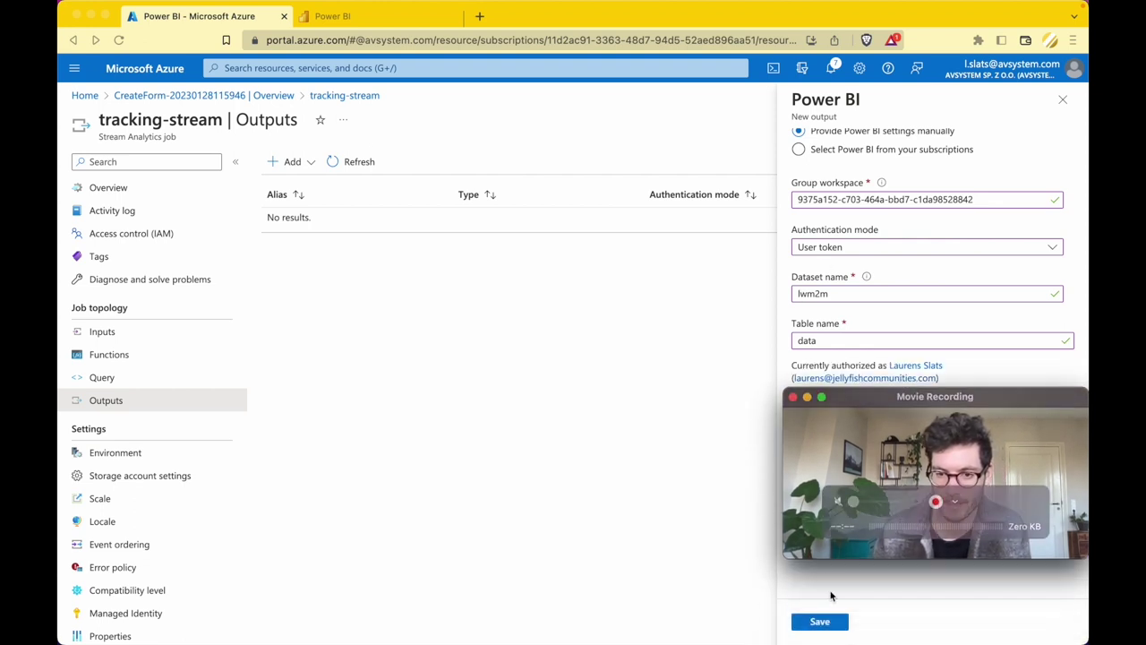
pyautogui.click(820, 624)
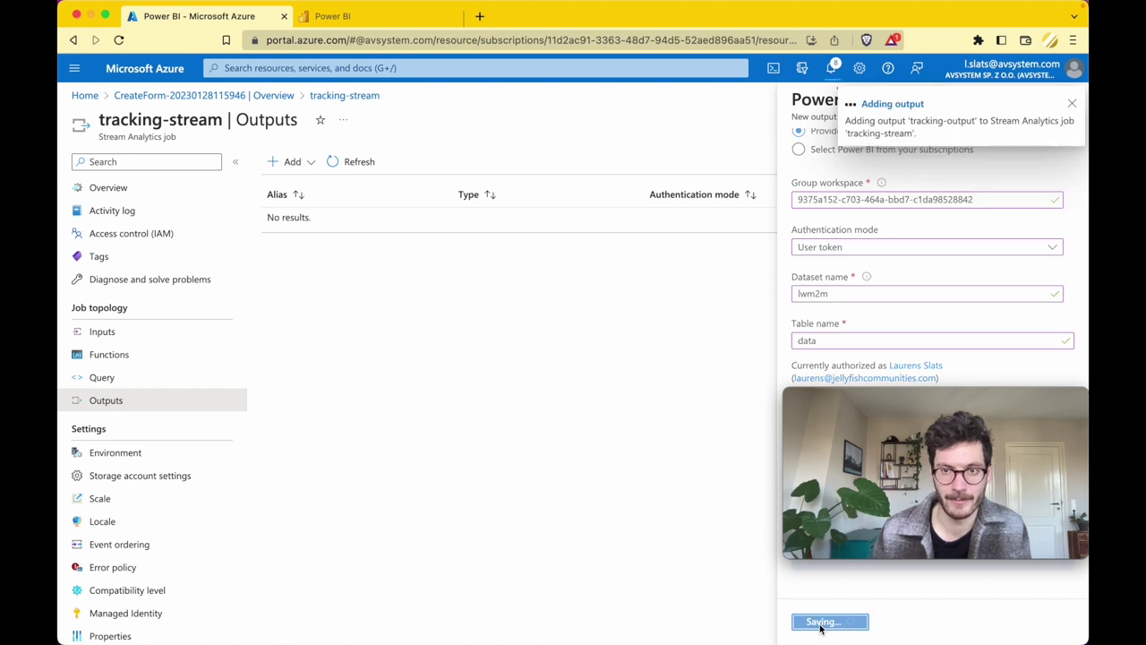
# Replace the job's default query with the prepared one selecting the lwm2m sensor values as floats plus lat, lon, timestamps and deviceId.
pyautogui.click(102, 377)
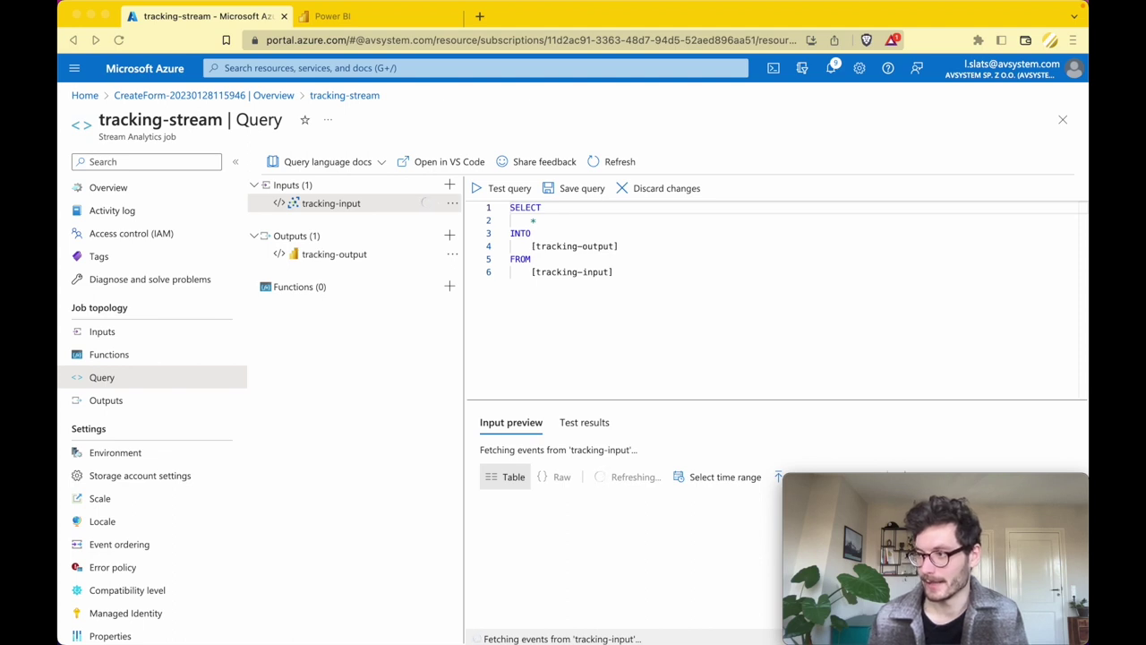
pyautogui.click(632, 281)
pyautogui.hotkey('ctrl', 'a')
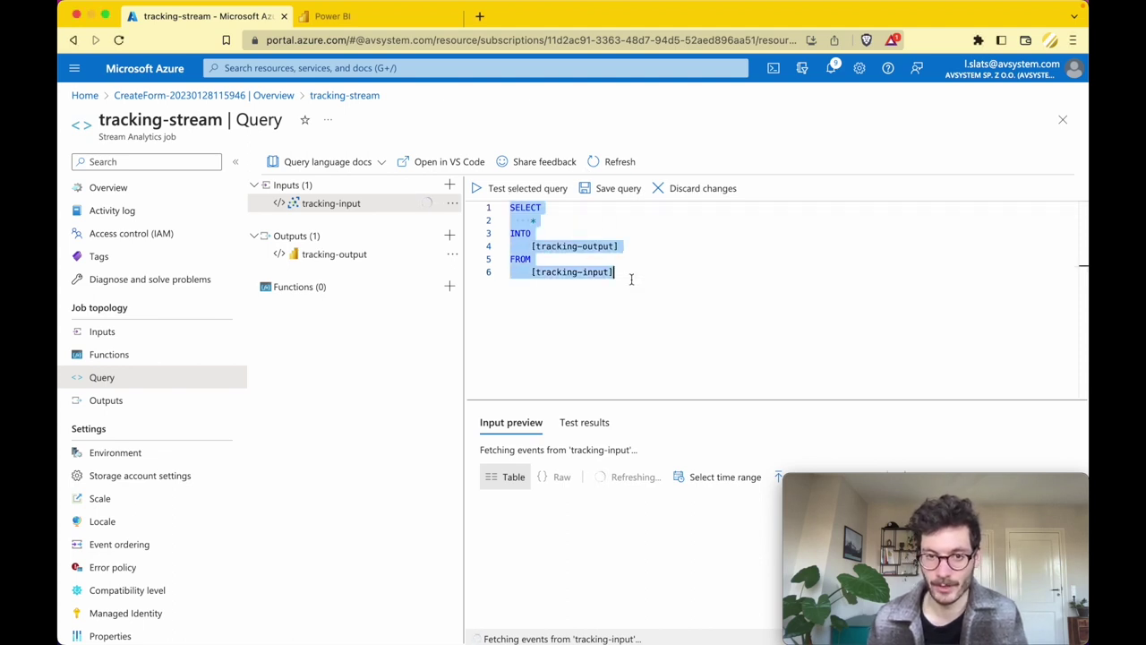
pyautogui.hotkey('ctrl', 'v')
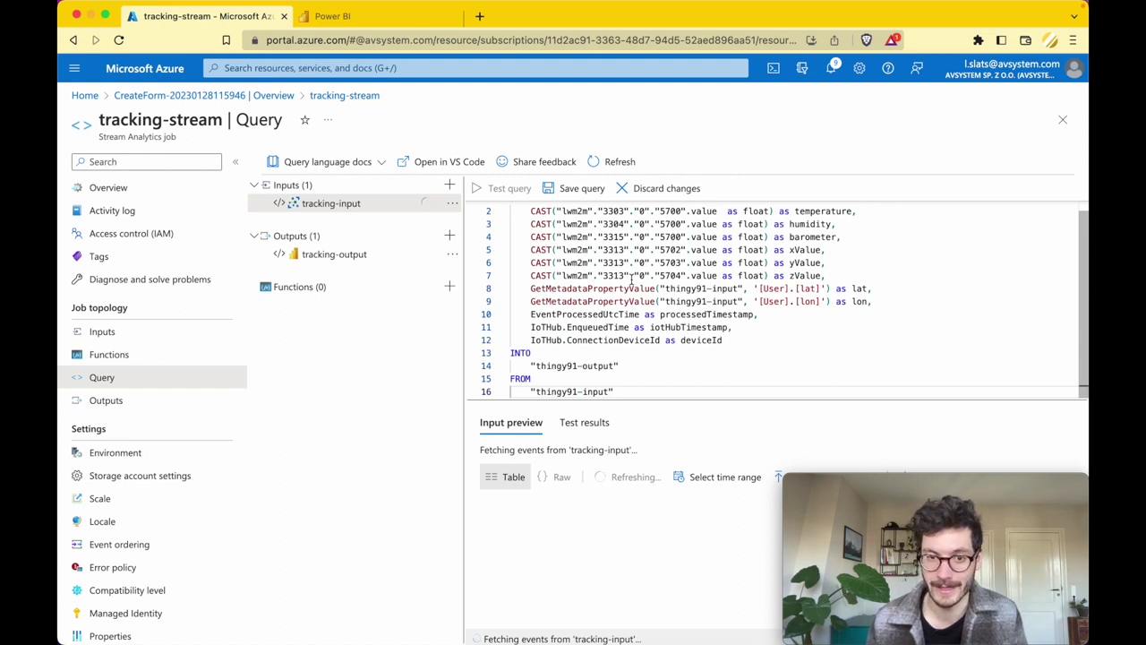
# Change the query's INTO target to "tracking-output" and its FROM source to "tracking-input".
pyautogui.click(561, 367)
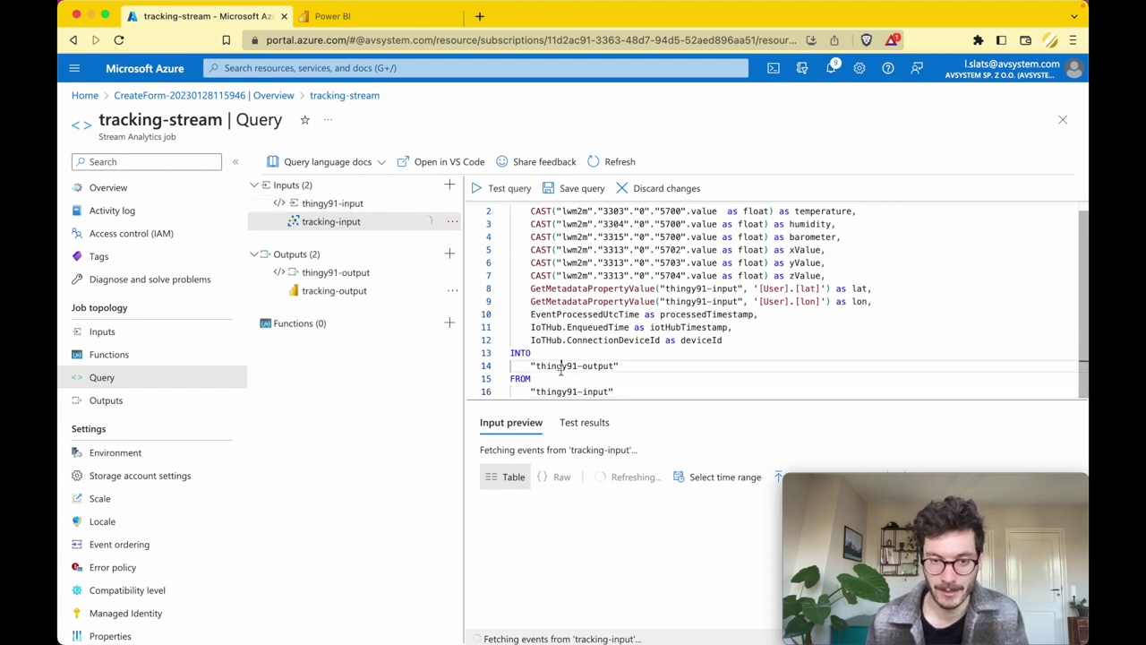
pyautogui.doubleClick(554, 366)
pyautogui.press('BackSpace')
pyautogui.write('tracking')
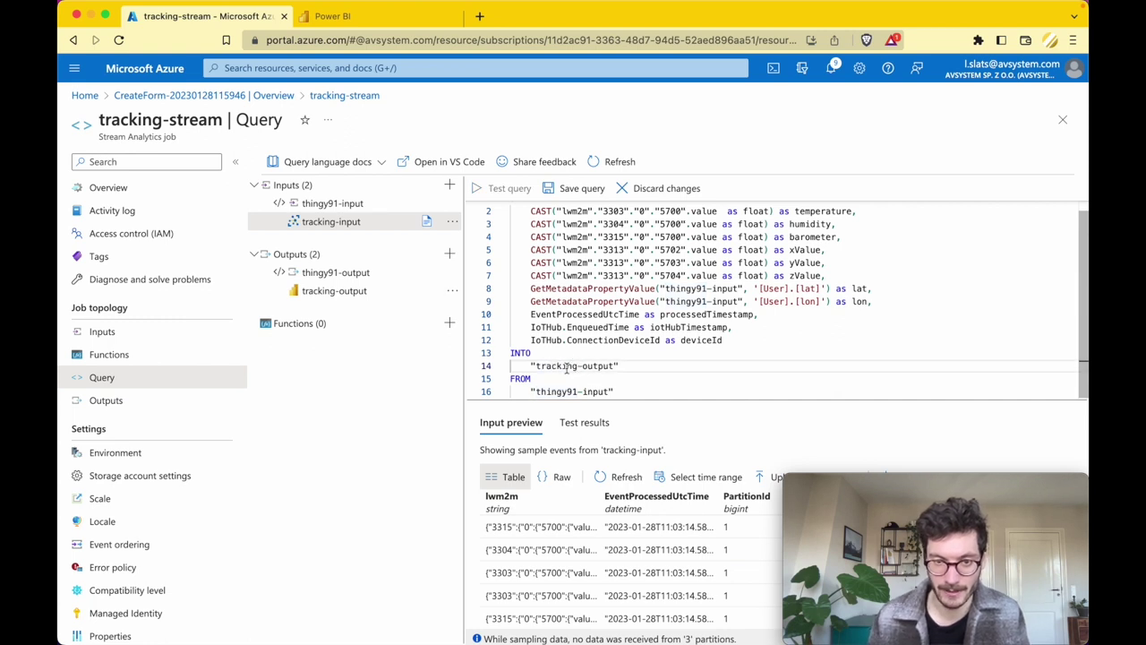
pyautogui.doubleClick(555, 392)
pyautogui.write('tracking')
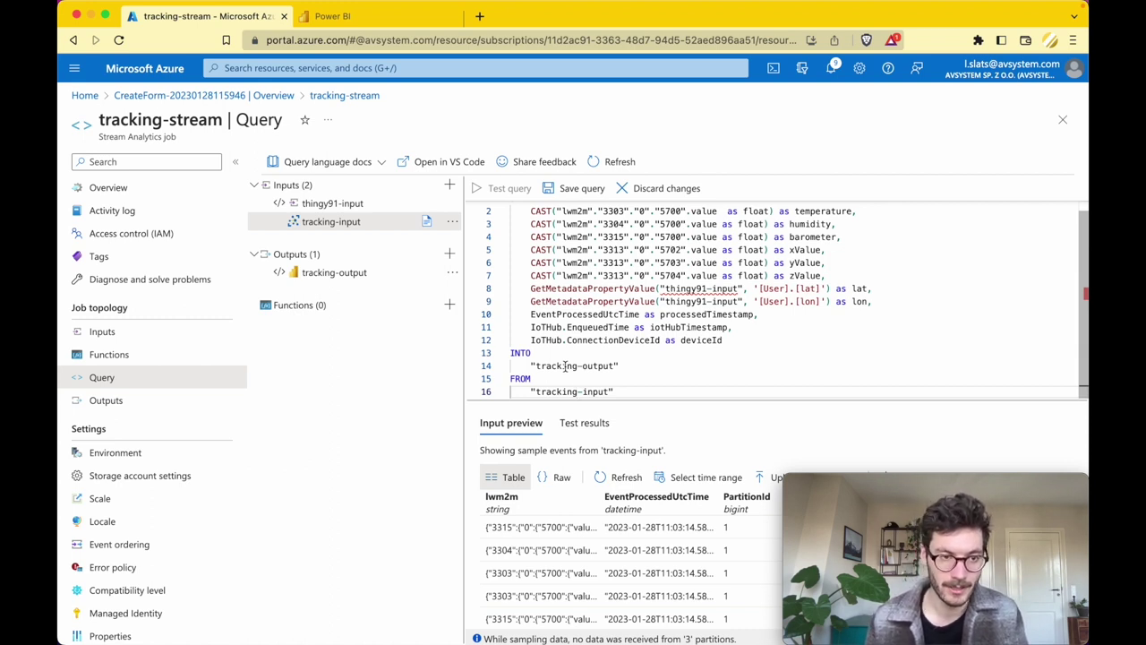
# Change the input name to "tracking-input" in both GetMetadataPropertyValue calls for lat and lon.
pyautogui.doubleClick(685, 288)
pyautogui.write('tracking')
pyautogui.doubleClick(683, 301)
pyautogui.write('tracking')
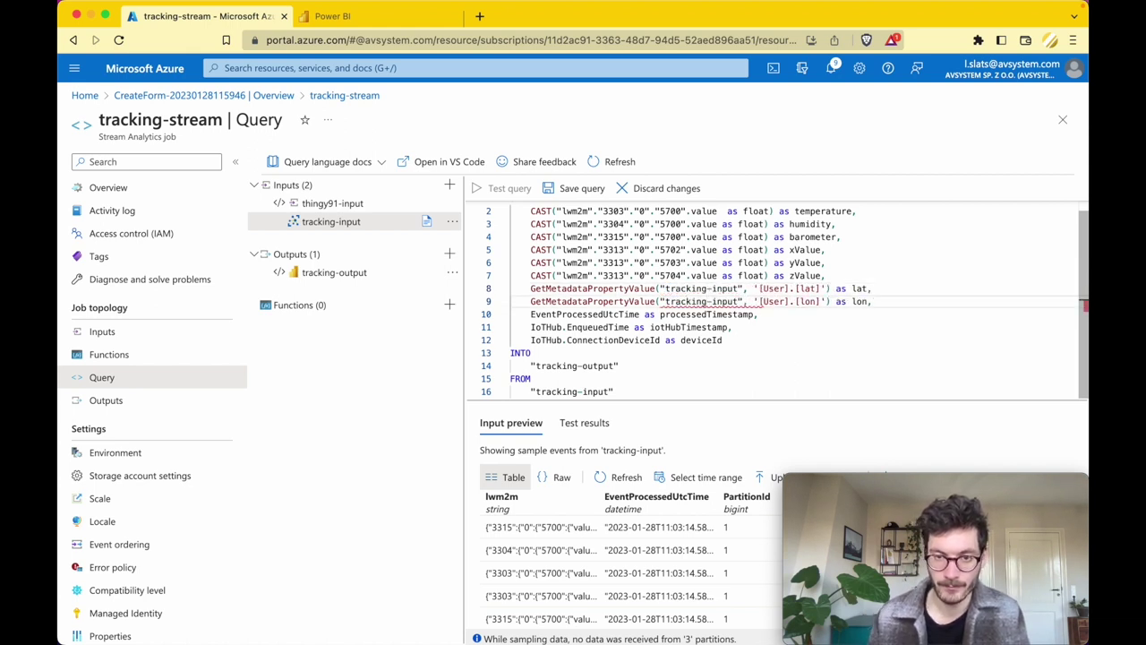
pyautogui.click(769, 336)
# Review the temperature, humidity and barometer fields in the query, then save the query.
pyautogui.scroll(1, 770, 336)
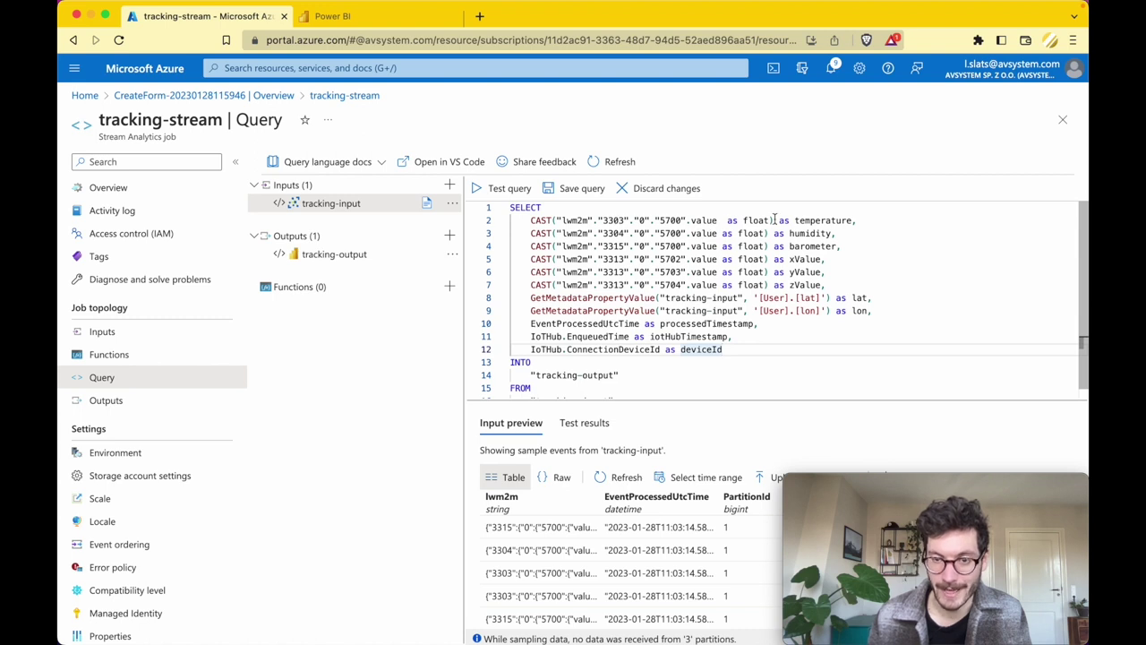
pyautogui.click(815, 220)
pyautogui.click(812, 233)
pyautogui.click(810, 246)
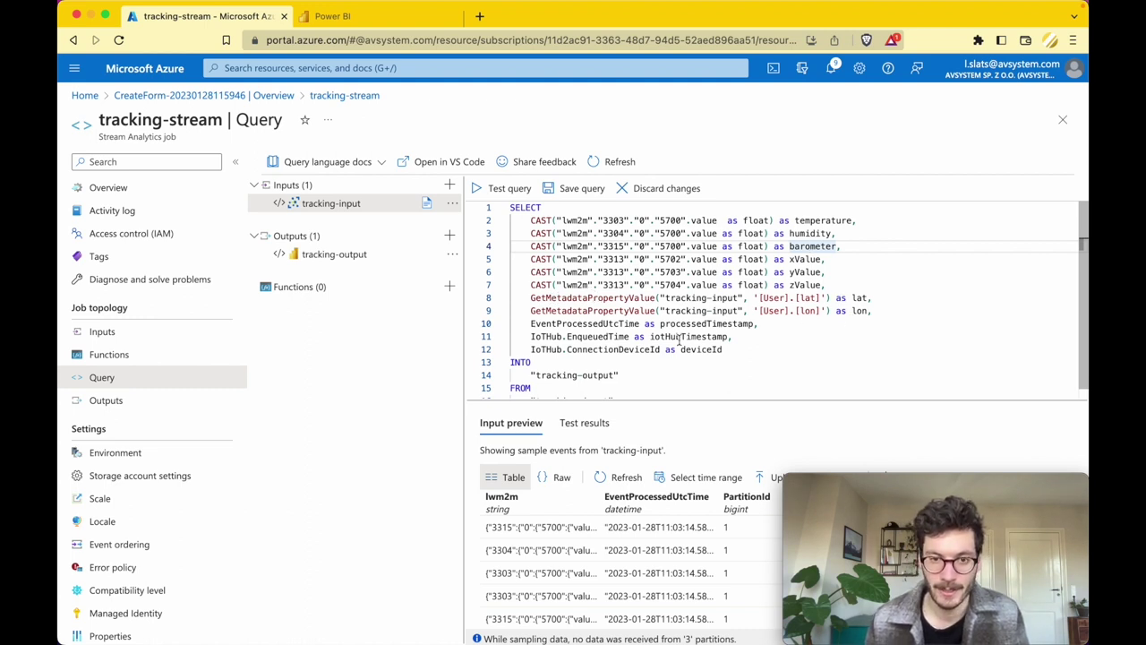
pyautogui.scroll(-1, 681, 340)
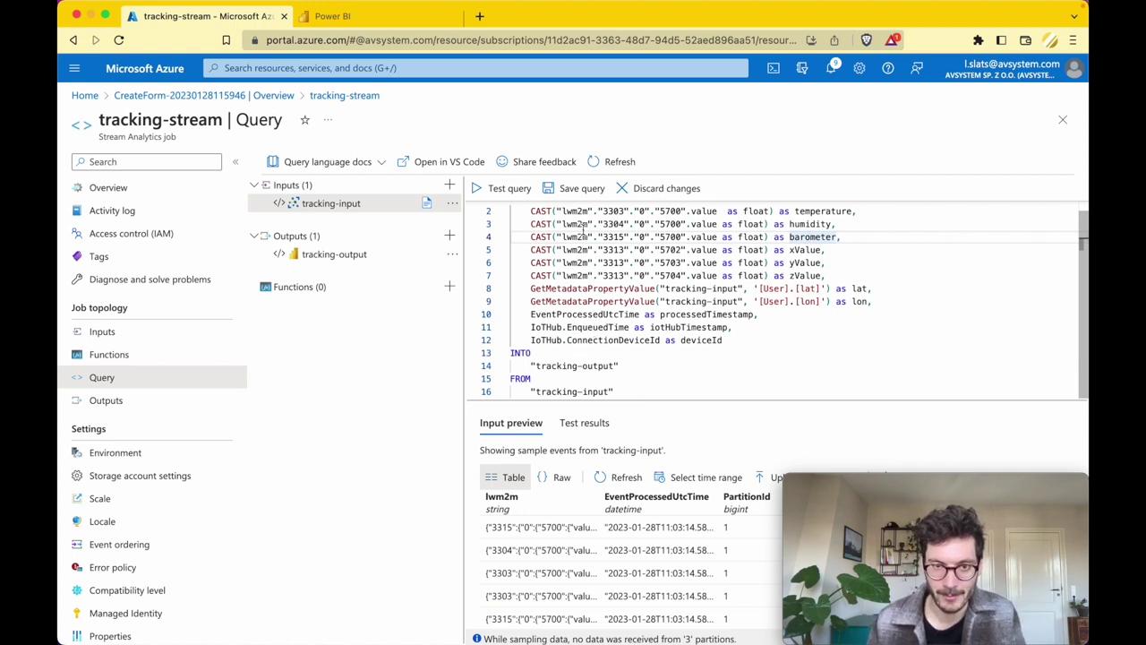
pyautogui.click(577, 190)
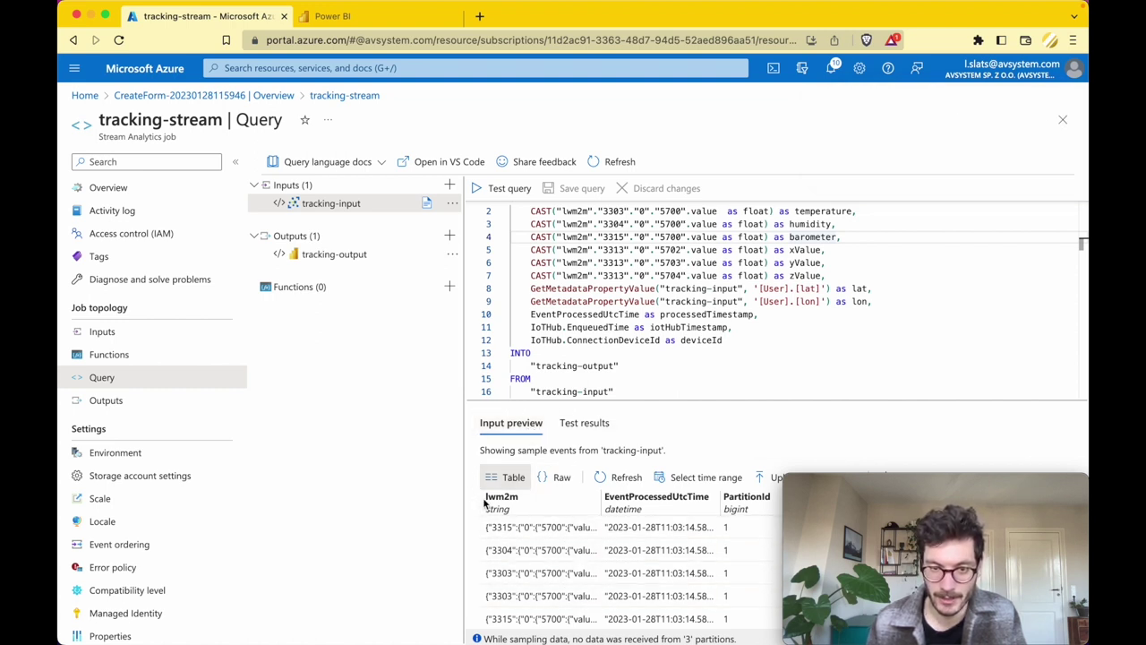
# Test the saved query and examine all columns of its test results.
pyautogui.click(588, 424)
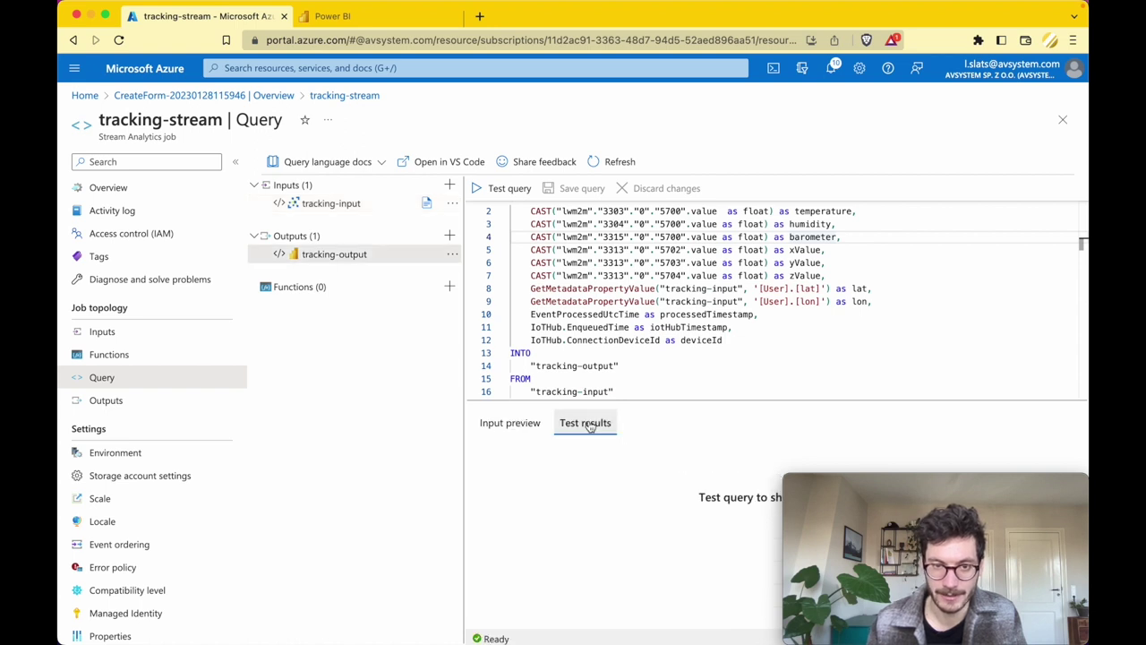
pyautogui.click(495, 189)
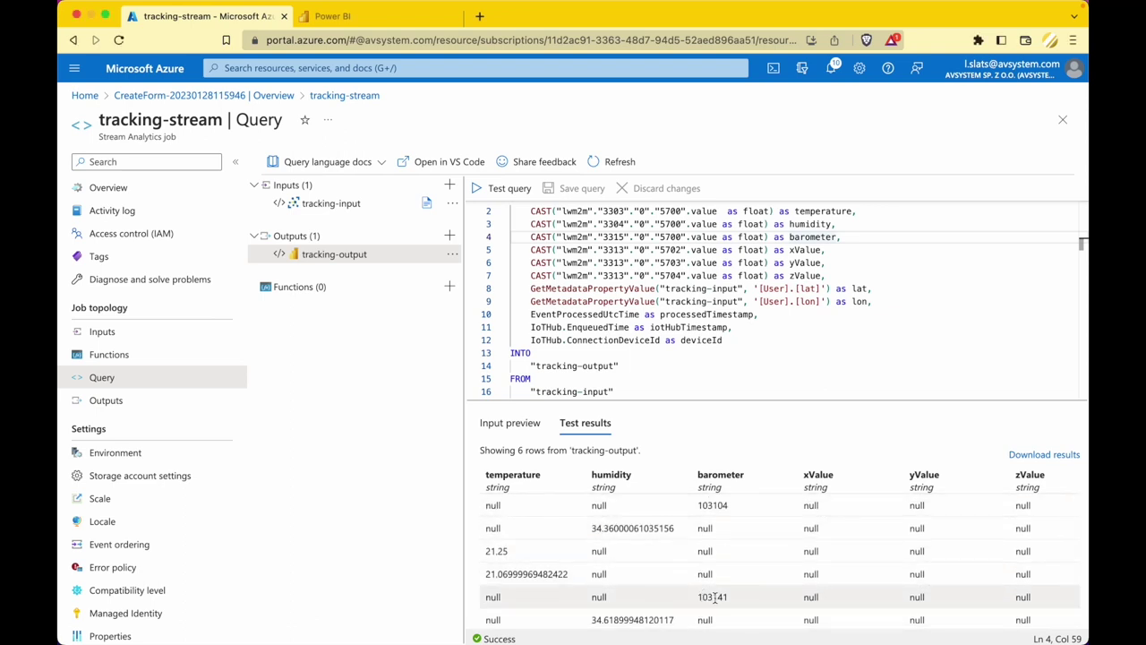
pyautogui.hscroll(3, 716, 599)
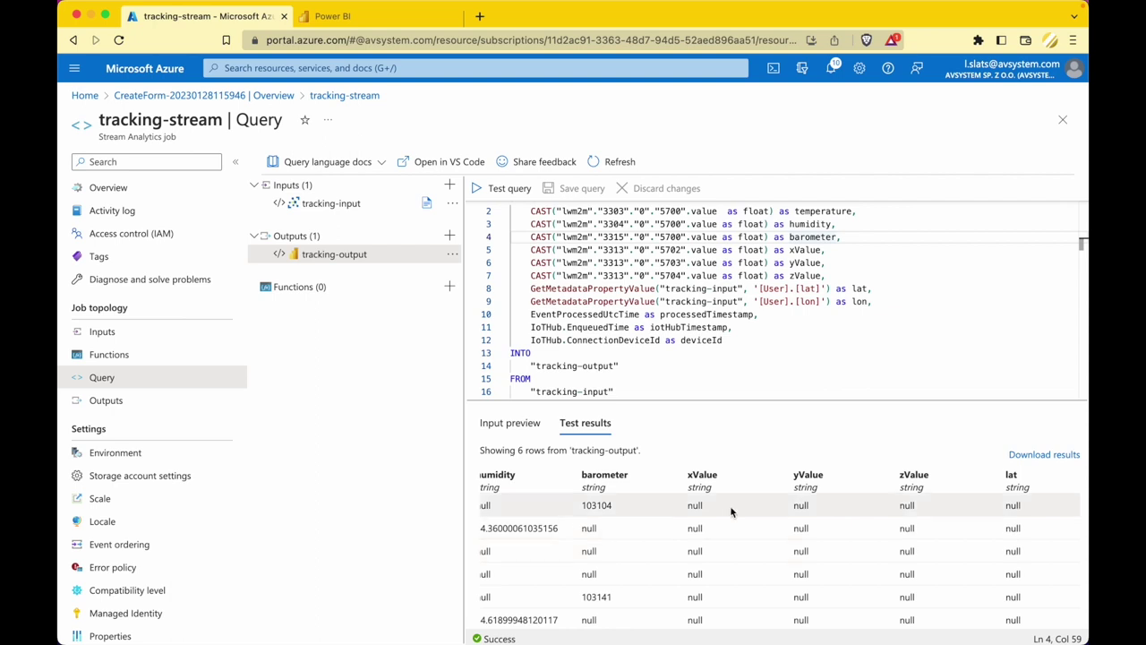
pyautogui.hscroll(1, 793, 508)
pyautogui.hscroll(5, 793, 504)
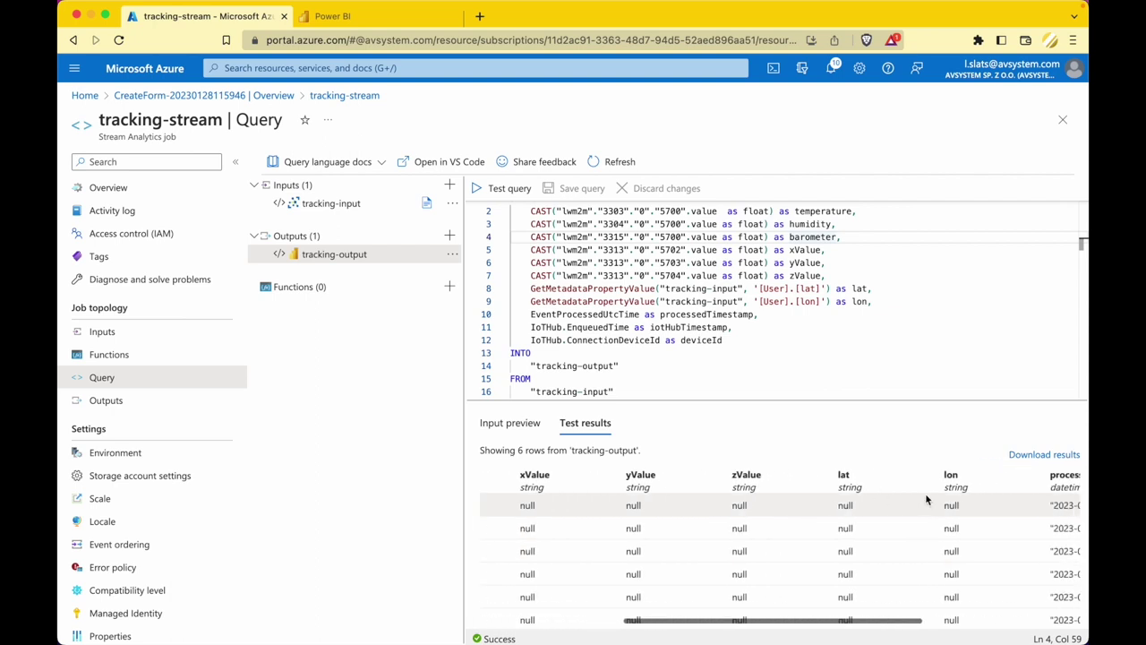
pyautogui.hscroll(-6, 738, 511)
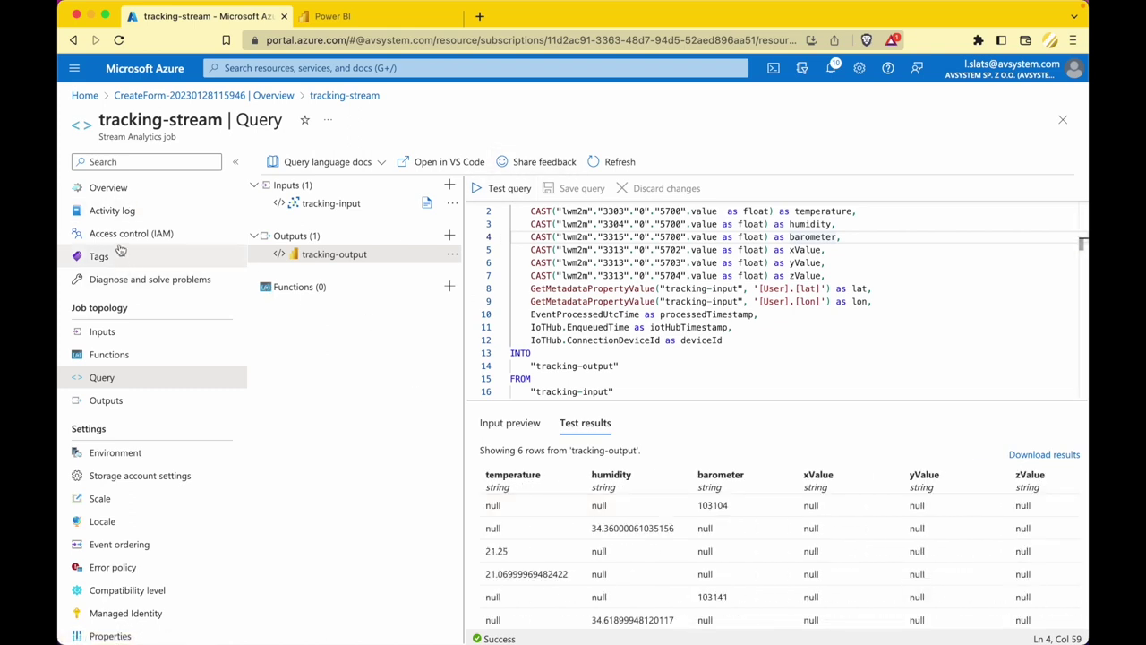
# Start the tracking-stream job from its overview with output starting now, and review its monitoring metrics.
pyautogui.click(124, 193)
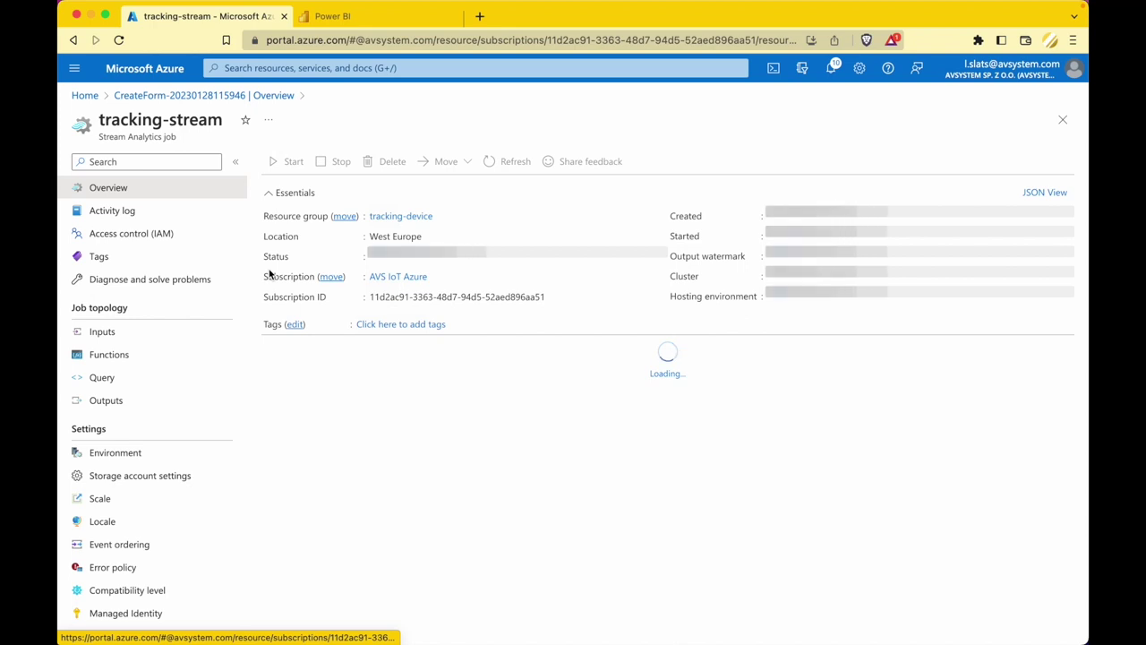
pyautogui.click(282, 167)
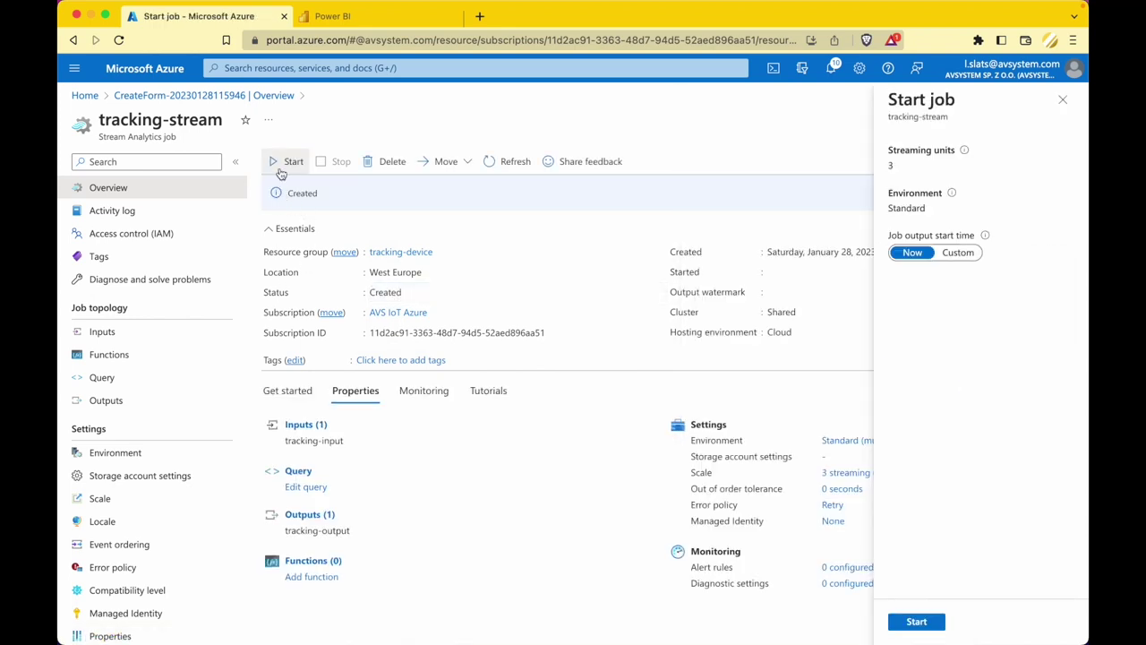
pyautogui.click(922, 620)
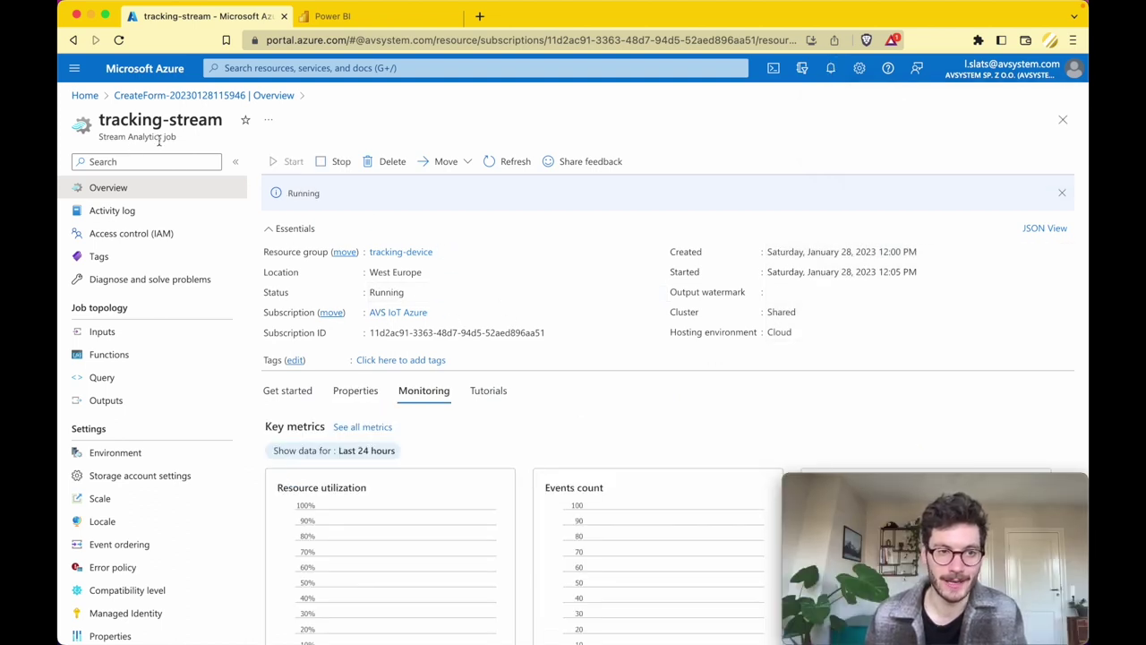
pyautogui.scroll(-1, 593, 321)
pyautogui.scroll(-4, 593, 321)
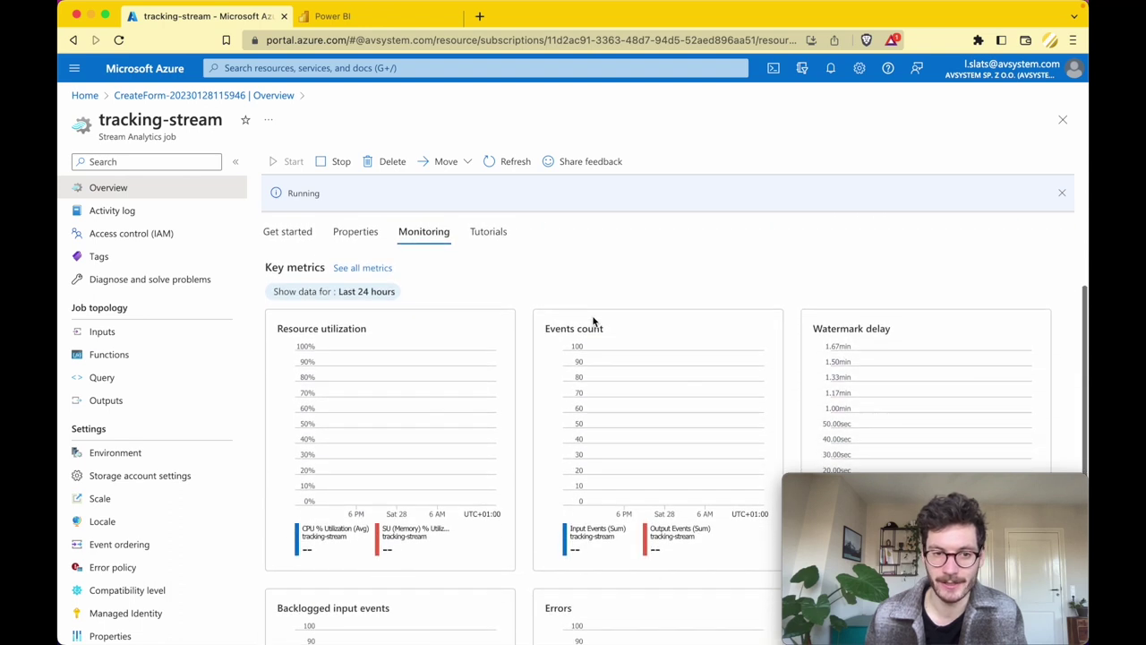
pyautogui.scroll(-1, 592, 321)
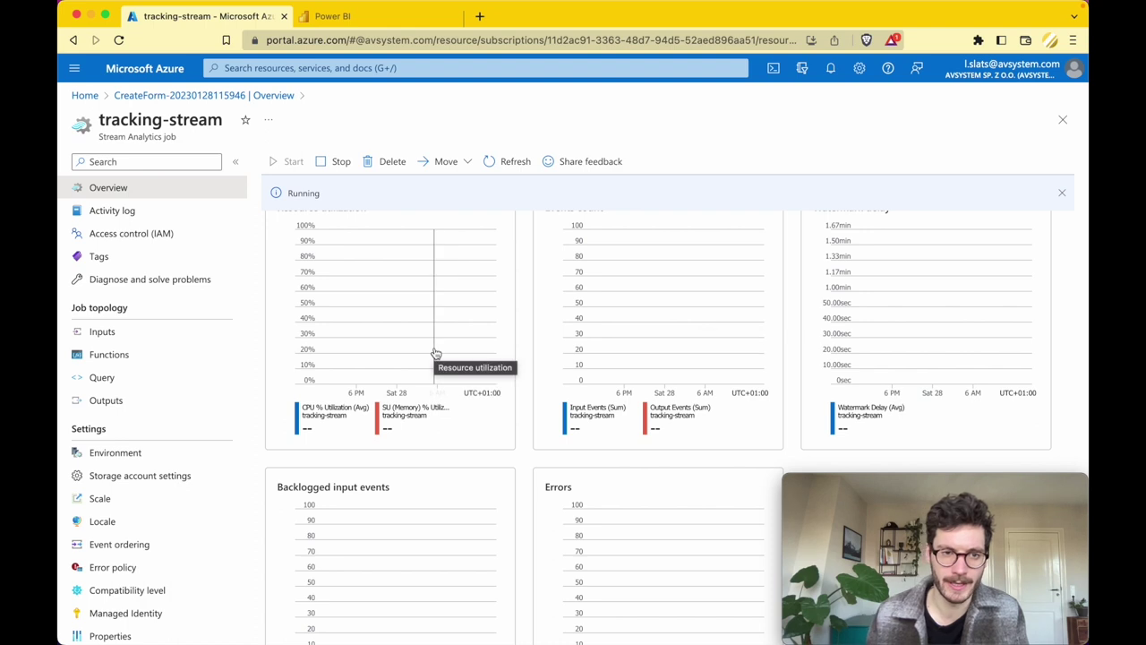
pyautogui.scroll(2, 412, 357)
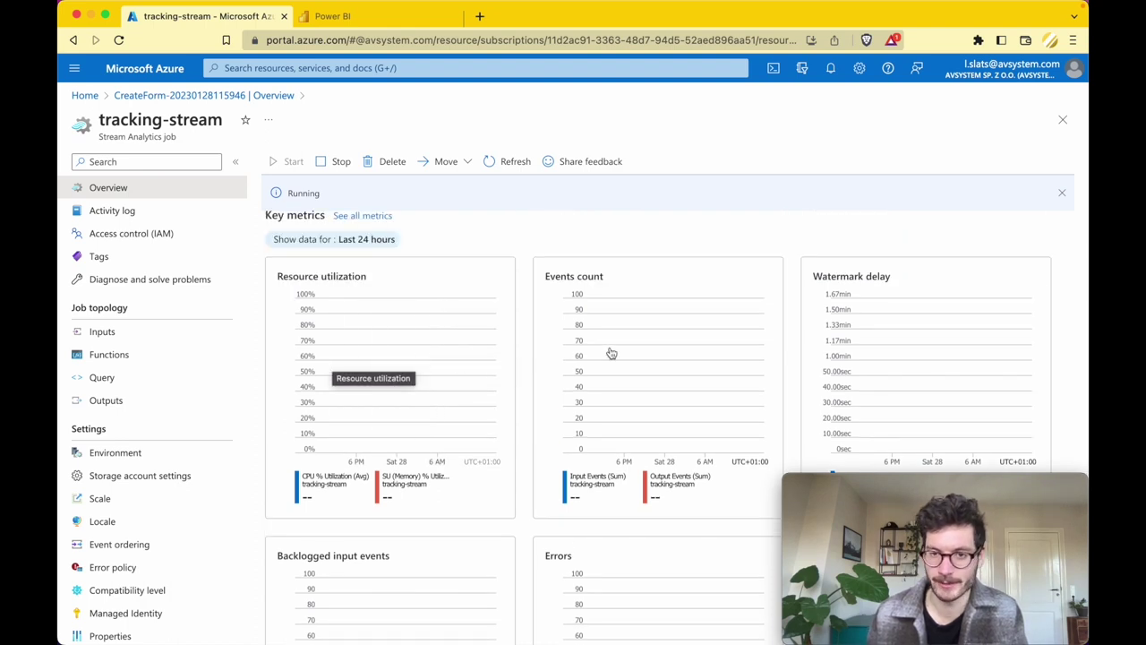
pyautogui.scroll(-1, 698, 350)
pyautogui.scroll(5, 707, 340)
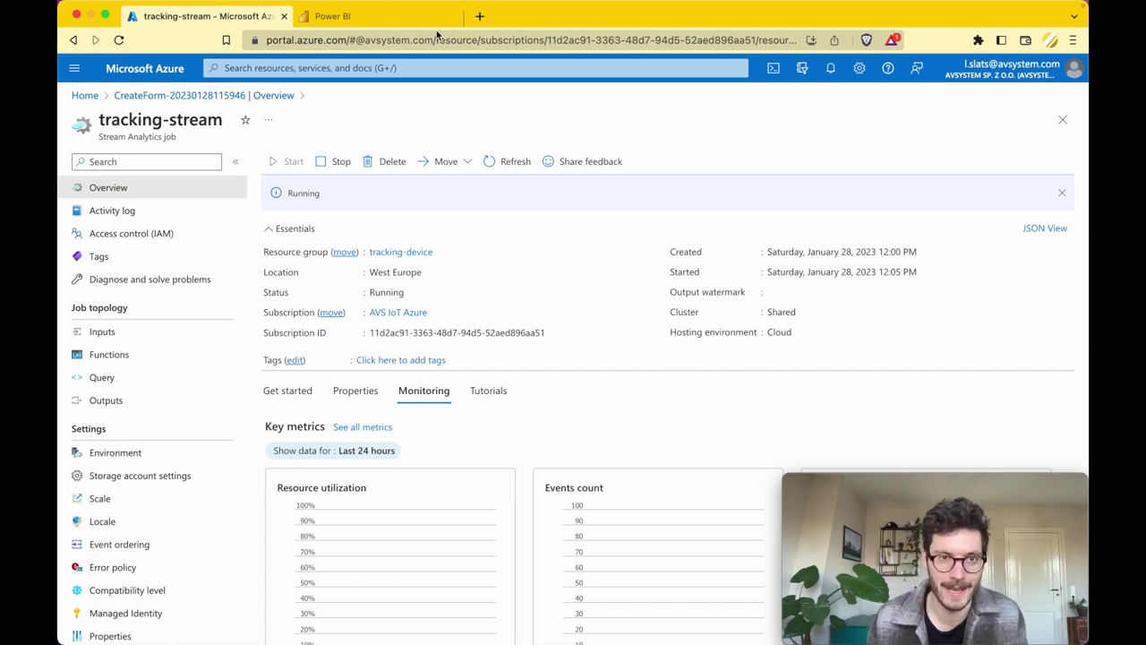
# Switch to Power BI, create a report from the lwm2m dataset in tracking-workspace, and expand its data table's fields.
pyautogui.click(383, 18)
pyautogui.click(476, 309)
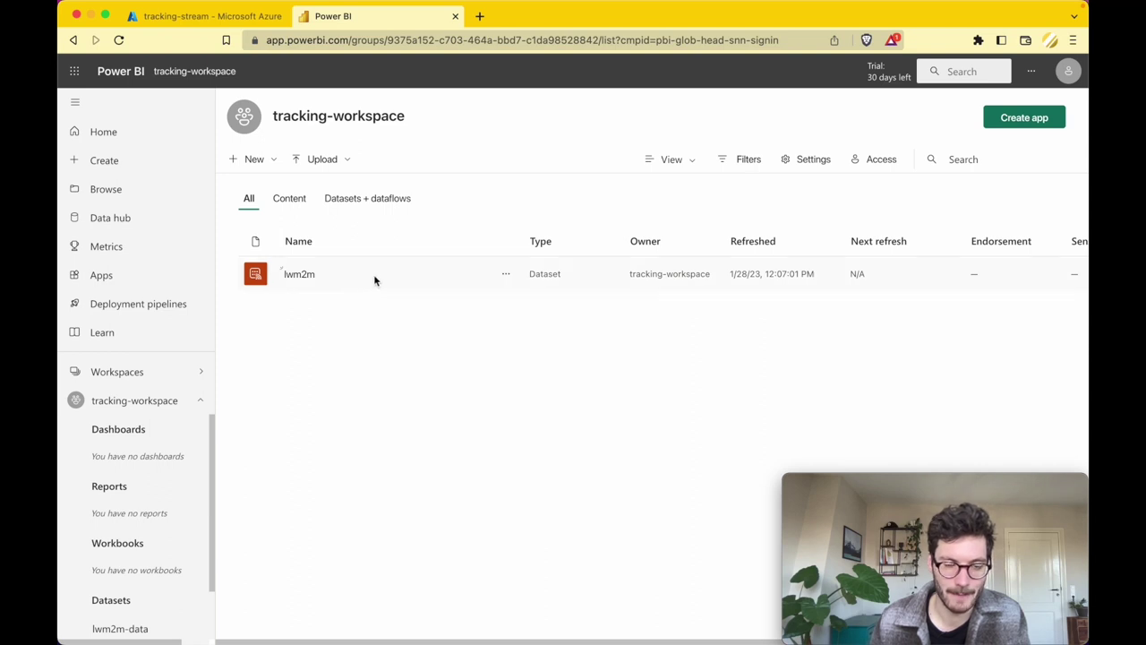
pyautogui.click(506, 276)
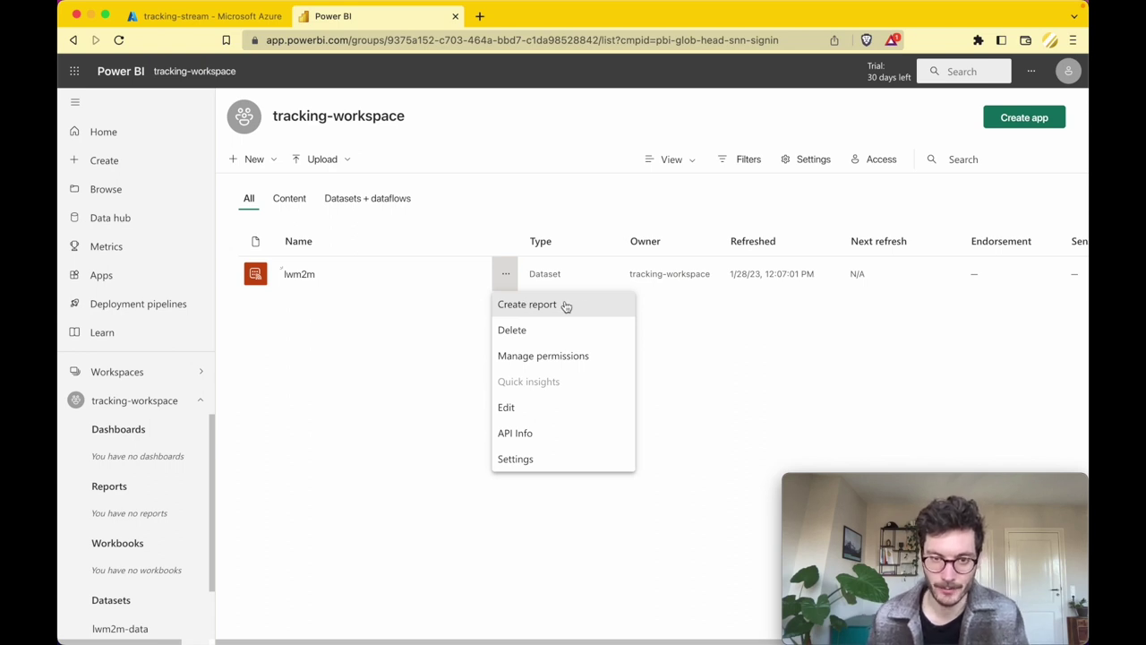
pyautogui.click(565, 305)
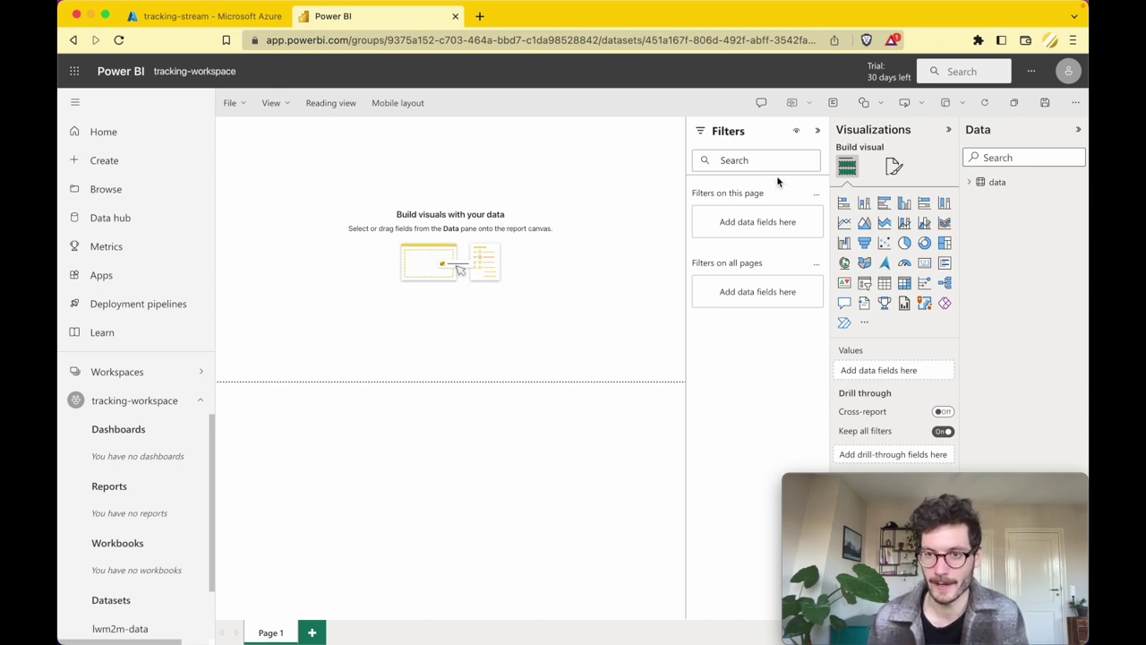
pyautogui.click(970, 181)
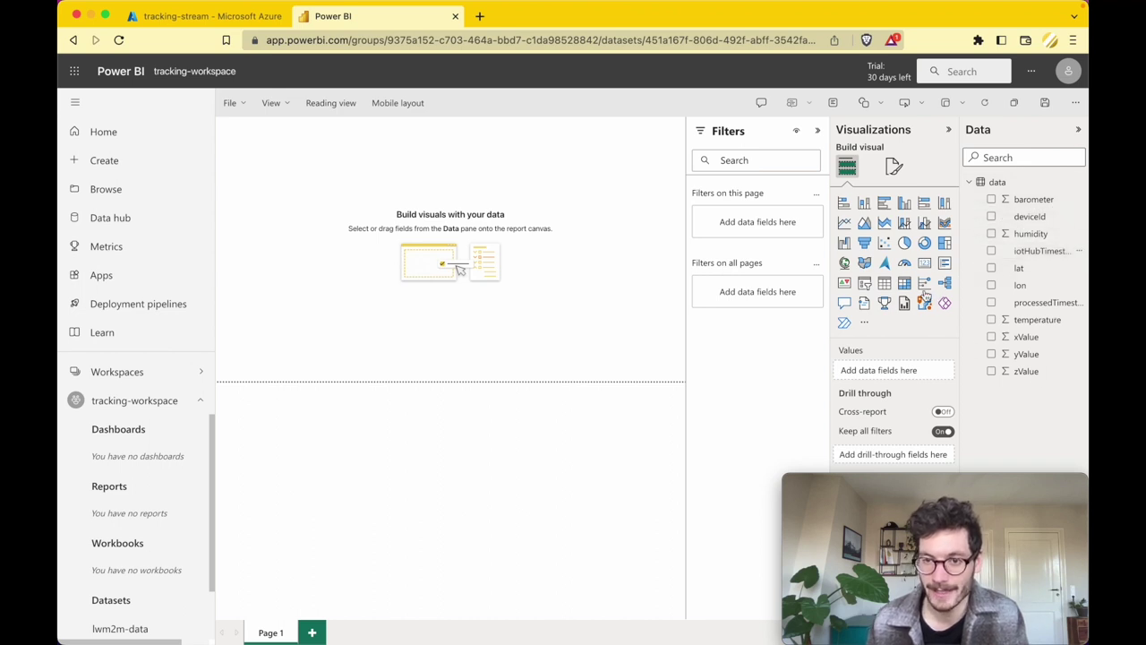
# Insert a widened table visual with the iotHubTimestamp, deviceId, lat, lon, temperature and humidity fields.
pyautogui.click(885, 284)
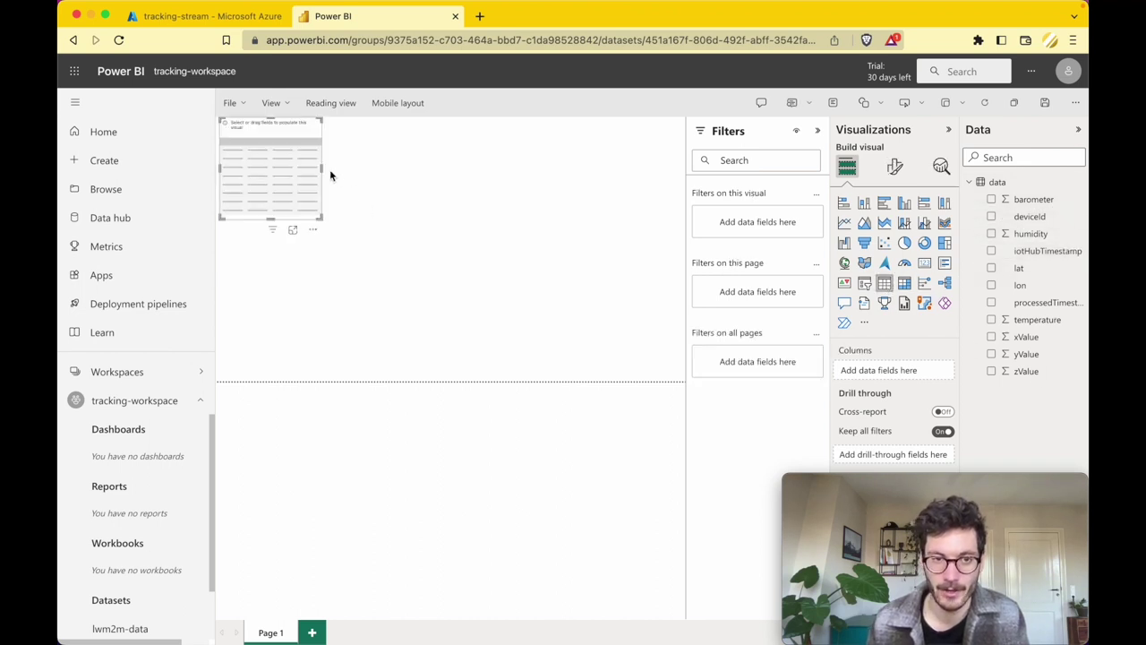
pyautogui.moveTo(320, 168); pyautogui.dragTo(449, 170)
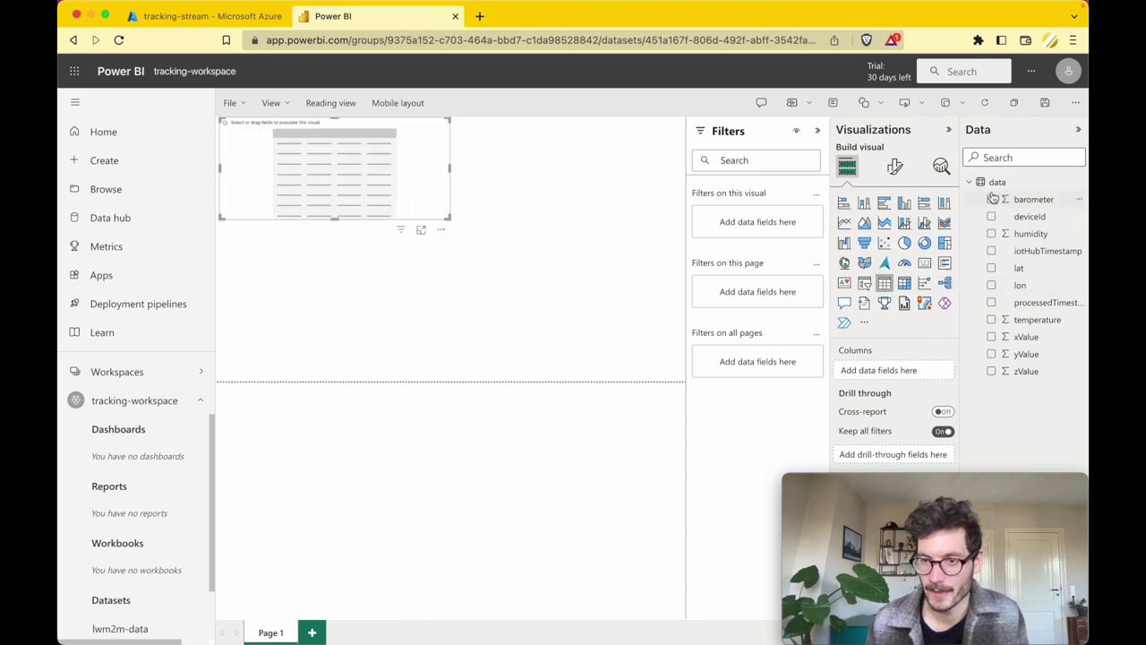
pyautogui.click(991, 254)
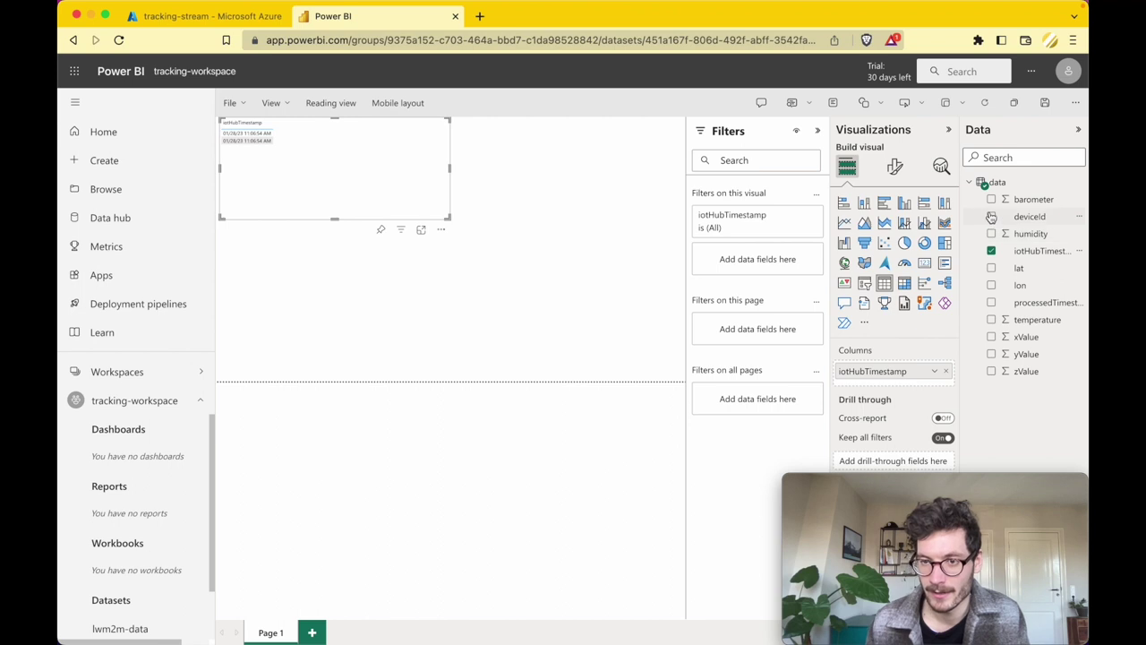
pyautogui.click(991, 217)
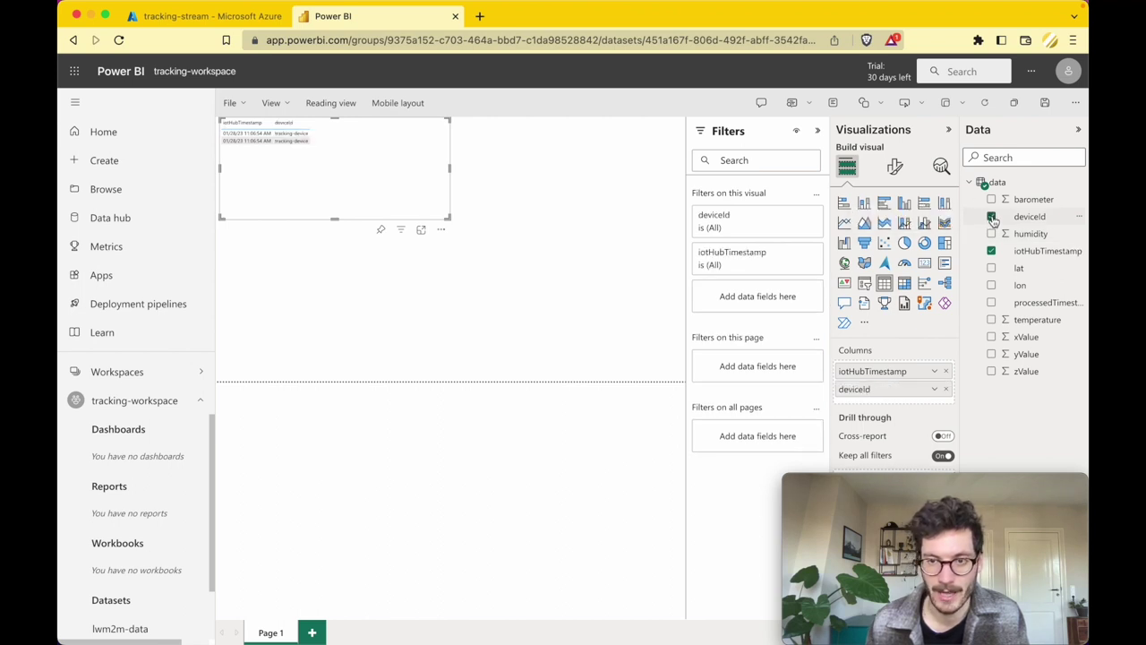
pyautogui.click(991, 269)
pyautogui.click(991, 286)
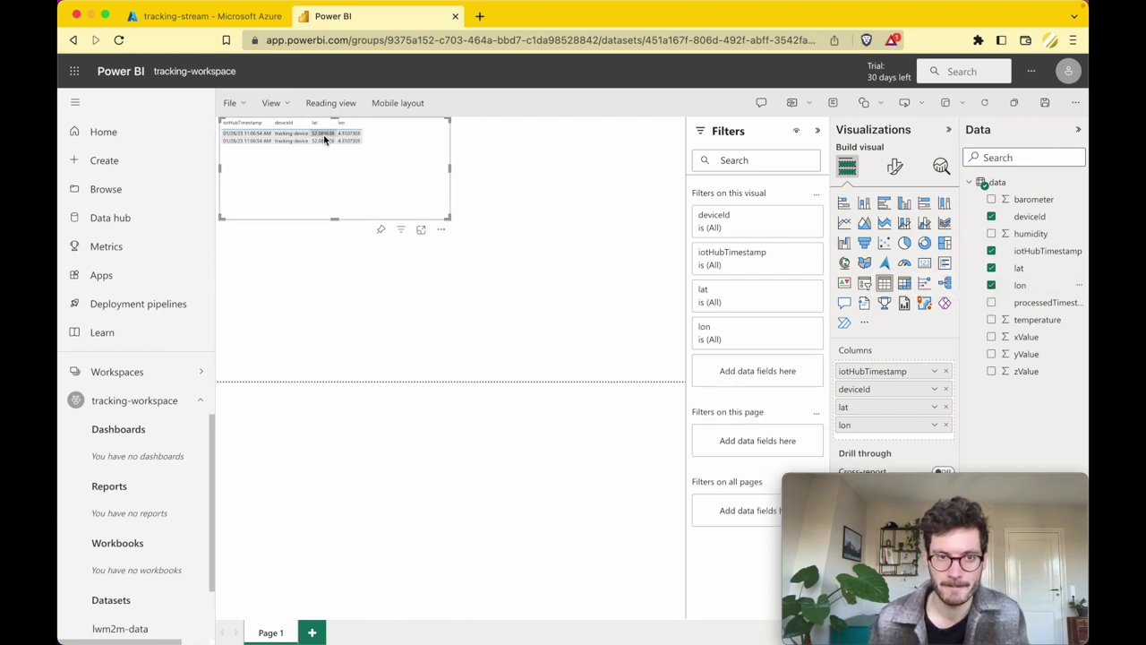
pyautogui.click(991, 321)
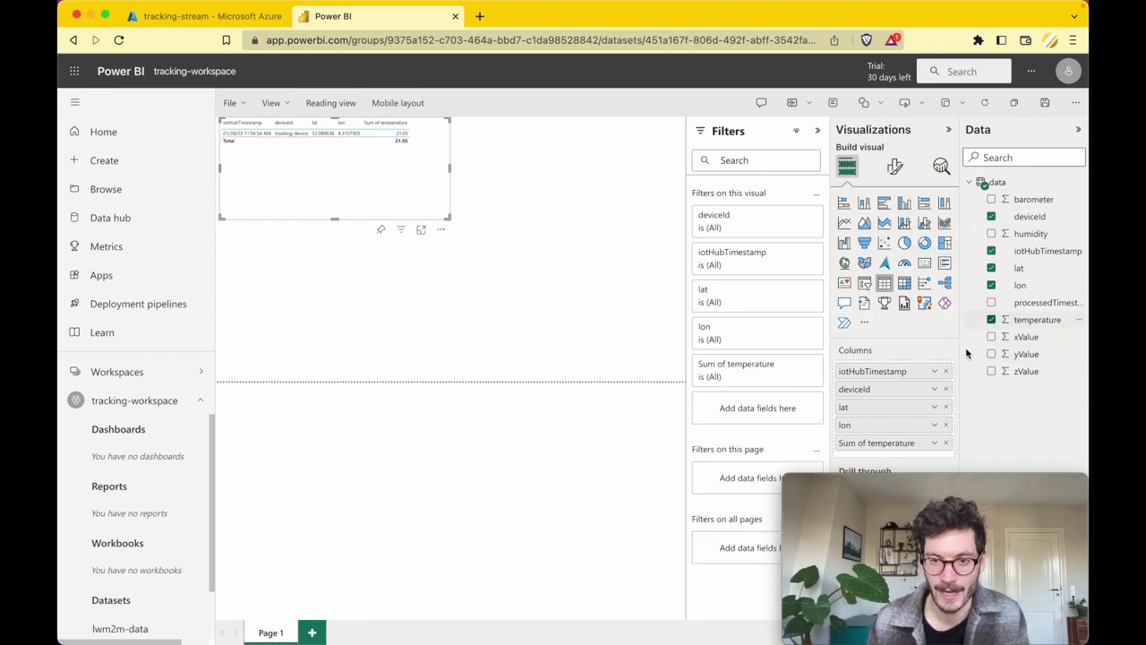
pyautogui.click(991, 234)
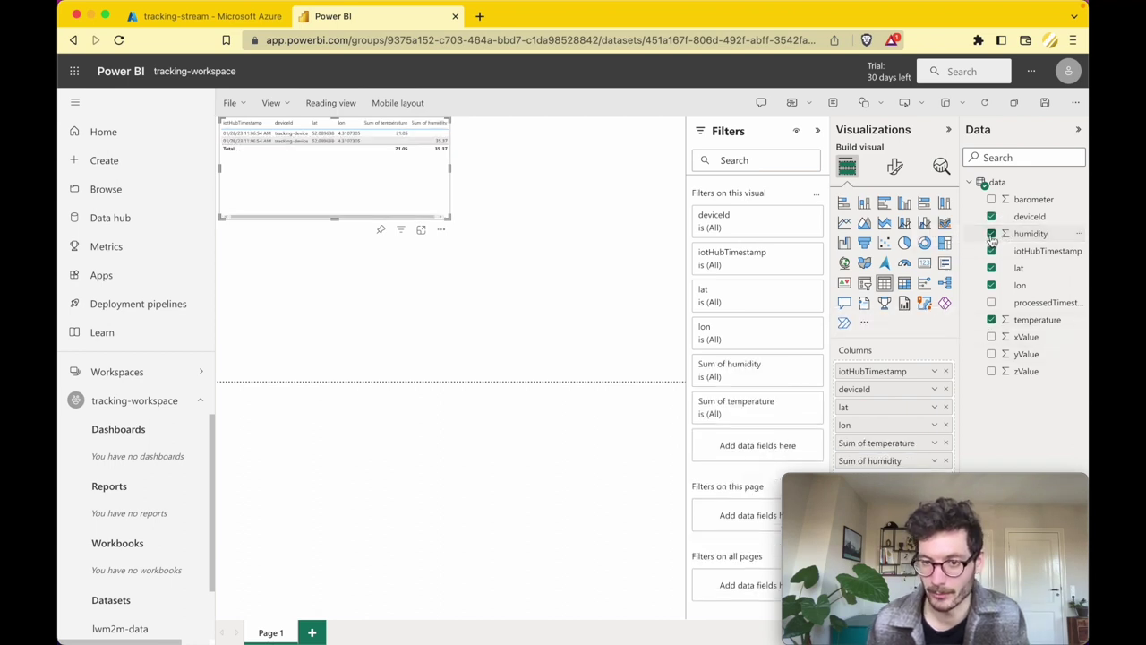
# Set the aggregation of the table's temperature and humidity columns to Average.
pyautogui.click(933, 443)
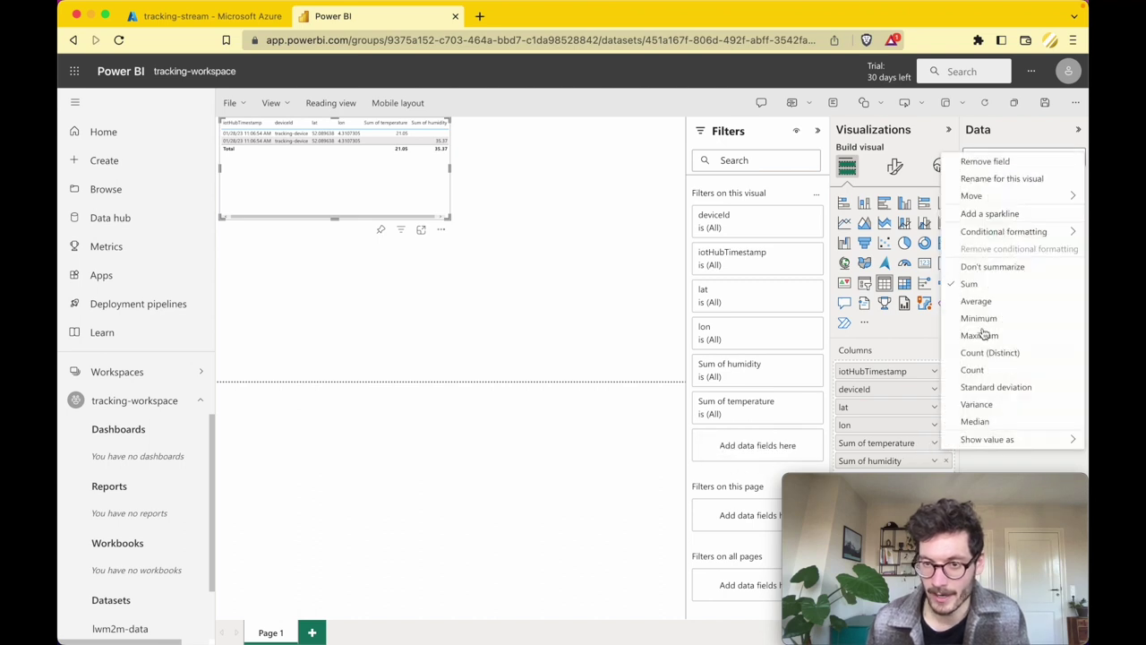
pyautogui.click(976, 301)
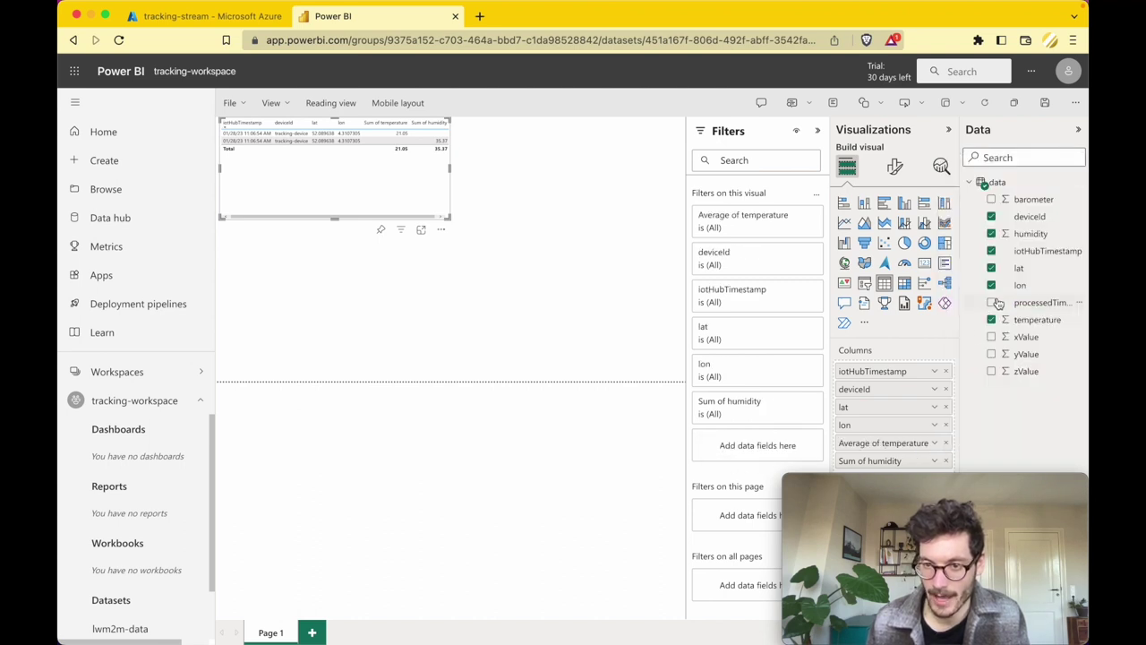
pyautogui.click(933, 460)
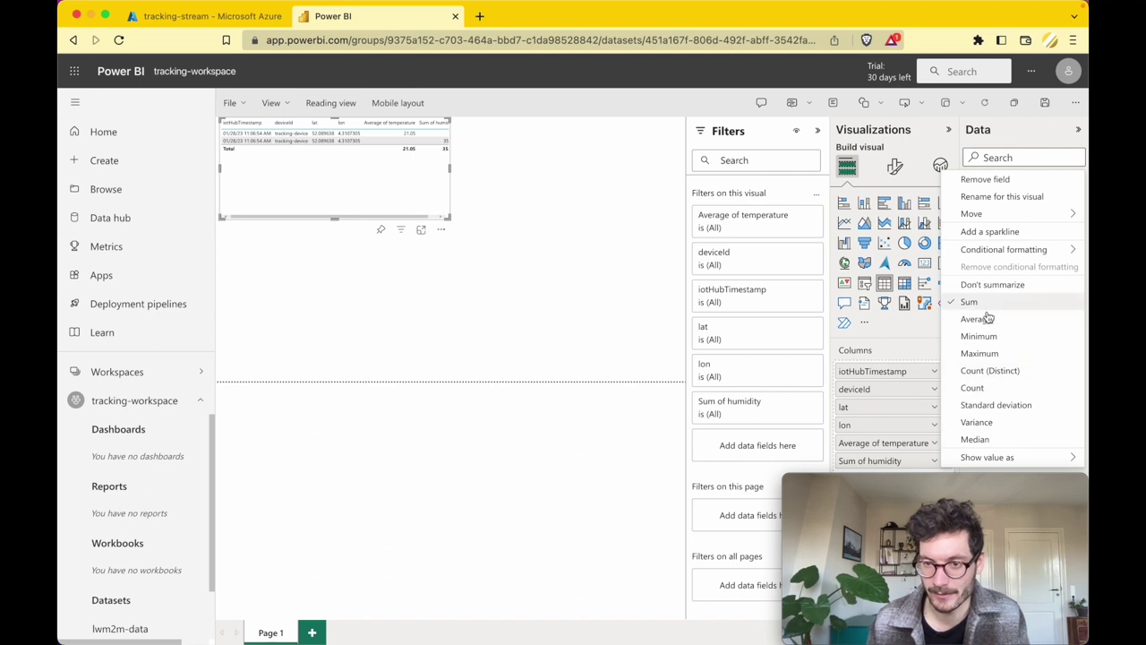
pyautogui.click(988, 318)
pyautogui.click(990, 319)
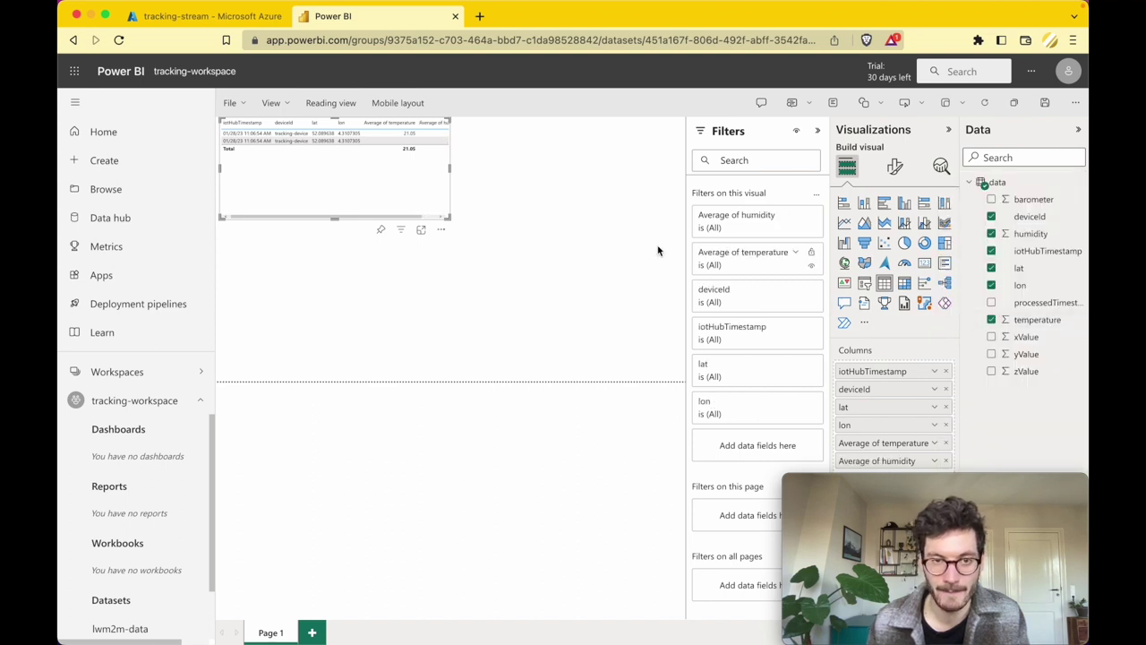
# Widen the table visual to fit all its columns and reduce its height to fit the rows.
pyautogui.moveTo(450, 170); pyautogui.dragTo(493, 170)
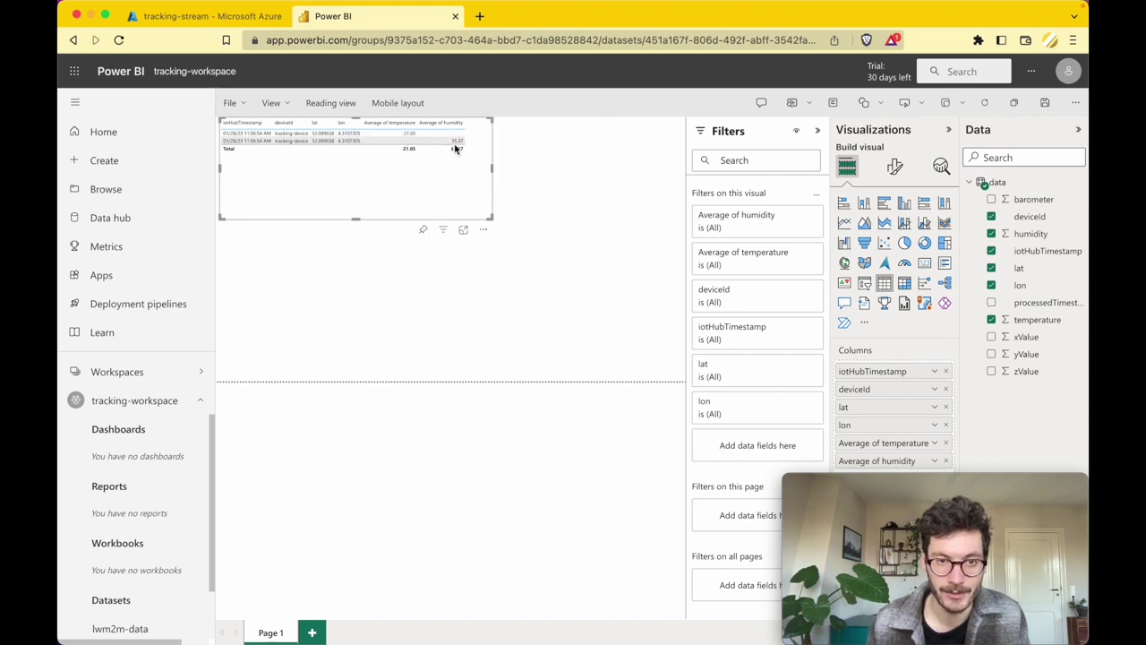
pyautogui.moveTo(355, 219); pyautogui.dragTo(355, 166)
pyautogui.click(373, 211)
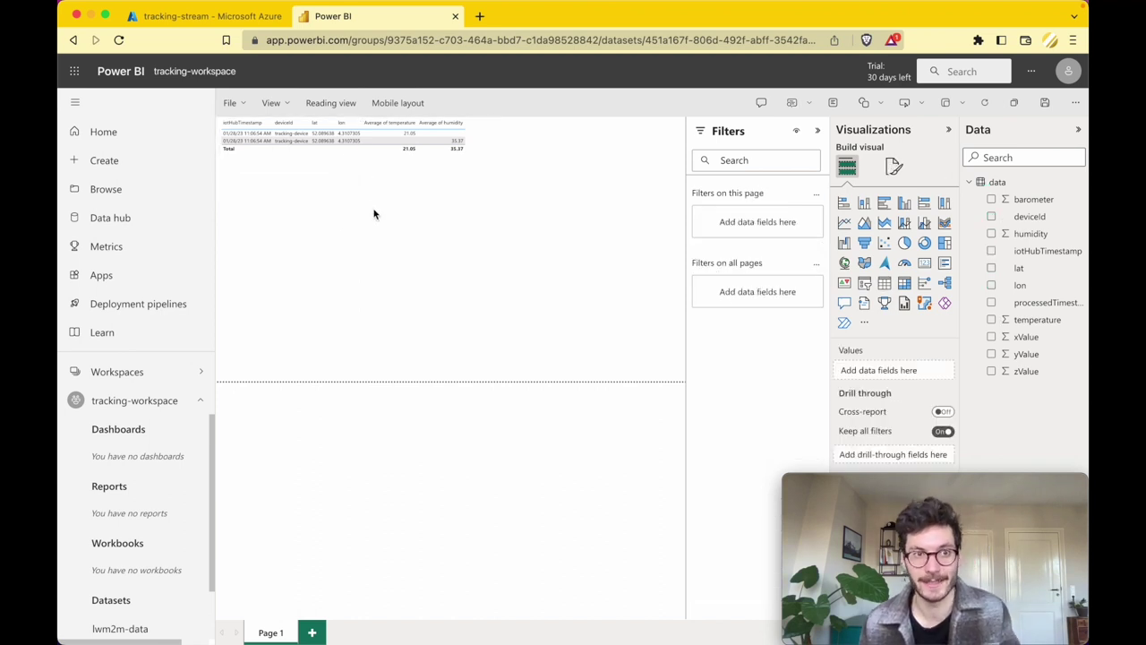
# Add a map below the table using lat and lon as coordinates, without iotHubTimestamp as location, and enlarge it to inspect the device's position.
pyautogui.click(844, 262)
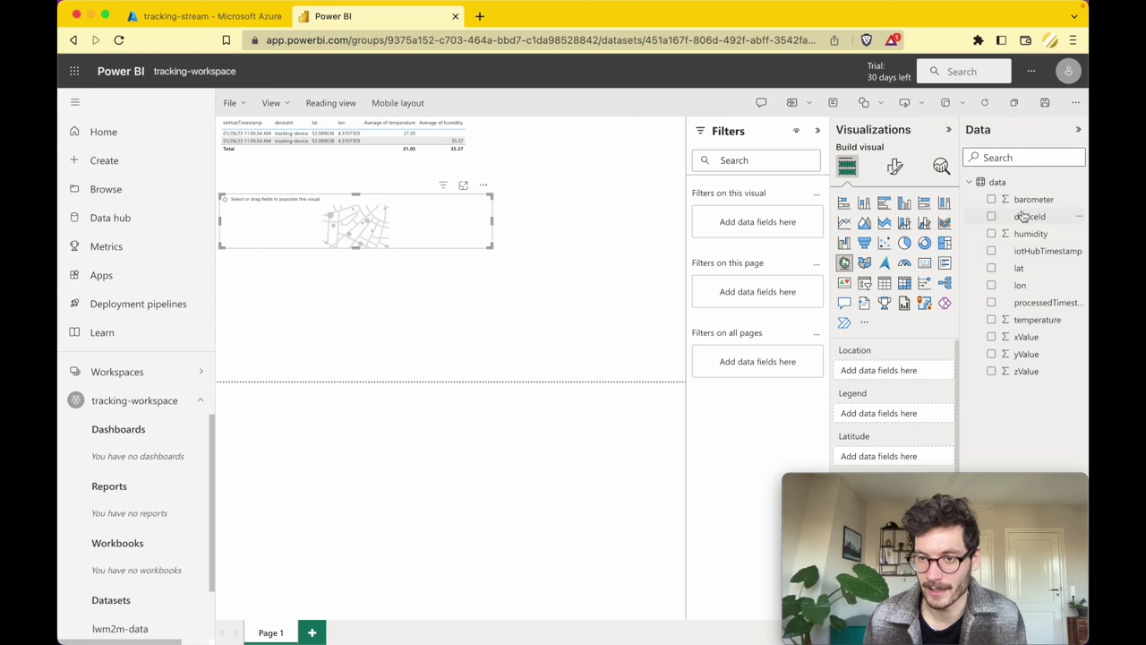
pyautogui.click(991, 268)
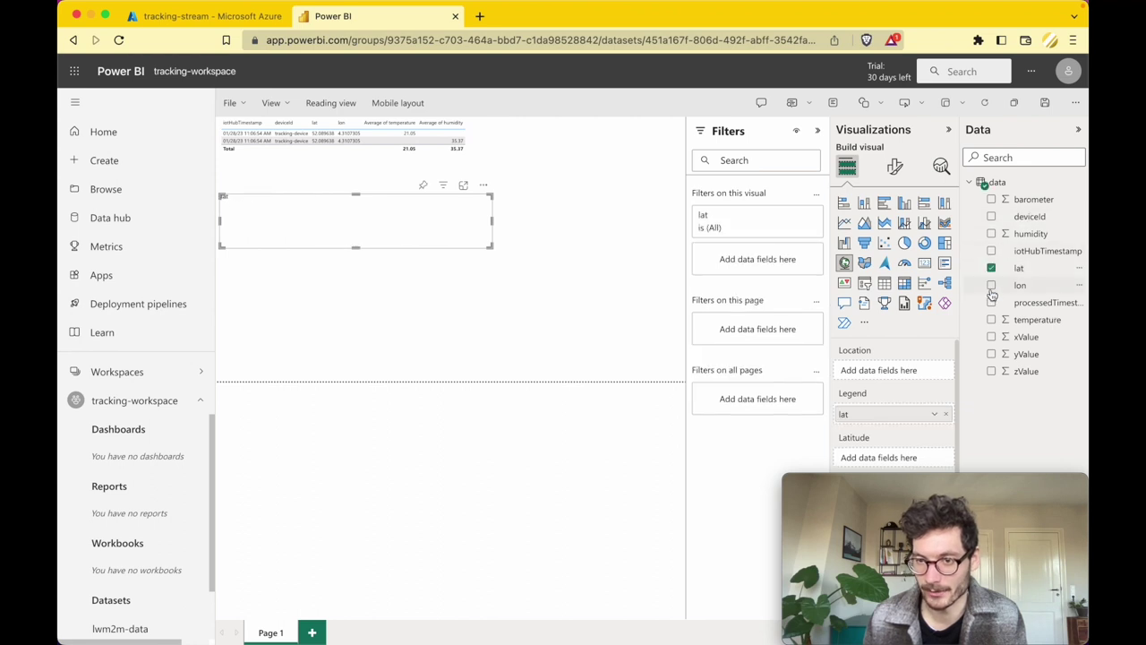
pyautogui.click(991, 285)
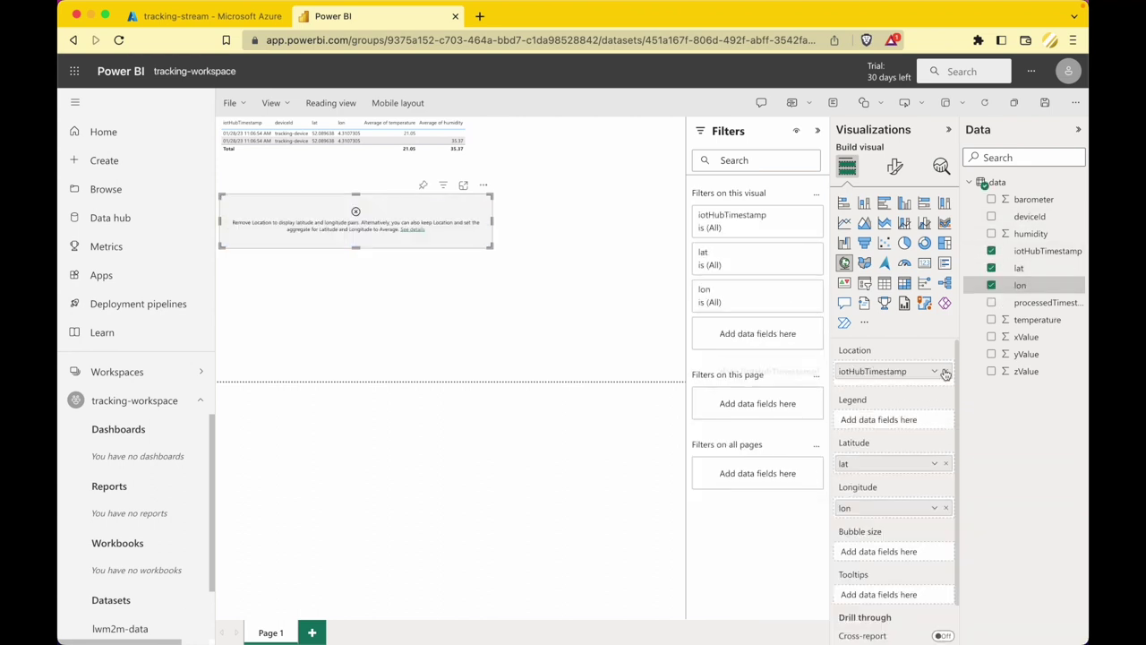
pyautogui.click(944, 370)
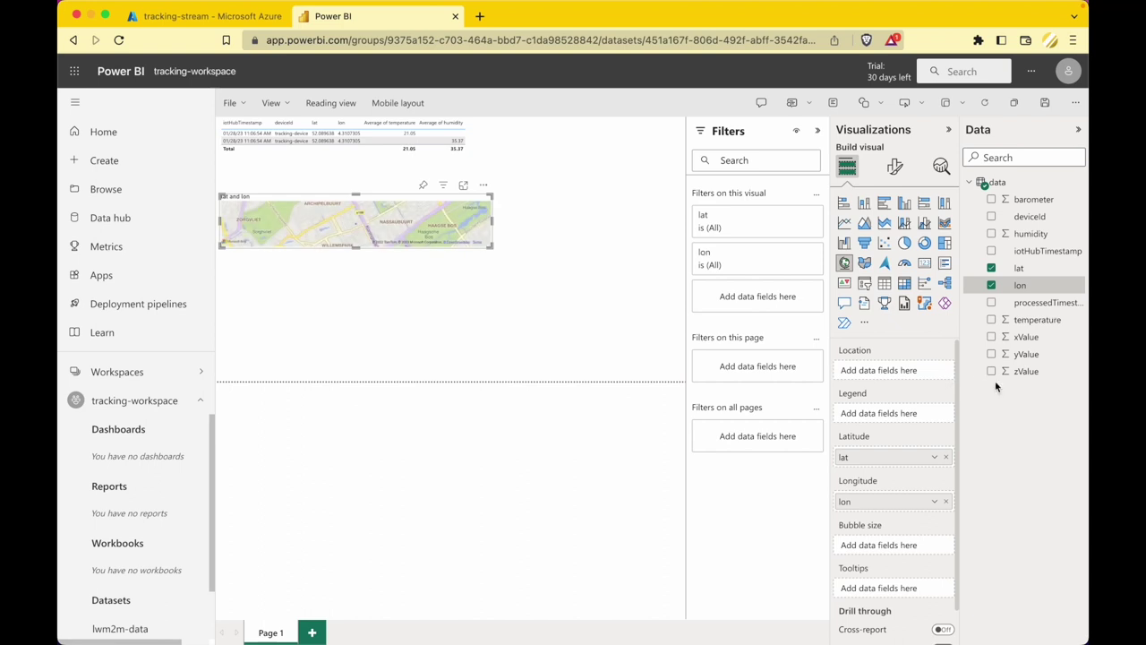
pyautogui.moveTo(493, 246); pyautogui.dragTo(509, 375)
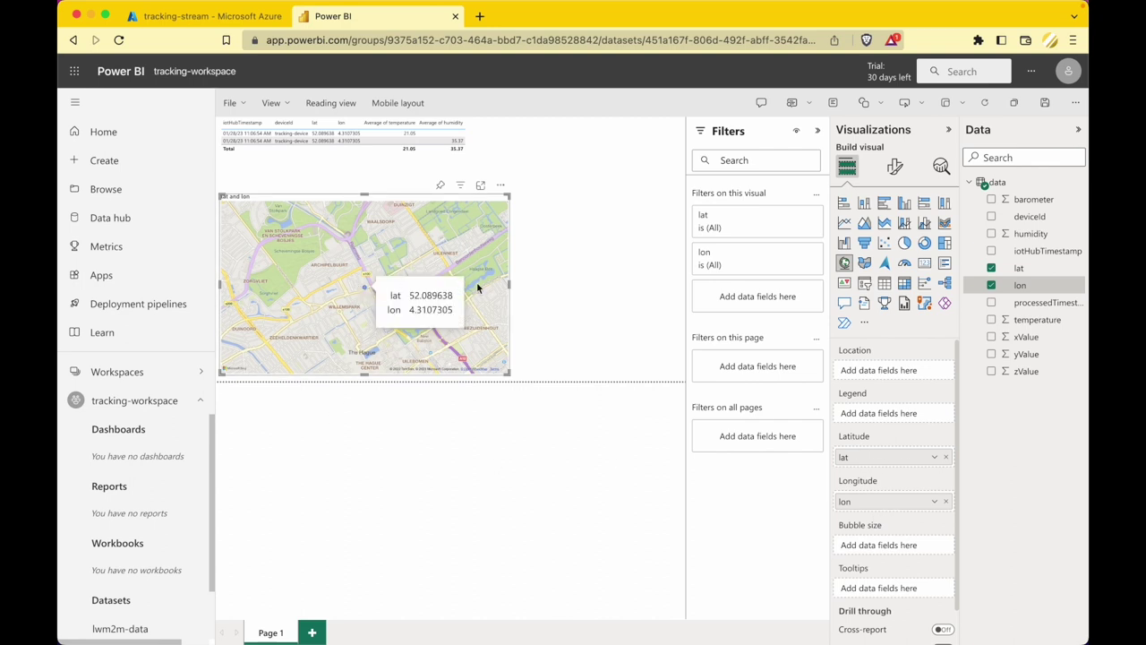
pyautogui.scroll(2, 476, 281)
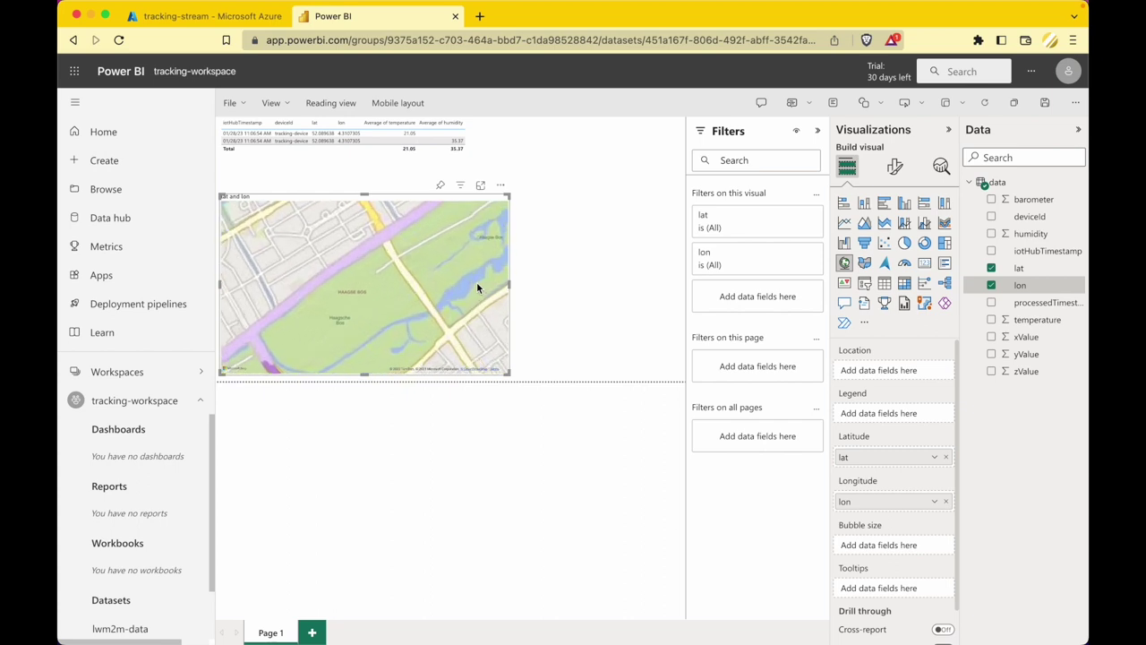
pyautogui.moveTo(386, 305); pyautogui.dragTo(425, 303)
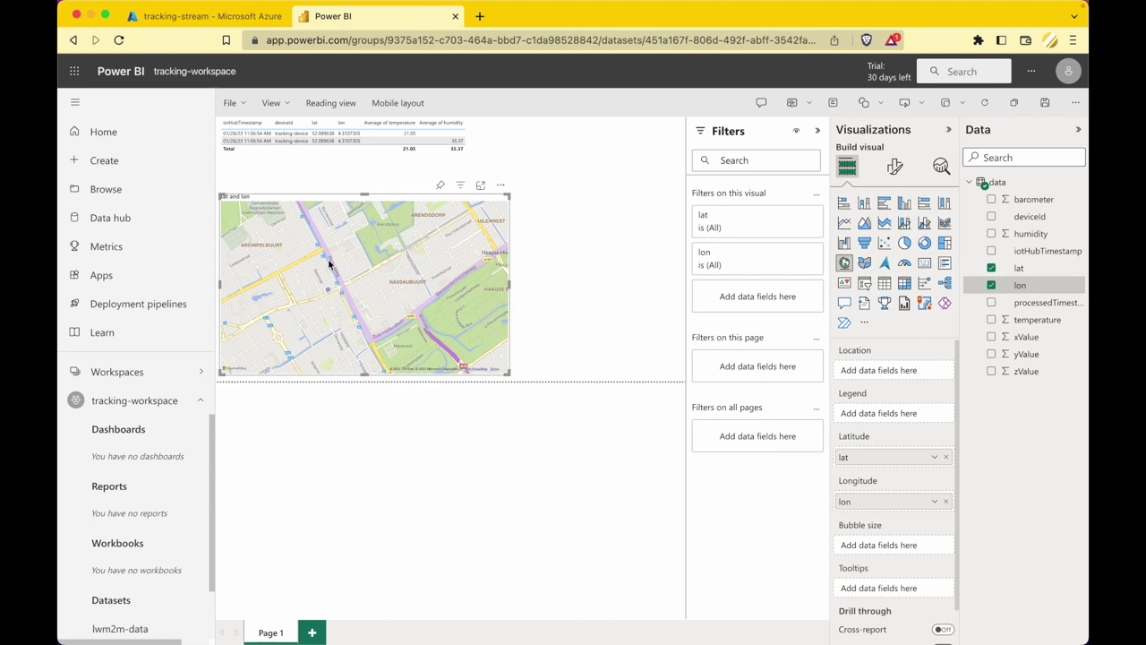
pyautogui.click(550, 285)
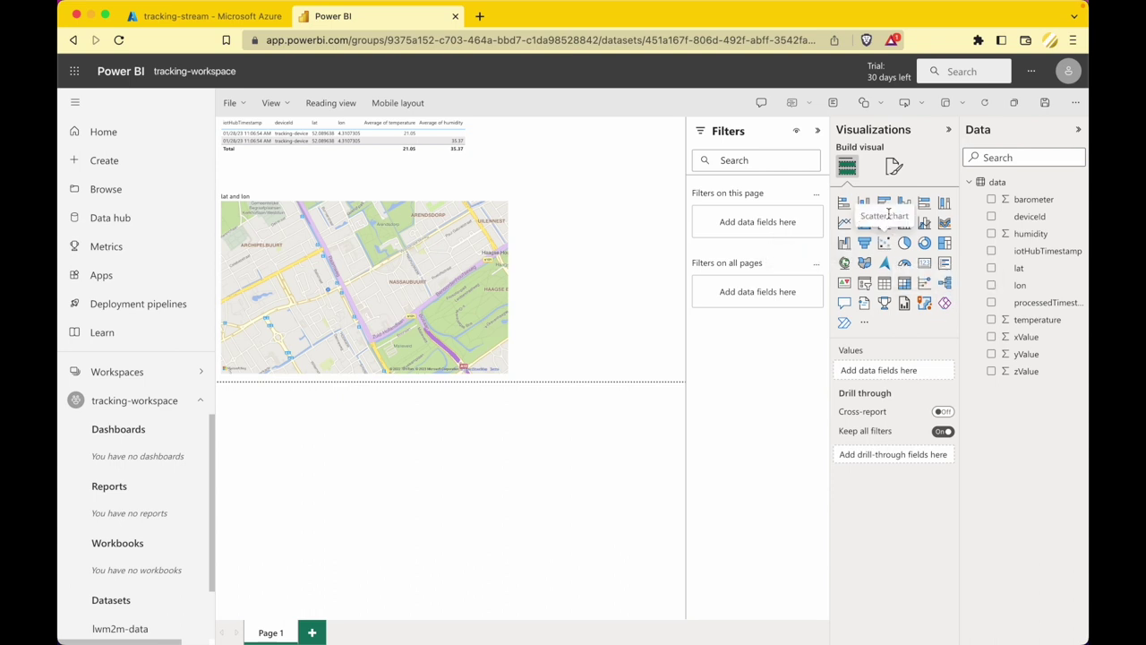
# Add a line chart beside the map showing average temperature by iotHubTimestamp, widened to reach the map's edge.
pyautogui.click(843, 222)
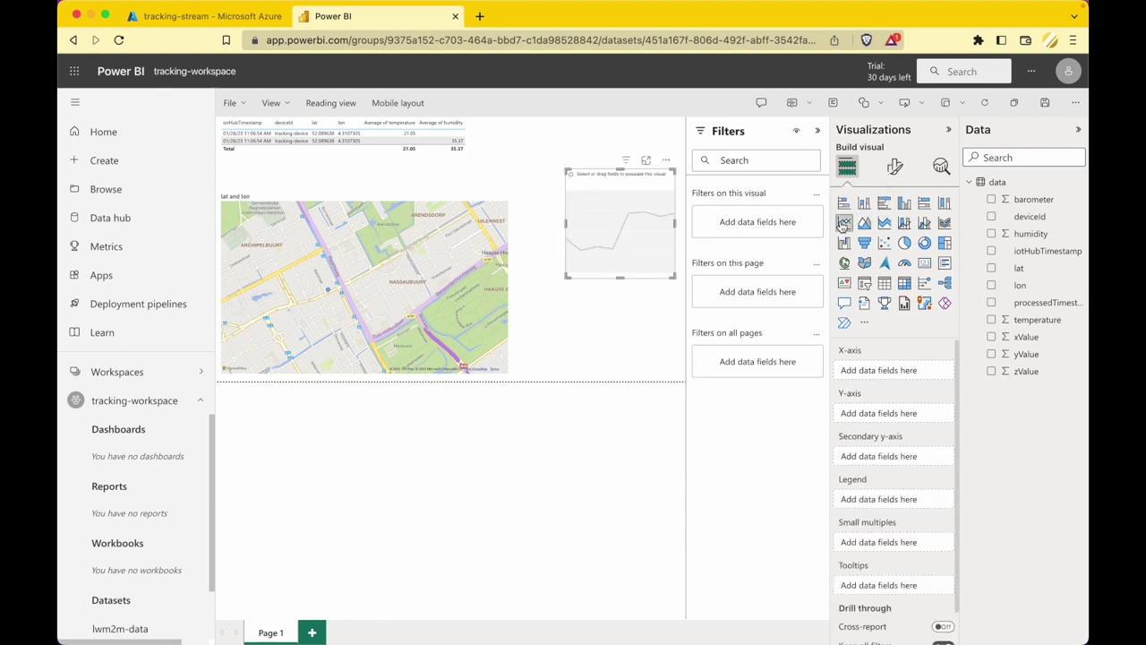
pyautogui.moveTo(565, 222); pyautogui.dragTo(510, 223)
pyautogui.click(991, 320)
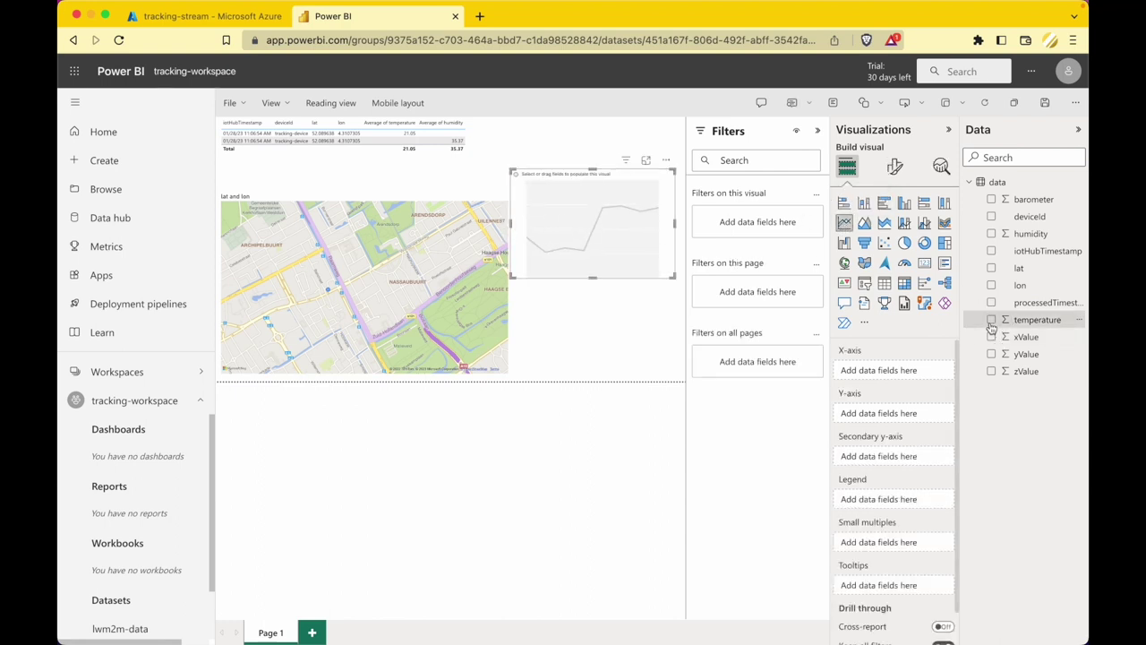
pyautogui.click(991, 250)
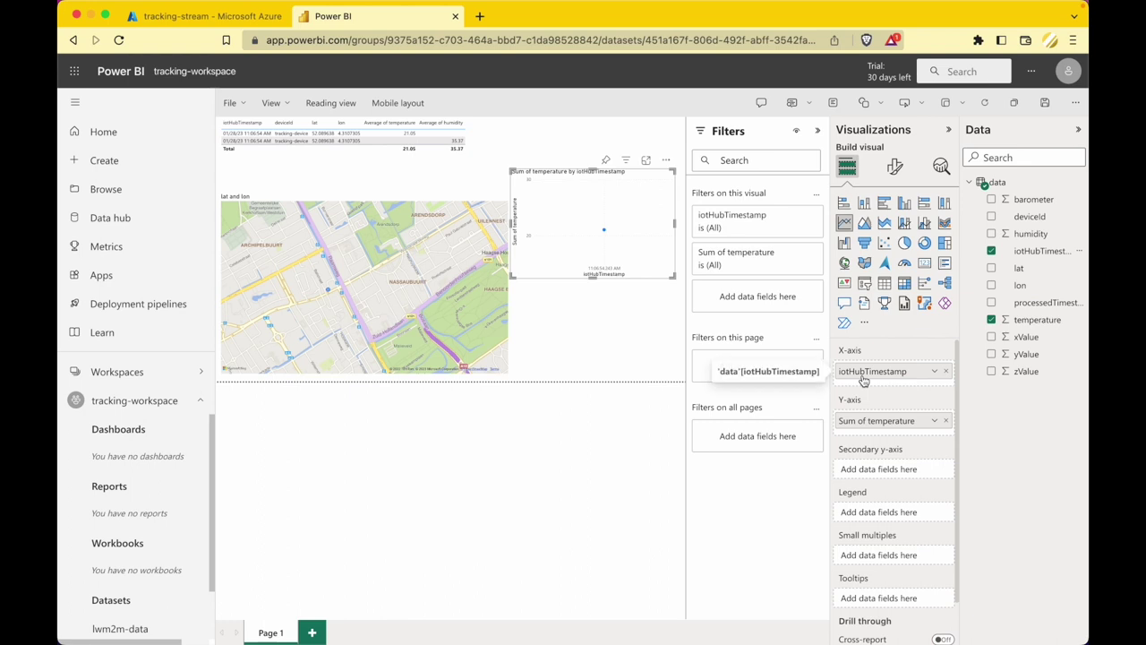
pyautogui.click(933, 421)
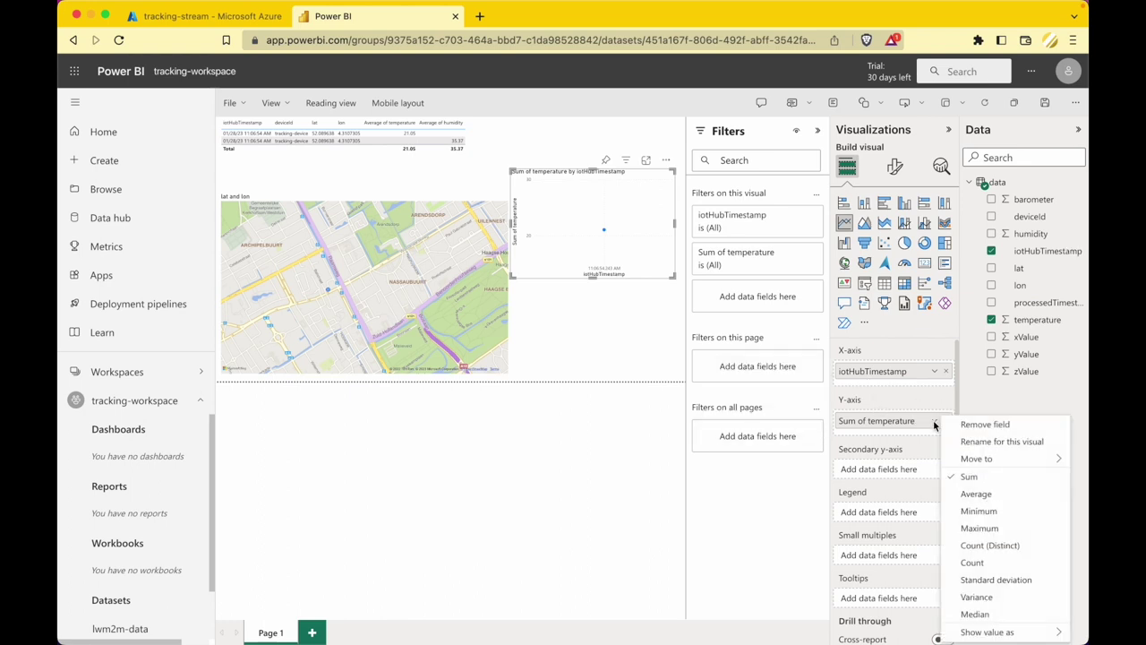
pyautogui.click(994, 495)
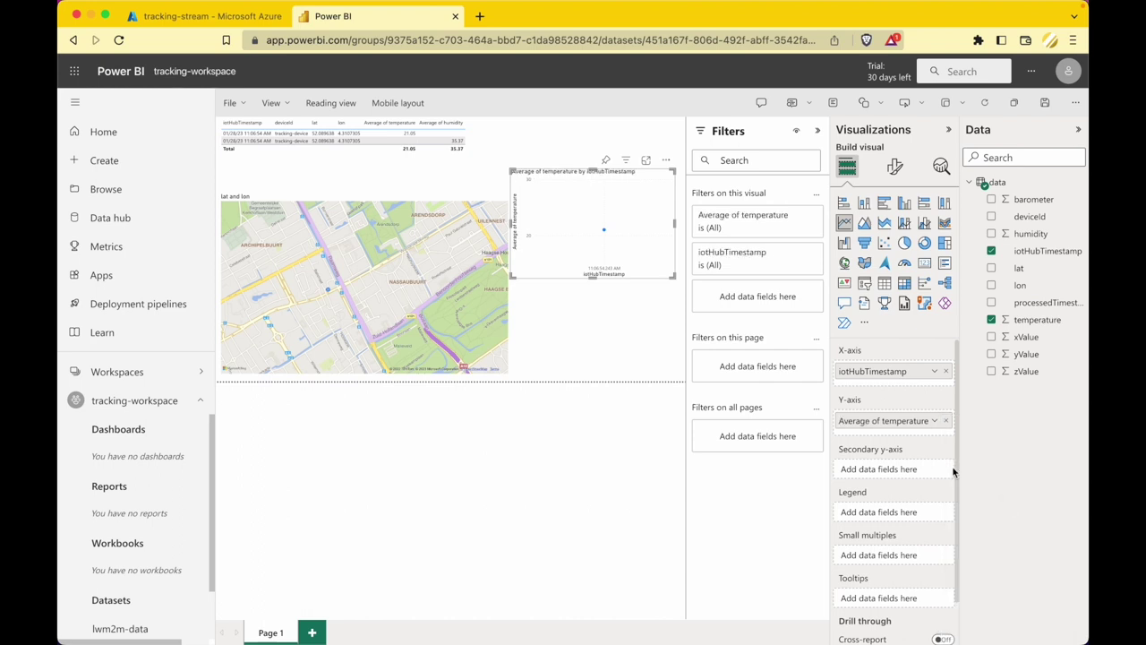
# Move the temperature line chart up beside the table at the top of the report page.
pyautogui.click(579, 352)
pyautogui.moveTo(562, 241)
pyautogui.moveTo(563, 242); pyautogui.dragTo(567, 189)
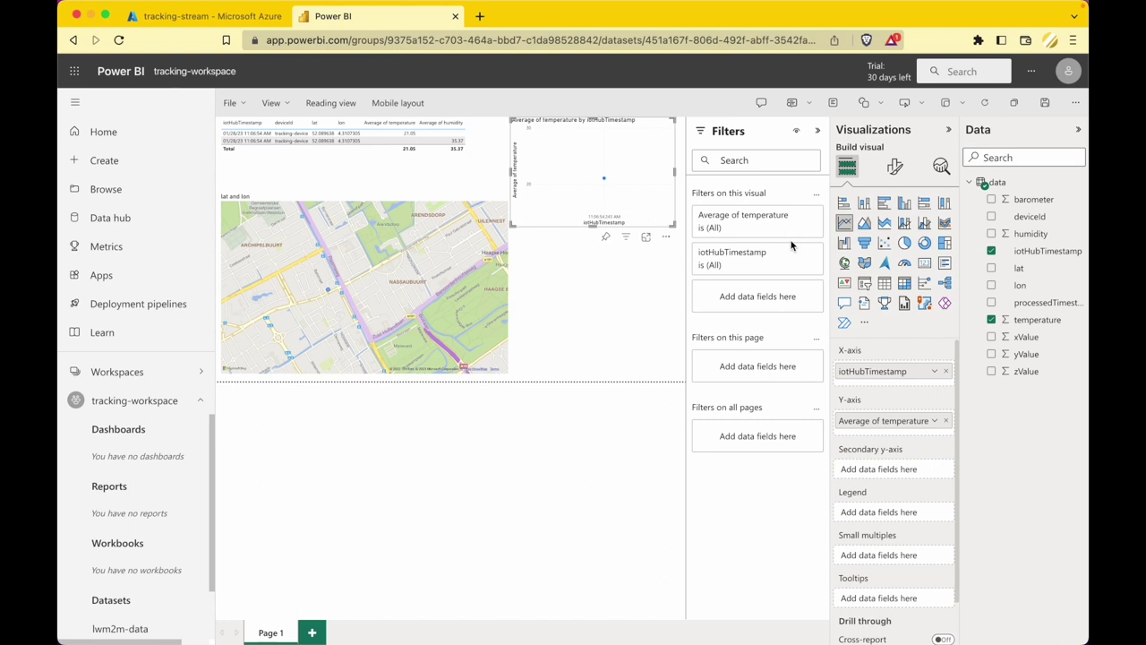
pyautogui.click(991, 233)
pyautogui.click(991, 233)
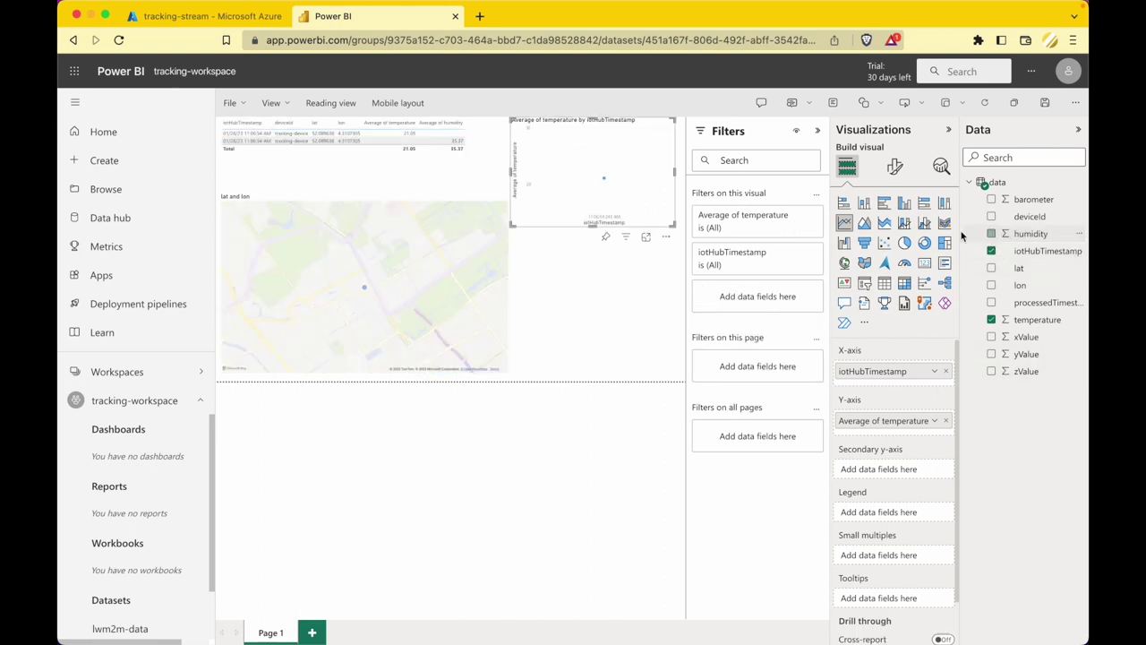
pyautogui.click(651, 279)
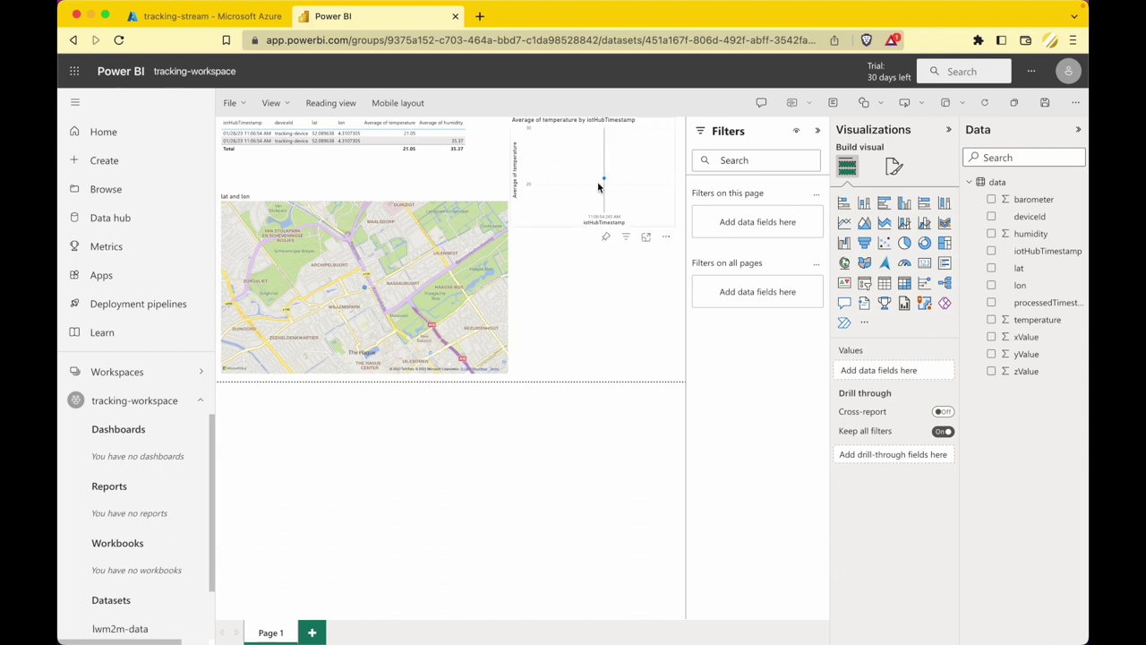
# Add an area chart beneath the temperature line chart showing the average of humidity on its Y-axis.
pyautogui.click(864, 222)
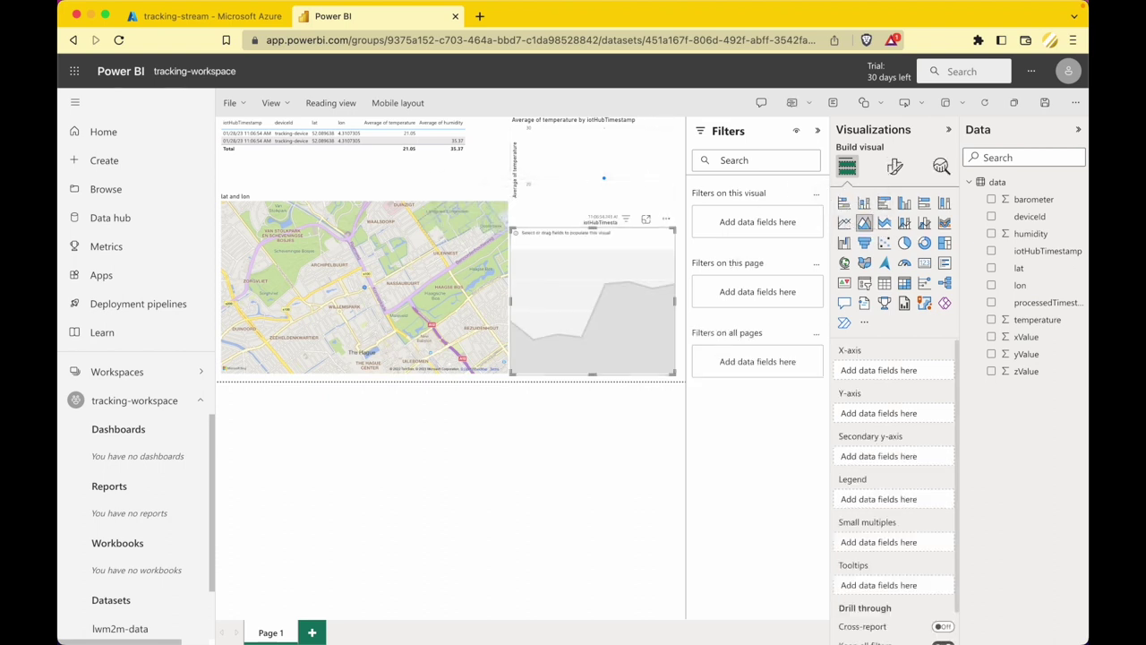
pyautogui.moveTo(988, 232); pyautogui.dragTo(627, 272)
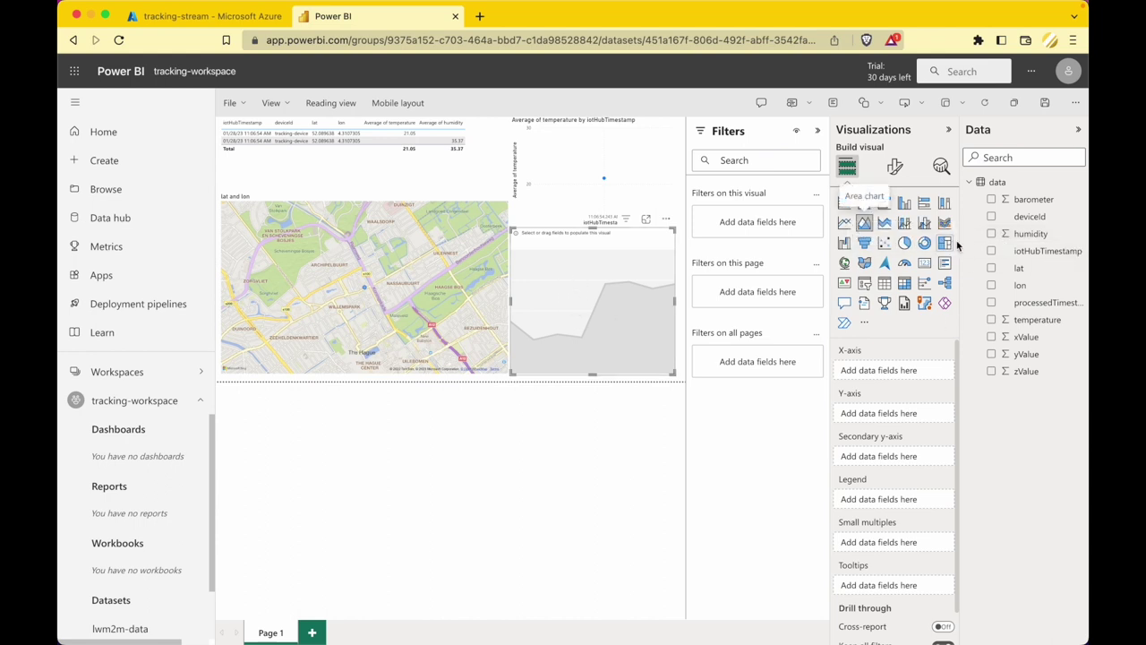
pyautogui.click(991, 232)
pyautogui.scroll(-1, 848, 461)
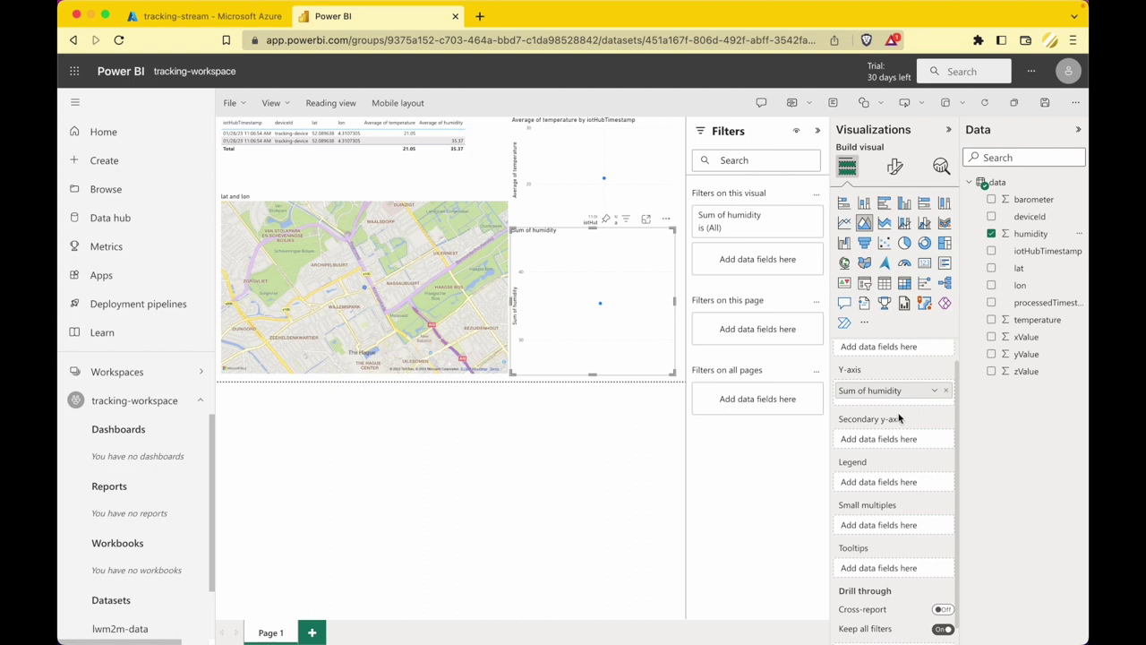
pyautogui.click(933, 392)
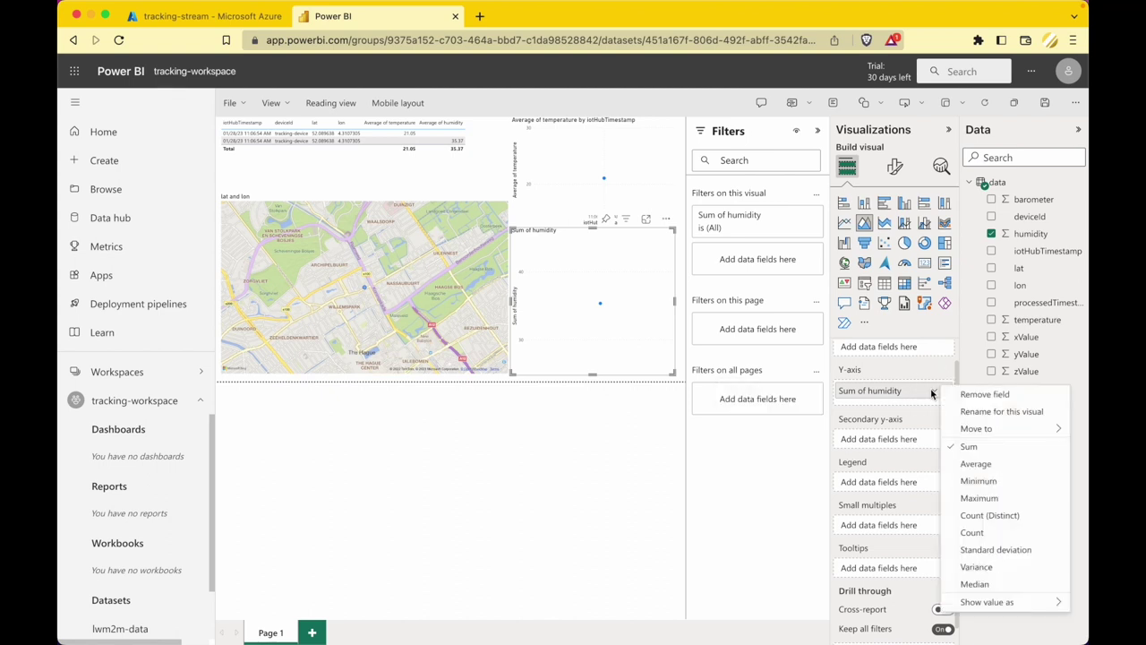
pyautogui.click(970, 462)
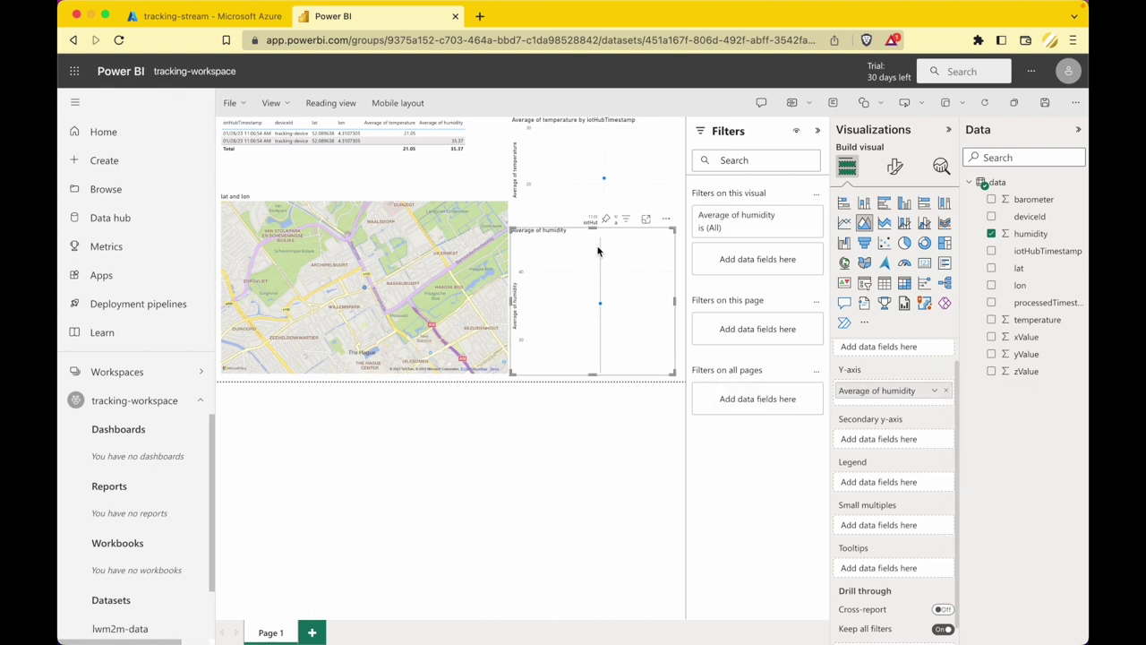
# Reduce the height of the humidity area chart and fit the temperature line chart directly above it beside the map.
pyautogui.moveTo(592, 229); pyautogui.dragTo(592, 300)
pyautogui.moveTo(591, 148); pyautogui.dragTo(592, 204)
pyautogui.press('Escape')
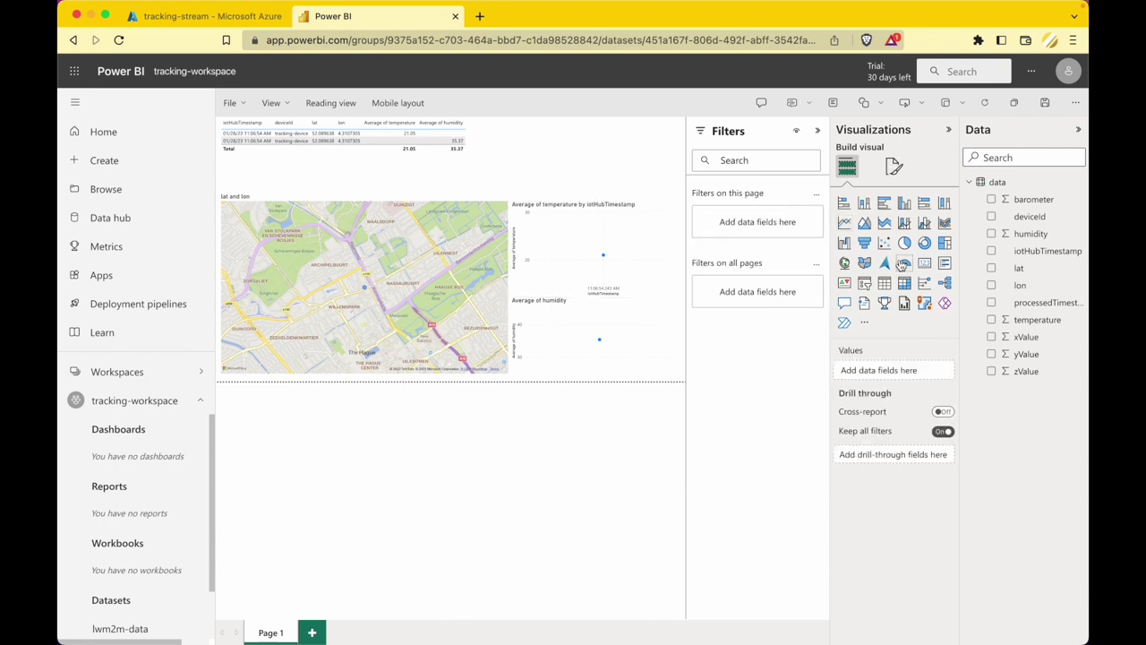
# Add a card above the temperature line chart showing average temperature, sized to fit beside the table.
pyautogui.click(923, 263)
pyautogui.moveTo(596, 172); pyautogui.dragTo(593, 194)
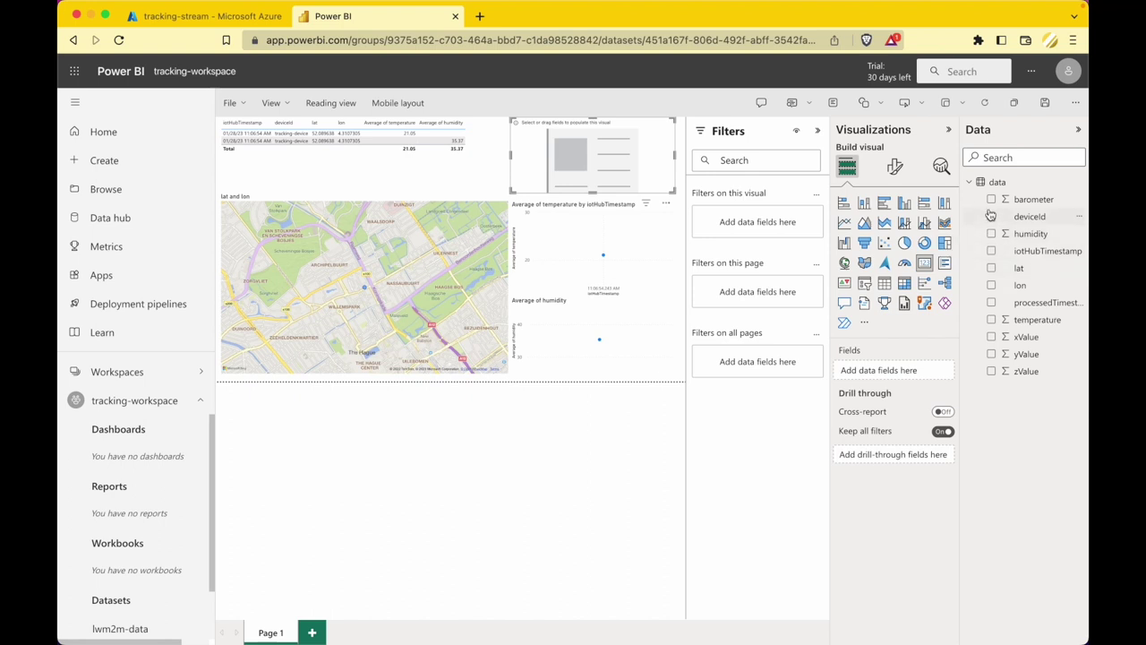
pyautogui.click(990, 319)
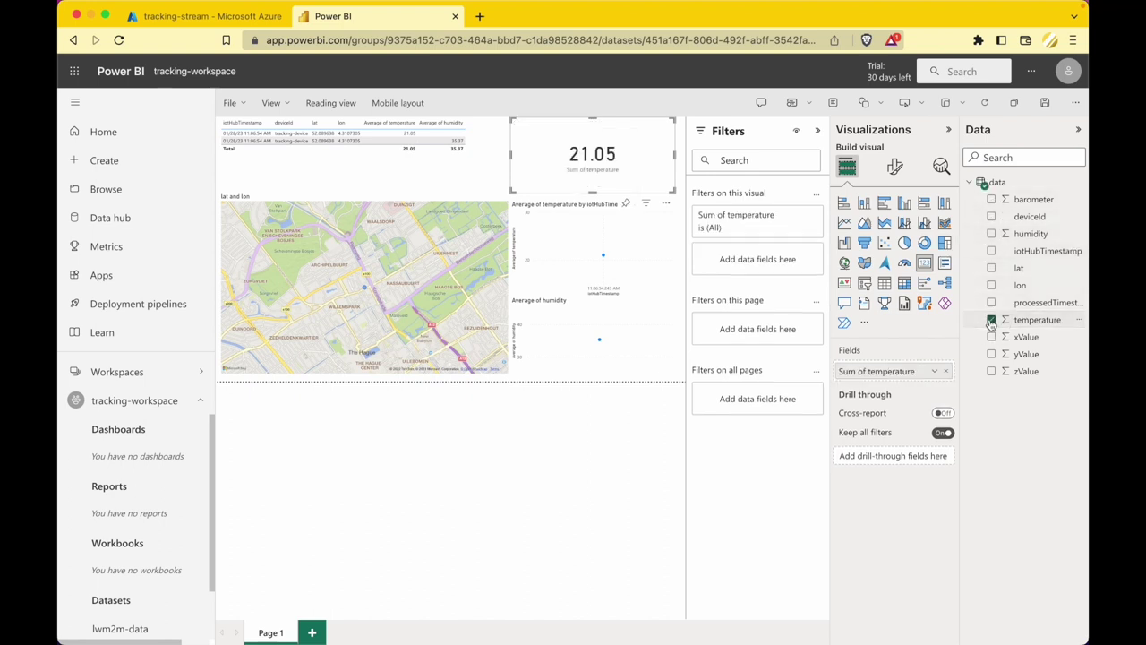
pyautogui.click(934, 370)
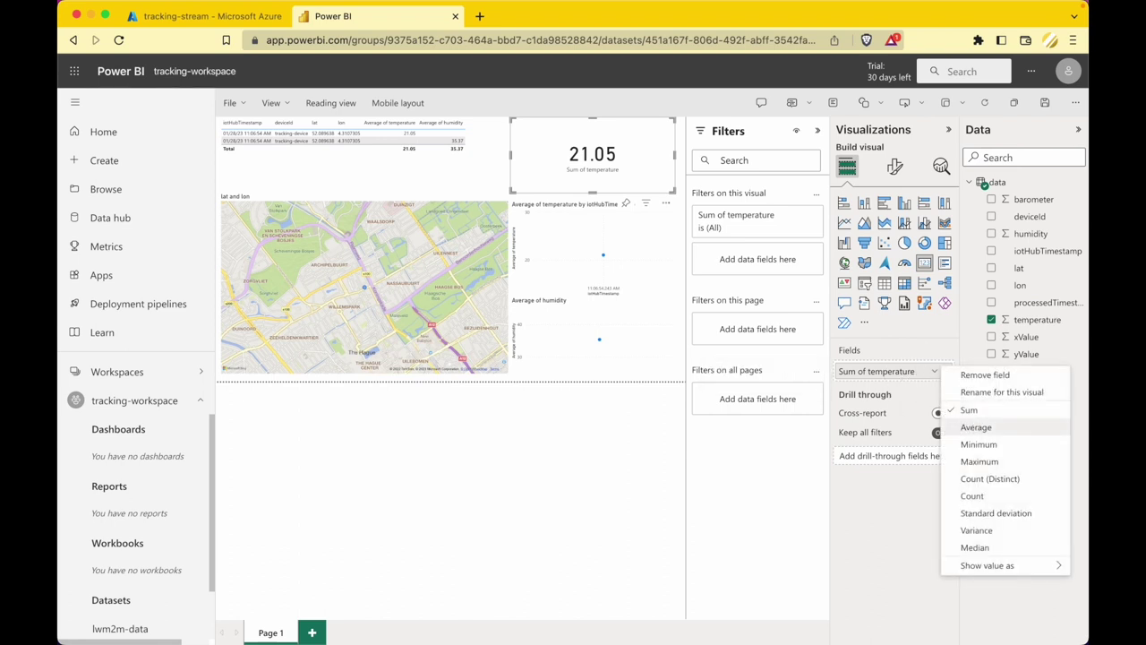
pyautogui.click(972, 427)
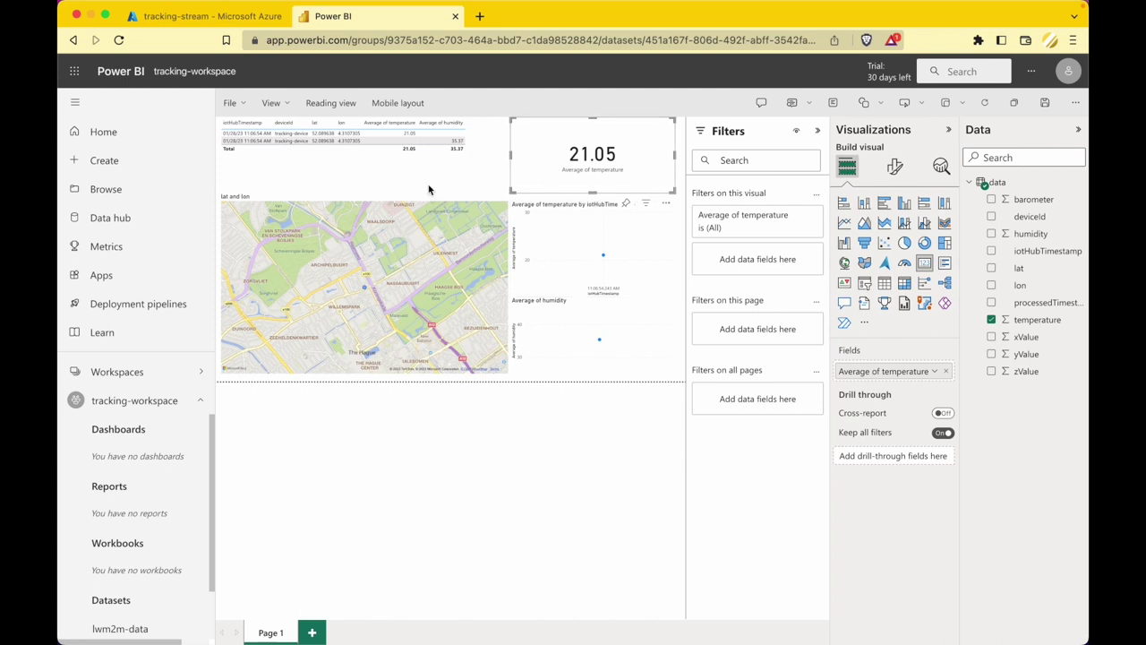
pyautogui.click(566, 556)
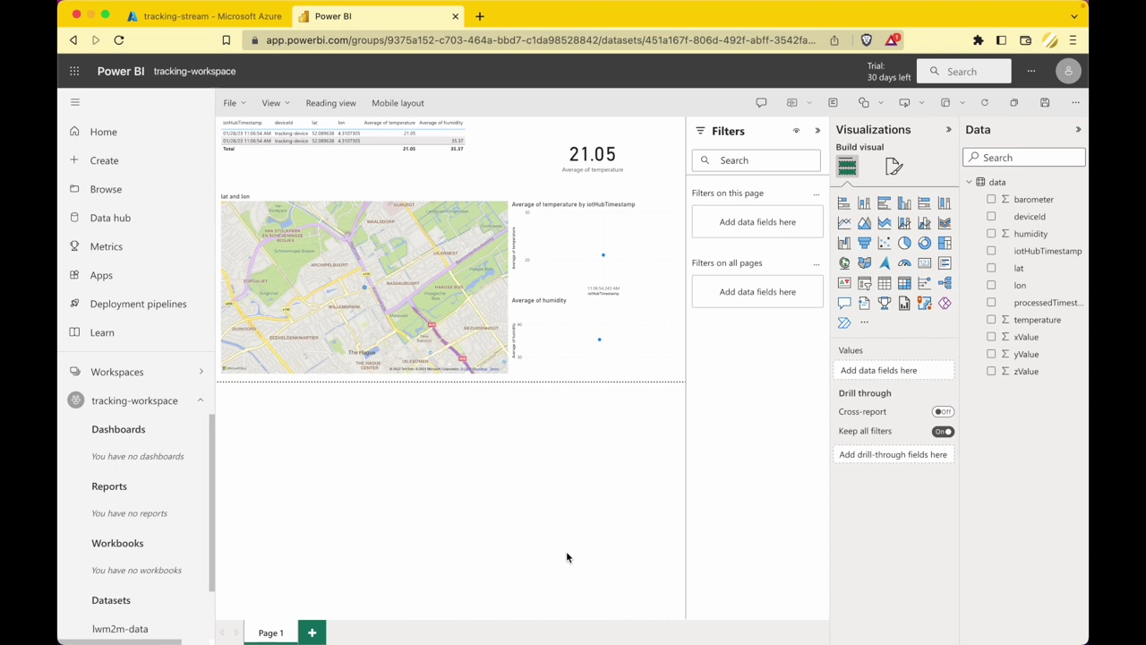
# Examine the temperature card's visual and general formatting options and its analytics options.
pyautogui.click(592, 170)
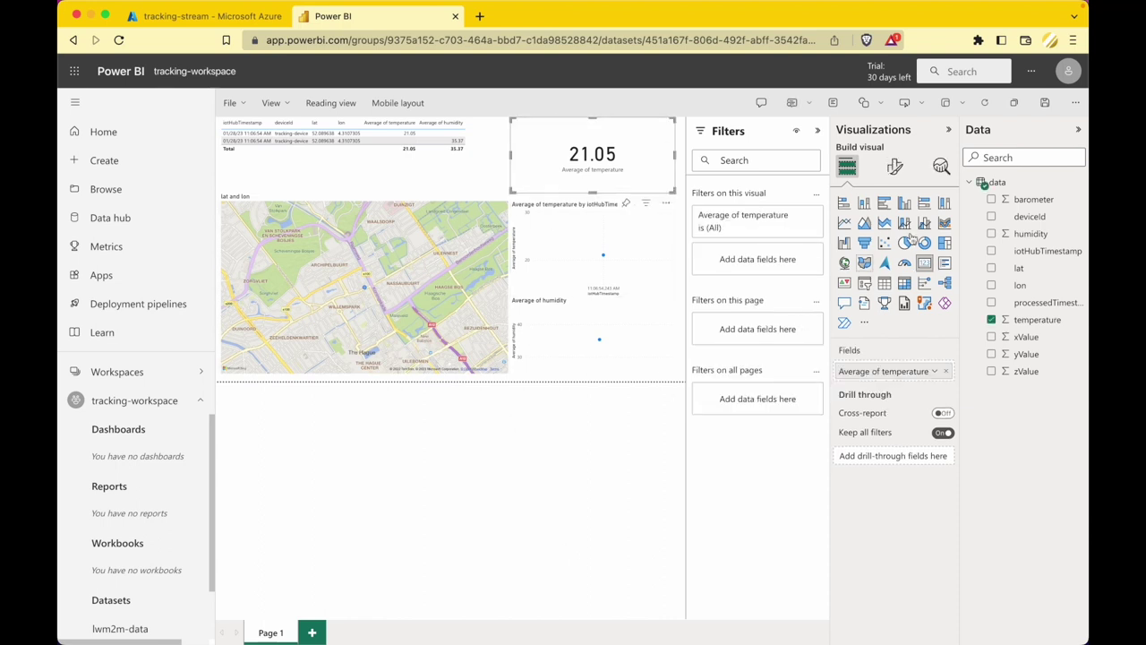
pyautogui.click(897, 168)
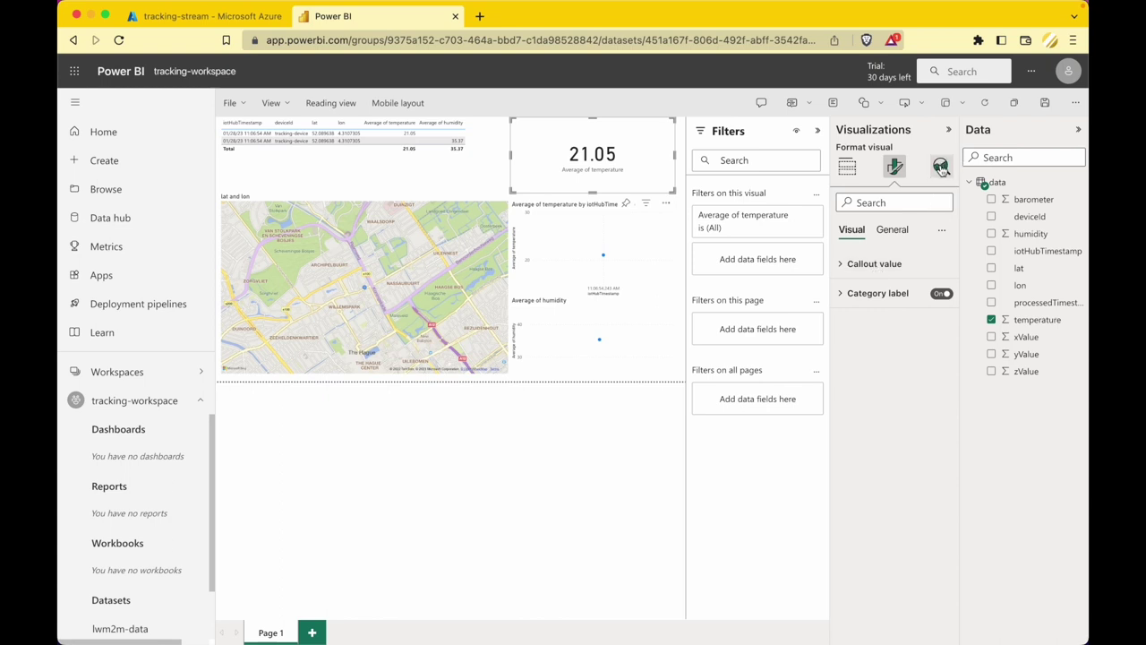
pyautogui.click(940, 168)
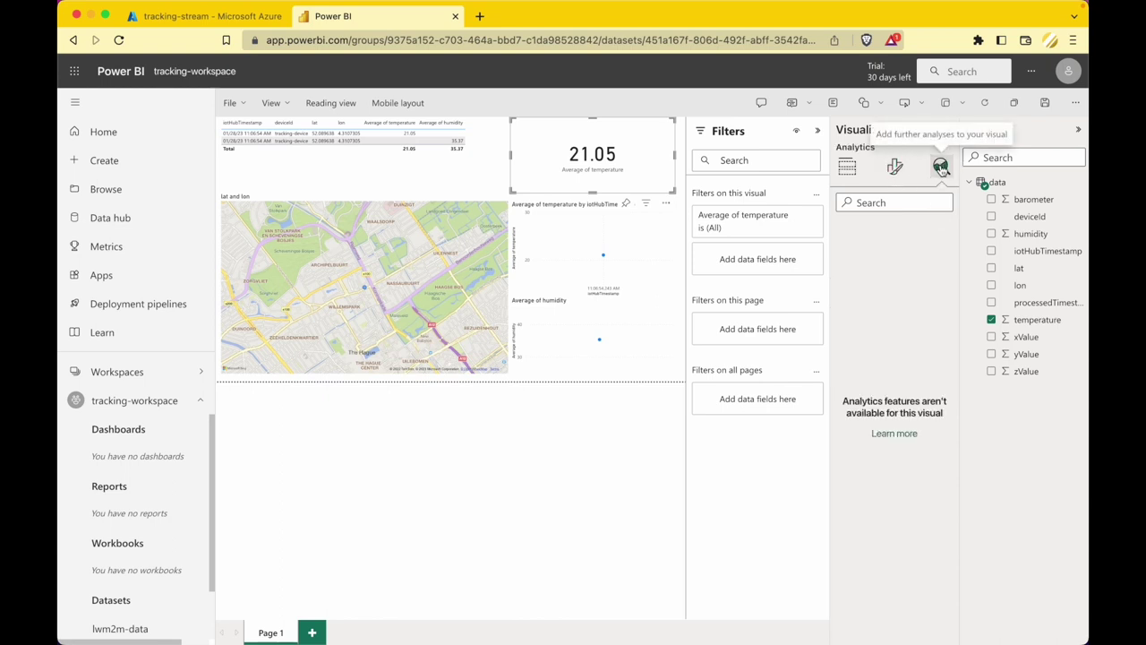
pyautogui.click(893, 167)
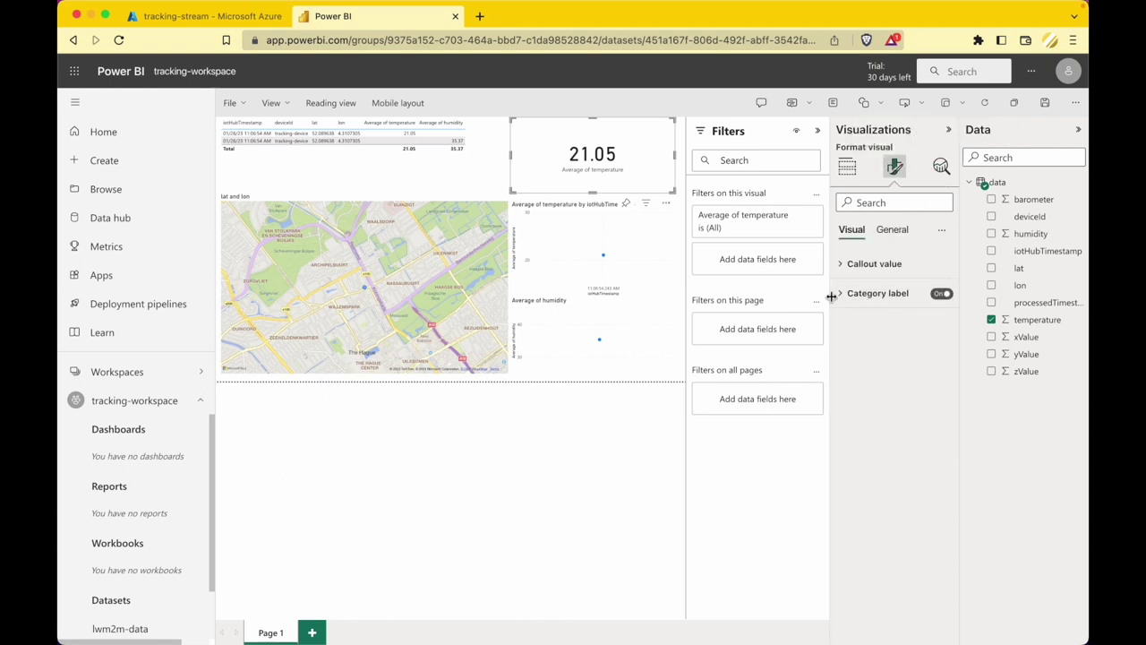
pyautogui.click(891, 229)
pyautogui.click(838, 267)
pyautogui.click(839, 267)
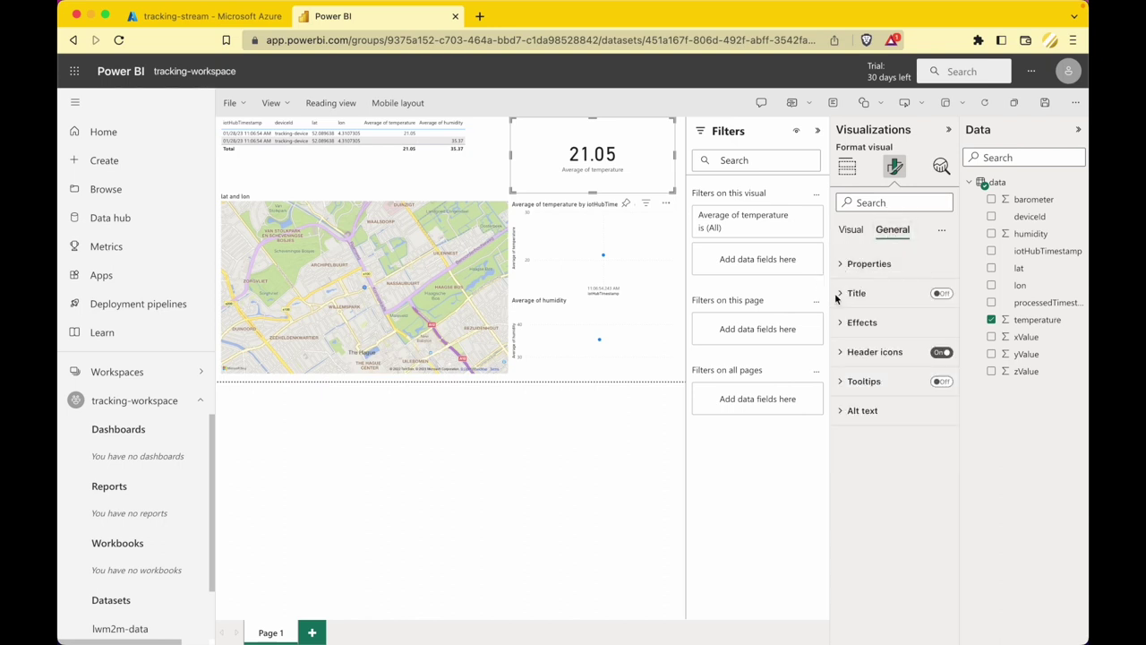
pyautogui.click(837, 293)
pyautogui.click(839, 293)
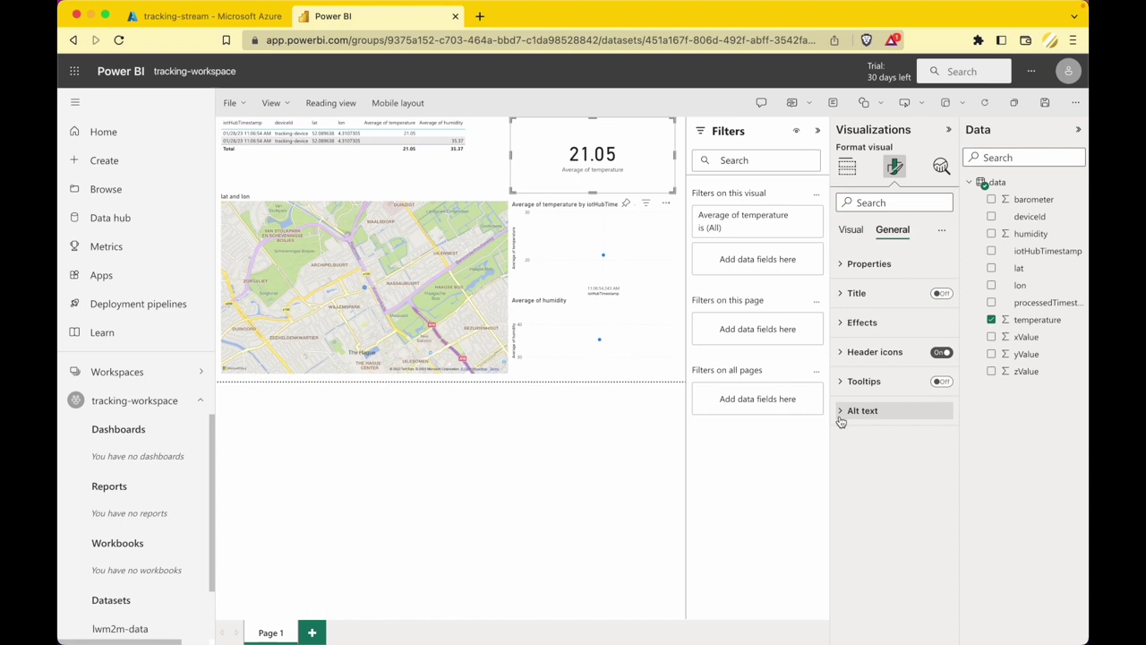
# Select the table's first data row and save the report as tracking-dashboard in tracking-workspace.
pyautogui.click(399, 133)
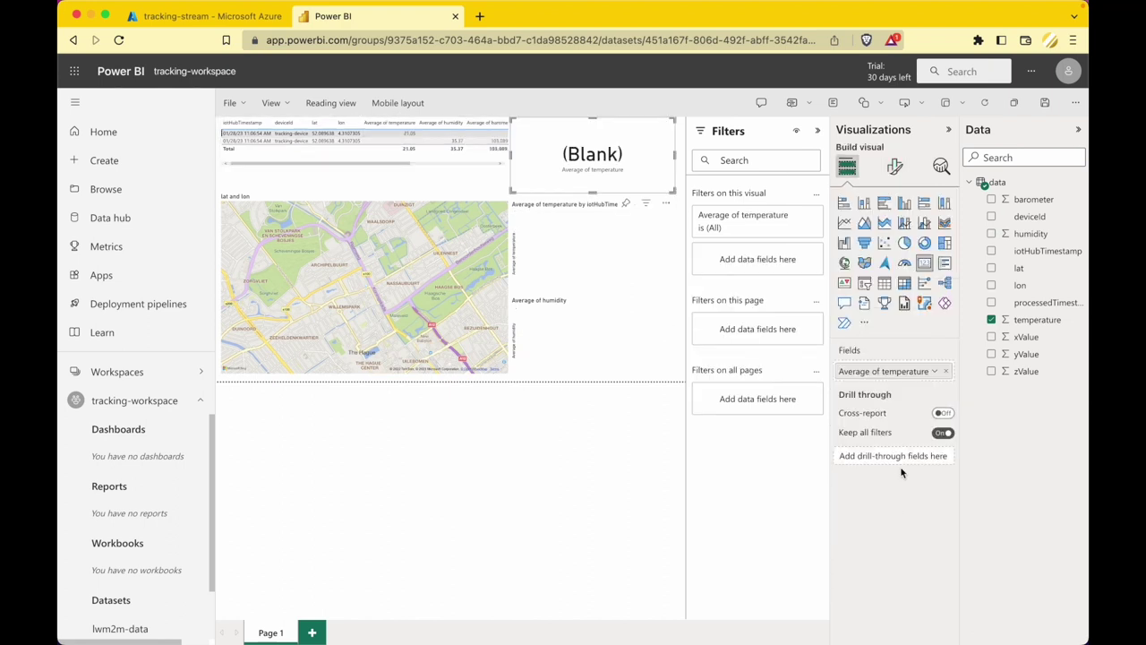
pyautogui.click(1043, 104)
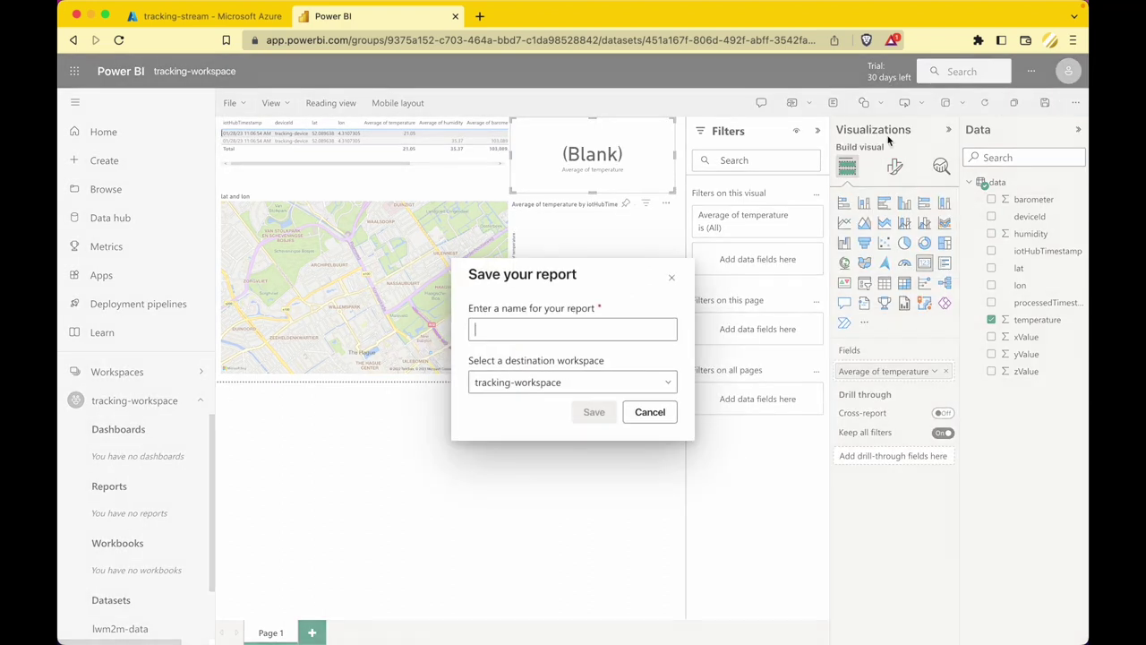
pyautogui.click(538, 329)
pyautogui.write('tracking-dashboard')
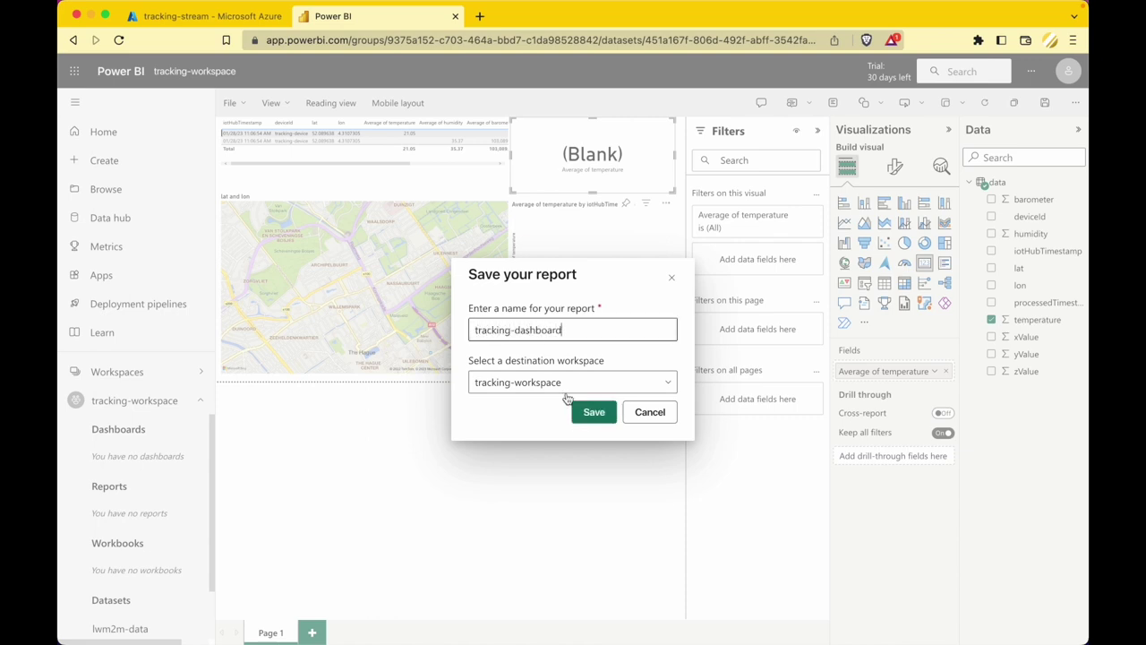
pyautogui.click(577, 409)
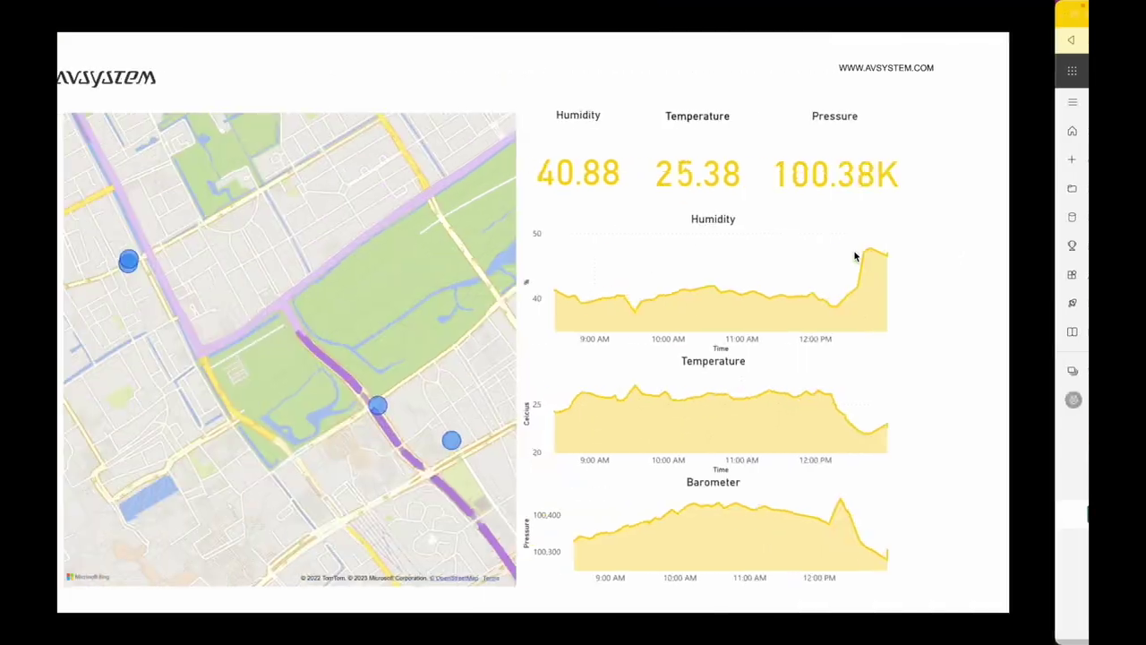
pyautogui.press('F11')
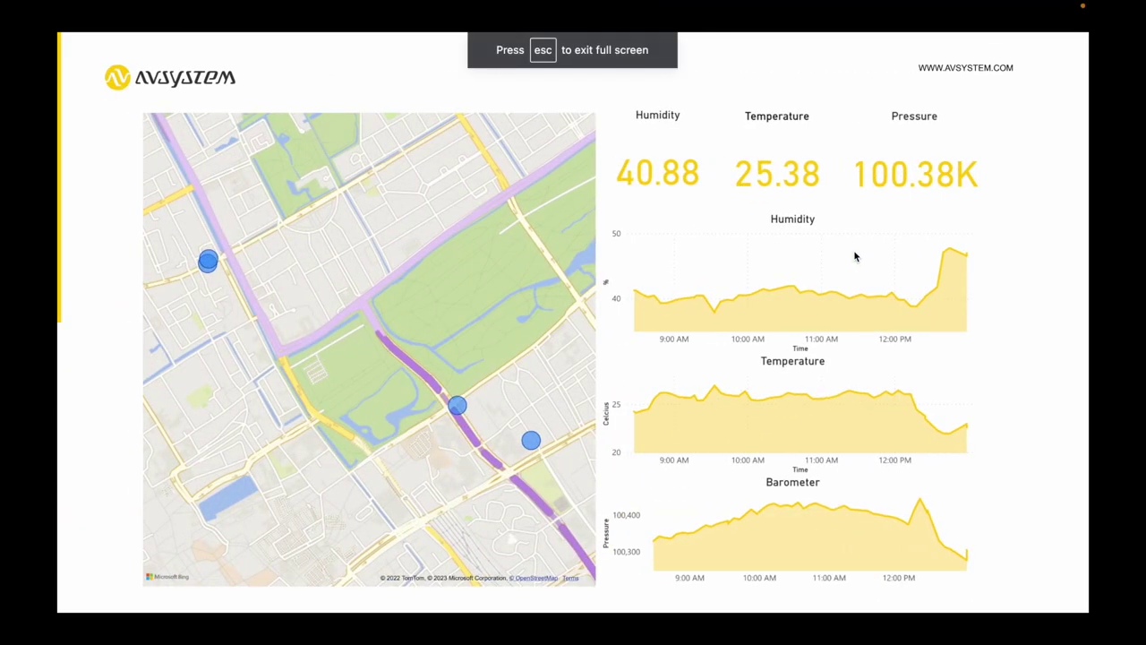
pyautogui.press('Right')
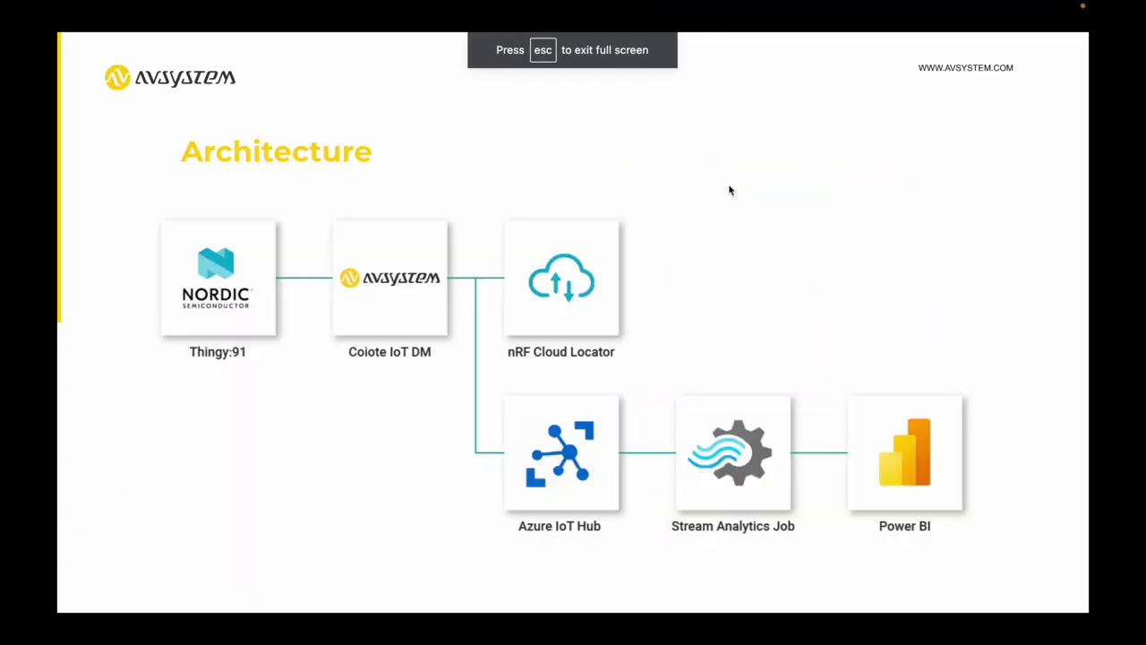